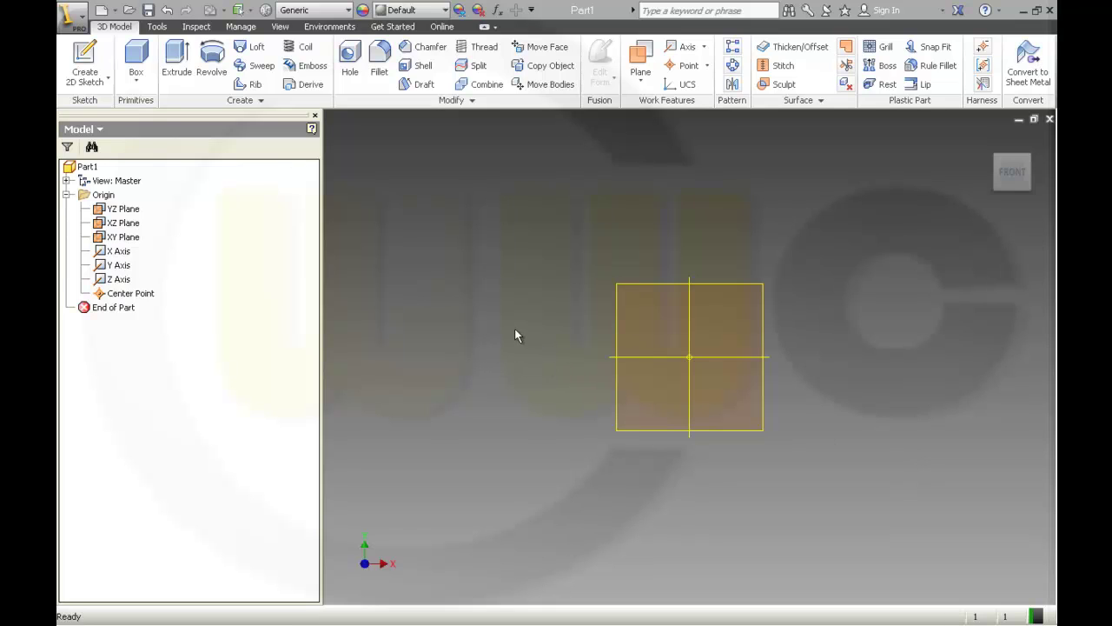
- Start a sketch on the XY plane and draw a construction rectangle about 27.6 by 10.6 mm above the origin
{"action": "left_click", "coordinate": [82, 61]}
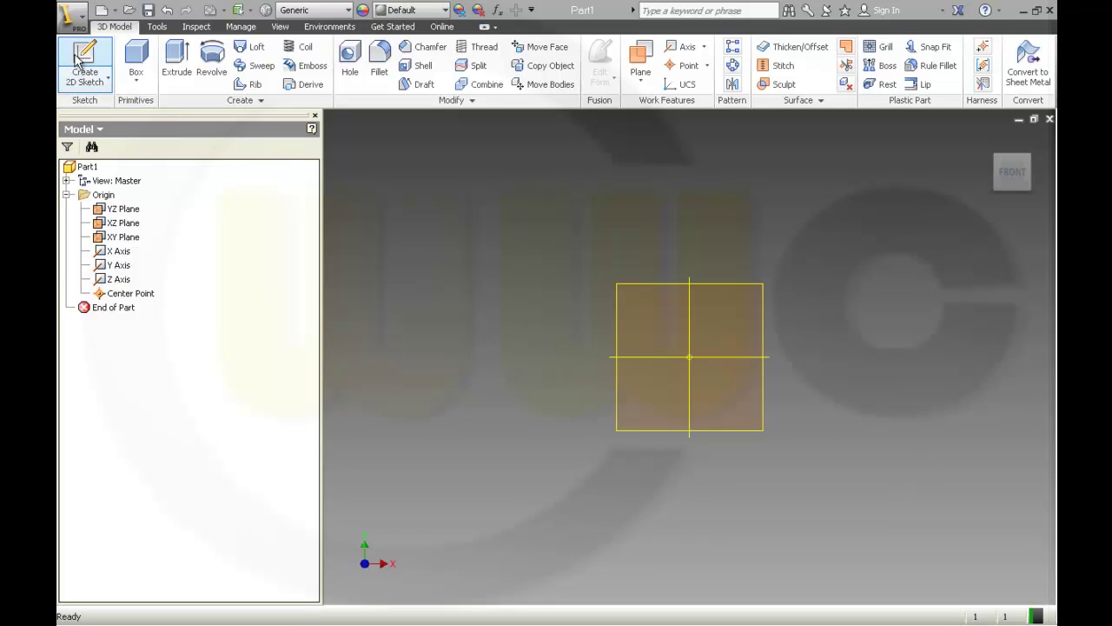
{"action": "left_click", "coordinate": [646, 283]}
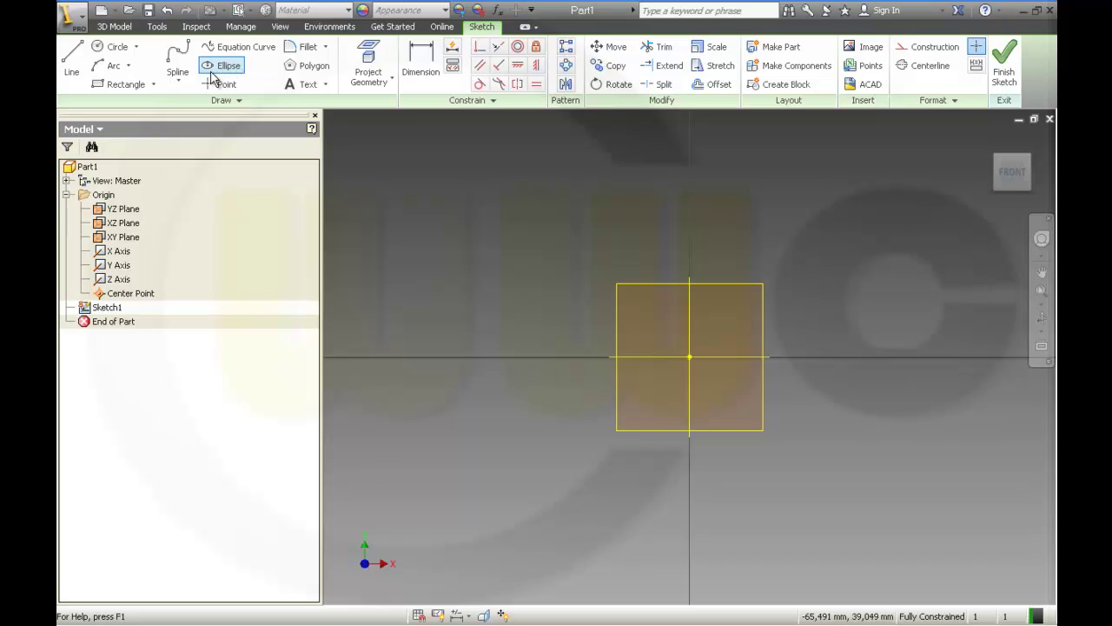
{"action": "left_click", "coordinate": [122, 83]}
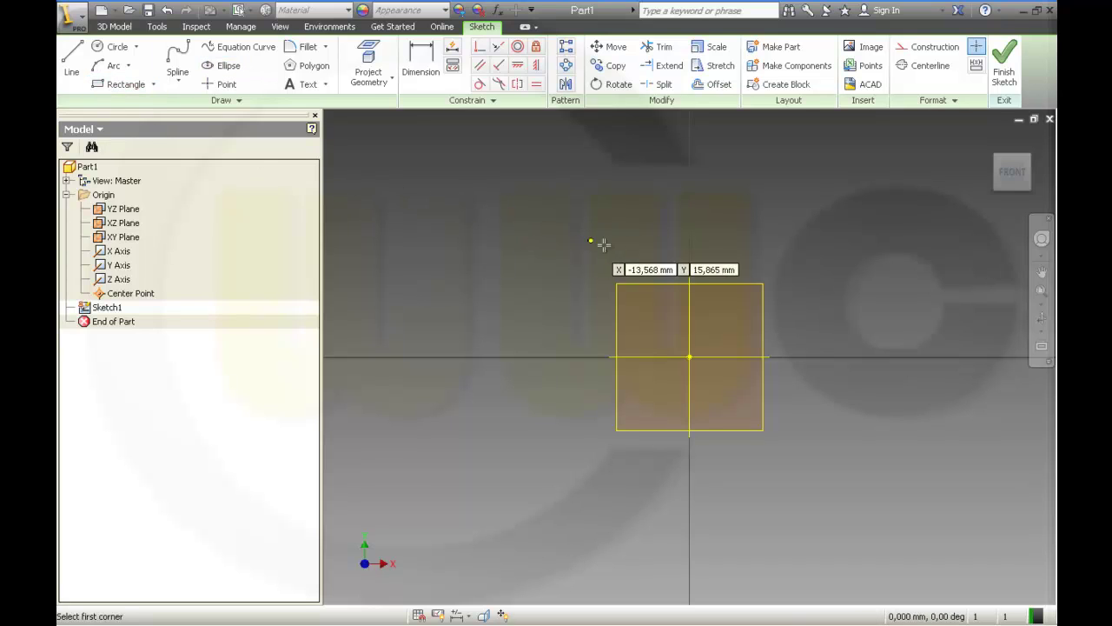
{"action": "left_click", "coordinate": [930, 50]}
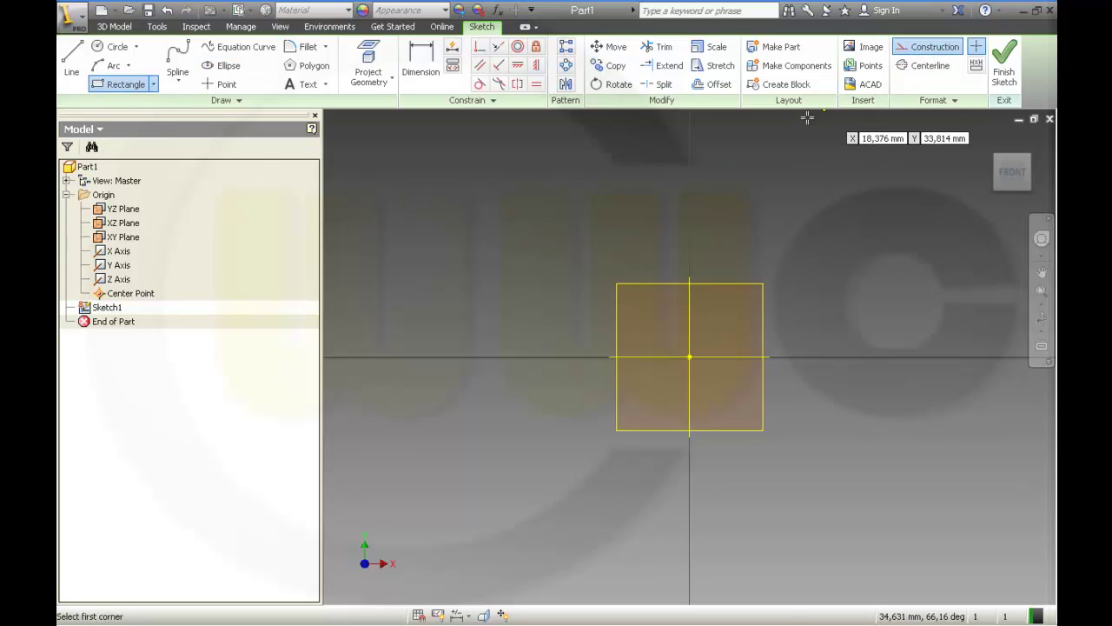
{"action": "left_click", "coordinate": [607, 269]}
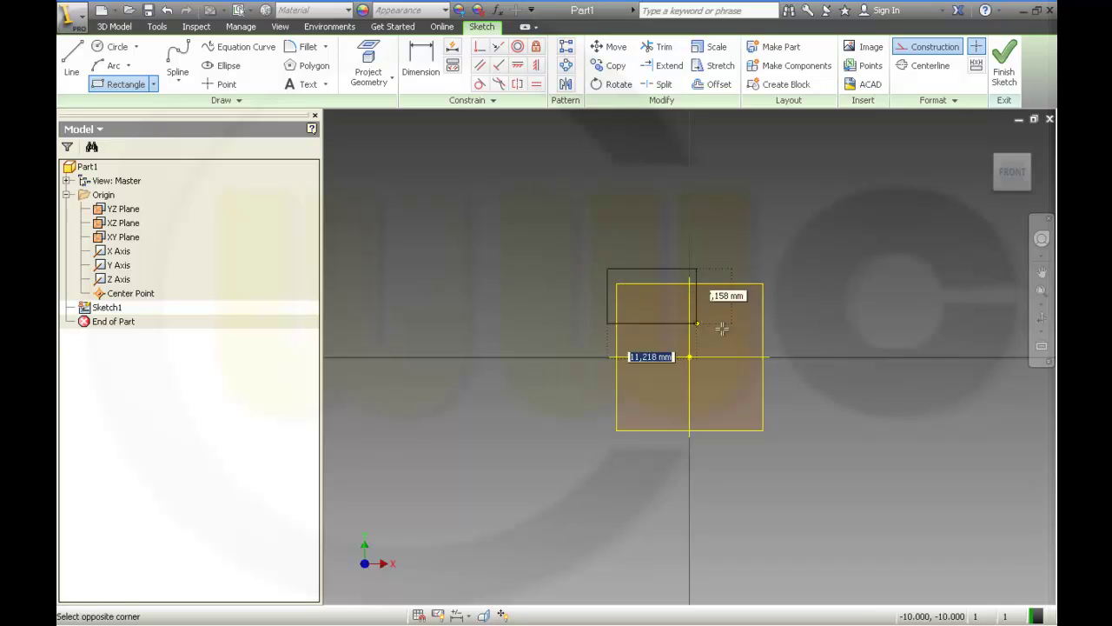
{"action": "left_click", "coordinate": [808, 346]}
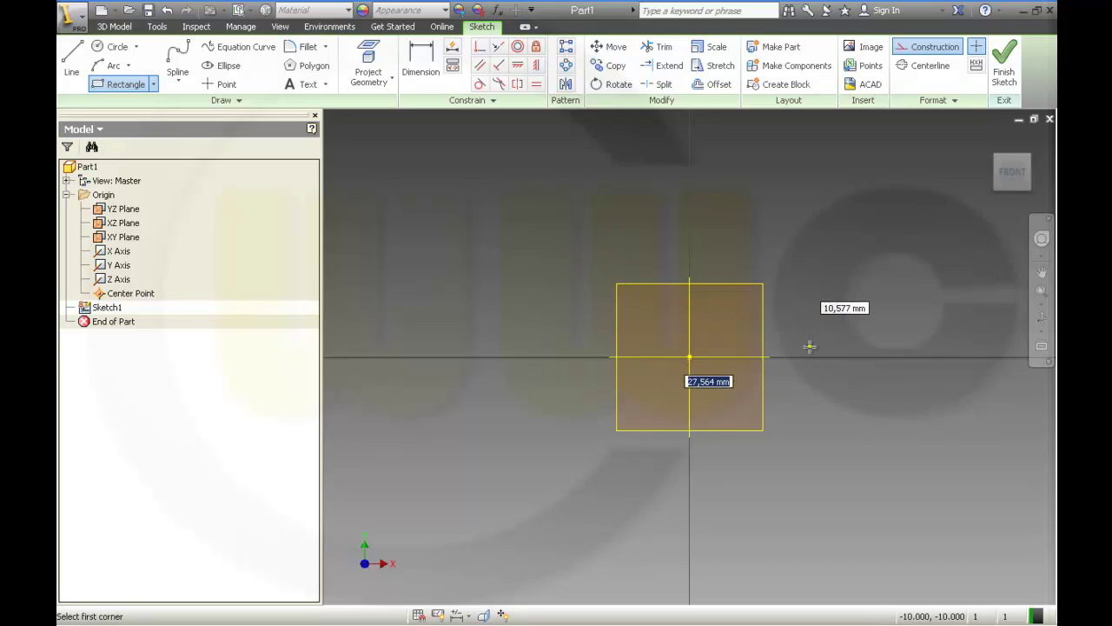
{"action": "left_click", "coordinate": [930, 46]}
- Dimension the construction rectangle's width between its vertical edges and set it to 183 mm
{"action": "left_click", "coordinate": [438, 80]}
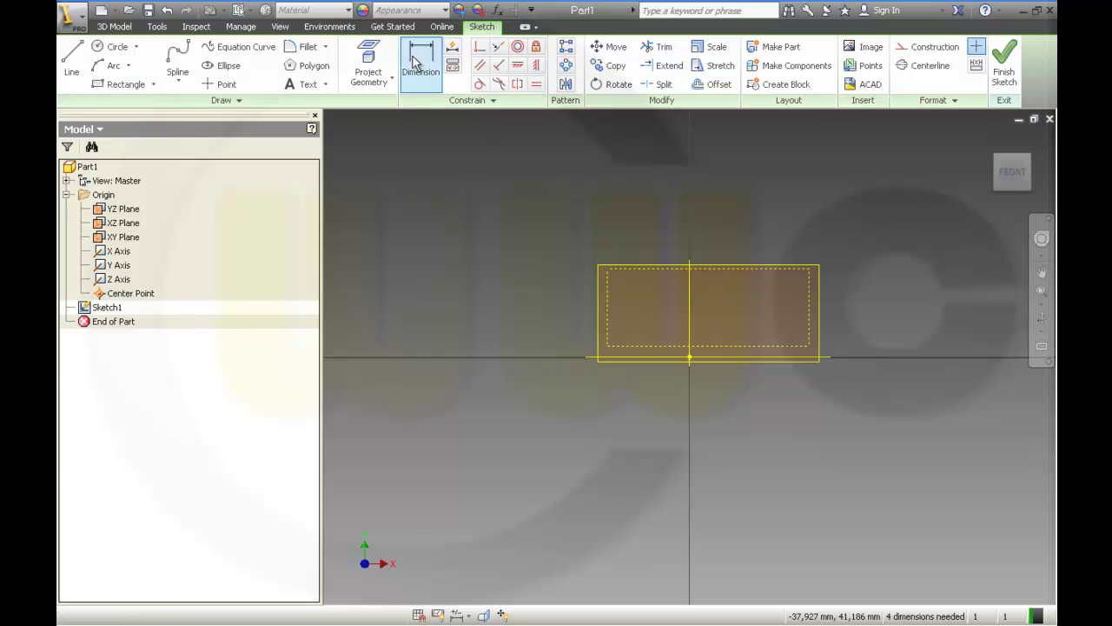
{"action": "left_click", "coordinate": [609, 301]}
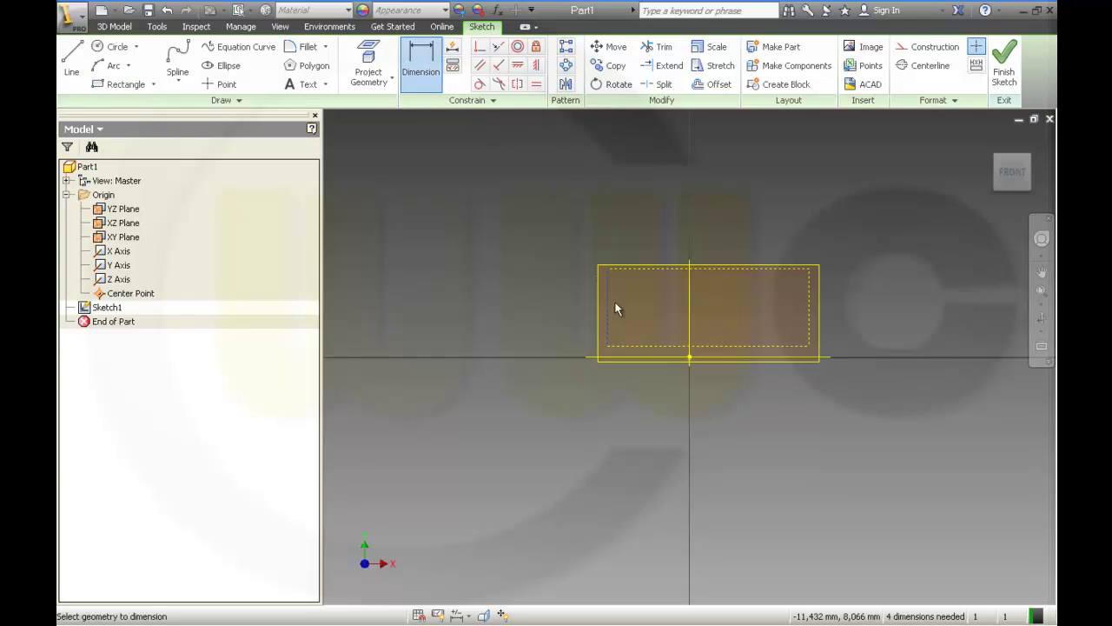
{"action": "left_click", "coordinate": [809, 317]}
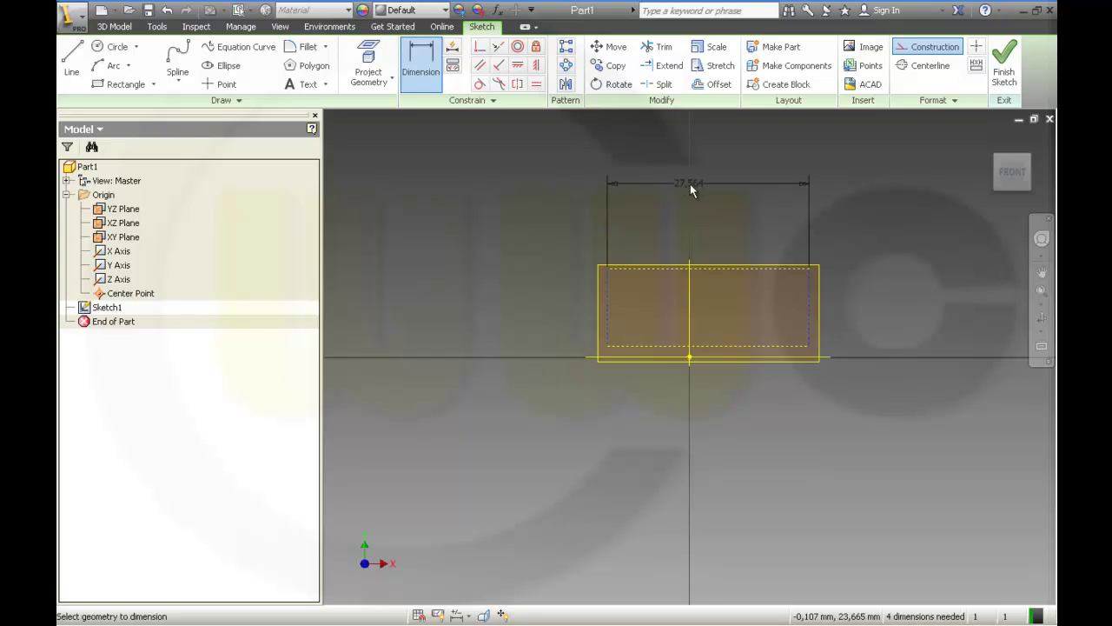
{"action": "left_click", "coordinate": [685, 188]}
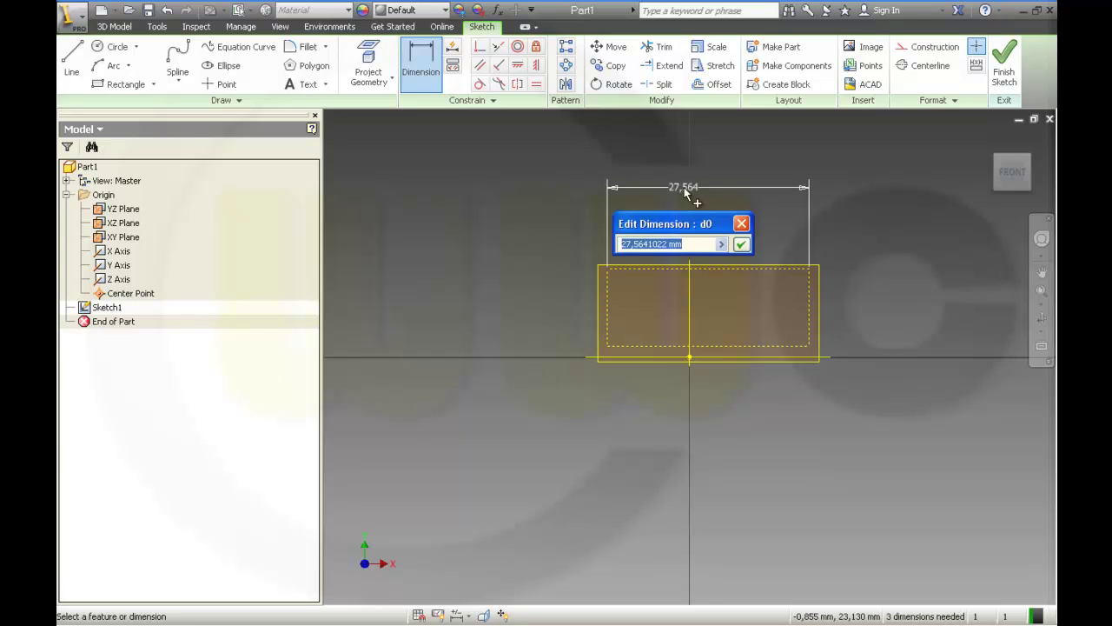
{"action": "type", "text": "183"}
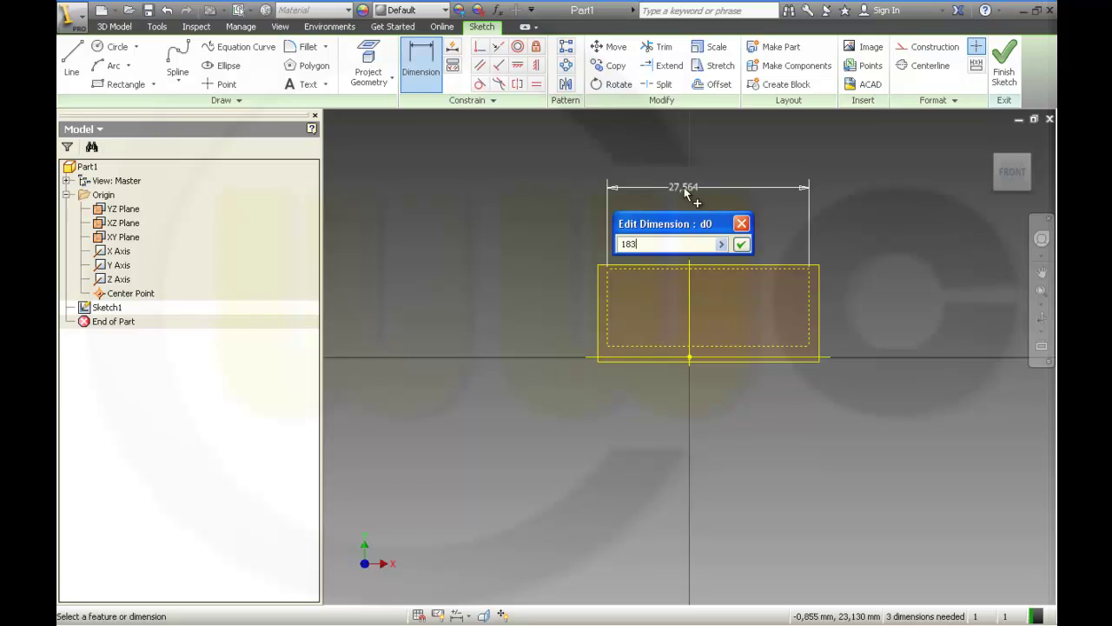
{"action": "key", "text": "Return"}
- Dimension the construction rectangle's height between its horizontal edges and set it to 85 mm
{"action": "key", "text": "F2"}
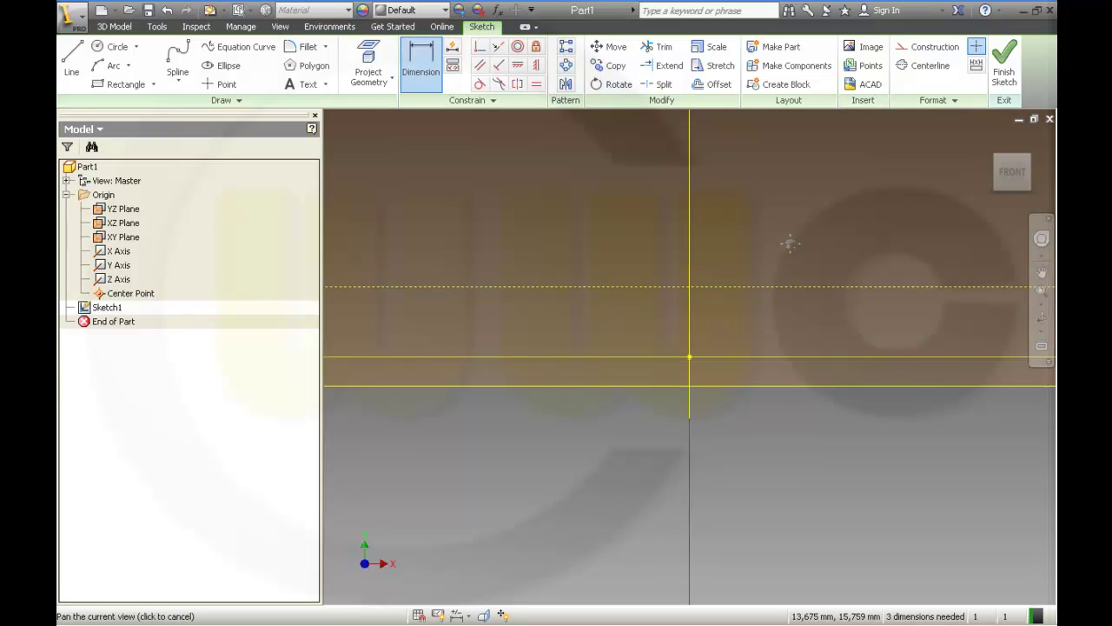
{"action": "scroll", "coordinate": [789, 244], "scroll_direction": "down", "scroll_amount": 4}
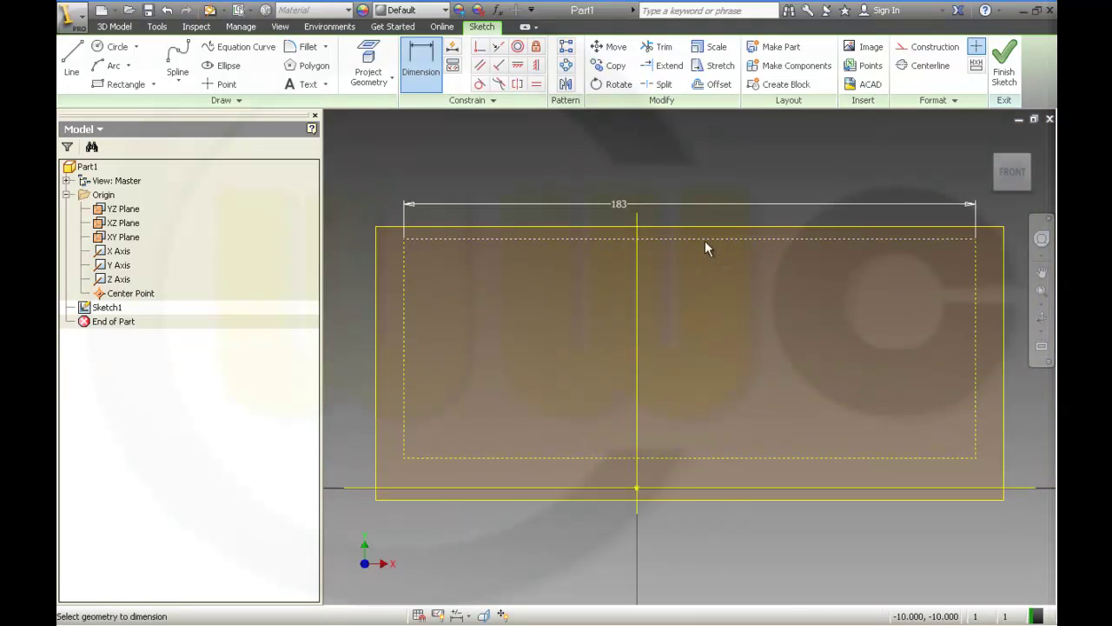
{"action": "left_click", "coordinate": [705, 241]}
{"action": "left_click", "coordinate": [725, 458]}
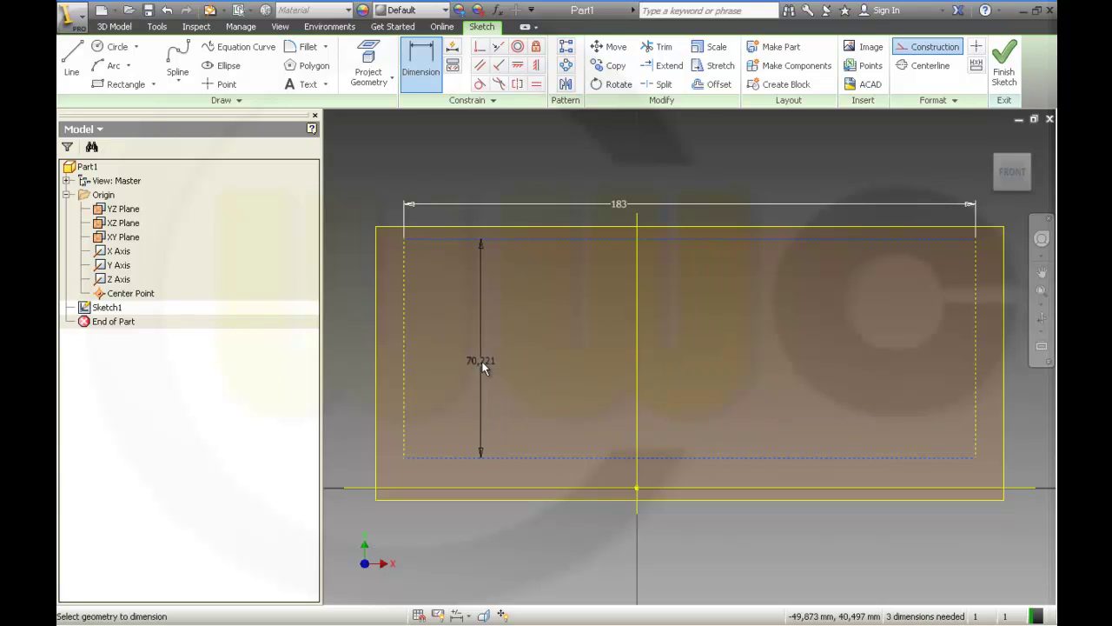
{"action": "left_click", "coordinate": [481, 365]}
{"action": "type", "text": "85"}
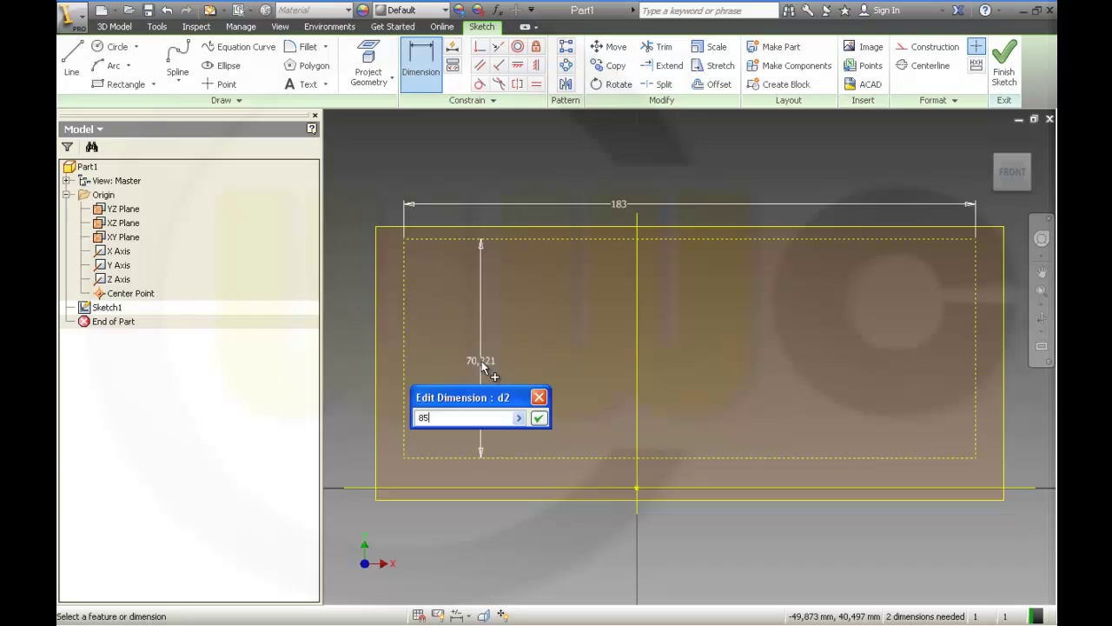
{"action": "key", "text": "Return"}
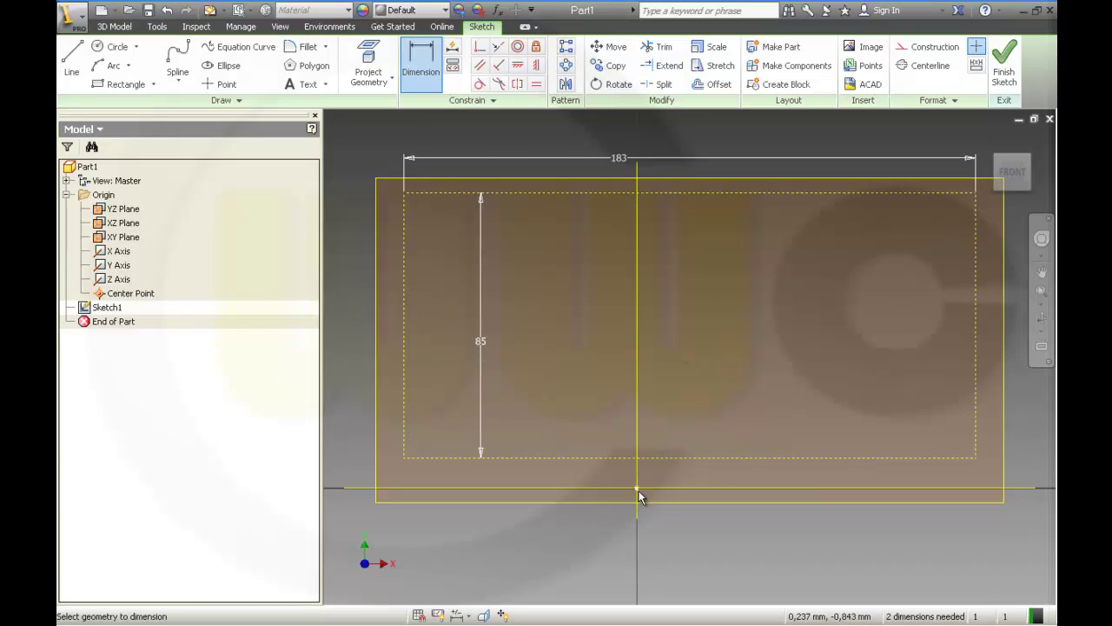
- Dimension the horizontal distance from the origin to the rectangle's right edge and set it to 108 mm
{"action": "left_click", "coordinate": [976, 411]}
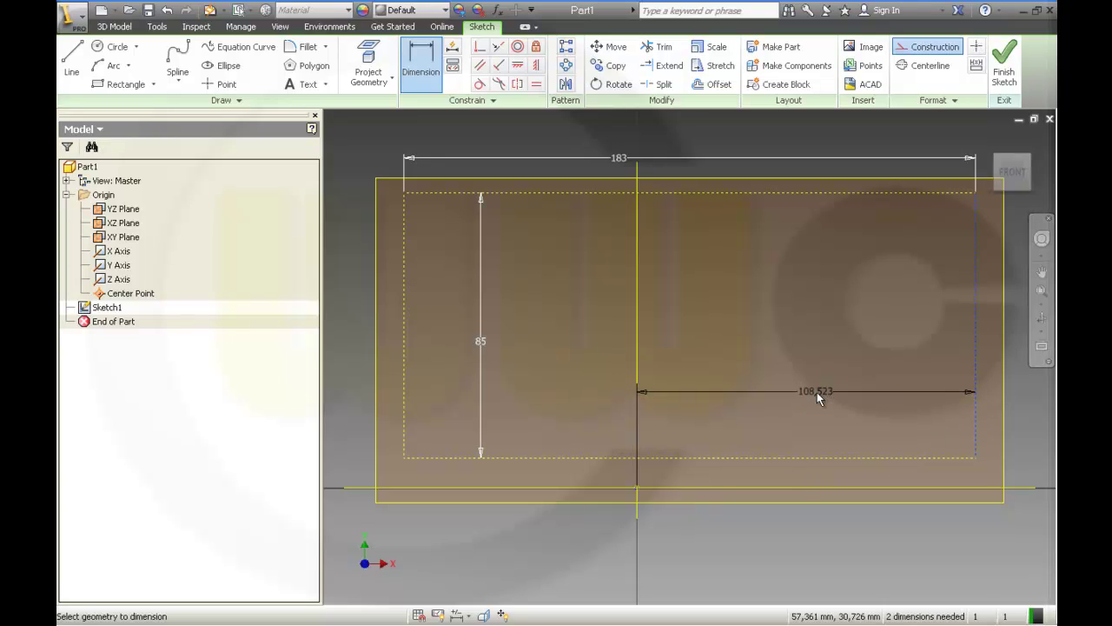
{"action": "left_click", "coordinate": [817, 392]}
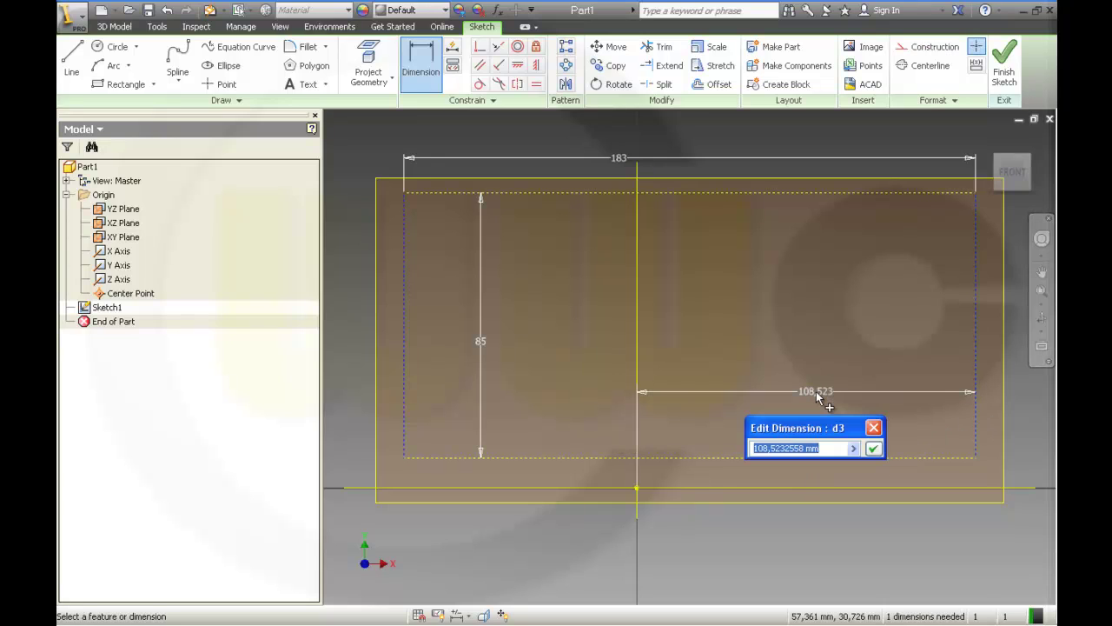
{"action": "type", "text": "108"}
{"action": "key", "text": "Return"}
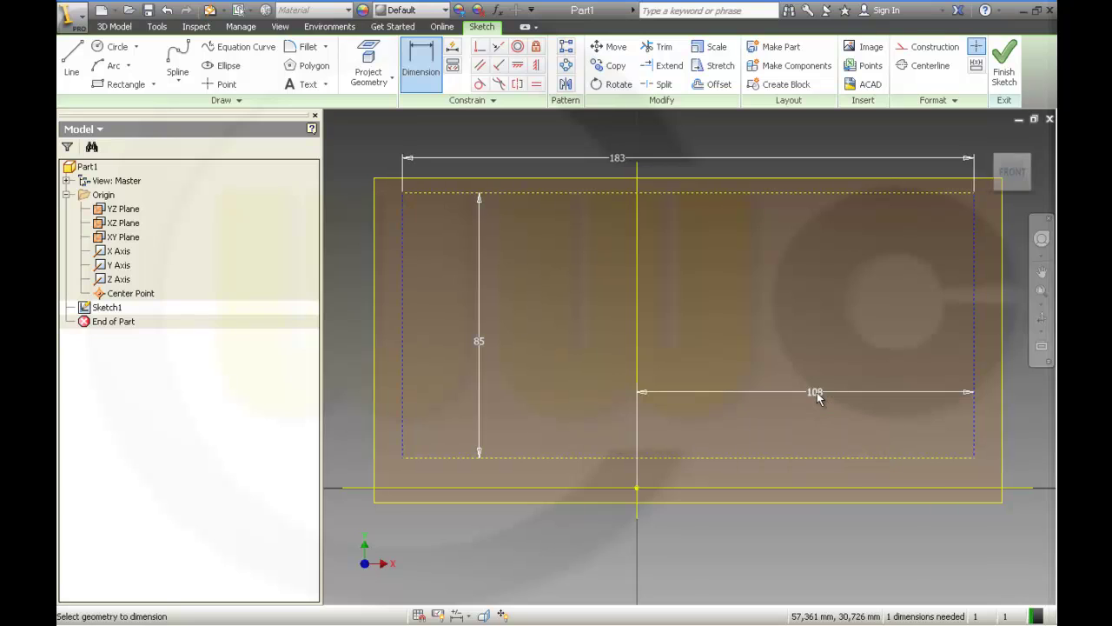
- Align the rectangle's lower right corner horizontally with the origin using a horizontal constraint
{"action": "left_click", "coordinate": [518, 66]}
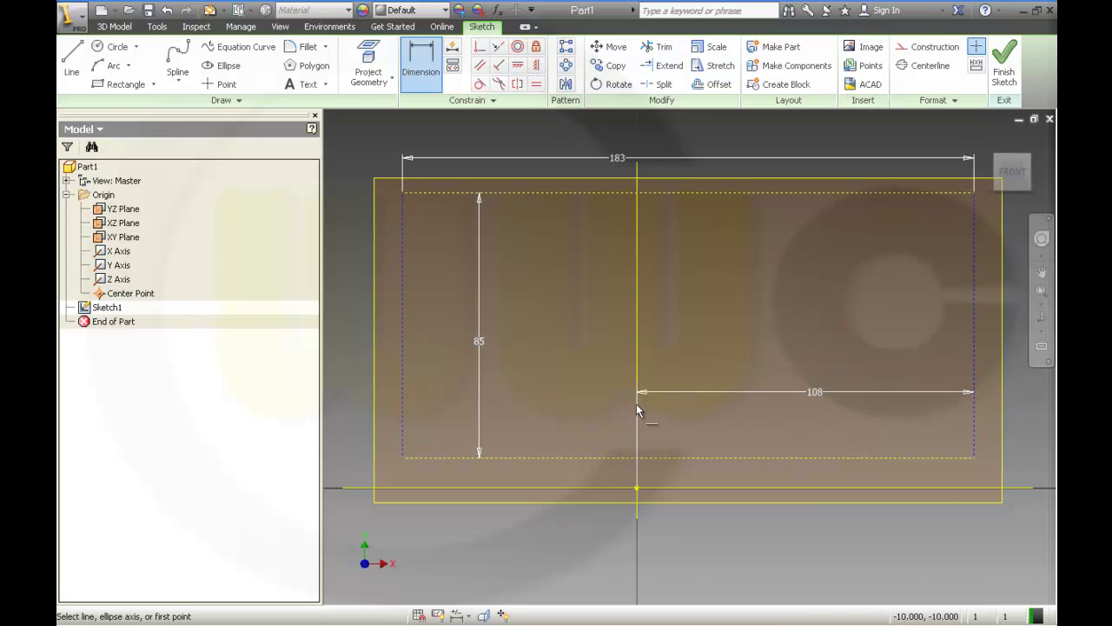
{"action": "left_click", "coordinate": [635, 489]}
{"action": "left_click", "coordinate": [975, 457]}
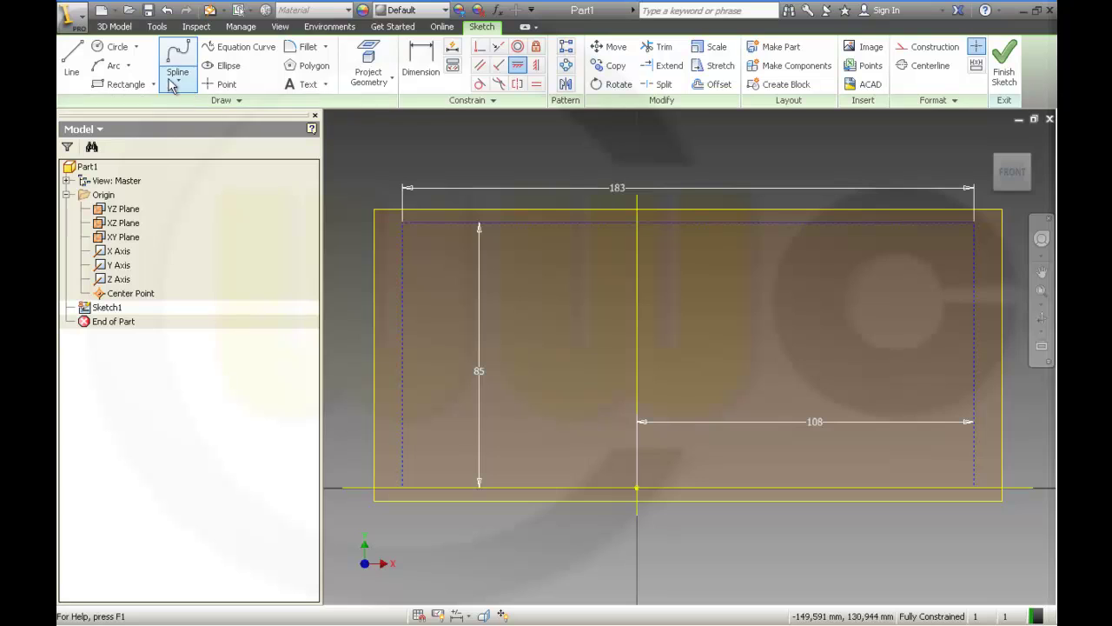
- Draw a circle with a 350 mm diameter, centred inside the construction rectangle
{"action": "left_click", "coordinate": [111, 47]}
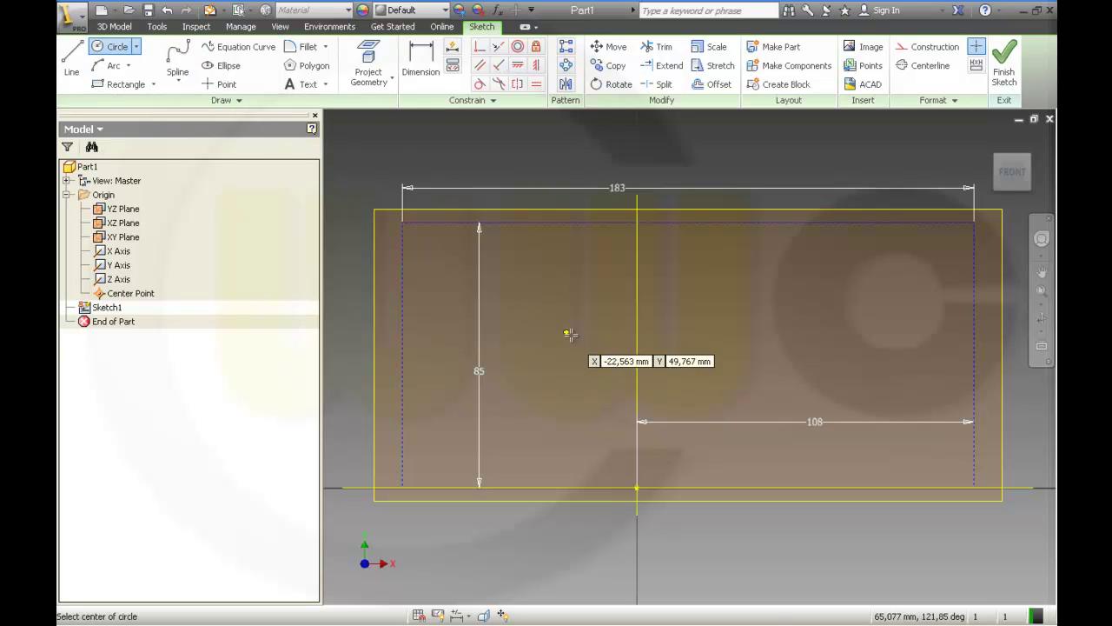
{"action": "left_click", "coordinate": [601, 371]}
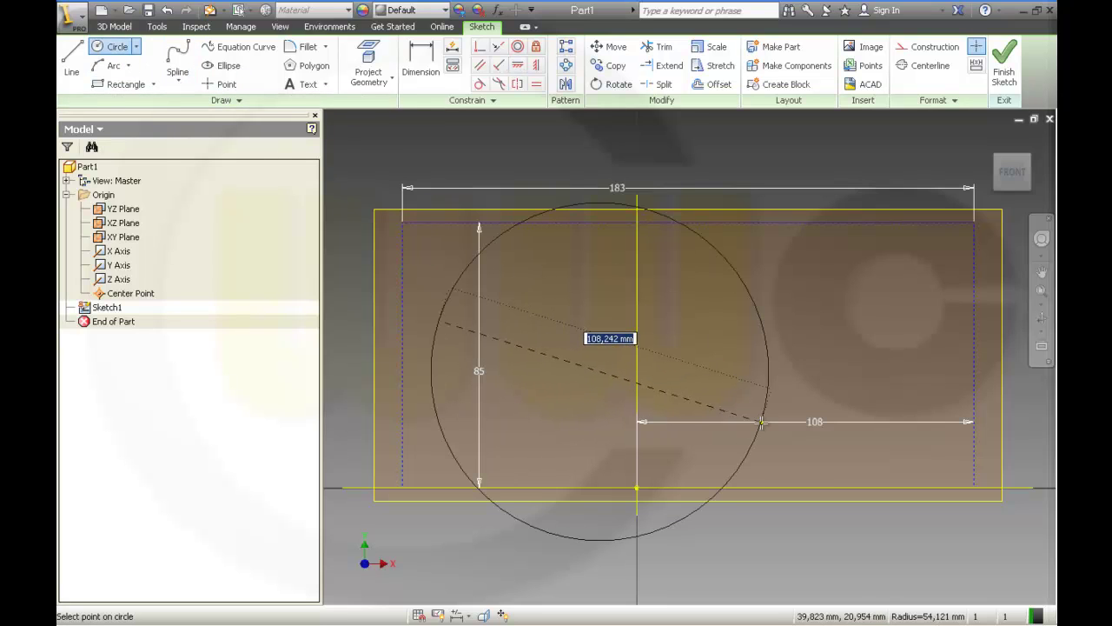
{"action": "type", "text": "35"}
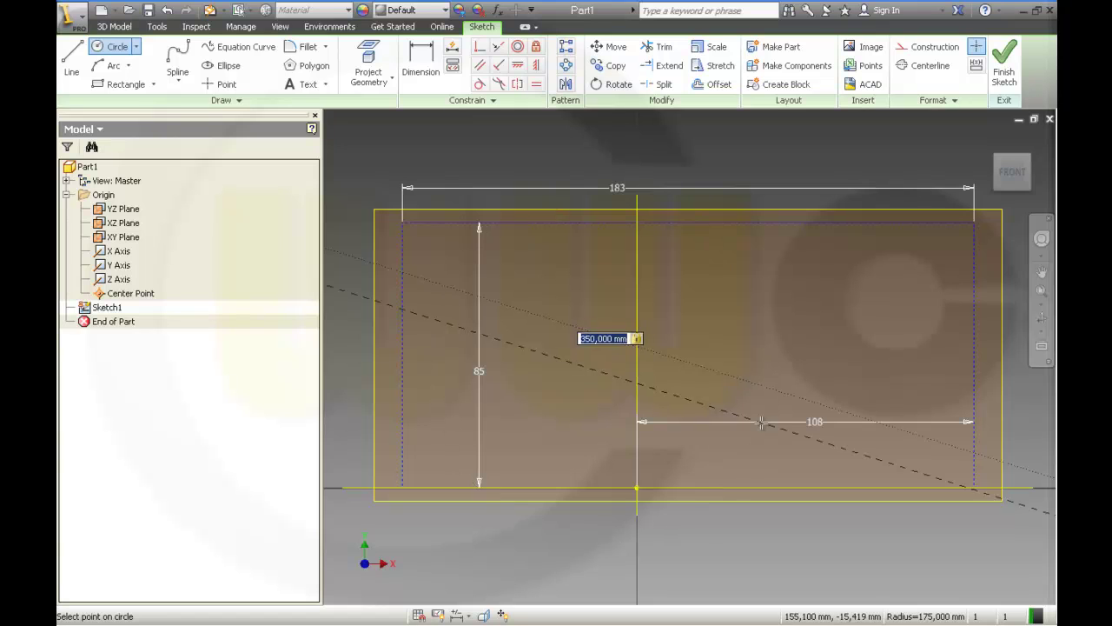
{"action": "key", "text": "Return"}
{"action": "key", "text": "Home"}
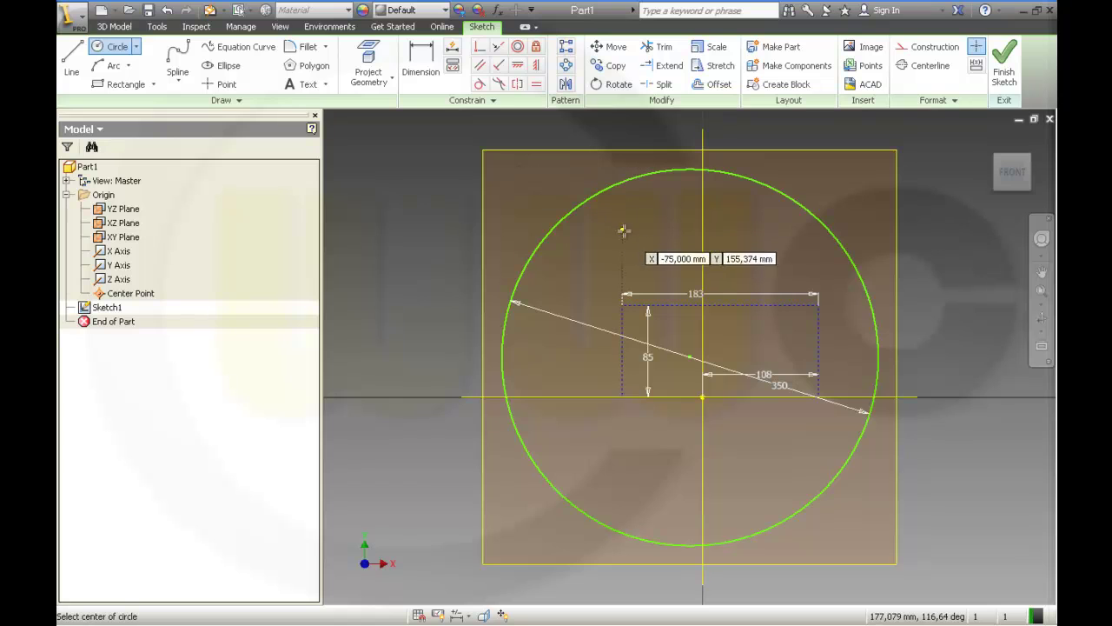
{"action": "key", "text": "Escape"}
- Move the circle's centre below the rectangle and make the circle tangent to the rectangle's top edge
{"action": "left_click_drag", "start_coordinate": [692, 358], "coordinate": [747, 504]}
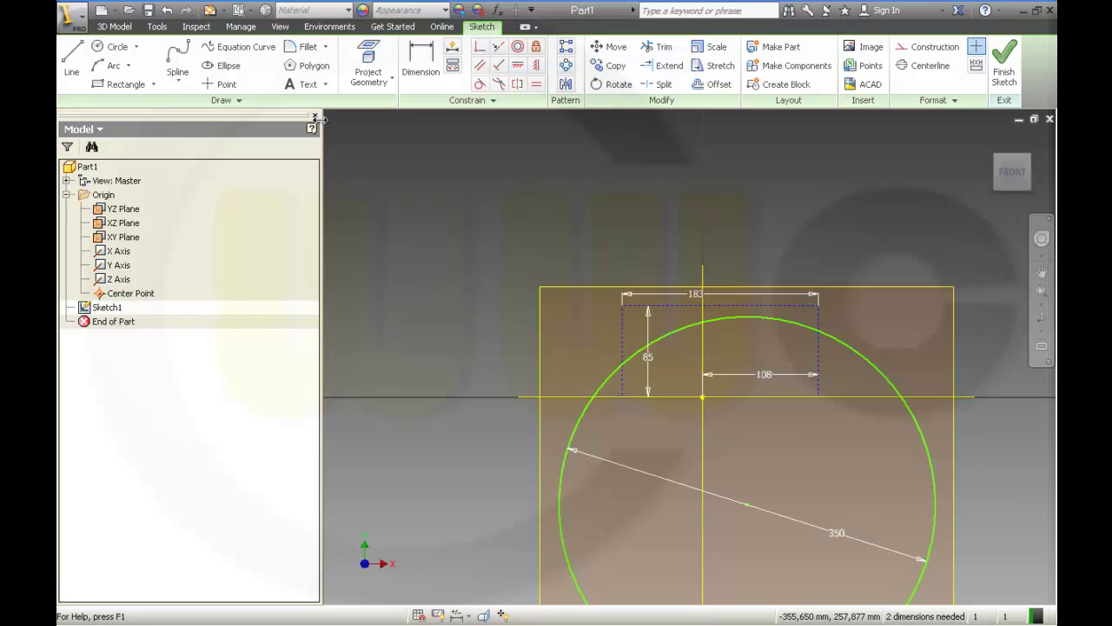
{"action": "left_click", "coordinate": [477, 89]}
{"action": "left_click", "coordinate": [718, 318]}
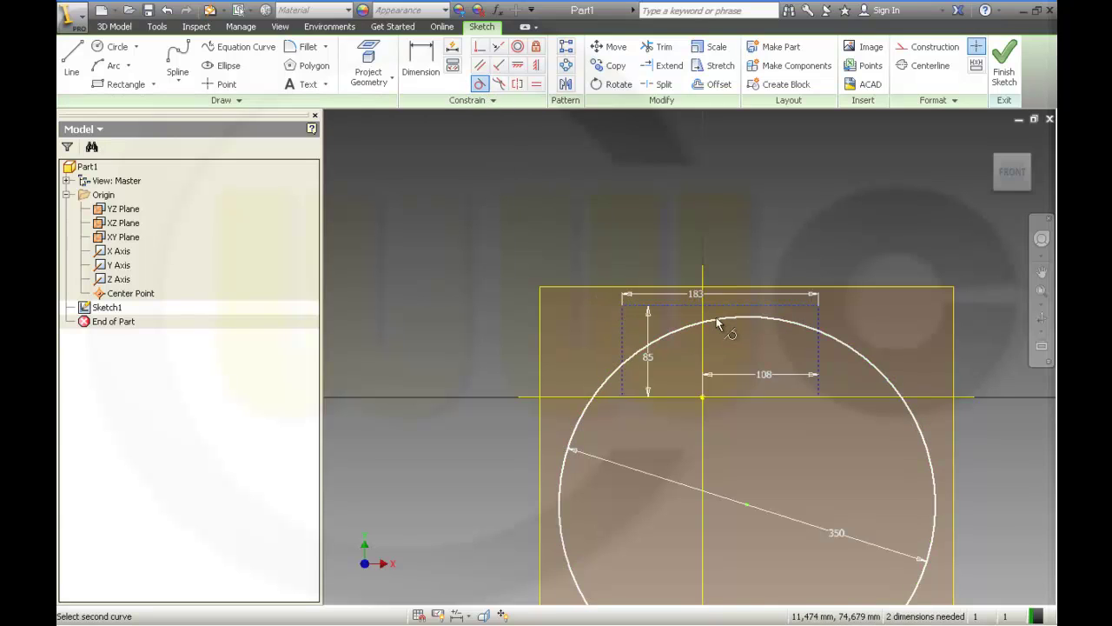
{"action": "left_click", "coordinate": [718, 318]}
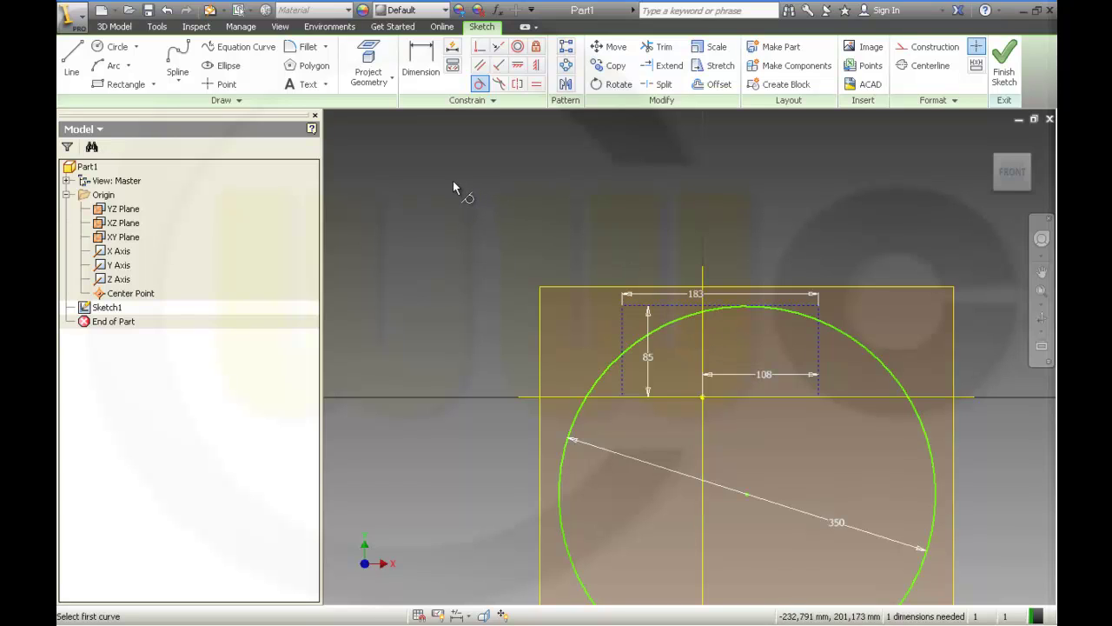
{"action": "key", "text": "Escape"}
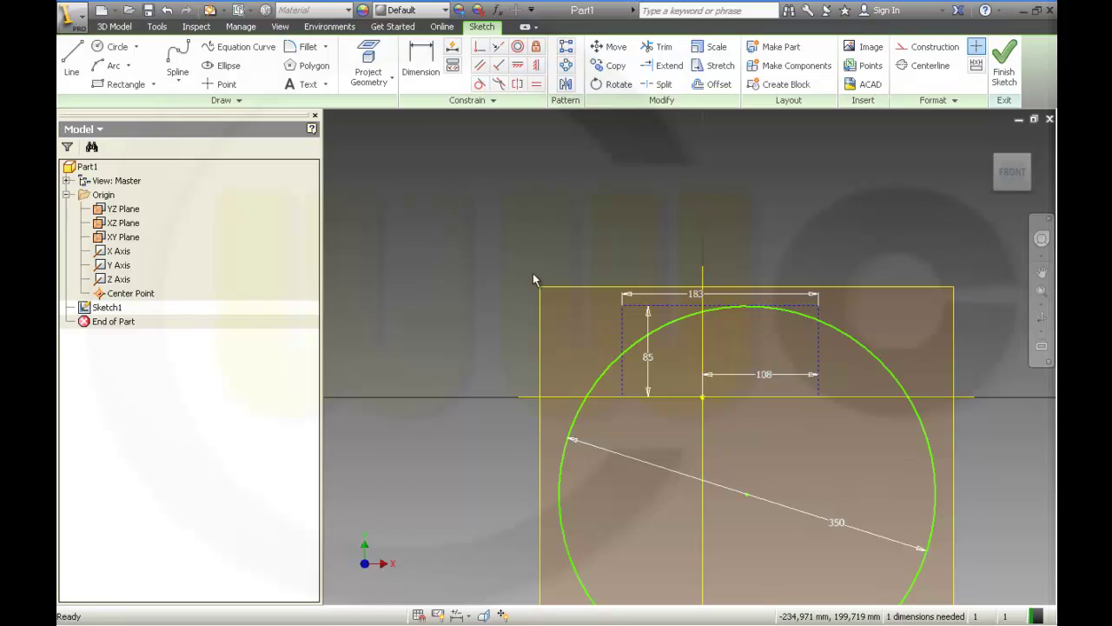
- Shift the circle's centre left to near the vertical axis and trim away the part of the circle outside the construction rectangle
{"action": "left_click_drag", "start_coordinate": [749, 495], "coordinate": [709, 492]}
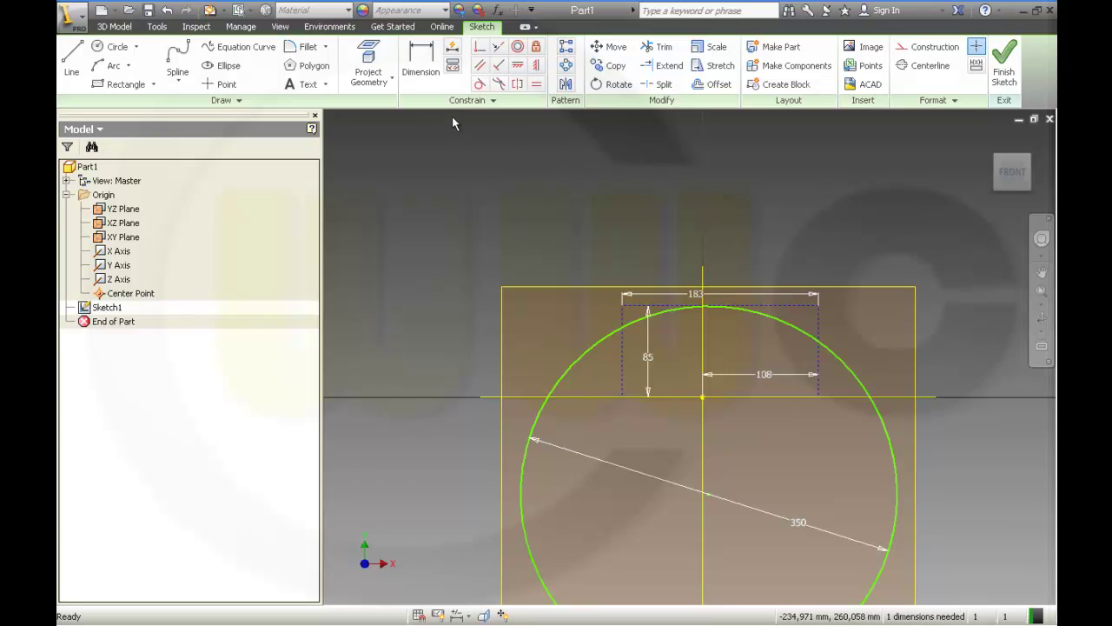
{"action": "left_click", "coordinate": [658, 47]}
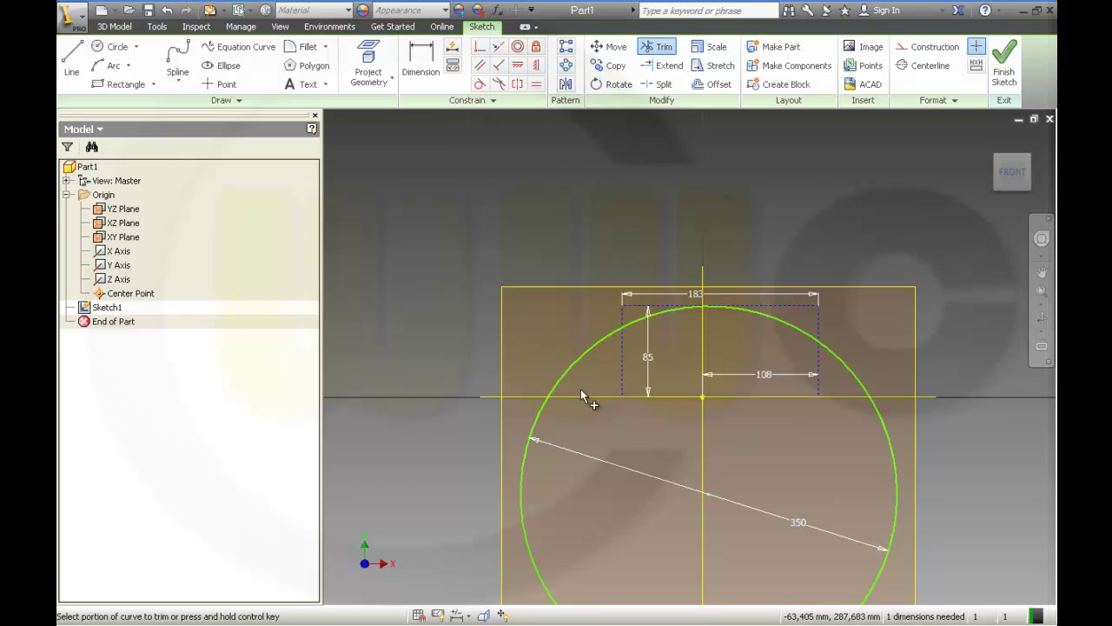
{"action": "left_click", "coordinate": [574, 370]}
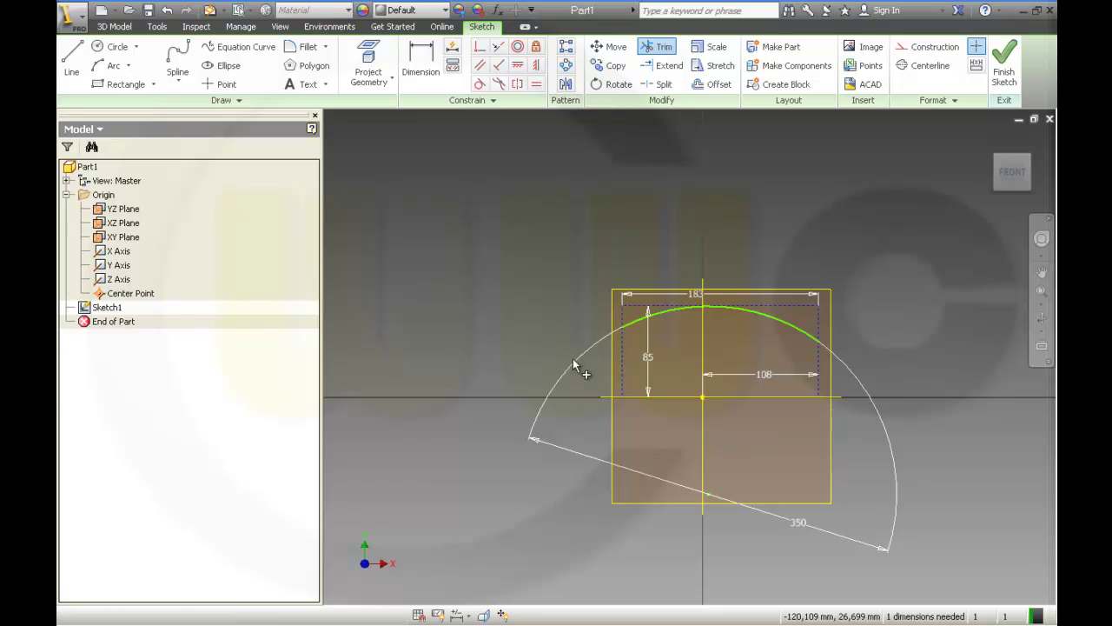
- Dimension the vertical distance between the origin and the arc's right endpoint as 30 mm
{"action": "left_click", "coordinate": [420, 65]}
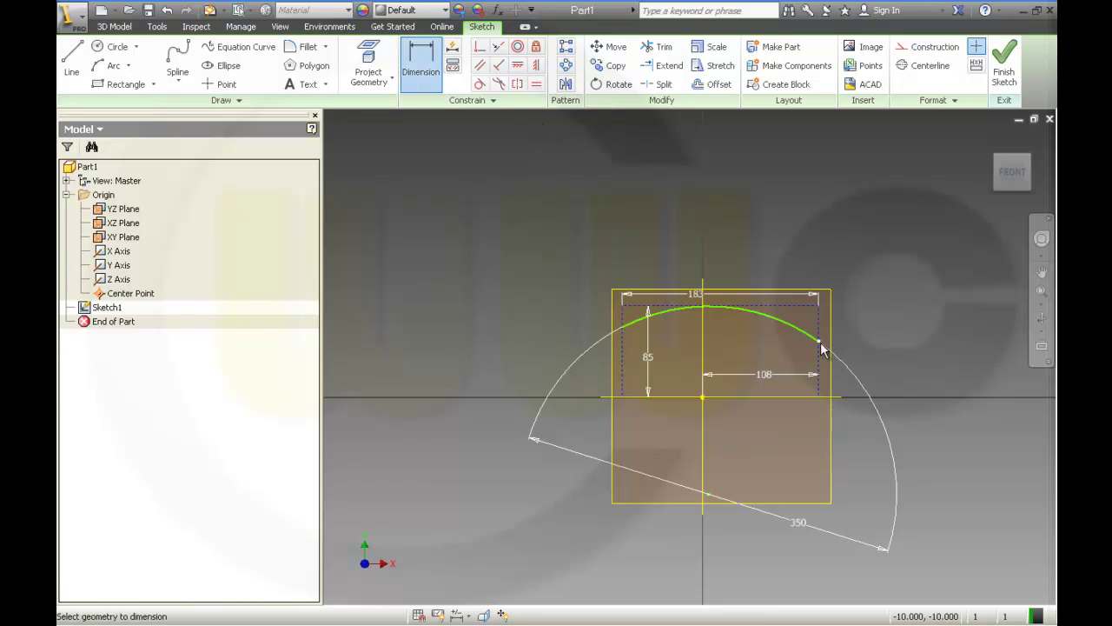
{"action": "left_click", "coordinate": [703, 396]}
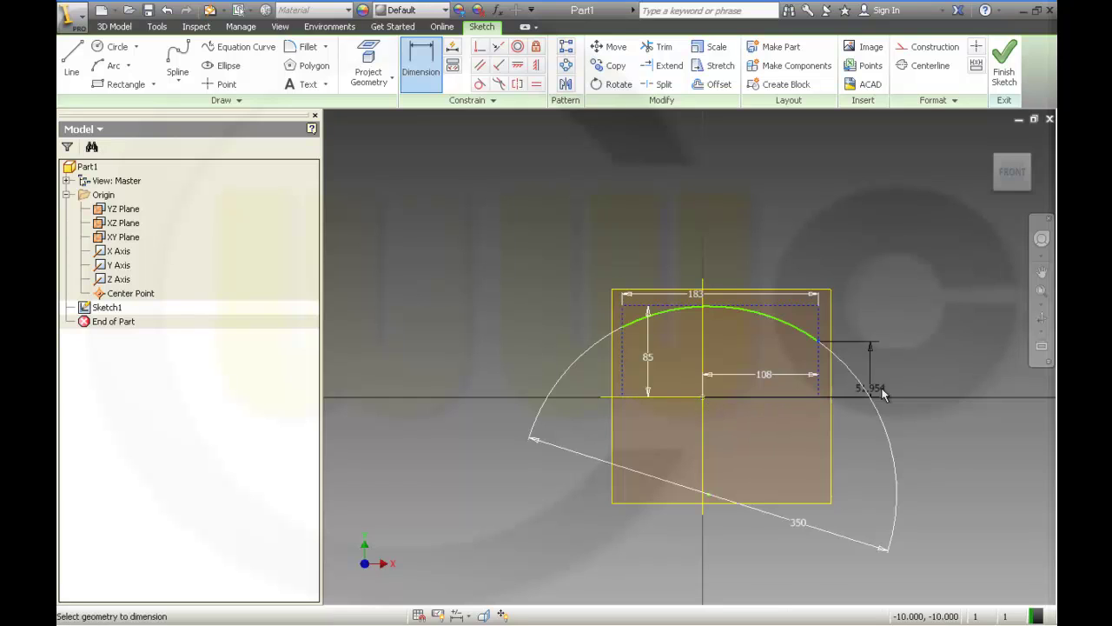
{"action": "left_click", "coordinate": [910, 379]}
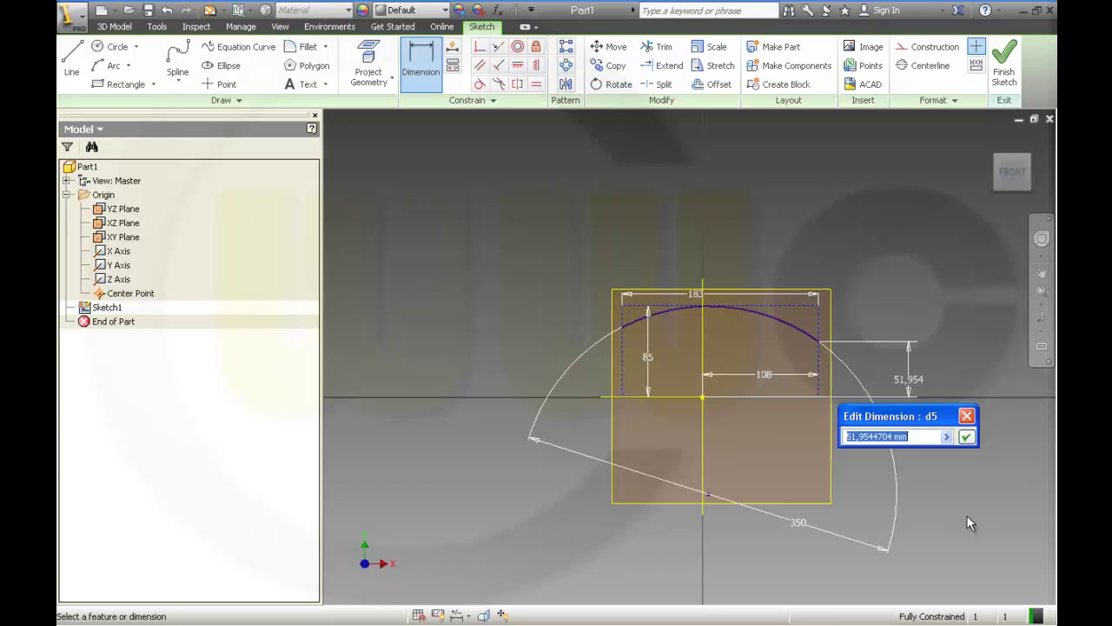
{"action": "type", "text": "30"}
{"action": "key", "text": "Return"}
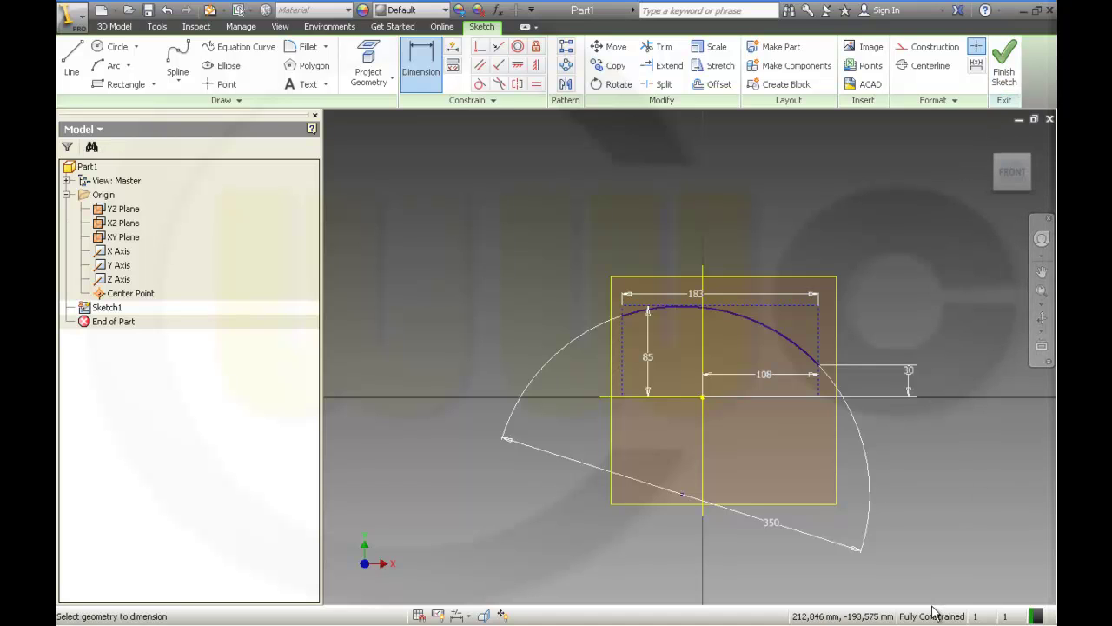
- Finish the sketch and hide the dimensions of Sketch1
{"action": "left_click", "coordinate": [1004, 68]}
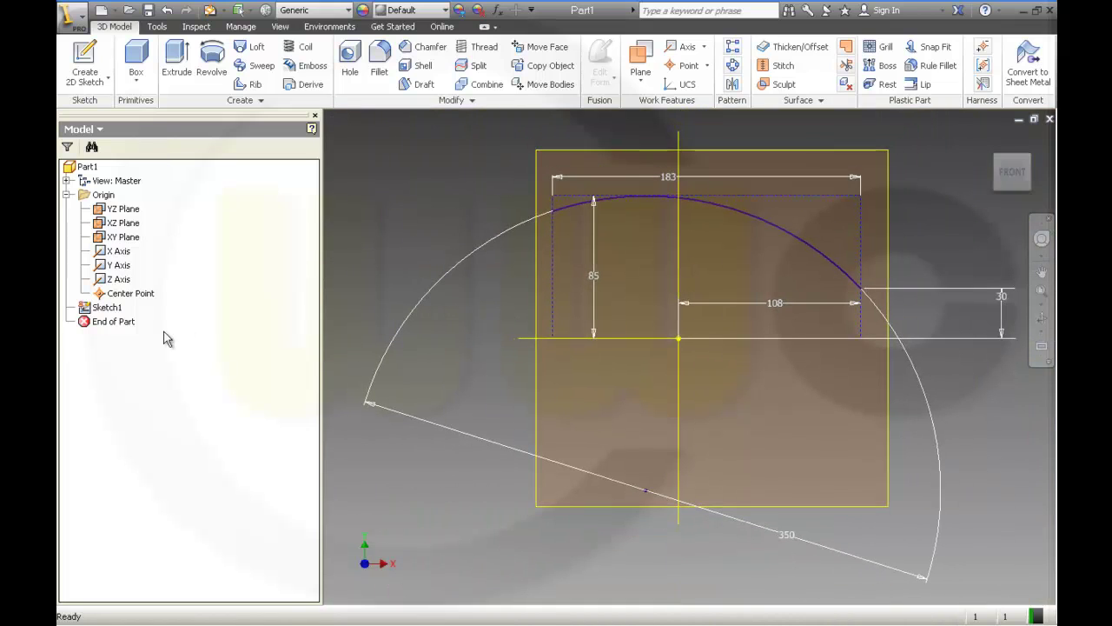
{"action": "left_click", "coordinate": [108, 309]}
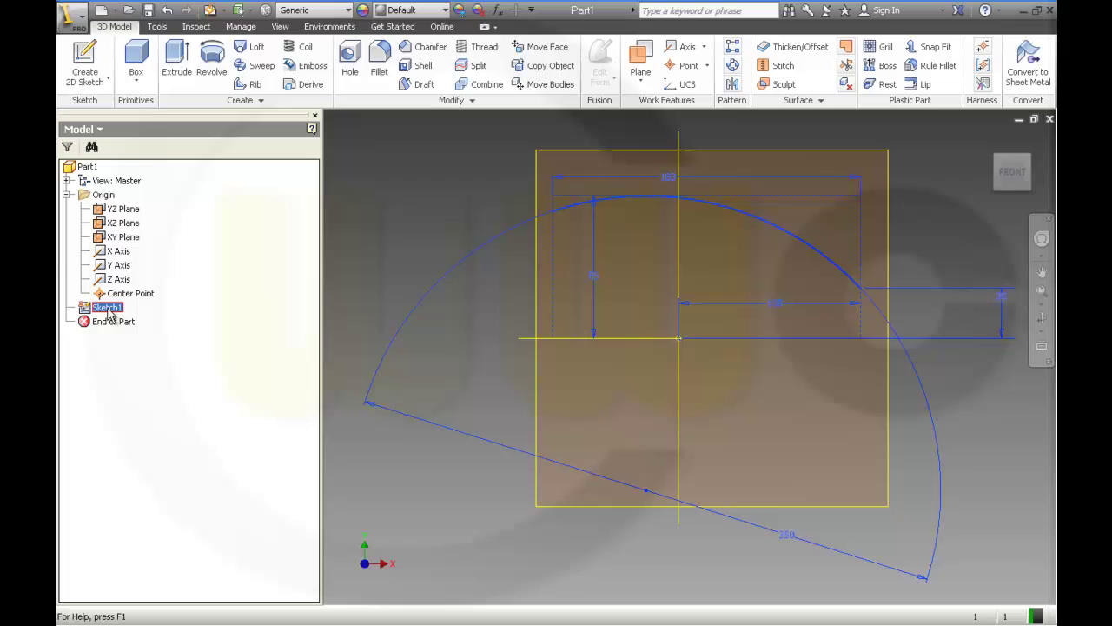
{"action": "left_click", "coordinate": [181, 485]}
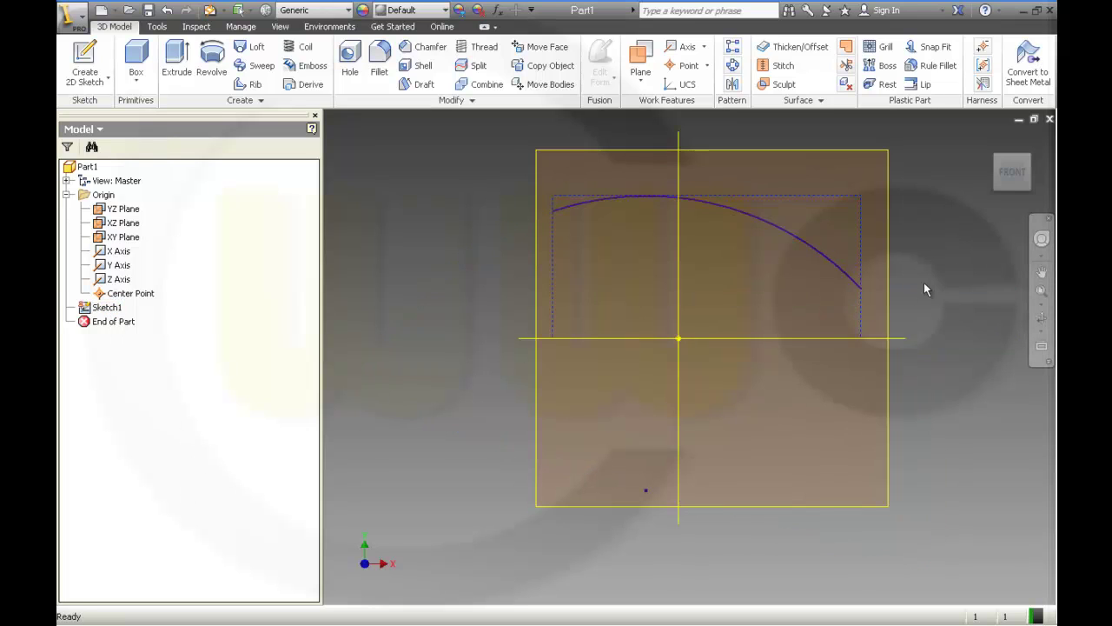
- Try pasting a copy of Sketch1 onto the origin XZ plane and undo it
{"action": "mouse_move", "coordinate": [915, 296]}
{"action": "middle_mouse_down"}
{"action": "mouse_move", "coordinate": [882, 348]}
{"action": "mouse_move", "coordinate": [865, 310]}
{"action": "mouse_move", "coordinate": [841, 343]}
{"action": "mouse_move", "coordinate": [866, 348]}
{"action": "middle_mouse_up"}
{"action": "scroll", "coordinate": [881, 345], "scroll_direction": "down", "scroll_amount": 2}
{"action": "scroll", "coordinate": [881, 344], "scroll_direction": "down", "scroll_amount": 2}
{"action": "scroll", "coordinate": [887, 348], "scroll_direction": "up", "scroll_amount": 2}
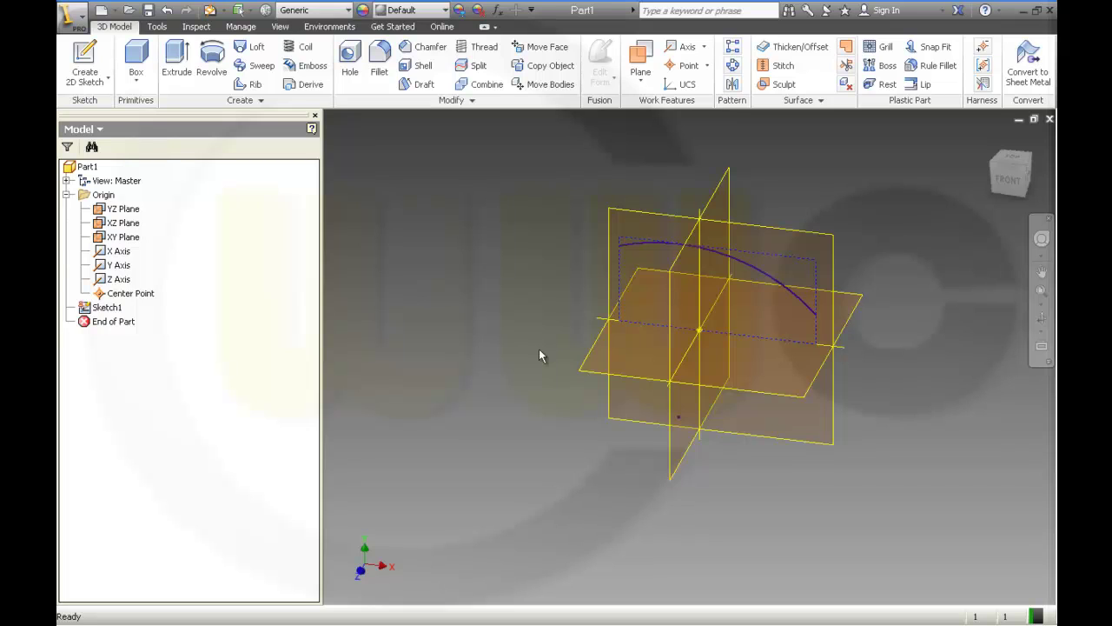
{"action": "left_click", "coordinate": [113, 309]}
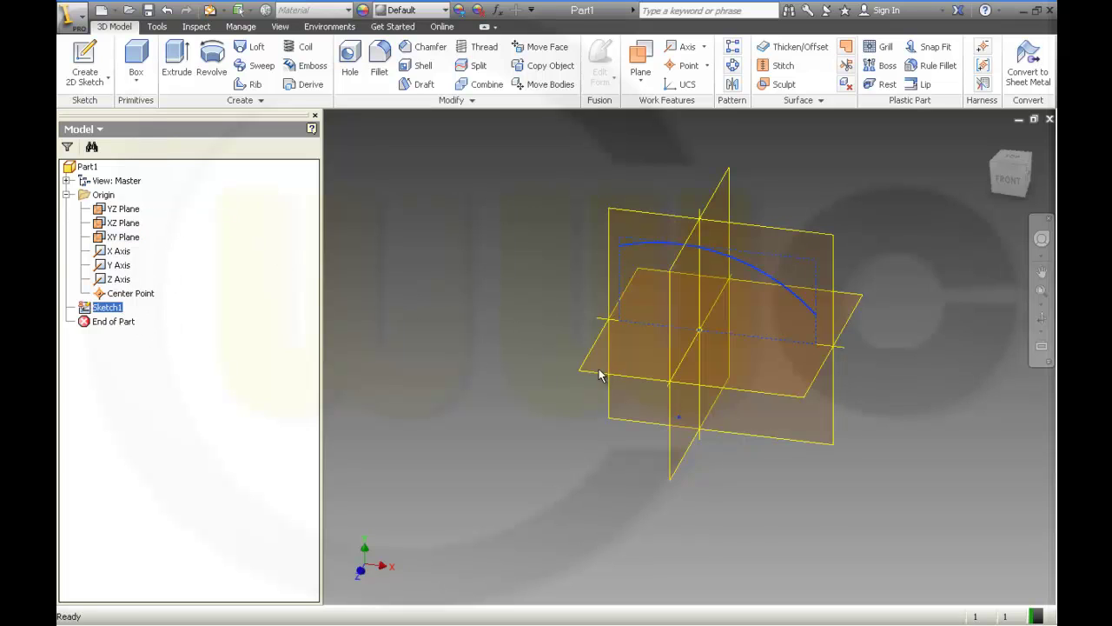
{"action": "left_click", "coordinate": [130, 223]}
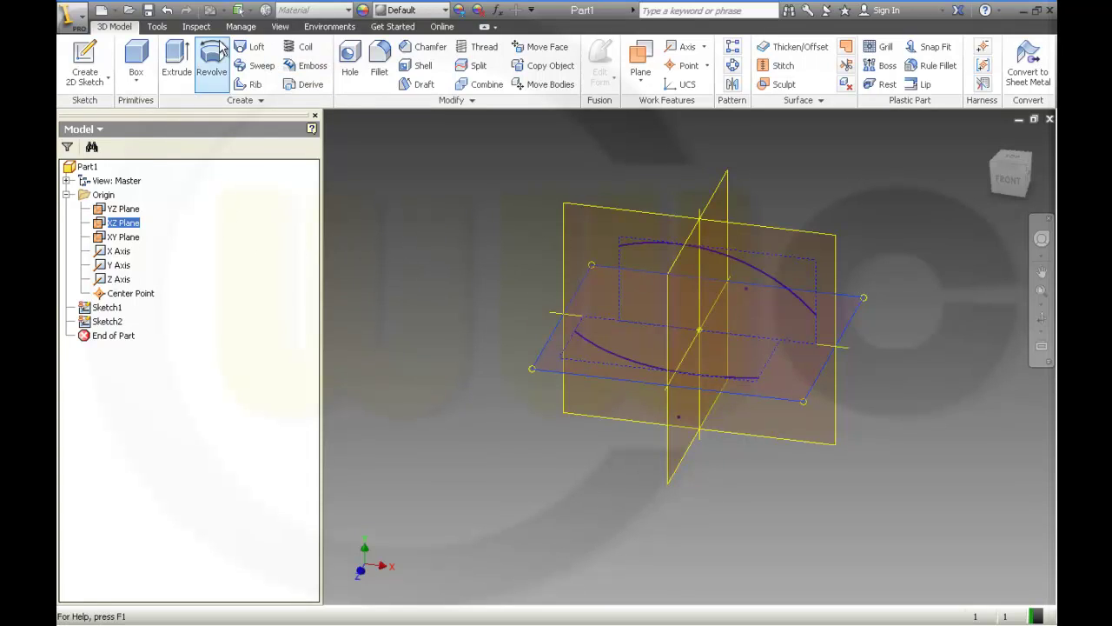
{"action": "left_click", "coordinate": [169, 11]}
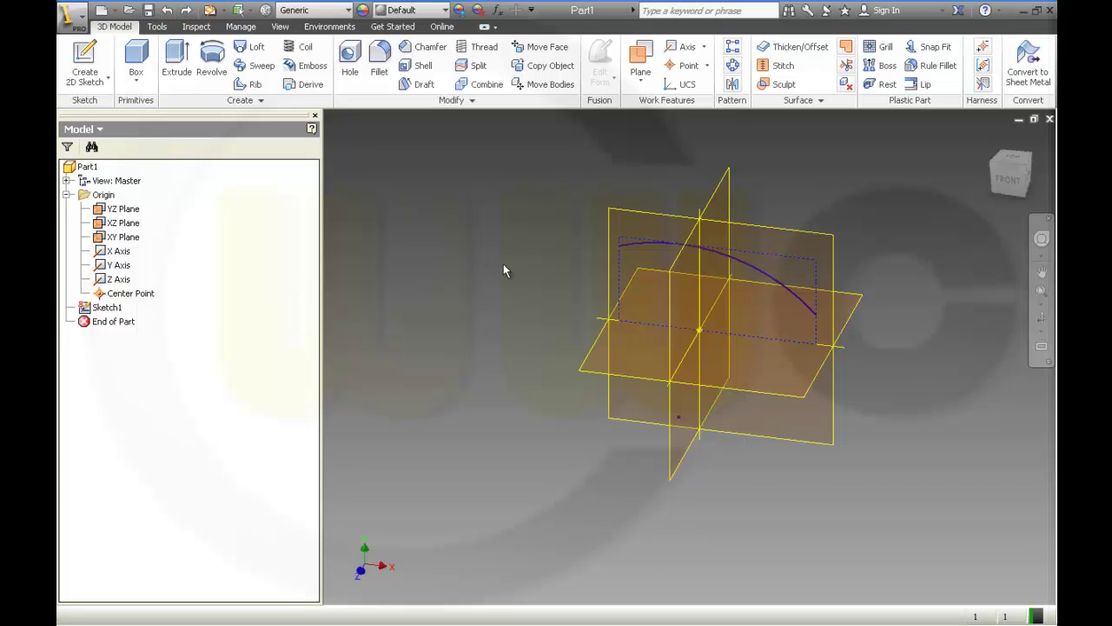
- Start a user coordinate system and place its origin at X 0, Y 0, Z 0
{"action": "mouse_move", "coordinate": [503, 264]}
{"action": "middle_mouse_down", "text": "shift"}
{"action": "mouse_move", "coordinate": [472, 248]}
{"action": "mouse_move", "coordinate": [539, 229]}
{"action": "mouse_move", "coordinate": [522, 257]}
{"action": "middle_mouse_up", "text": "shift"}
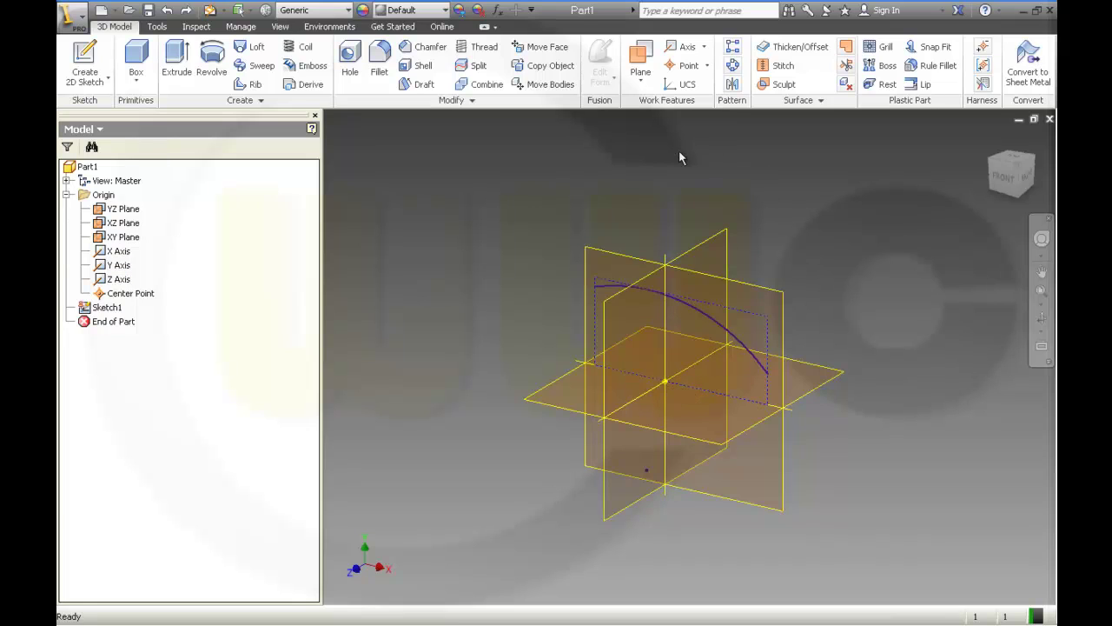
{"action": "left_click", "coordinate": [692, 90]}
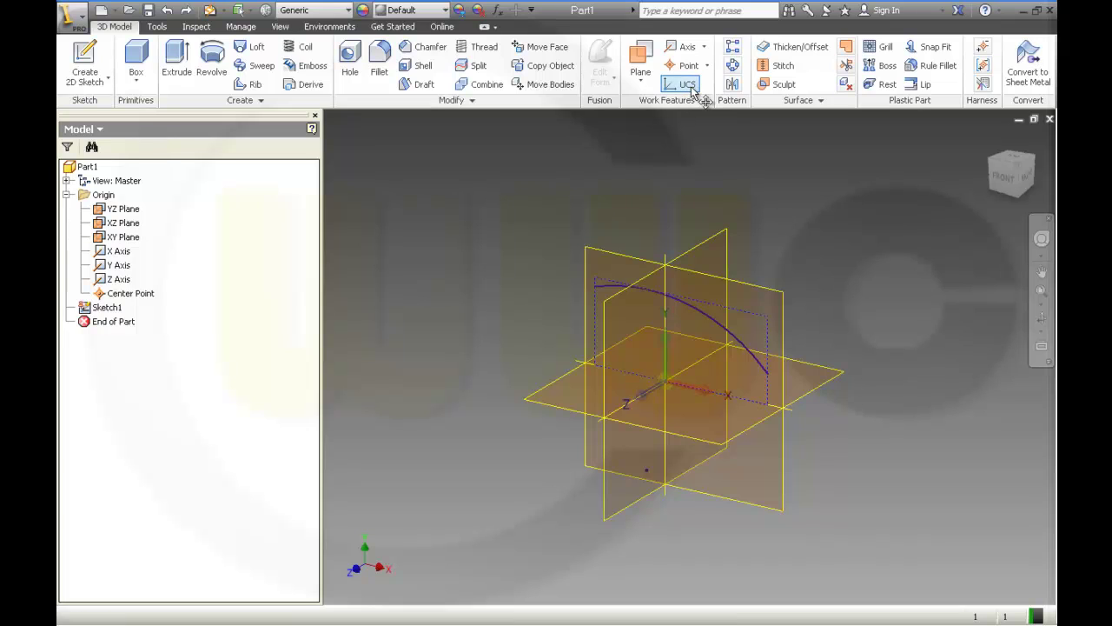
{"action": "left_click", "coordinate": [685, 89]}
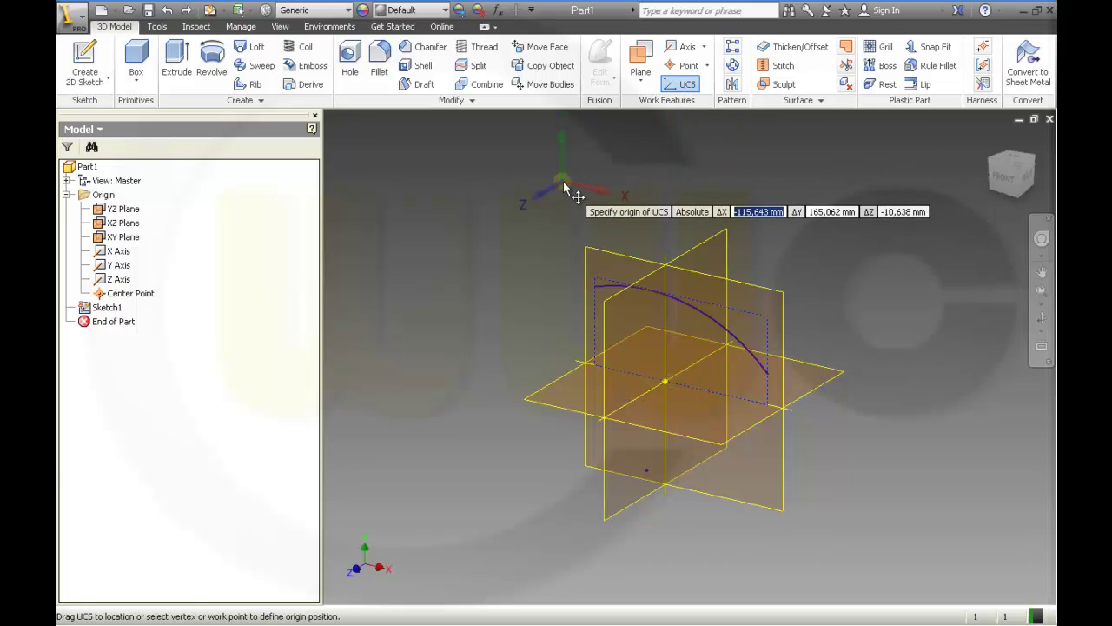
{"action": "type", "text": "0"}
{"action": "key", "text": "Tab"}
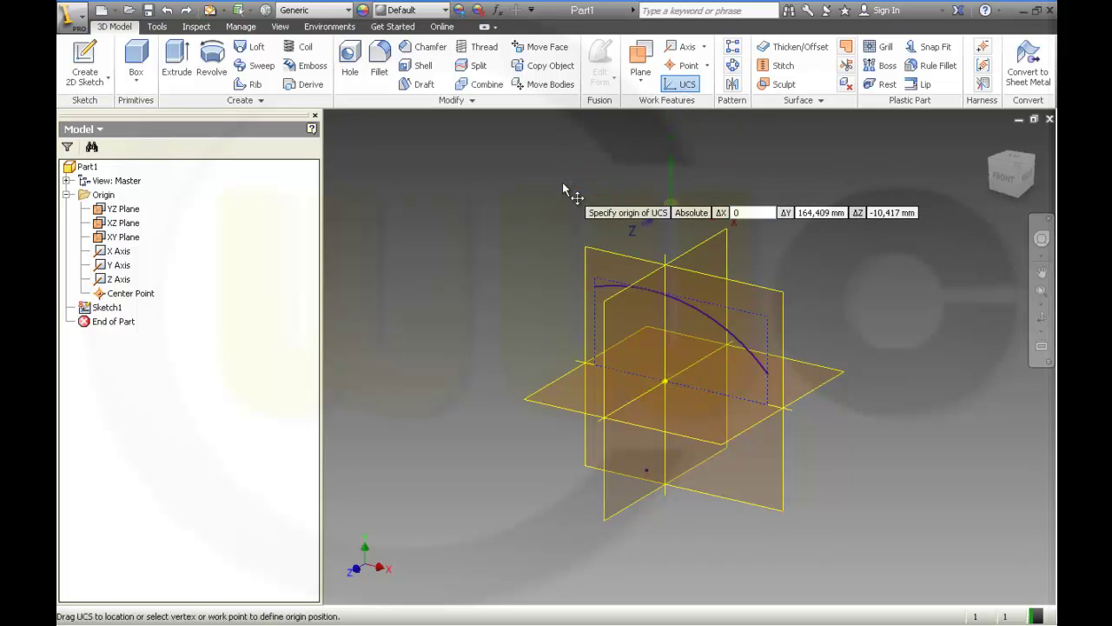
{"action": "type", "text": "0"}
{"action": "key", "text": "Tab"}
{"action": "type", "text": "0"}
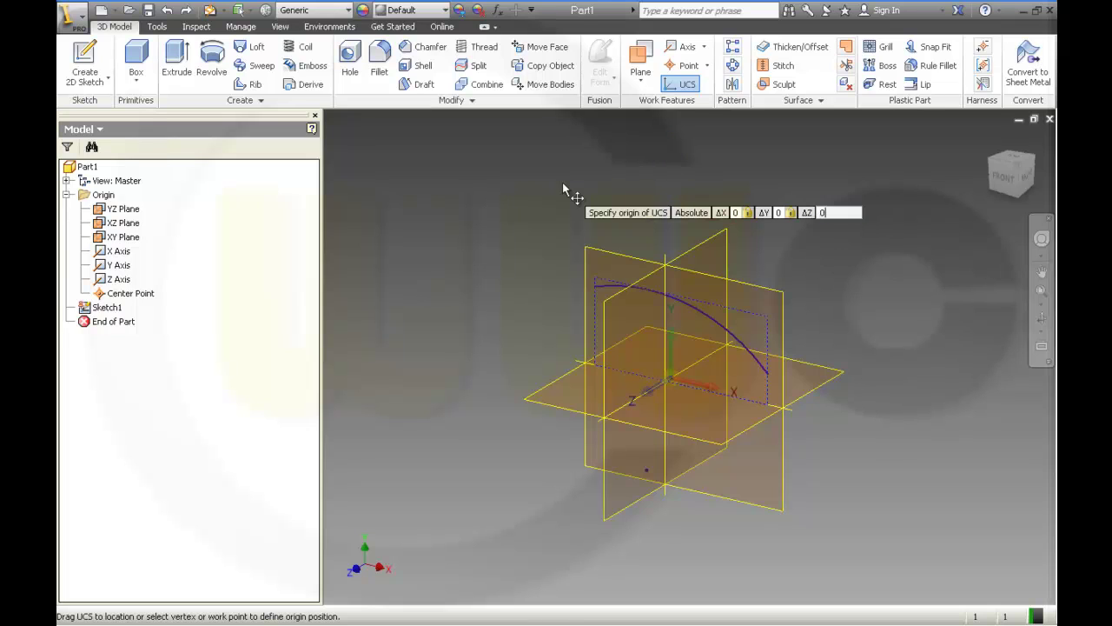
{"action": "key", "text": "Return"}
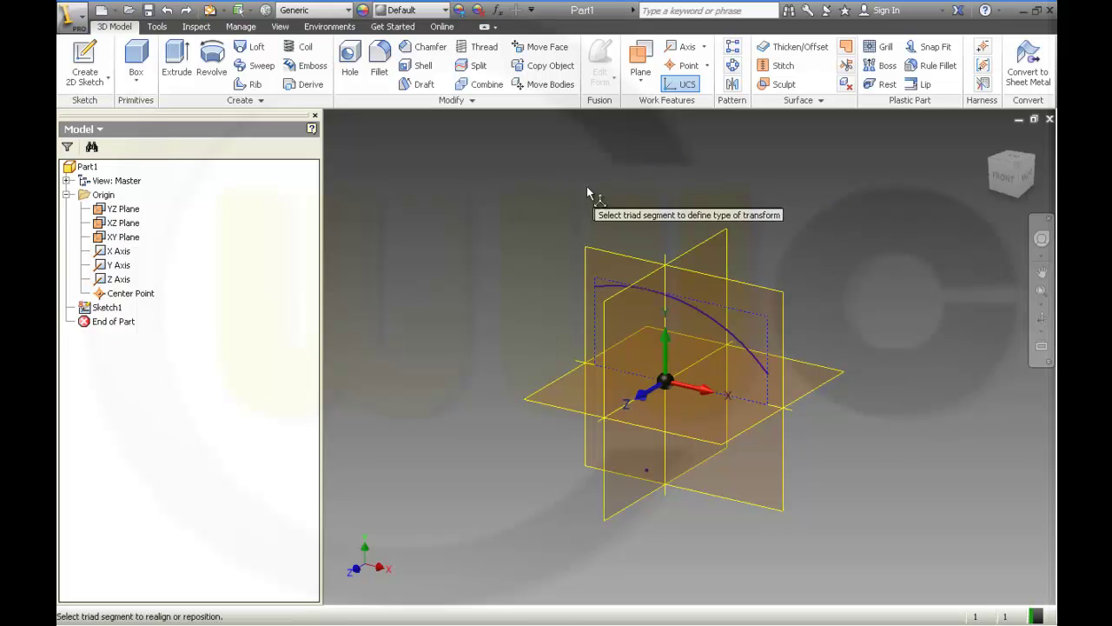
- Rotate the coordinate system -90 degrees about its X axis and finish creating it
{"action": "left_click", "coordinate": [693, 392]}
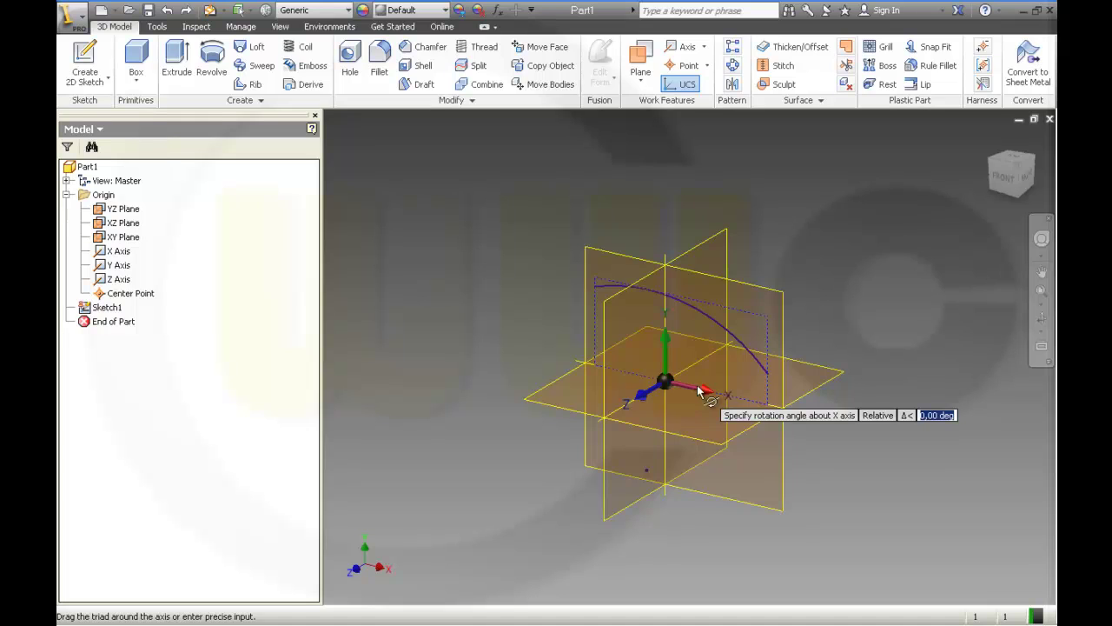
{"action": "type", "text": "-90"}
{"action": "key", "text": "Return"}
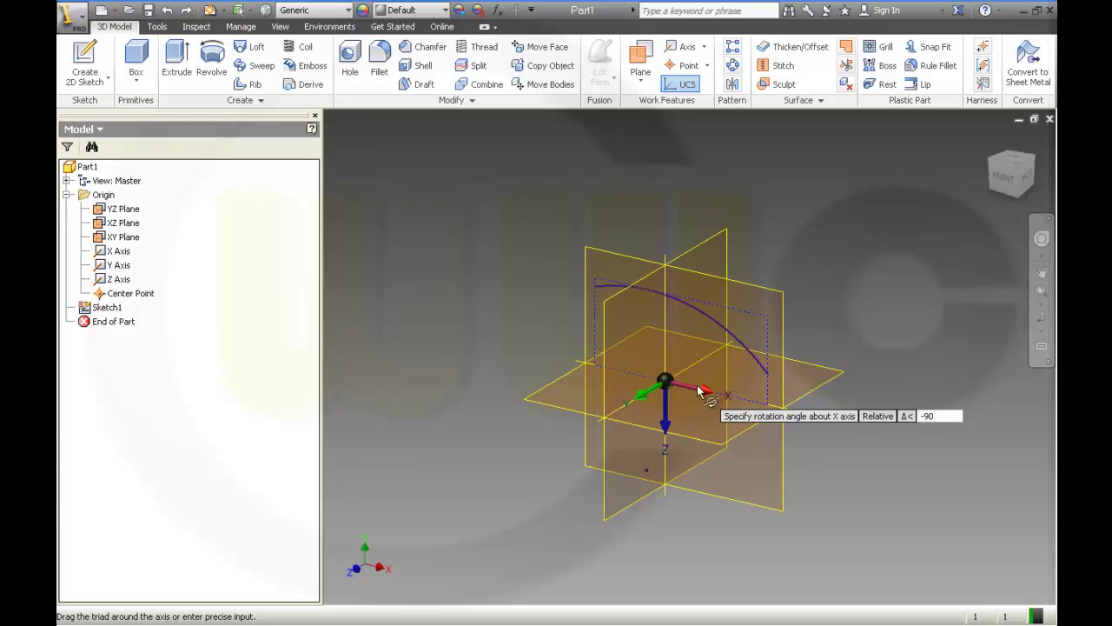
{"action": "key", "text": "Return"}
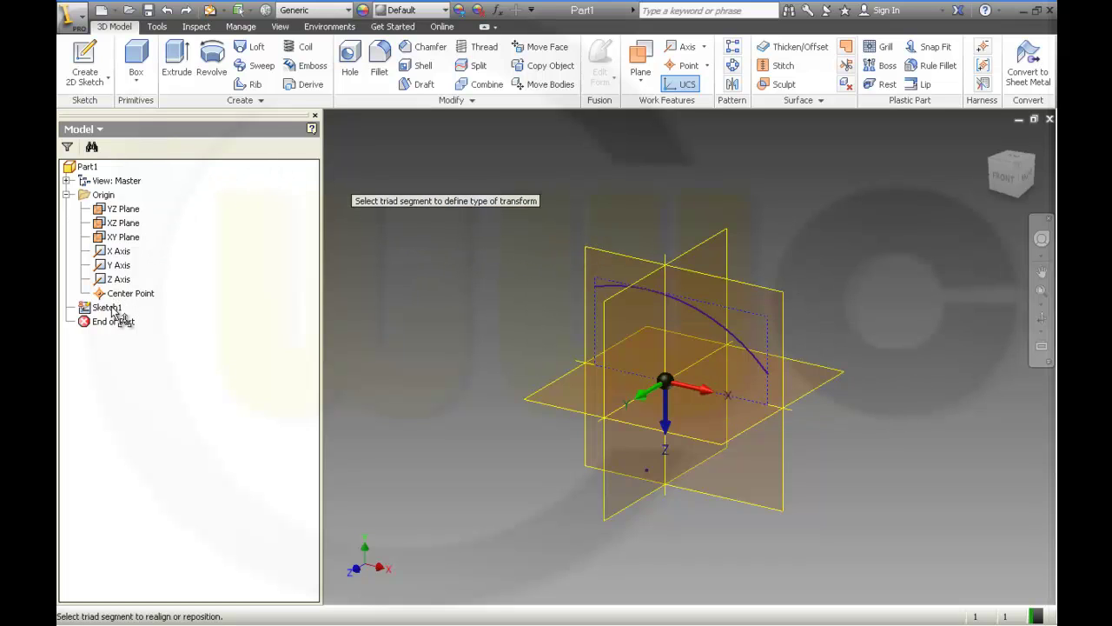
{"action": "key", "text": "Return"}
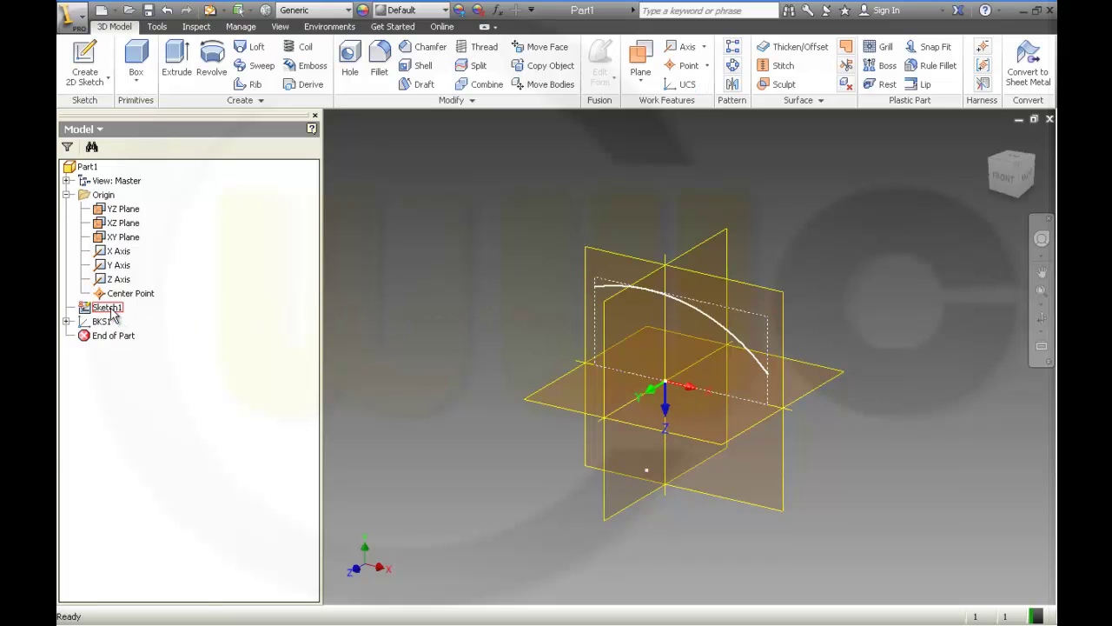
- Copy Sketch1 onto the XY plane of the user coordinate system BKS1 and collapse the BKS1 and Origin nodes
{"action": "left_click", "coordinate": [67, 320]}
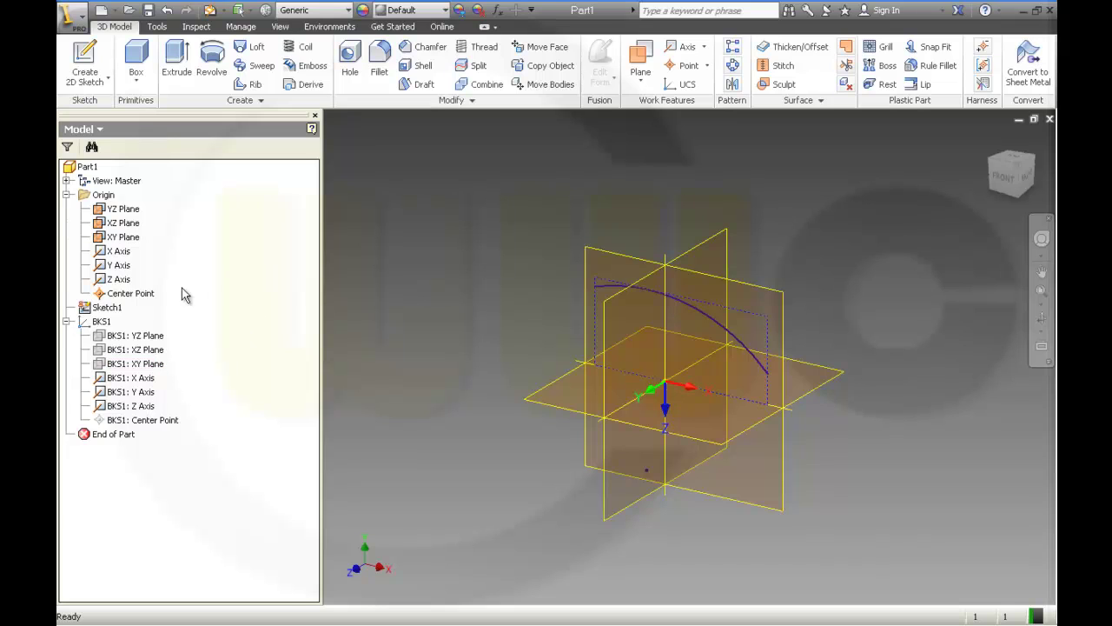
{"action": "left_click", "coordinate": [106, 310]}
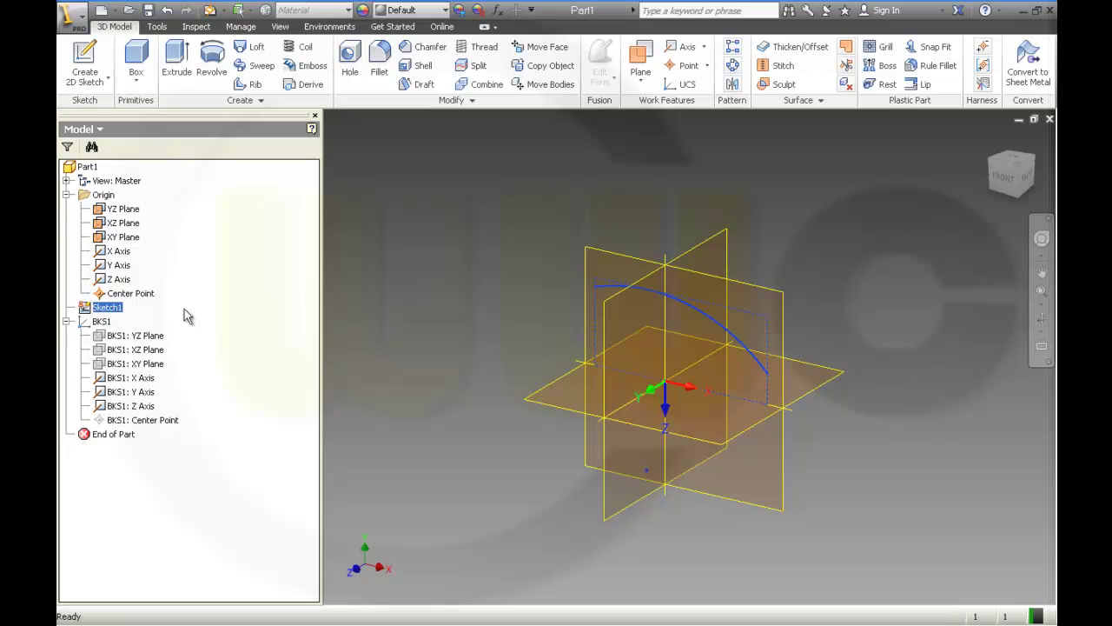
{"action": "left_click", "coordinate": [152, 365]}
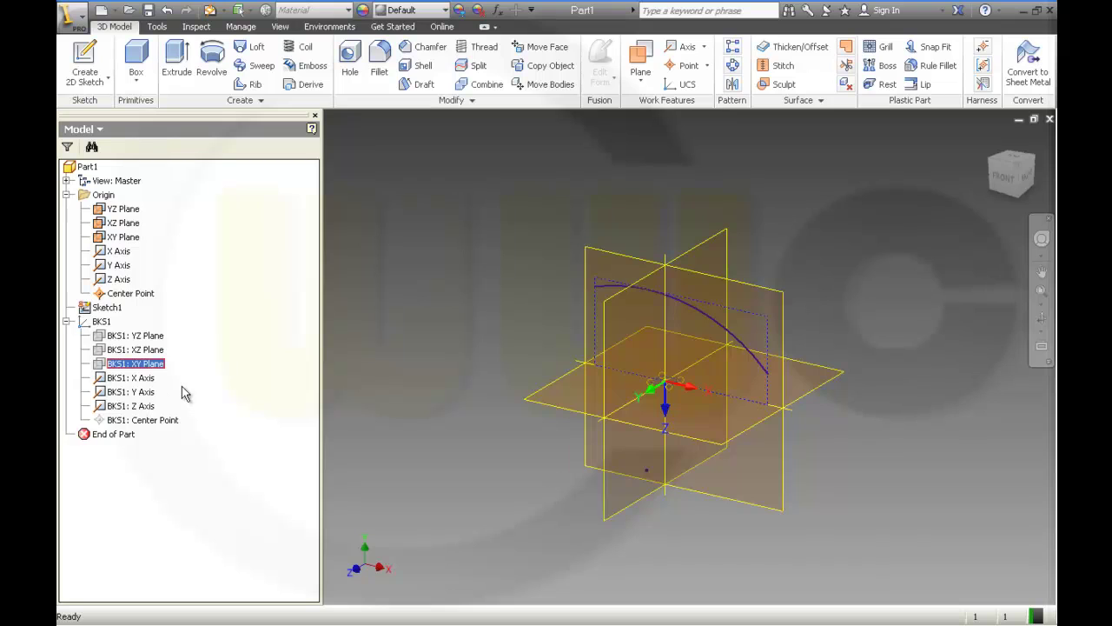
{"action": "key", "text": "ctrl+v"}
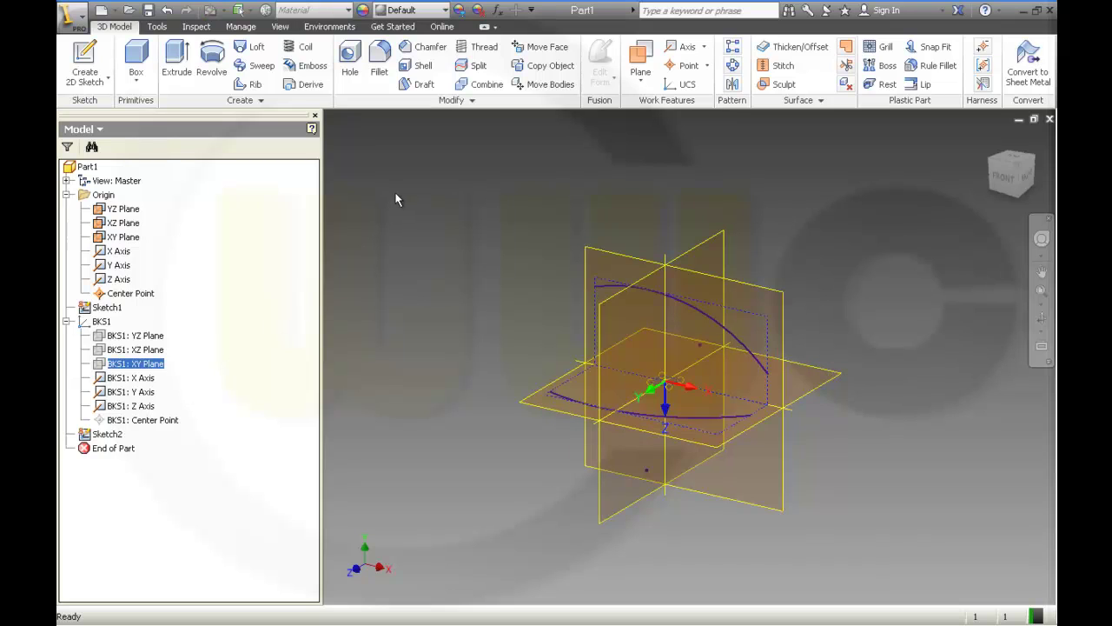
{"action": "left_click", "coordinate": [67, 320]}
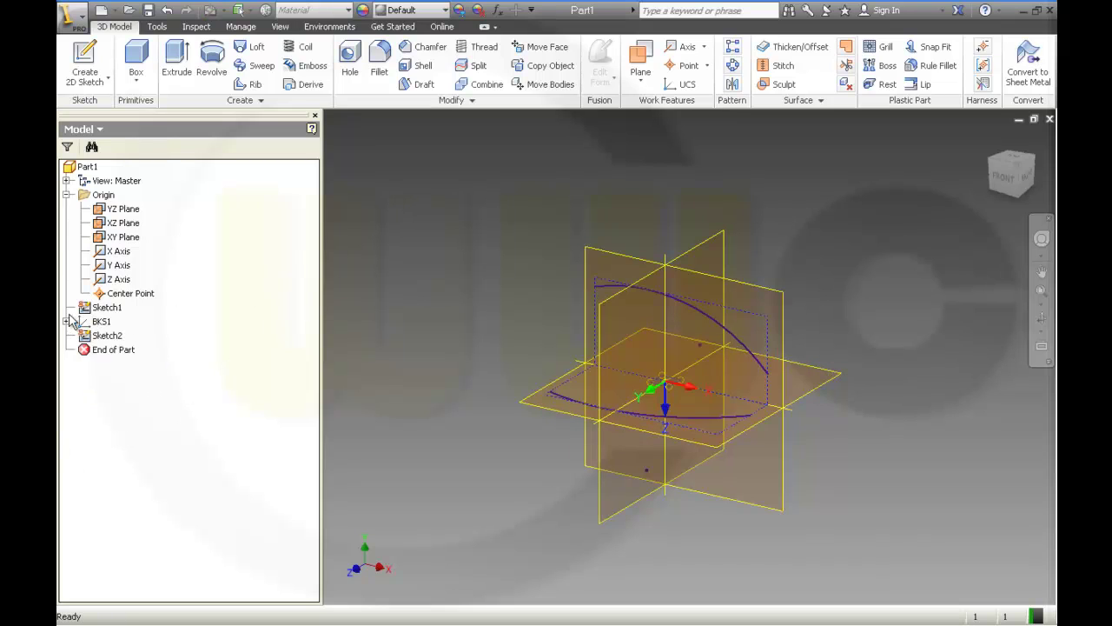
{"action": "left_click", "coordinate": [67, 194]}
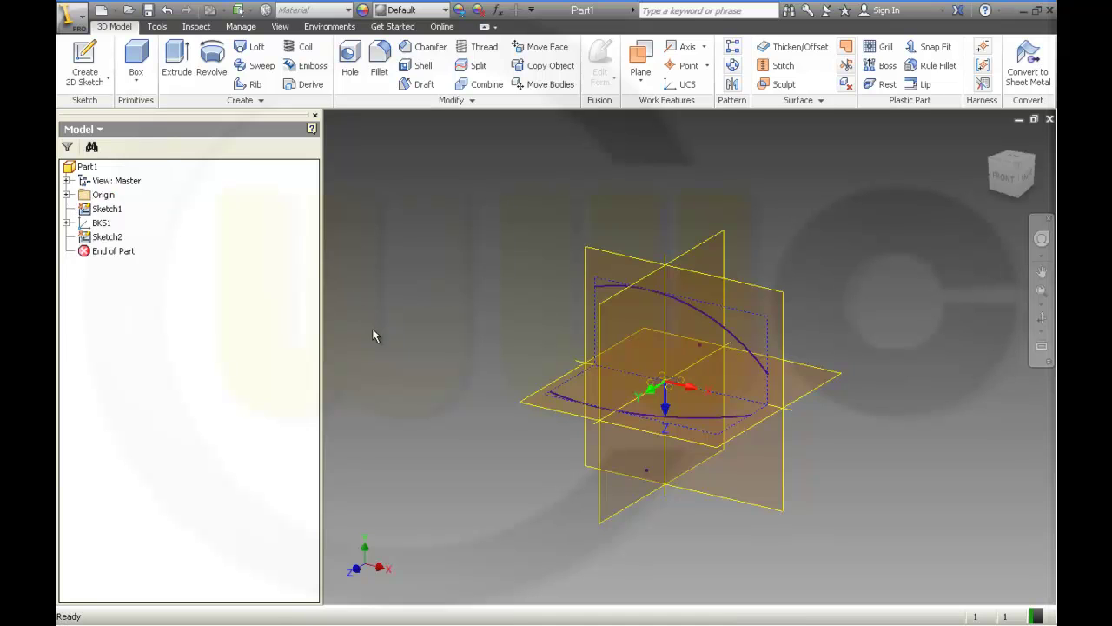
- Edit Sketch2 and set the height of the arc's right endpoint above the origin to 43 mm
{"action": "mouse_move", "coordinate": [373, 336]}
{"action": "middle_mouse_down", "text": "shift"}
{"action": "mouse_move", "coordinate": [372, 287]}
{"action": "mouse_move", "coordinate": [361, 327]}
{"action": "middle_mouse_up", "text": "shift"}
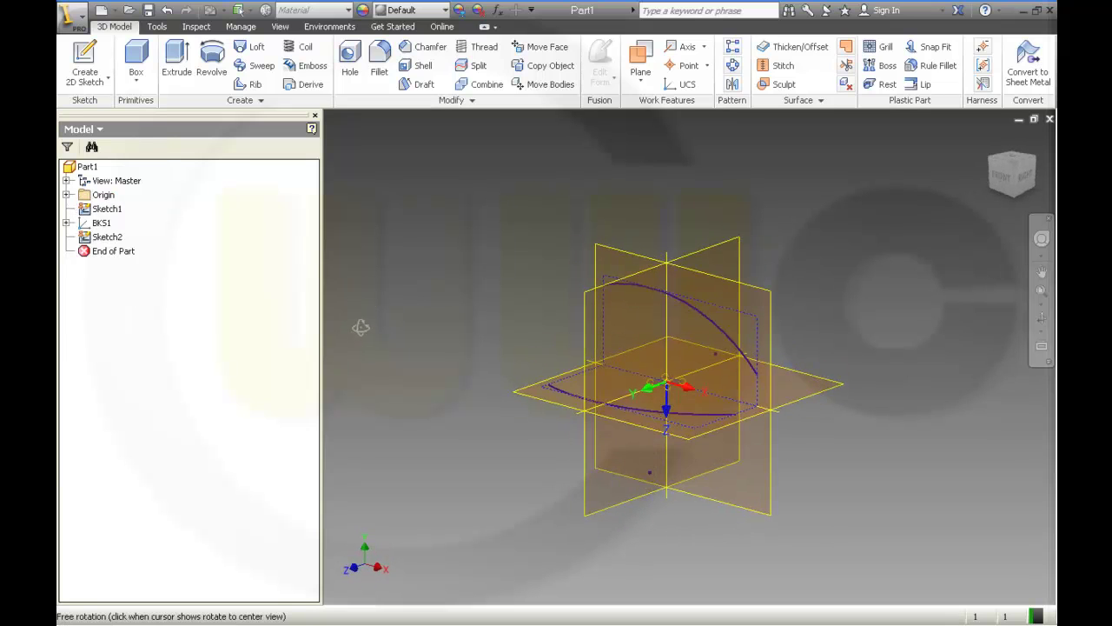
{"action": "double_click", "coordinate": [107, 238]}
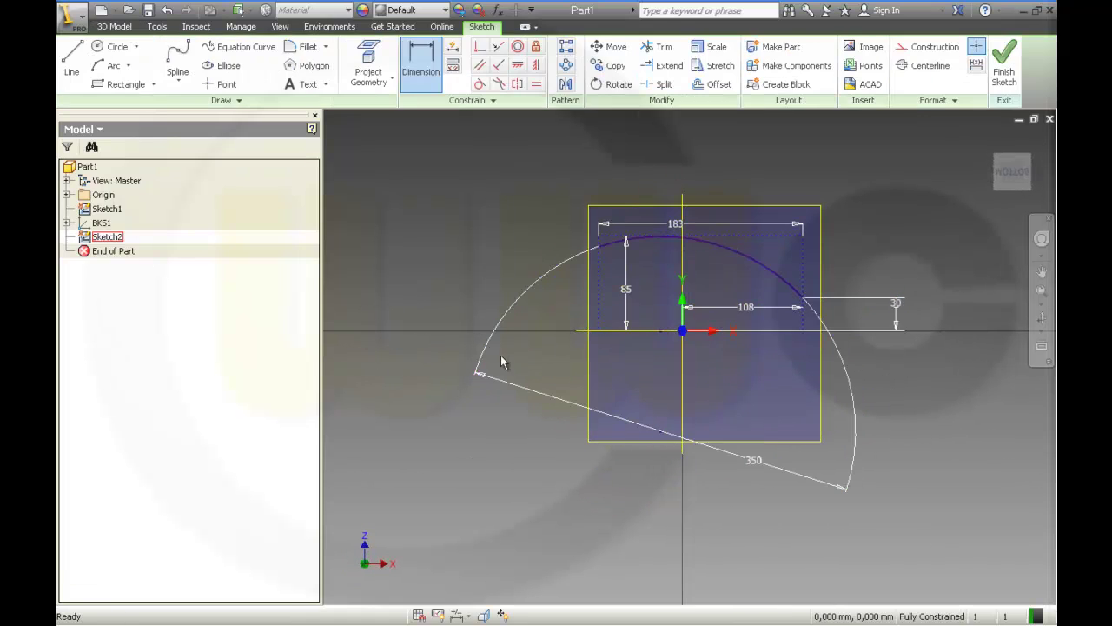
{"action": "key", "text": "Escape"}
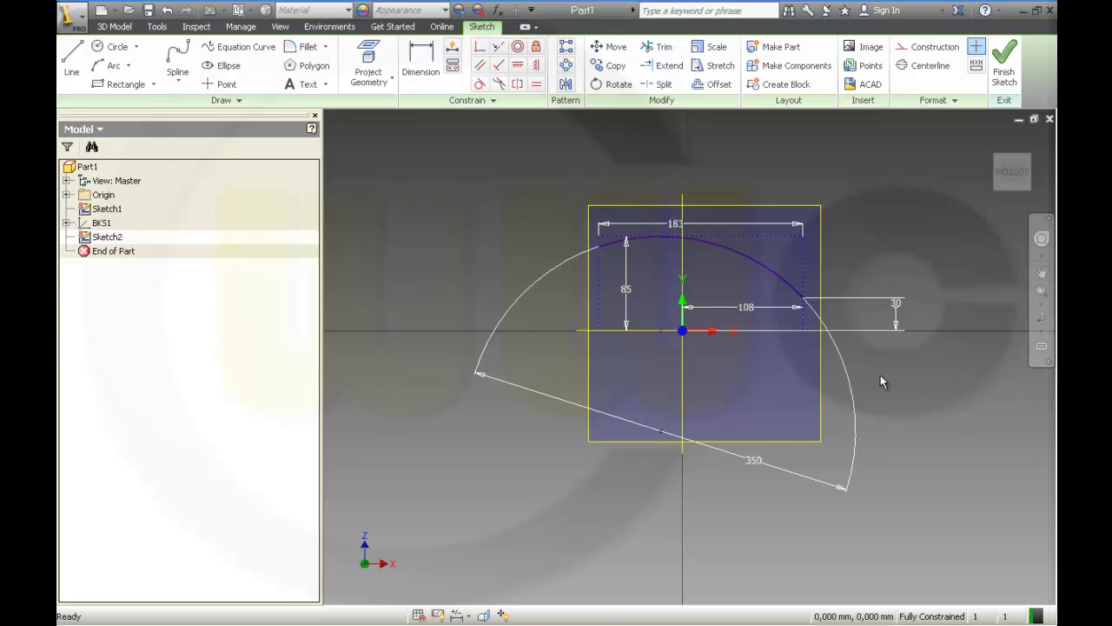
{"action": "double_click", "coordinate": [896, 306]}
{"action": "type", "text": "4"}
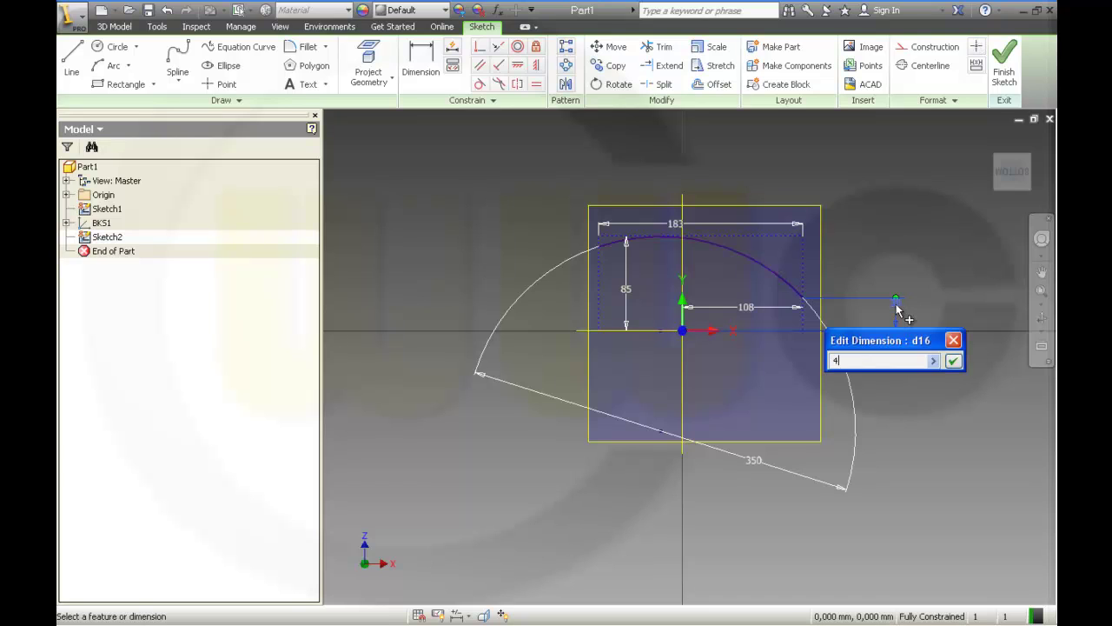
{"action": "type", "text": "3"}
{"action": "key", "text": "Return"}
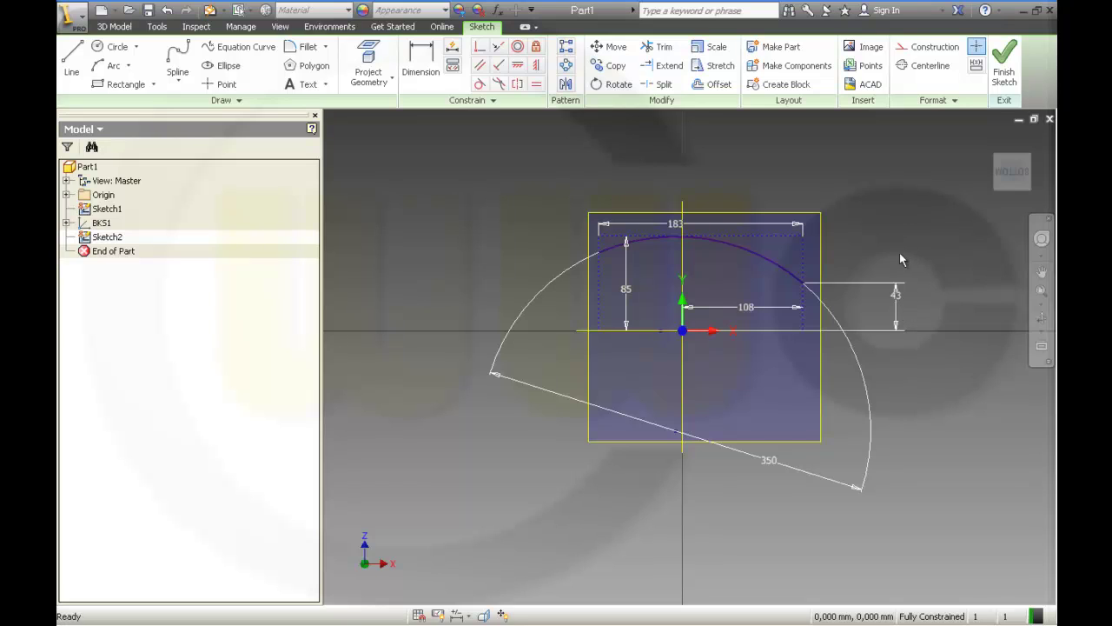
- Set the construction rectangle's height in Sketch2 to 94 mm and finish the sketch
{"action": "double_click", "coordinate": [627, 291]}
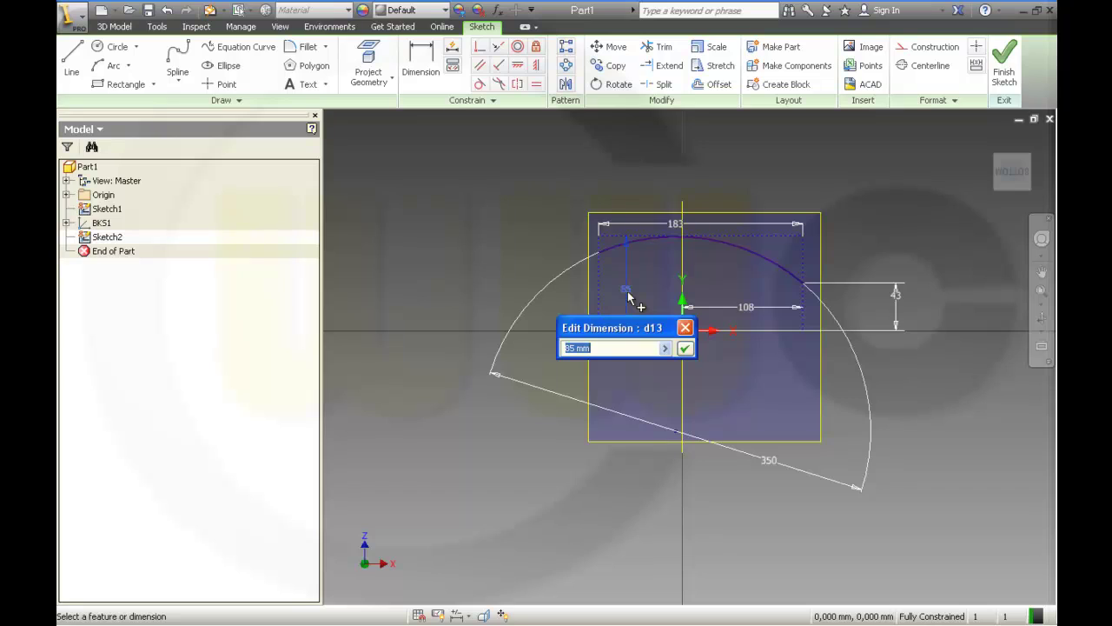
{"action": "type", "text": "94"}
{"action": "key", "text": "Return"}
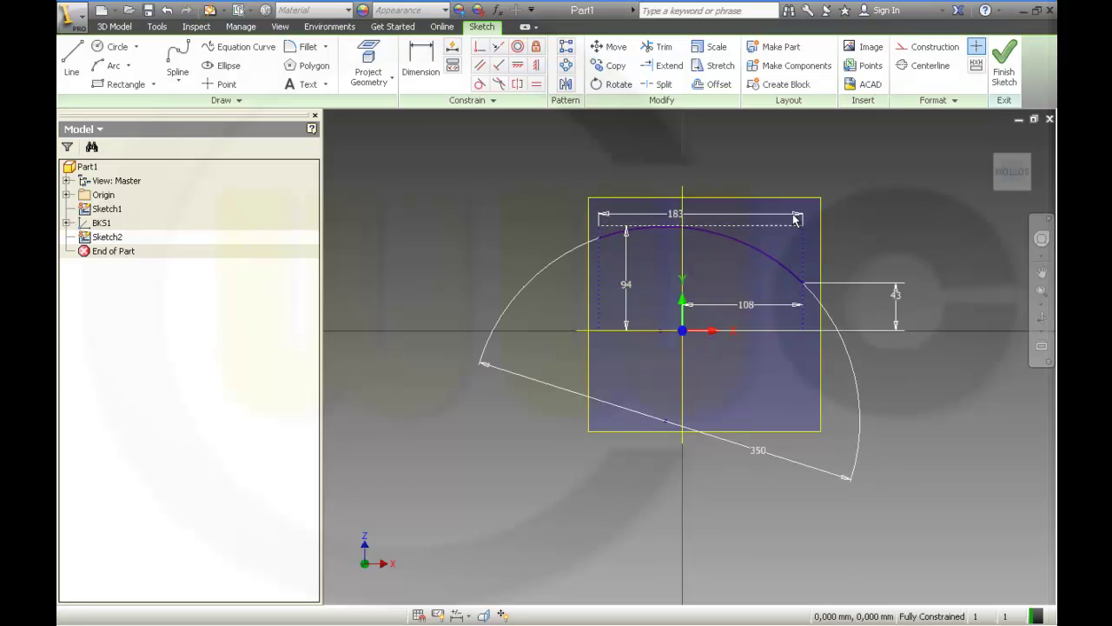
{"action": "left_click", "coordinate": [1005, 65]}
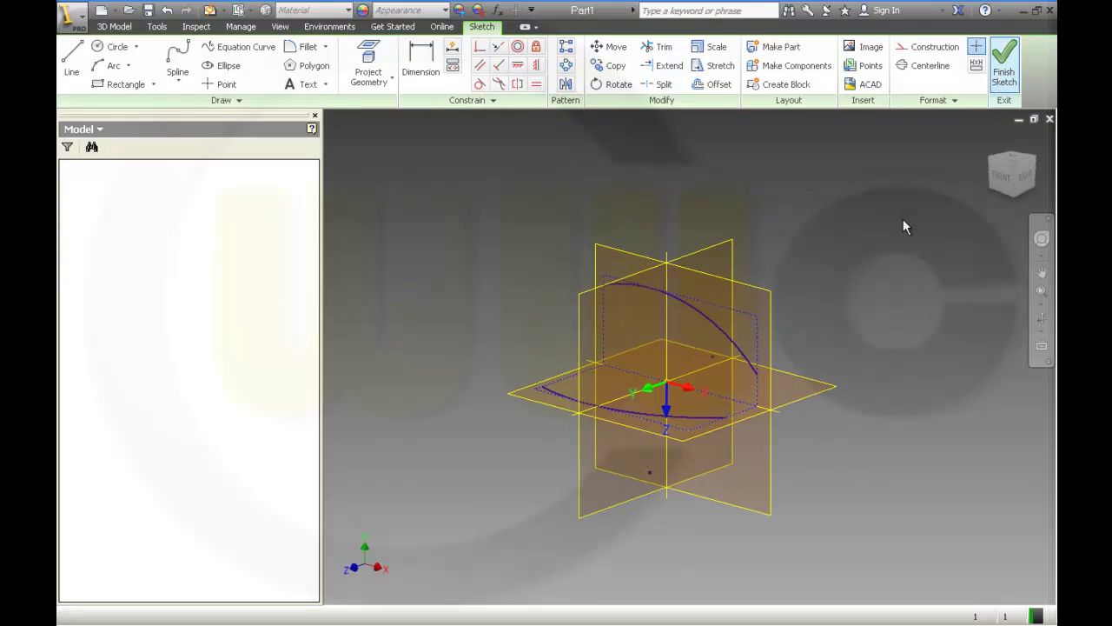
- Start a second user coordinate system and place it at the part origin, with its X and Y coordinates at 0
{"action": "mouse_move", "coordinate": [820, 306]}
{"action": "middle_mouse_down", "text": "shift"}
{"action": "mouse_move", "coordinate": [790, 307]}
{"action": "mouse_move", "coordinate": [789, 290]}
{"action": "mouse_move", "coordinate": [767, 285]}
{"action": "mouse_move", "coordinate": [804, 297]}
{"action": "mouse_move", "coordinate": [846, 229]}
{"action": "mouse_move", "coordinate": [851, 256]}
{"action": "mouse_move", "coordinate": [872, 261]}
{"action": "mouse_move", "coordinate": [850, 250]}
{"action": "middle_mouse_up", "text": "shift"}
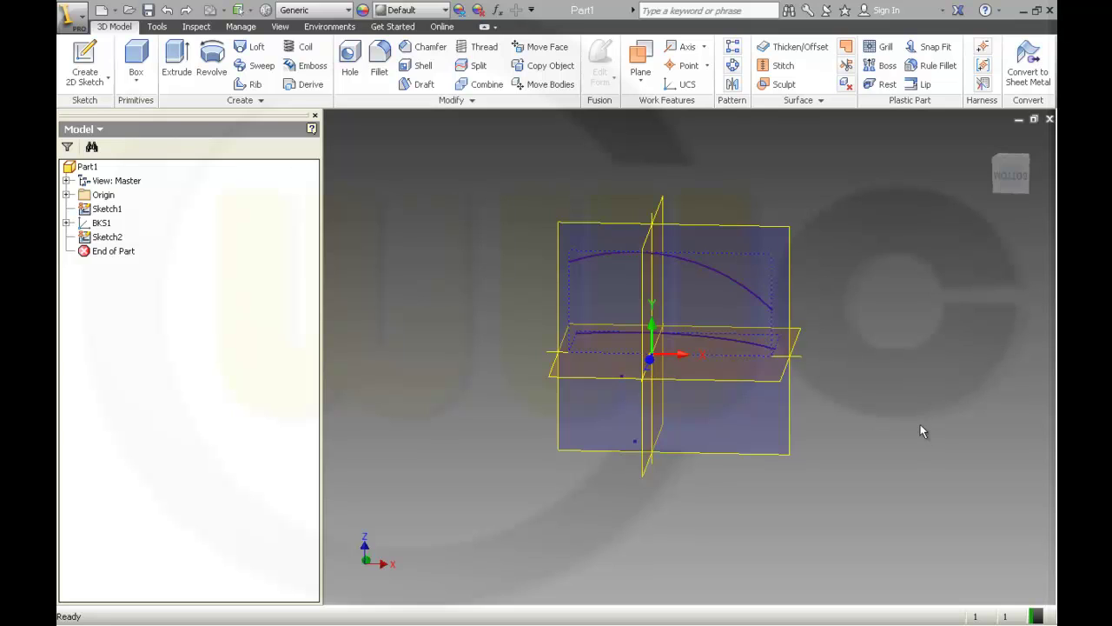
{"action": "left_click", "coordinate": [686, 85]}
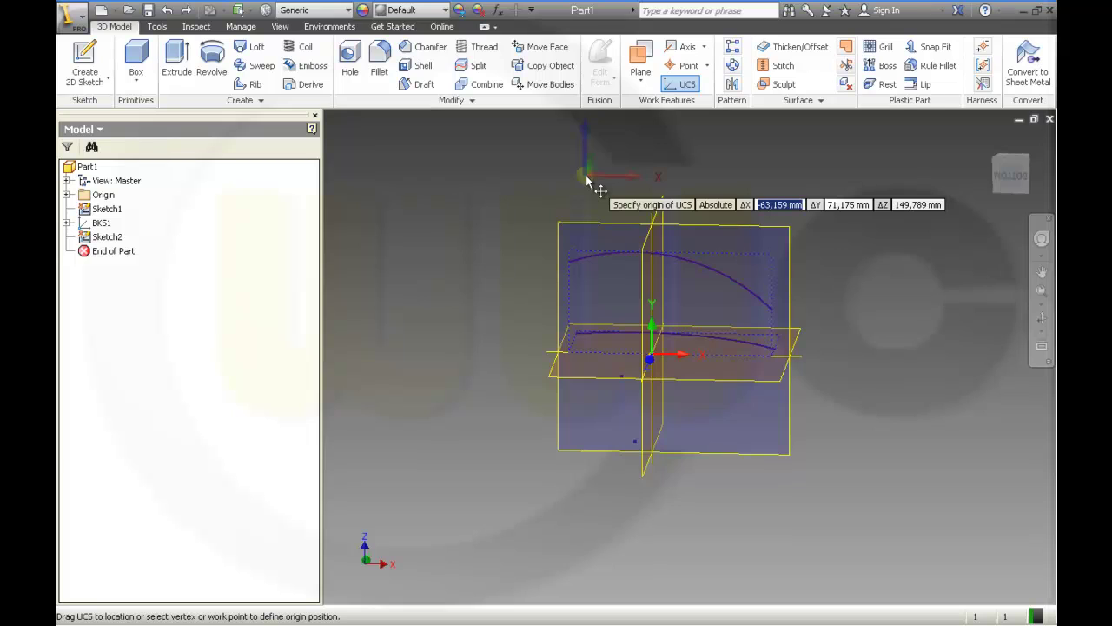
{"action": "type", "text": "0"}
{"action": "key", "text": "Tab"}
{"action": "type", "text": "0"}
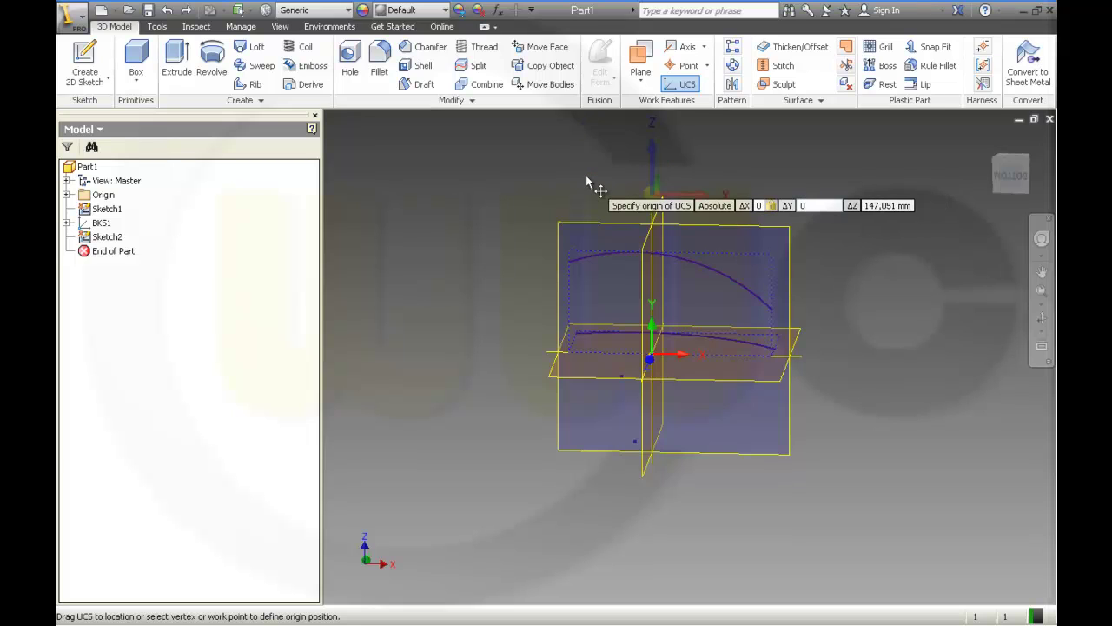
{"action": "key", "text": "Return"}
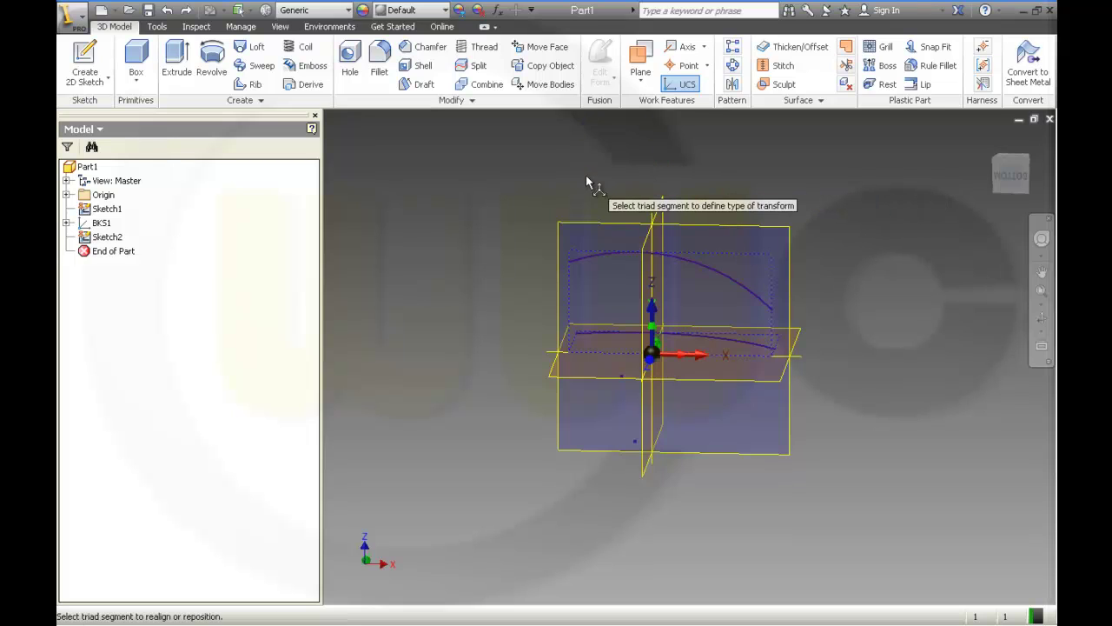
- Rotate the second coordinate system -180 degrees about its X axis and finish creating it
{"action": "left_click", "coordinate": [688, 358]}
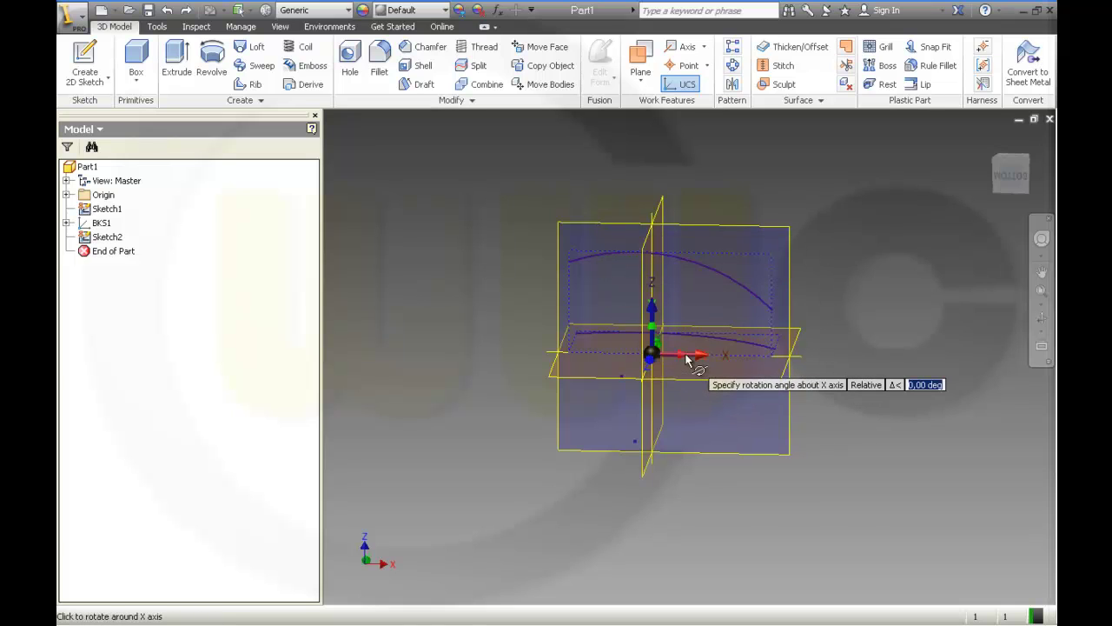
{"action": "type", "text": "-180"}
{"action": "key", "text": "Return"}
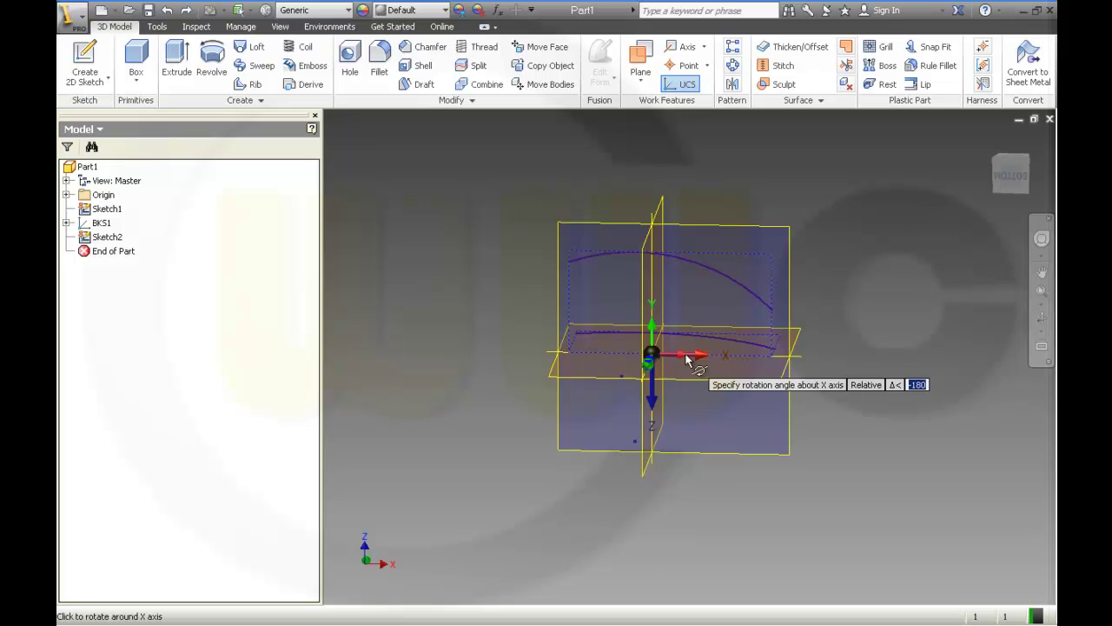
{"action": "key", "text": "Return"}
{"action": "key", "text": "Return"}
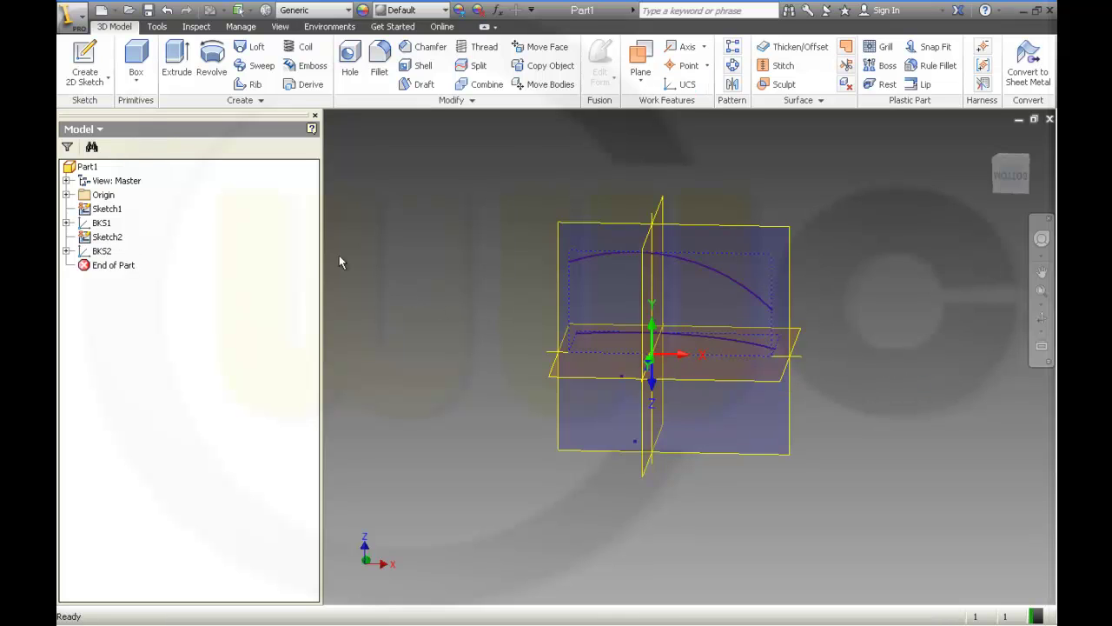
- Copy Sketch1 onto the XY plane of the user coordinate system BKS2 and collapse the BKS2 node
{"action": "left_click", "coordinate": [66, 251]}
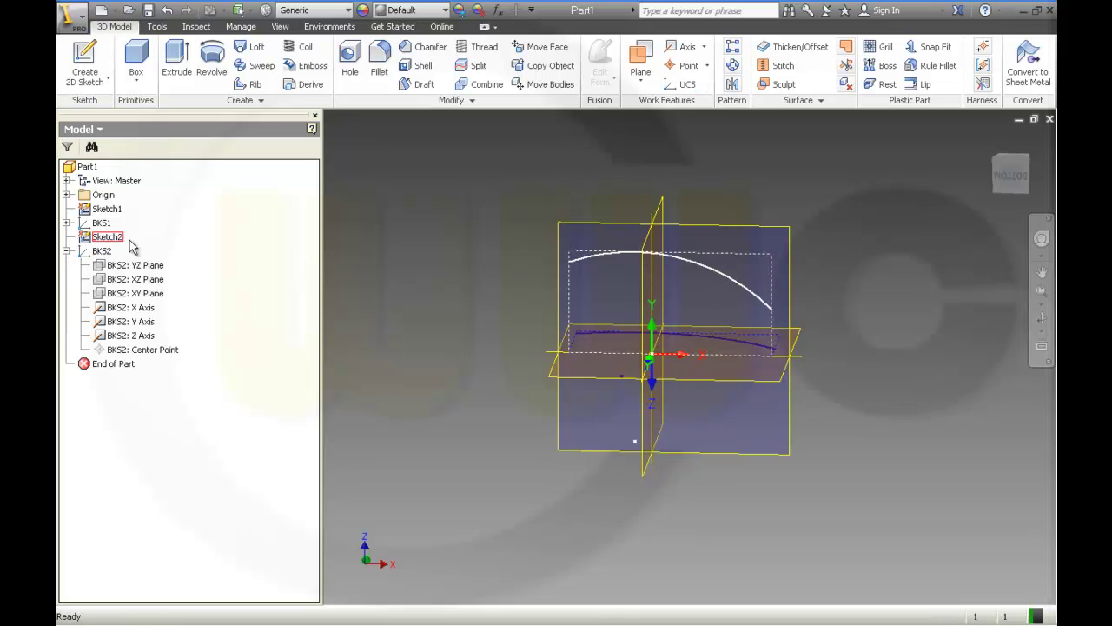
{"action": "left_click", "coordinate": [135, 295]}
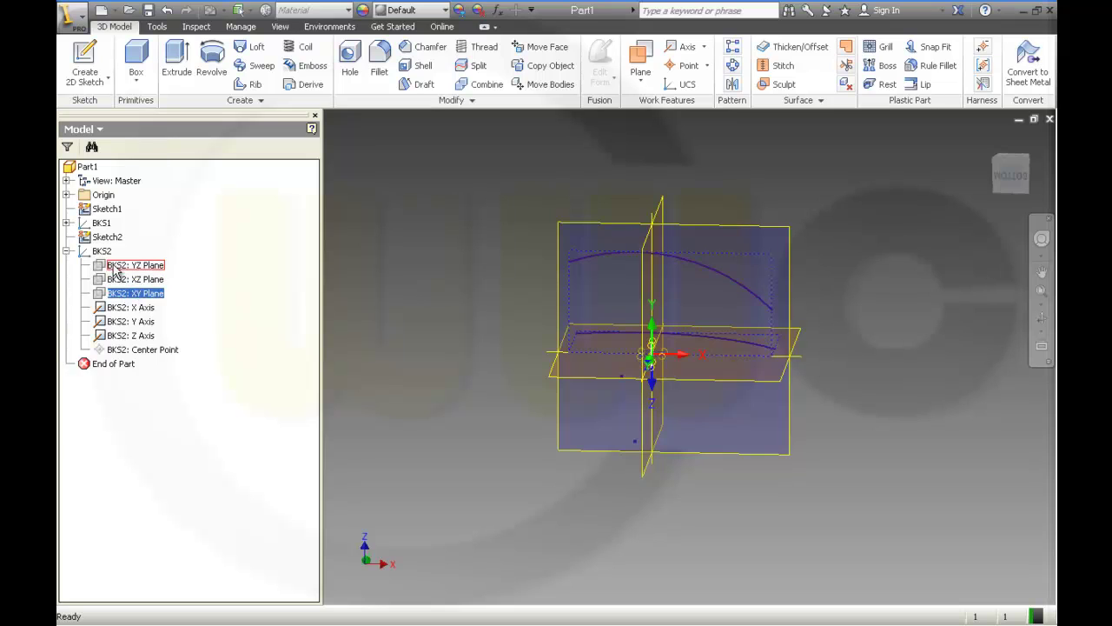
{"action": "left_click", "coordinate": [108, 237]}
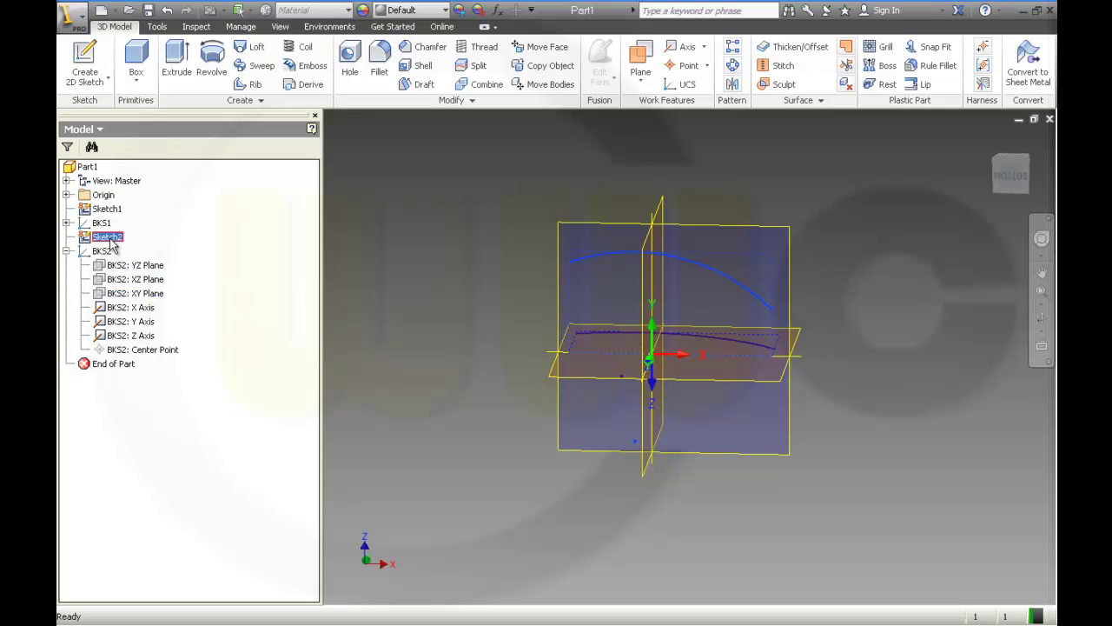
{"action": "left_click", "coordinate": [109, 210]}
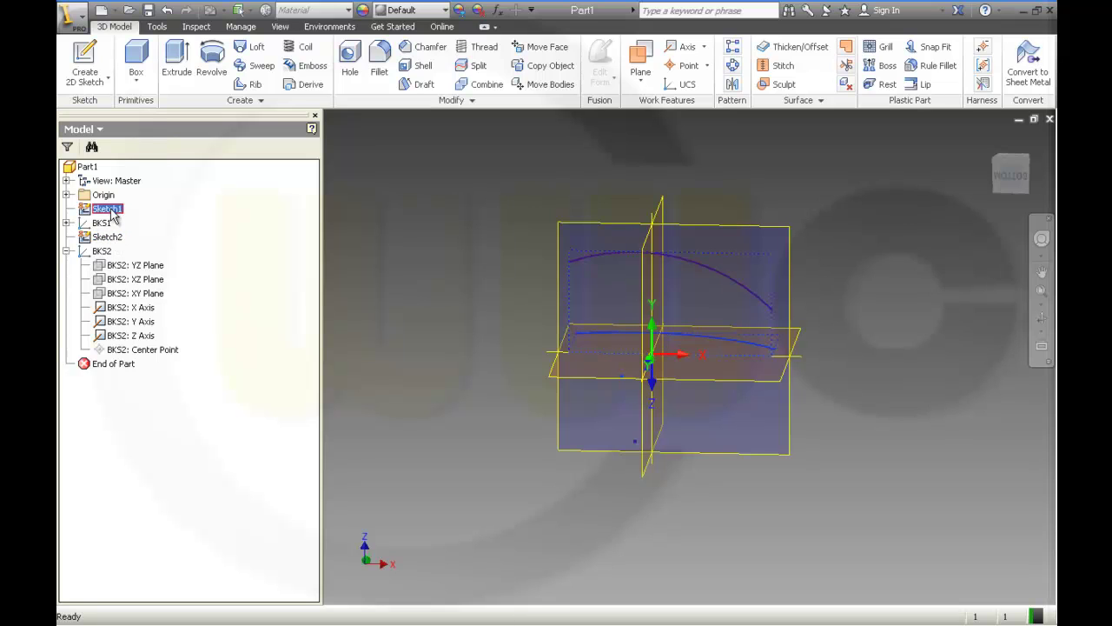
{"action": "left_click", "coordinate": [153, 293]}
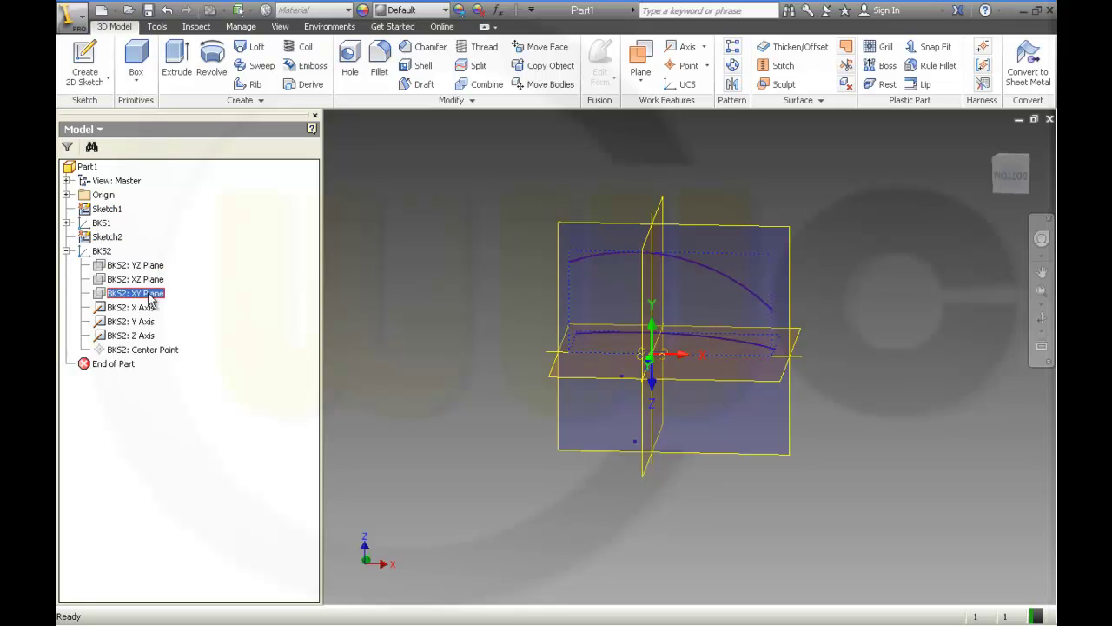
{"action": "key", "text": "ctrl+v"}
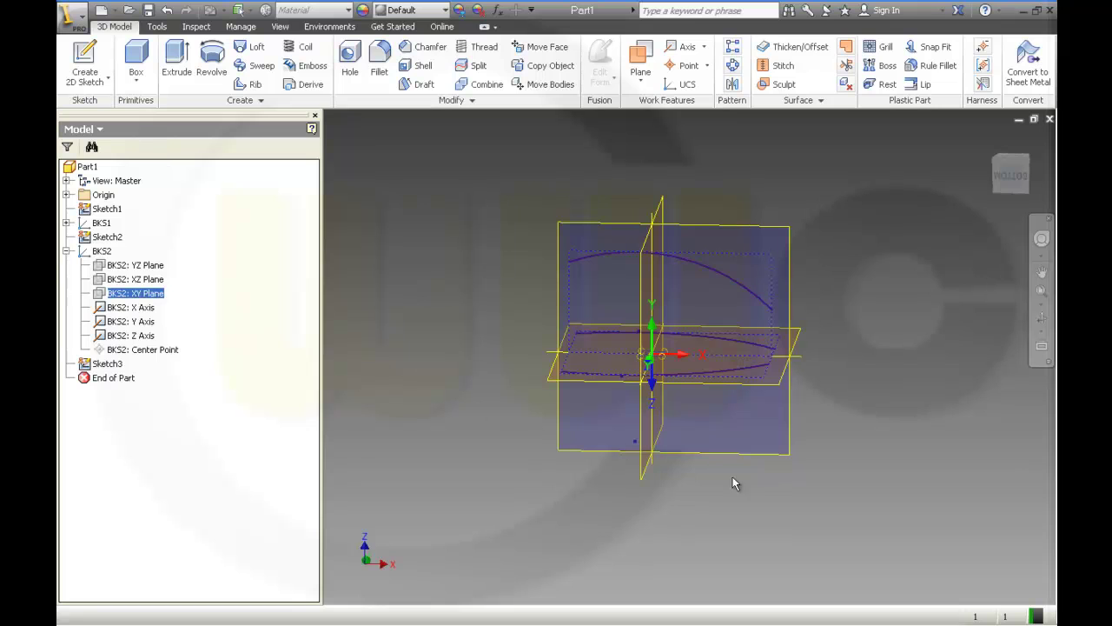
{"action": "middle_click_drag", "start_coordinate": [733, 484], "coordinate": [638, 488], "text": "shift"}
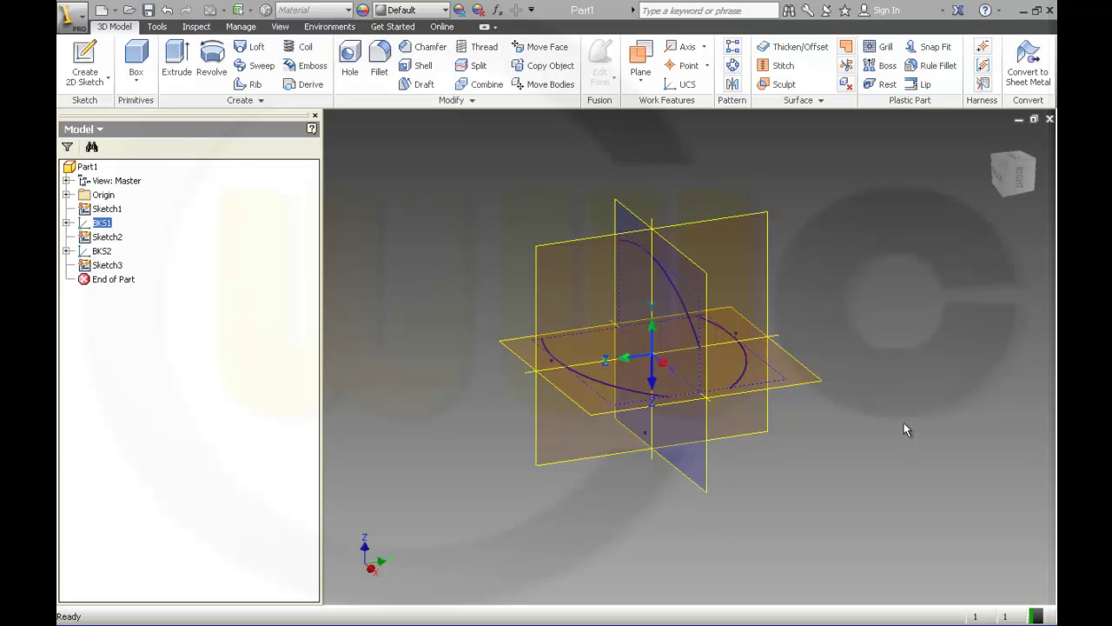
- Create a work plane offset from the YZ plane along positive X, located at the end of the arc sketches
{"action": "left_click", "coordinate": [641, 80]}
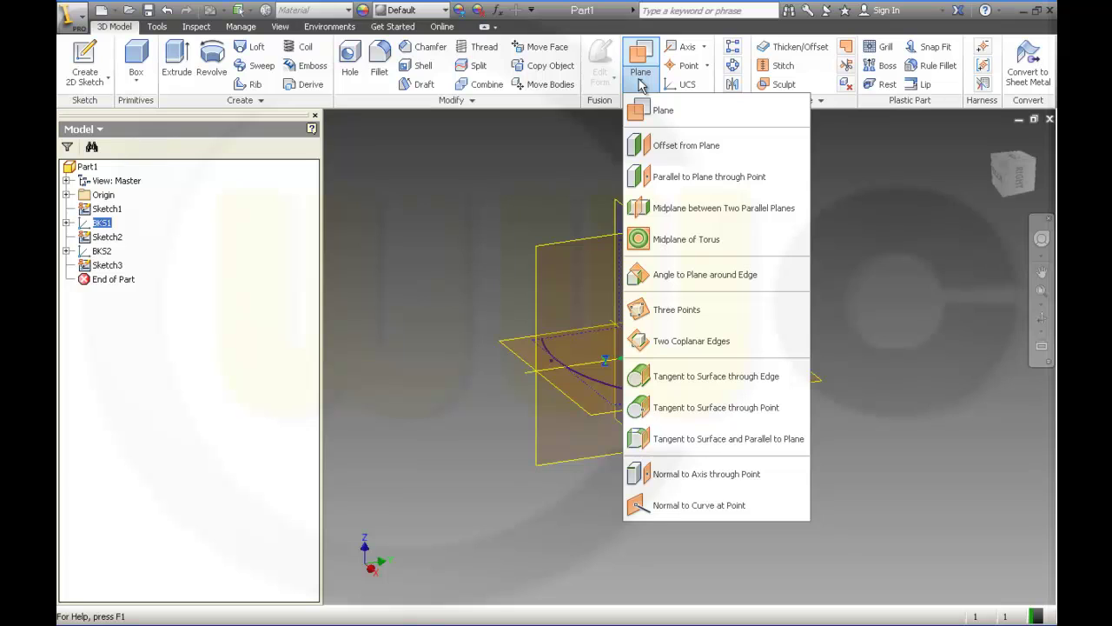
{"action": "left_click", "coordinate": [654, 146]}
{"action": "left_click", "coordinate": [735, 228]}
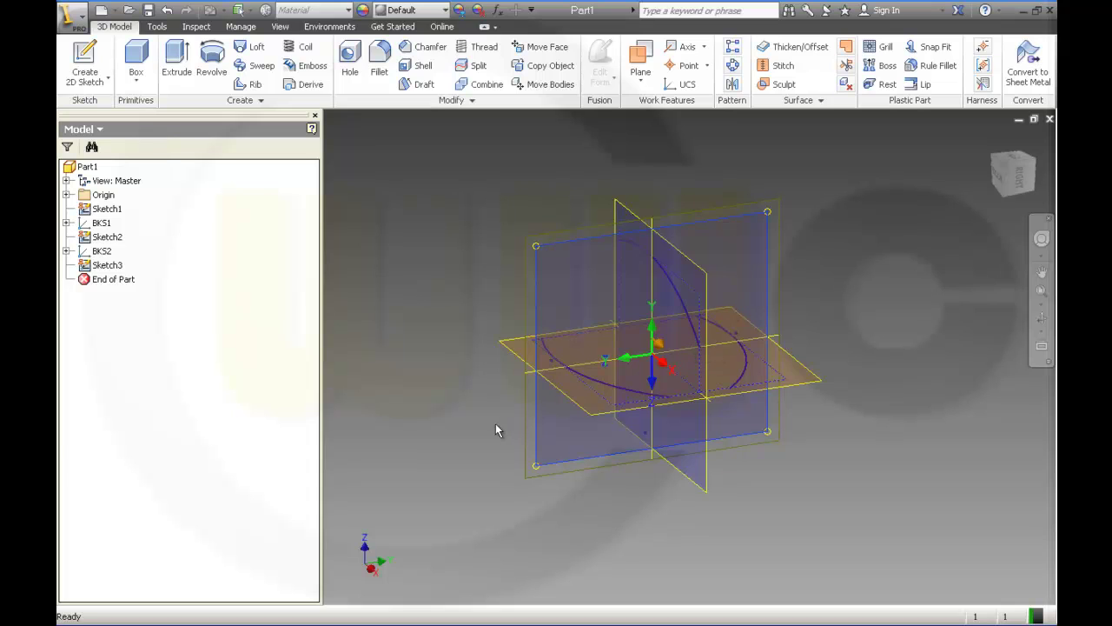
{"action": "type", "text": "50"}
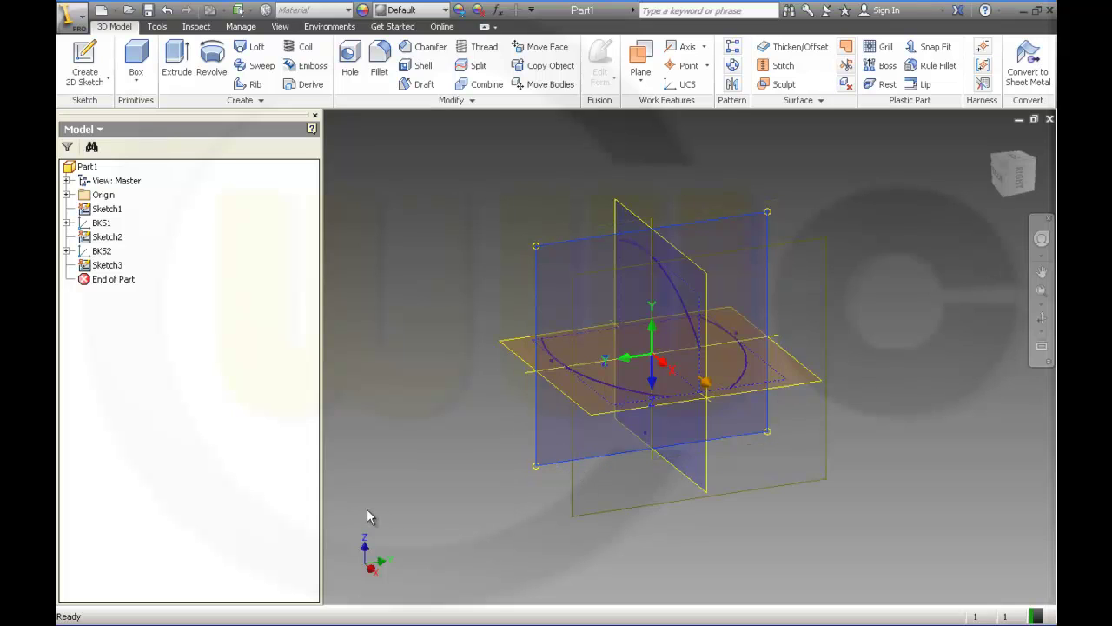
{"action": "key", "text": "Return"}
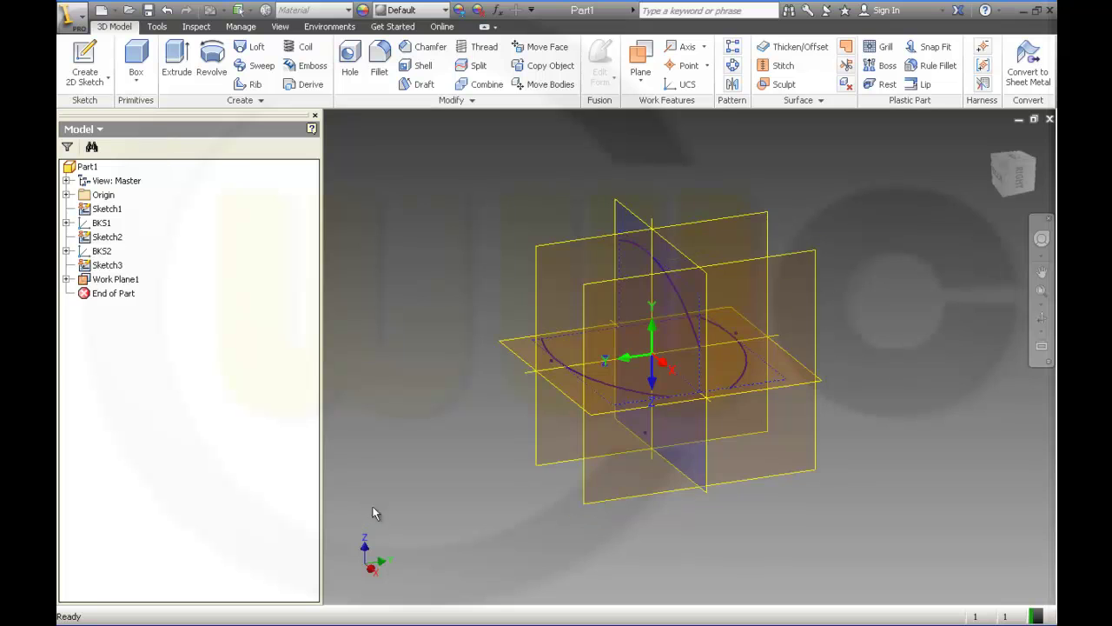
{"action": "mouse_move", "coordinate": [523, 514]}
{"action": "middle_mouse_down", "text": "shift"}
{"action": "mouse_move", "coordinate": [559, 521]}
{"action": "mouse_move", "coordinate": [608, 509]}
{"action": "mouse_move", "coordinate": [525, 514]}
{"action": "middle_mouse_up", "text": "shift"}
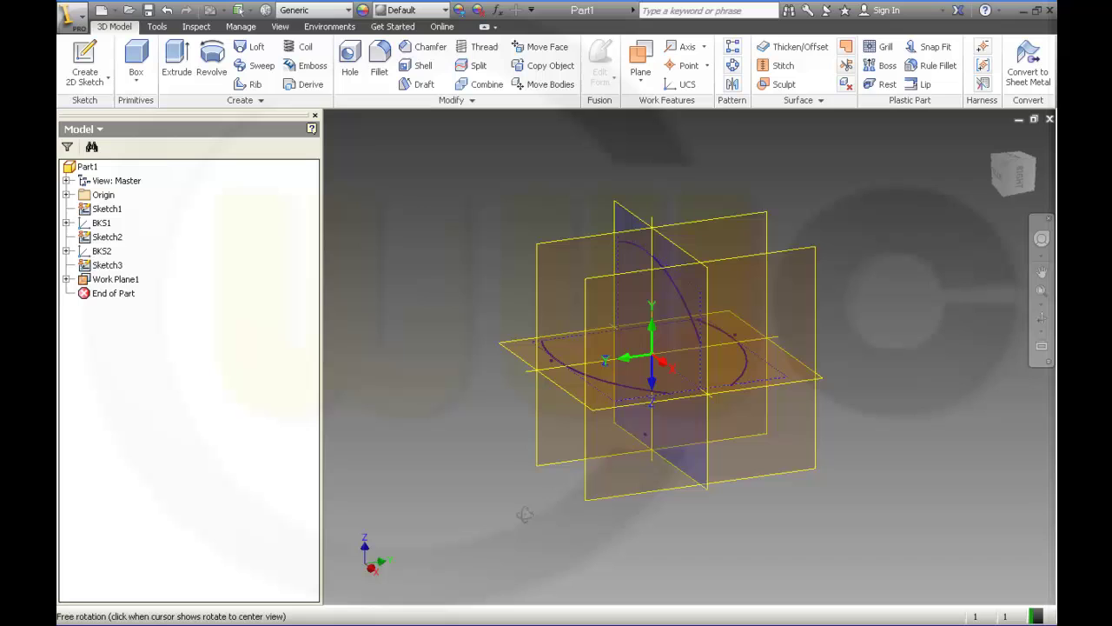
- Start a sketch on Work Plane1 and project the near endpoints of the three arcs into it
{"action": "left_click", "coordinate": [84, 63]}
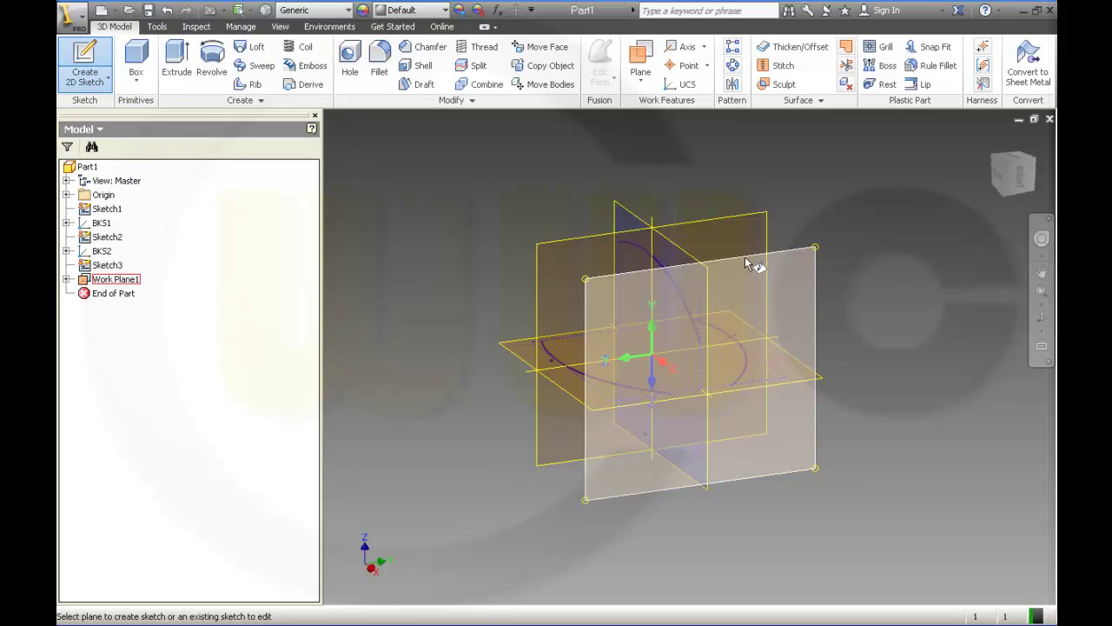
{"action": "left_click", "coordinate": [745, 257]}
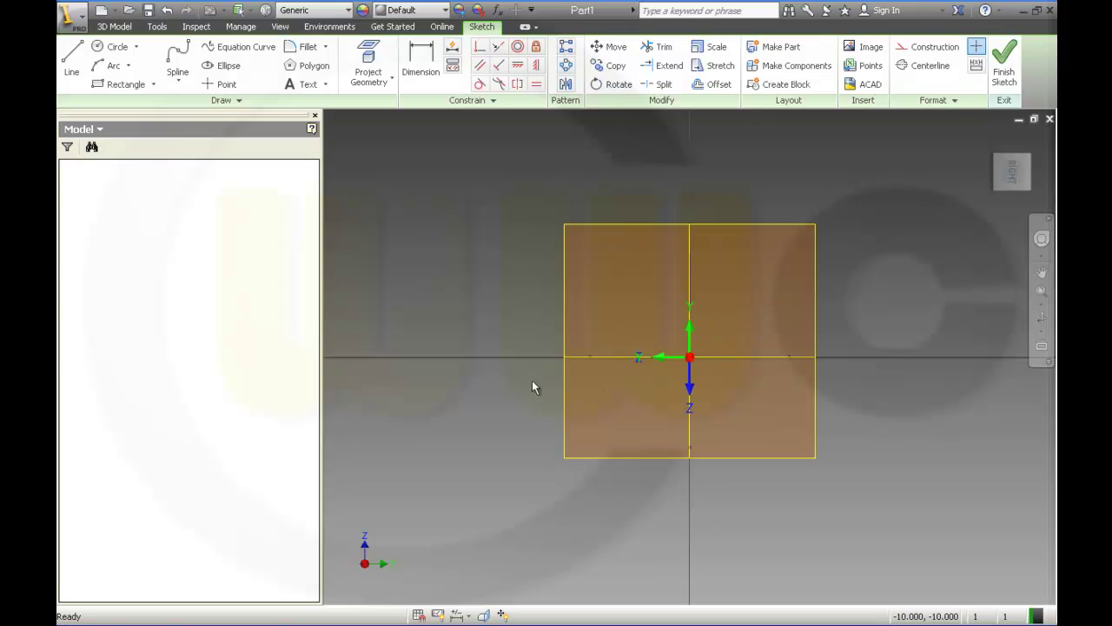
{"action": "middle_click_drag", "start_coordinate": [365, 156], "coordinate": [418, 220], "text": "shift"}
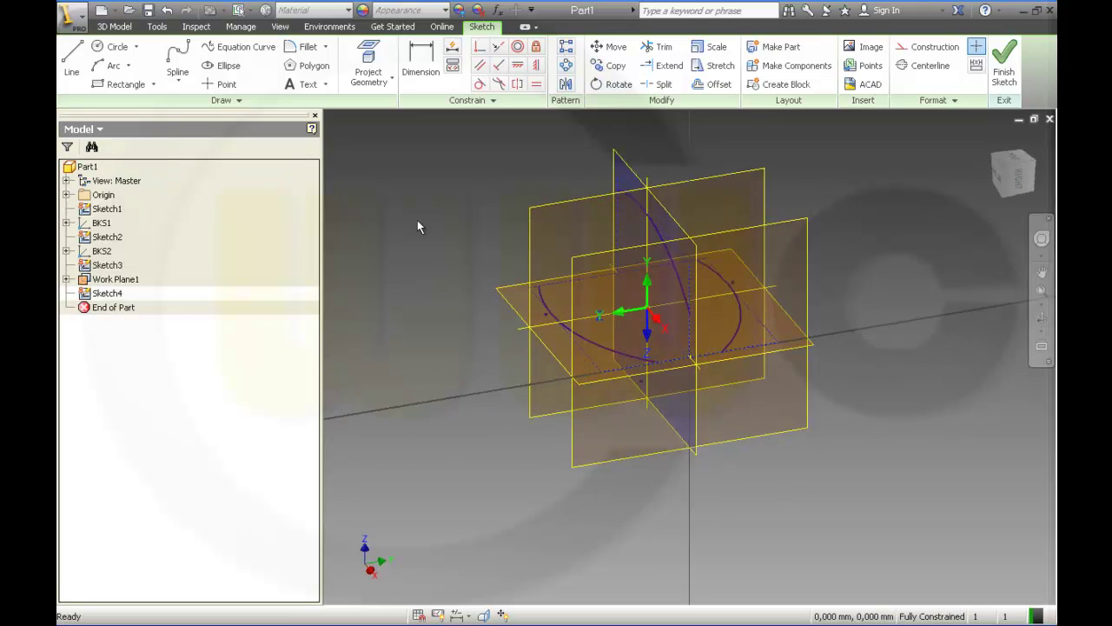
{"action": "left_click", "coordinate": [373, 63]}
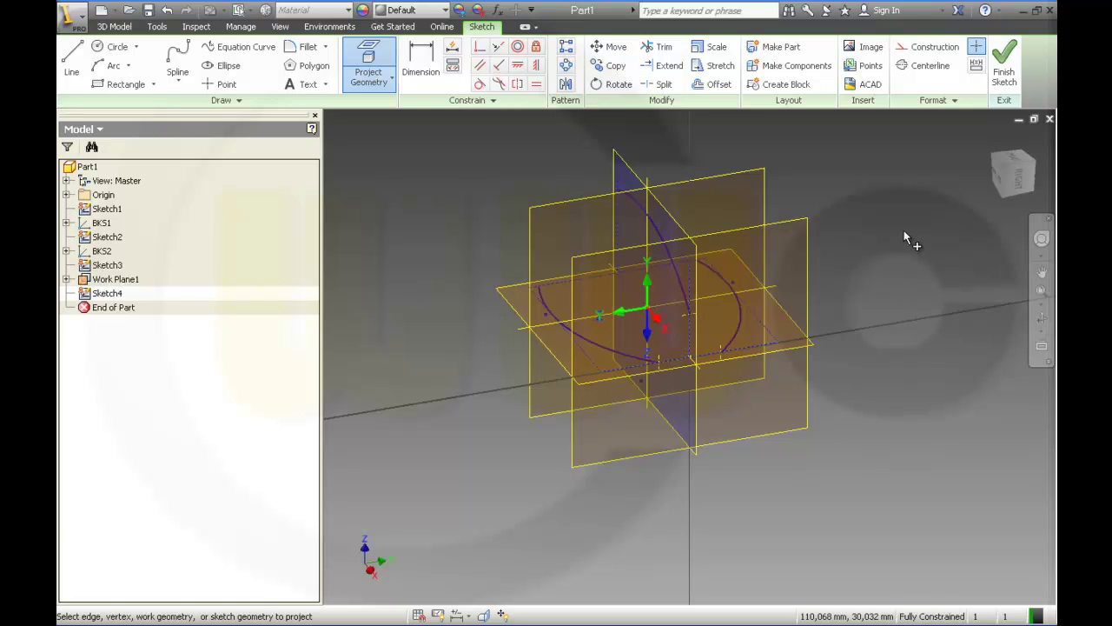
{"action": "left_click", "coordinate": [387, 81]}
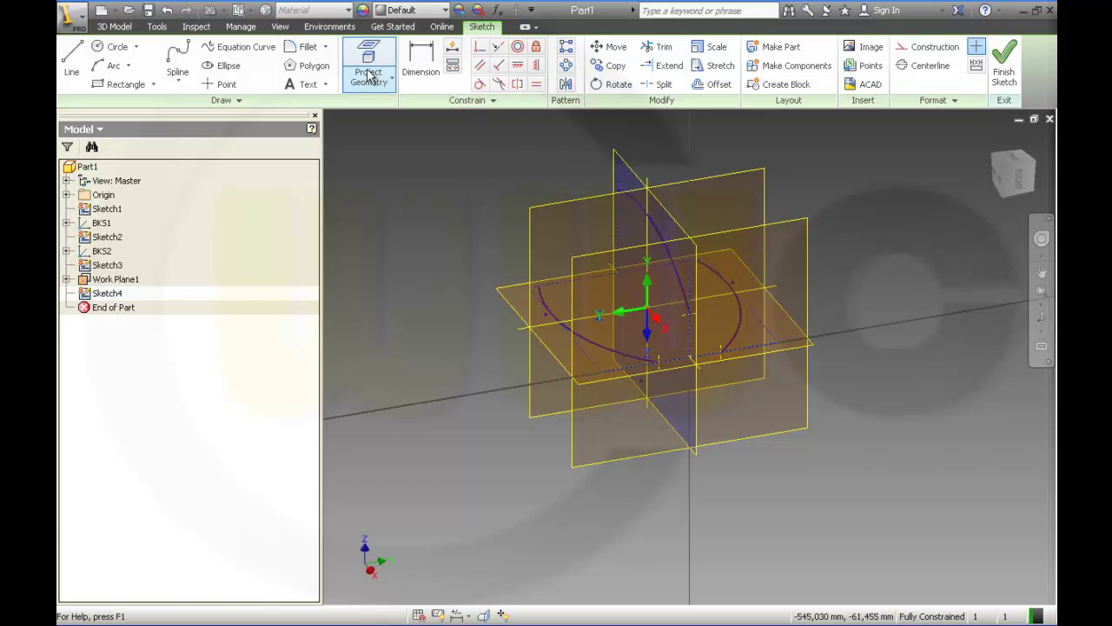
{"action": "left_click", "coordinate": [368, 78]}
{"action": "left_click", "coordinate": [382, 77]}
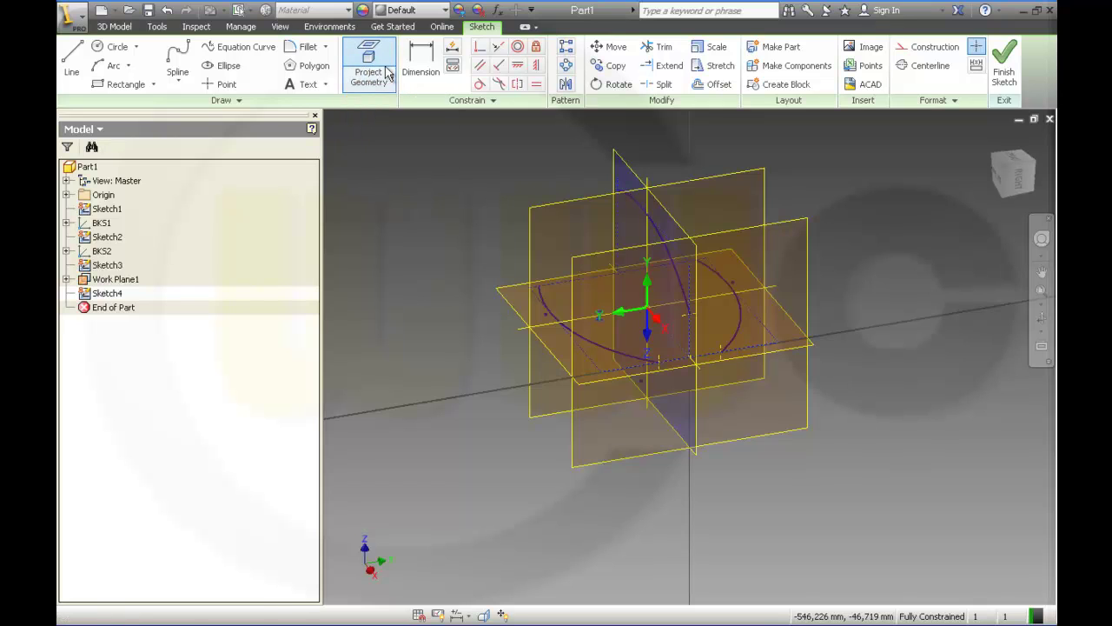
{"action": "left_click", "coordinate": [385, 67]}
{"action": "middle_click_drag", "start_coordinate": [873, 365], "coordinate": [830, 351], "text": "shift"}
{"action": "key", "text": "Escape"}
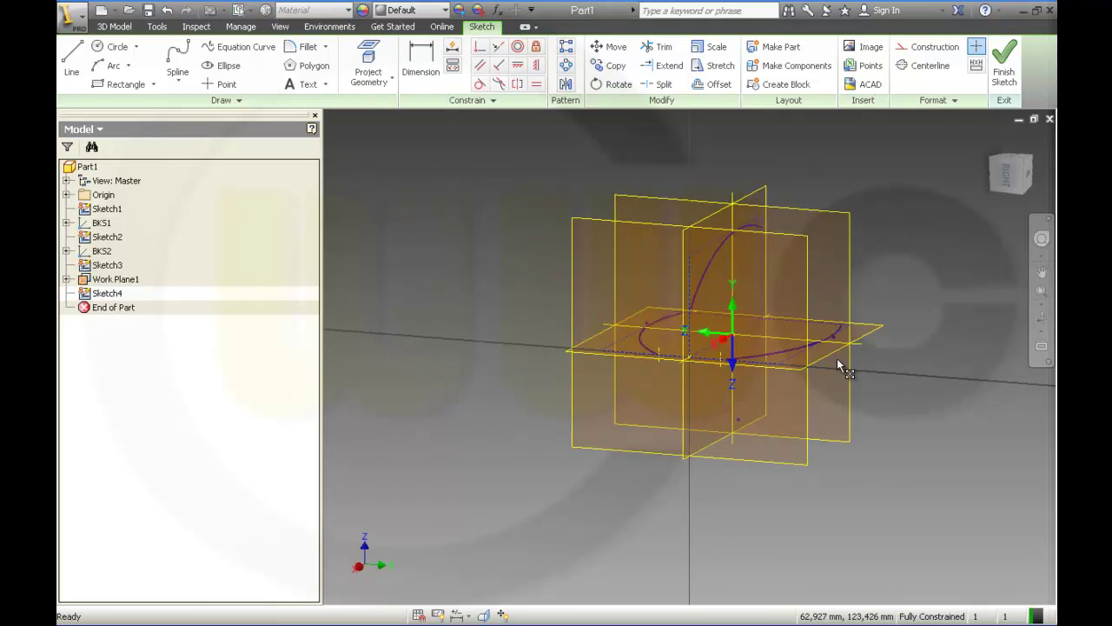
- Draw an ellipse centred on the sketch origin, passing through the projected upper arc endpoint and a projected side arc endpoint
{"action": "middle_click_drag", "start_coordinate": [928, 351], "coordinate": [893, 346], "text": "shift"}
{"action": "left_click", "coordinate": [892, 346]}
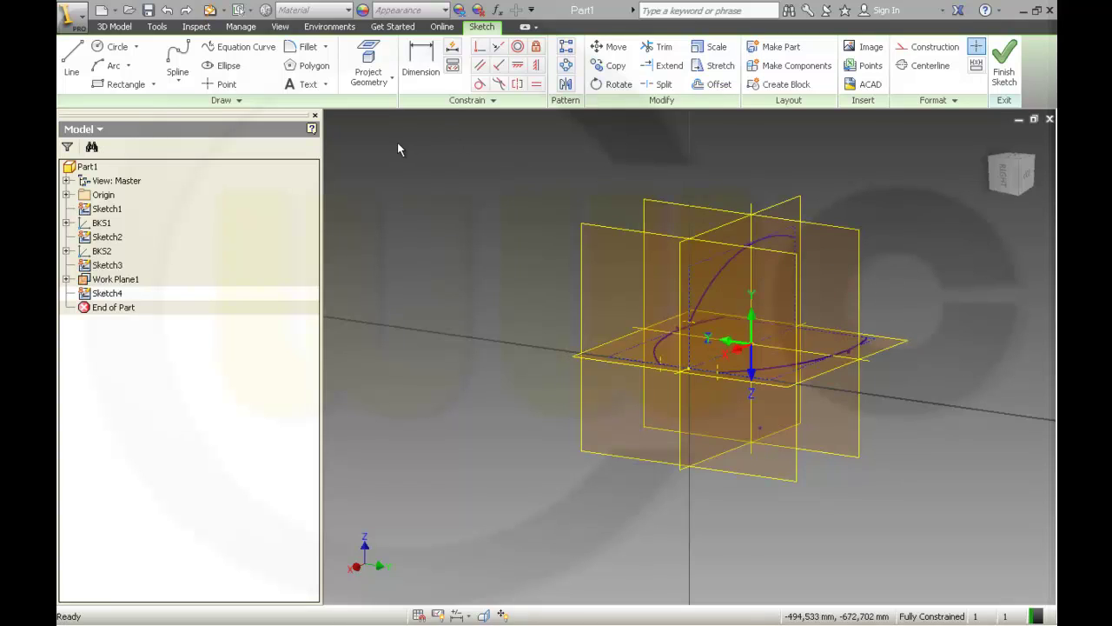
{"action": "left_click", "coordinate": [226, 67]}
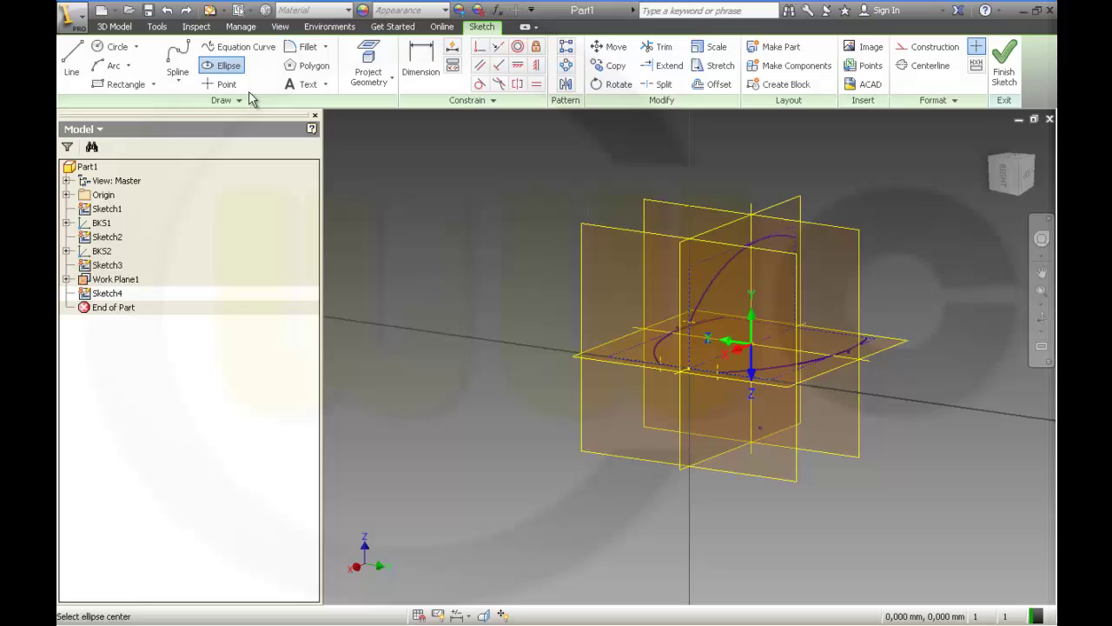
{"action": "left_click", "coordinate": [690, 369]}
{"action": "left_click", "coordinate": [689, 322]}
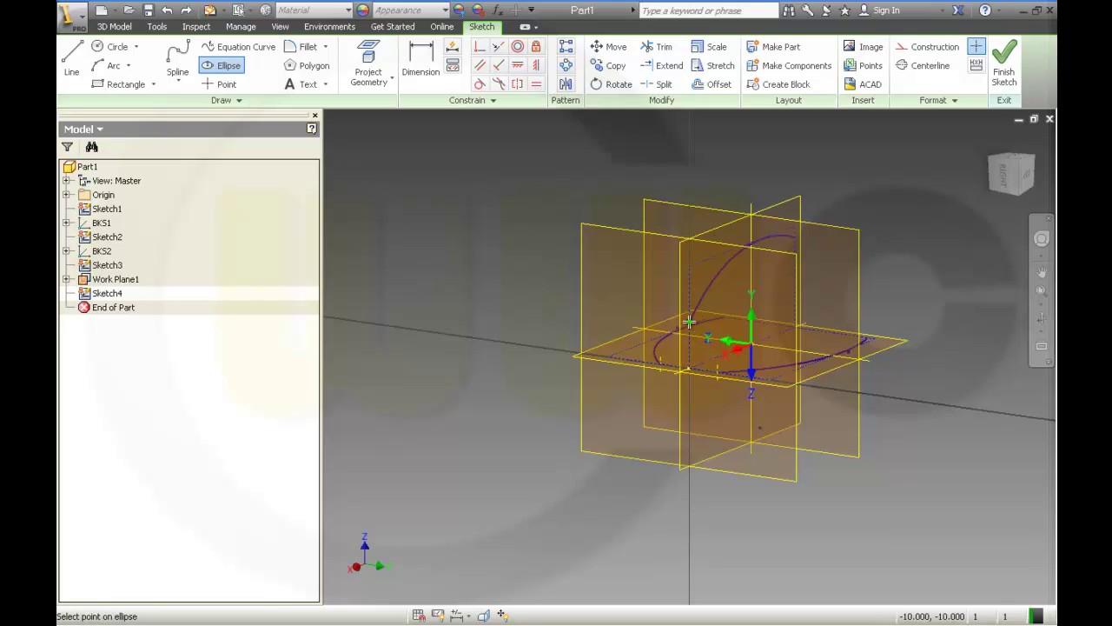
{"action": "left_click", "coordinate": [718, 372]}
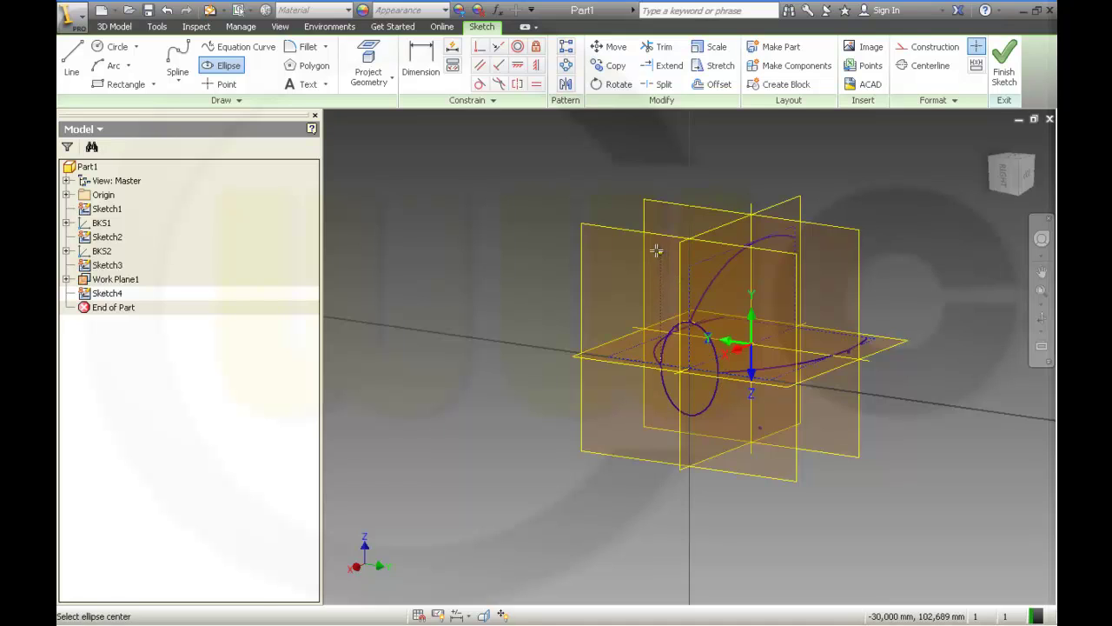
- Draw a horizontal 60 mm line between the ellipse's two side points and trim away the ellipse's lower half
{"action": "left_click", "coordinate": [73, 62]}
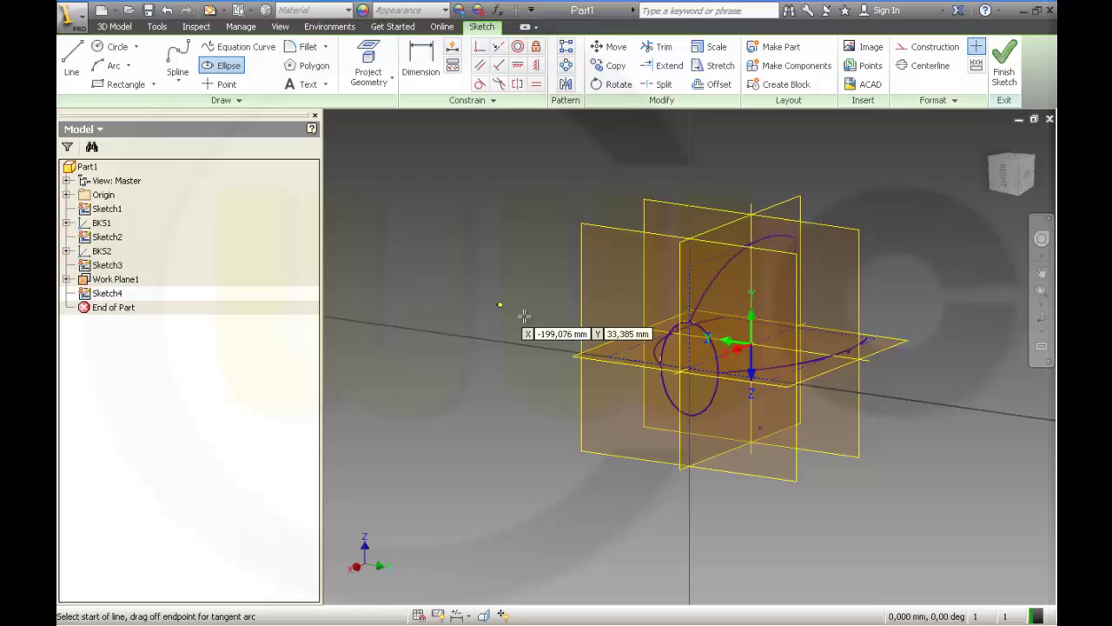
{"action": "left_click", "coordinate": [662, 365]}
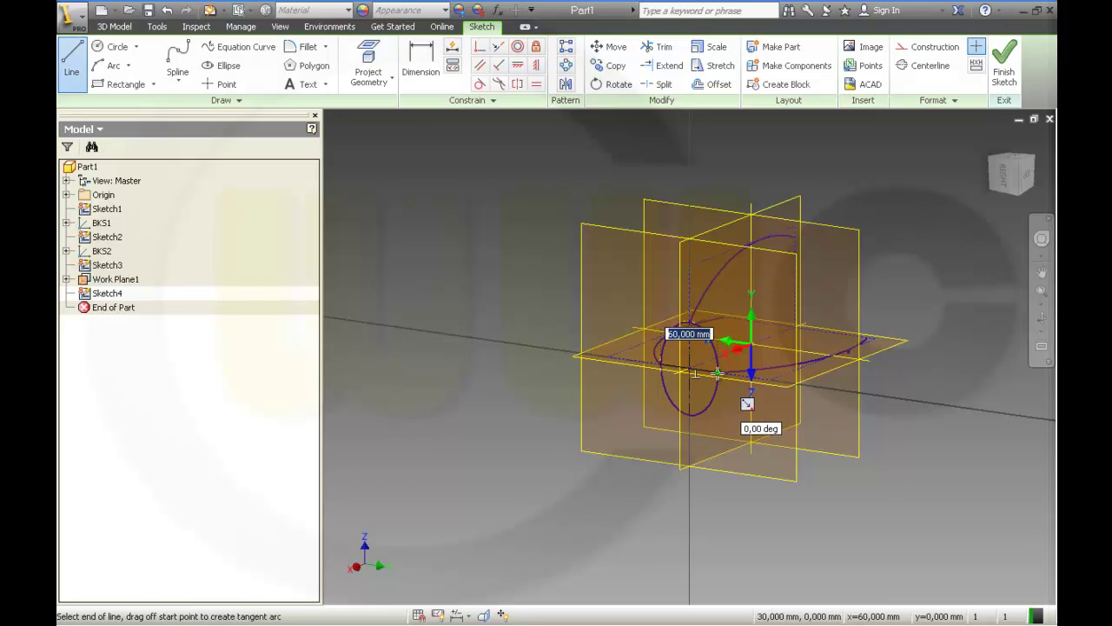
{"action": "key", "text": "Escape"}
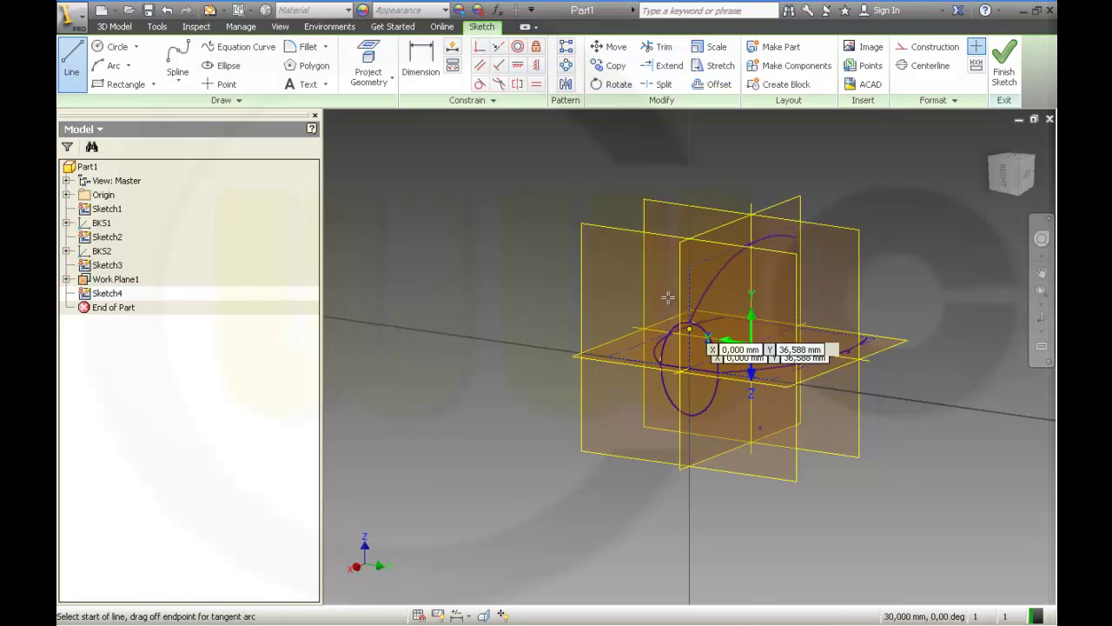
{"action": "left_click", "coordinate": [660, 49]}
{"action": "left_click", "coordinate": [715, 401]}
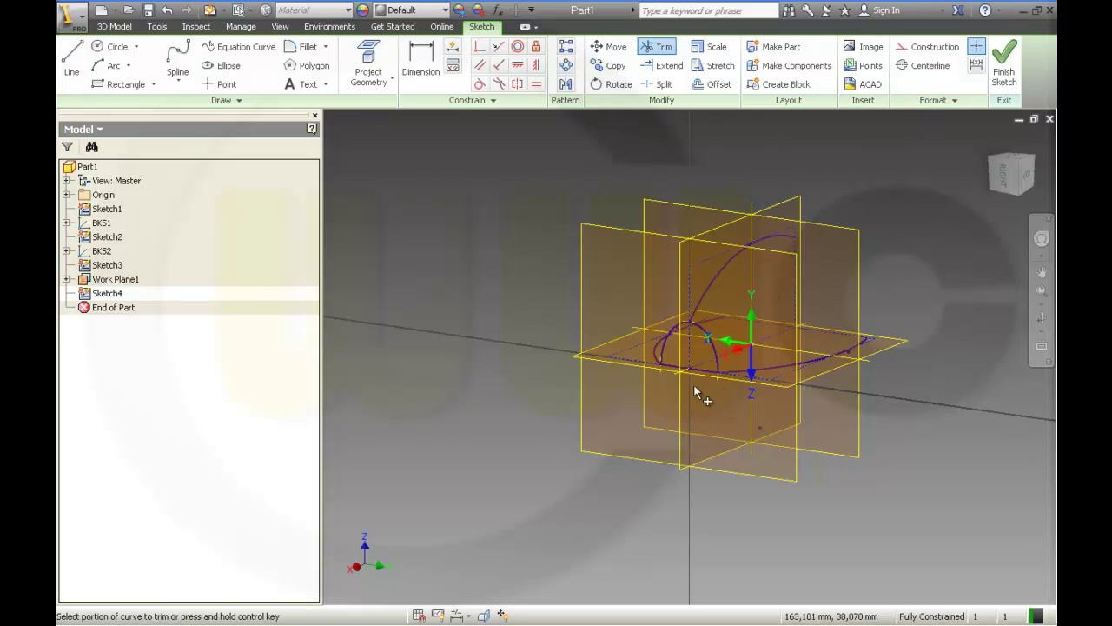
{"action": "key", "text": "Escape"}
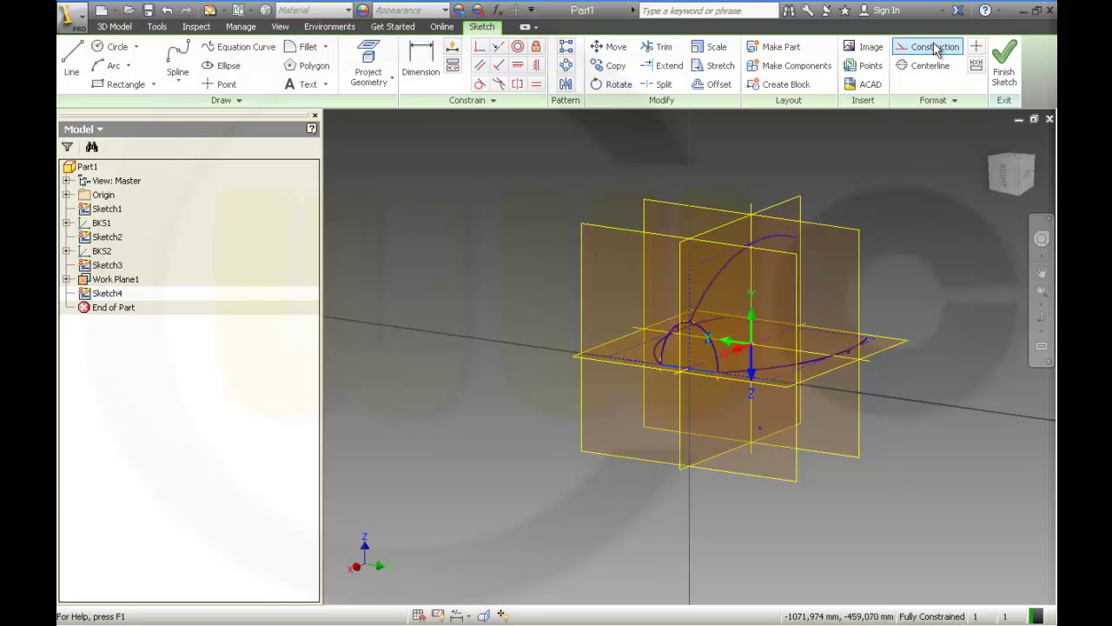
- Convert the half-ellipse sketch's horizontal line to construction geometry and finish the sketch
{"action": "left_click", "coordinate": [935, 49]}
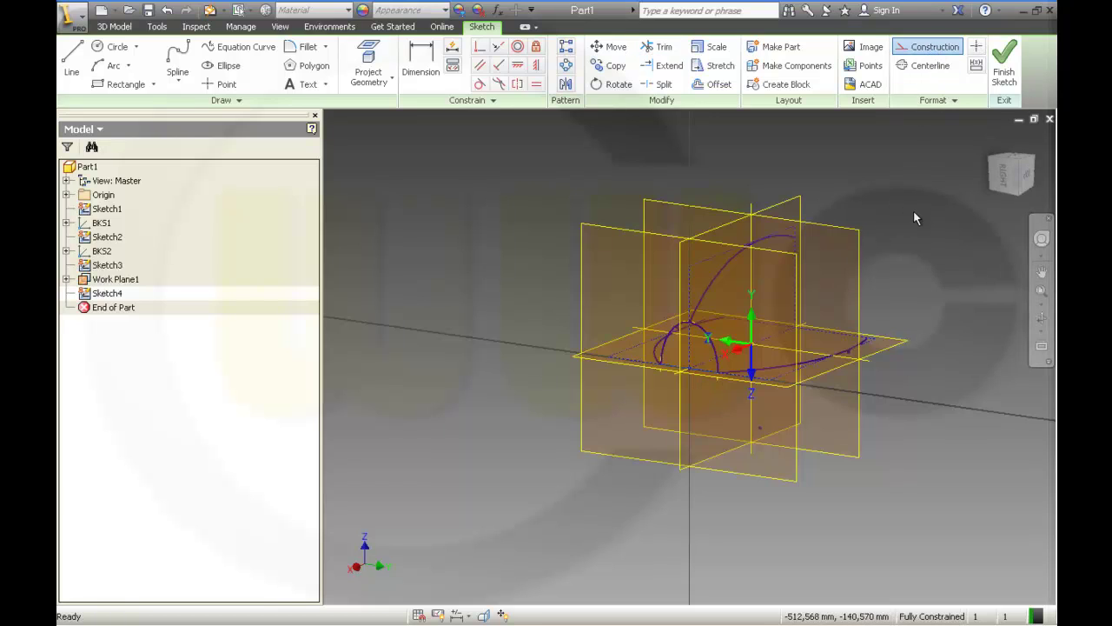
{"action": "left_click", "coordinate": [1005, 69]}
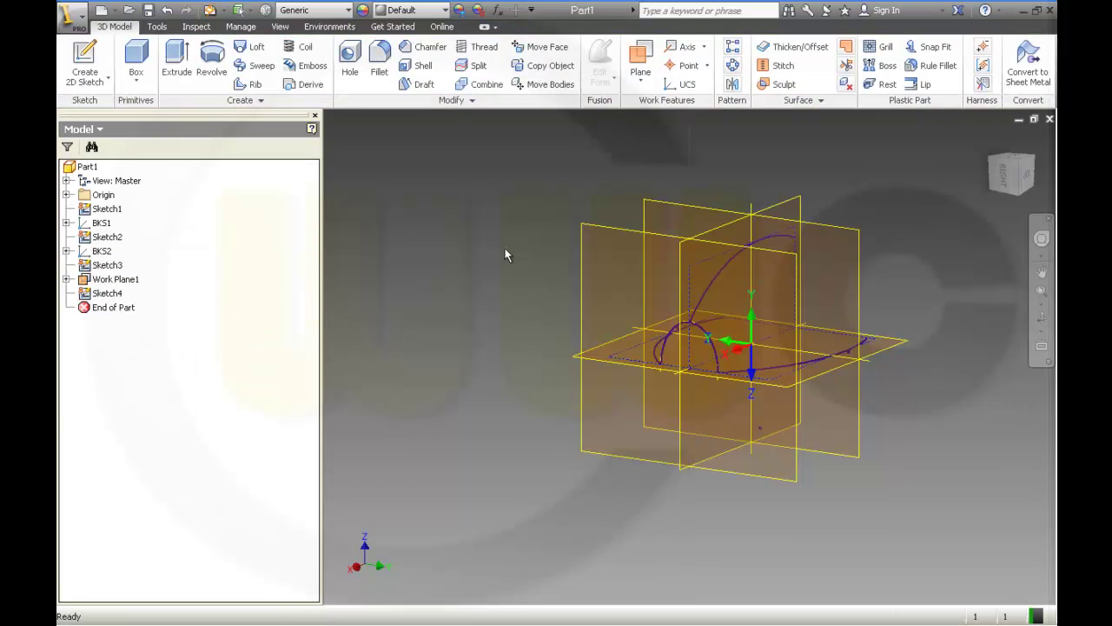
- Loft a surface through the three arc sections Sketch3, Sketch2 and Sketch1, using the half-ellipse Sketch4 as a rail
{"action": "mouse_move", "coordinate": [506, 255]}
{"action": "middle_mouse_down", "text": "shift"}
{"action": "mouse_move", "coordinate": [531, 263]}
{"action": "mouse_move", "coordinate": [519, 250]}
{"action": "middle_mouse_up", "text": "shift"}
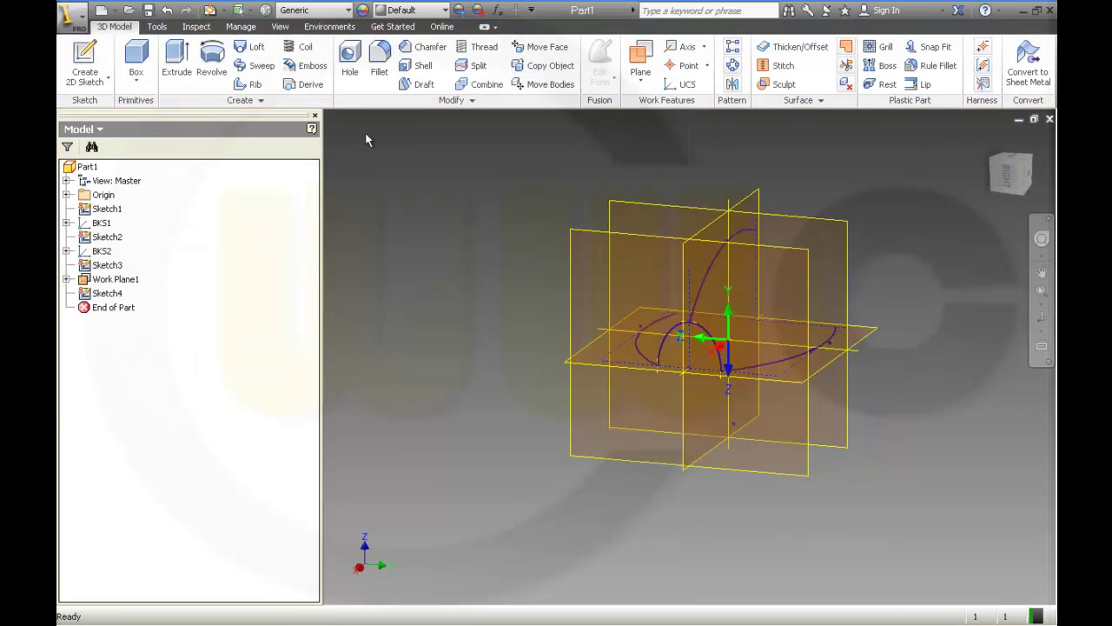
{"action": "left_click", "coordinate": [252, 48]}
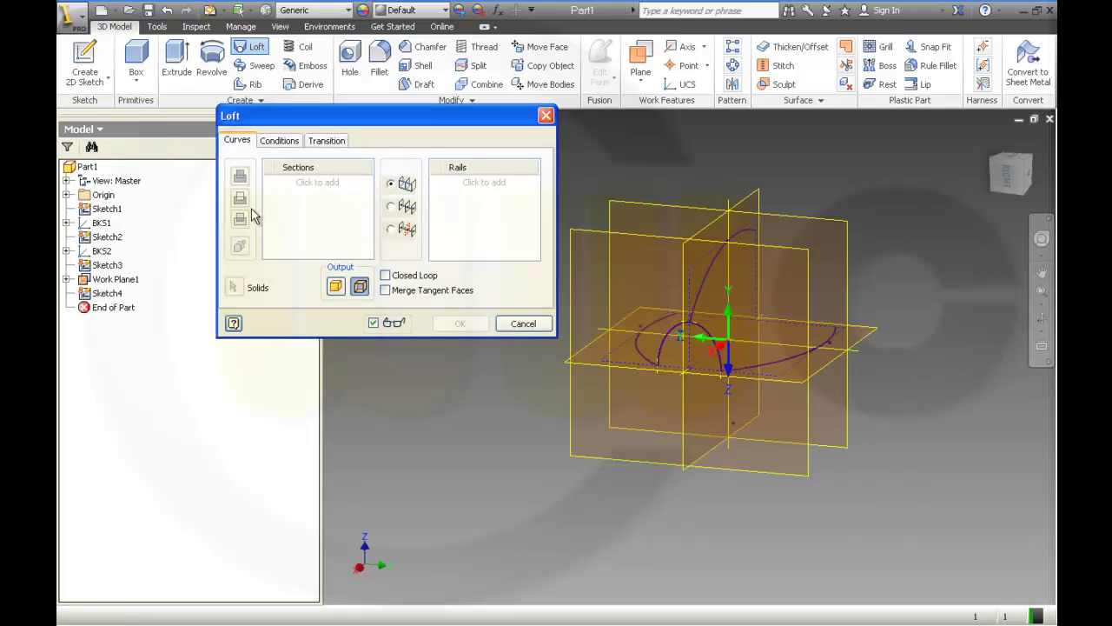
{"action": "left_click", "coordinate": [654, 337]}
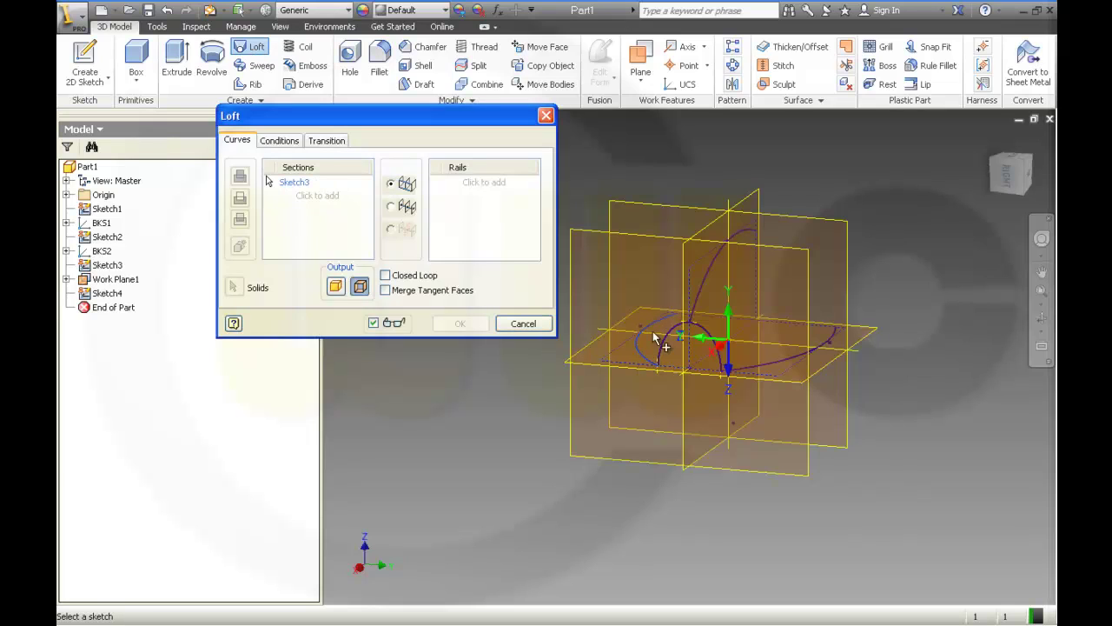
{"action": "left_click", "coordinate": [719, 279]}
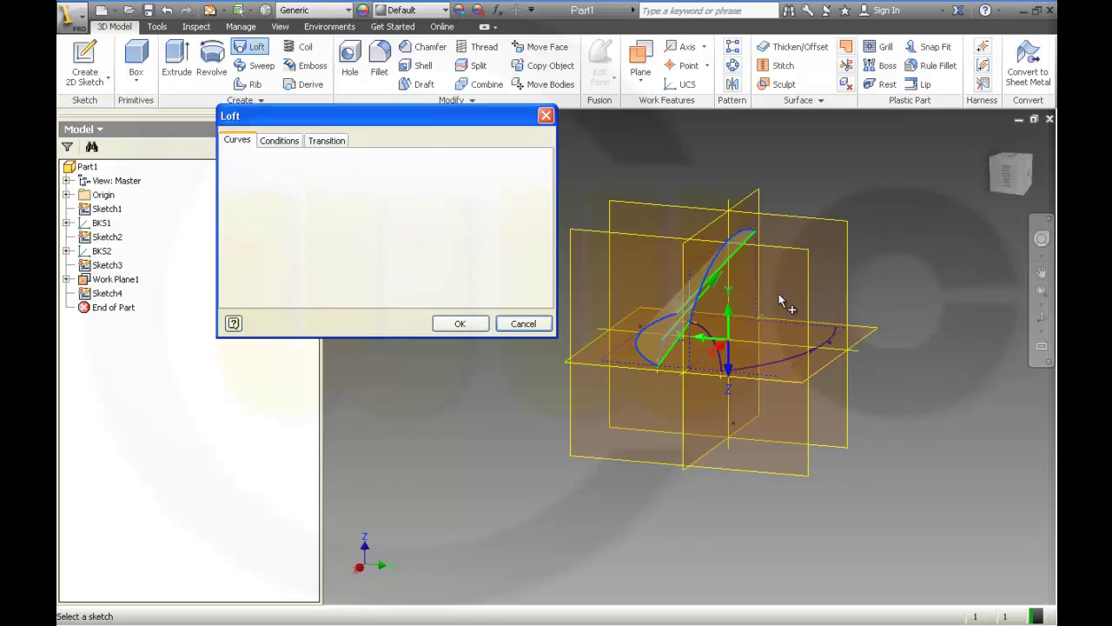
{"action": "left_click", "coordinate": [794, 365]}
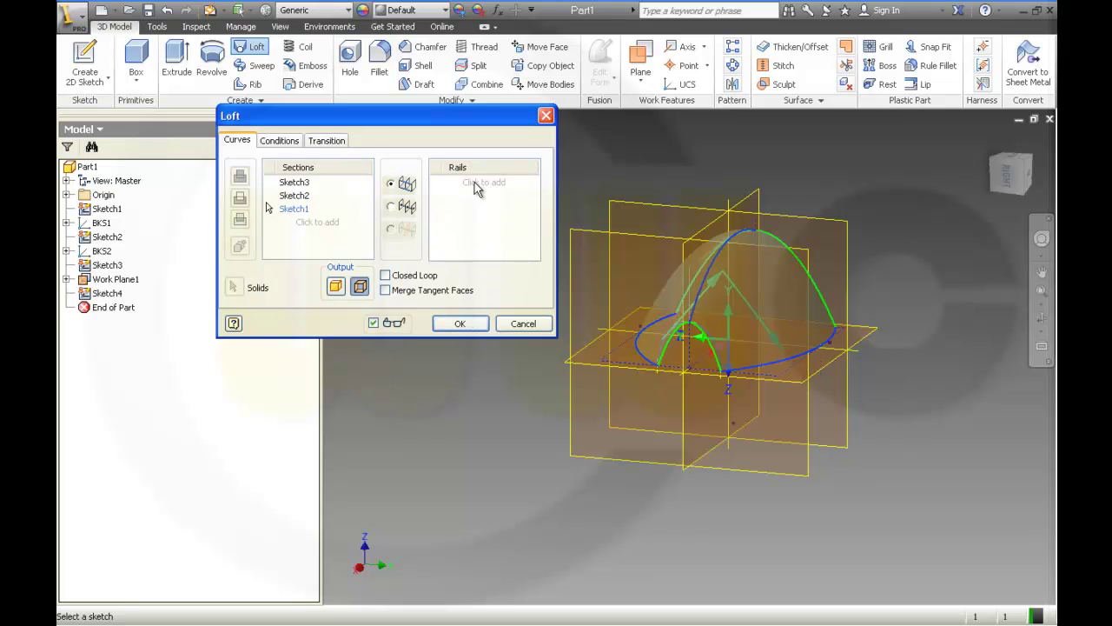
{"action": "left_click", "coordinate": [477, 182]}
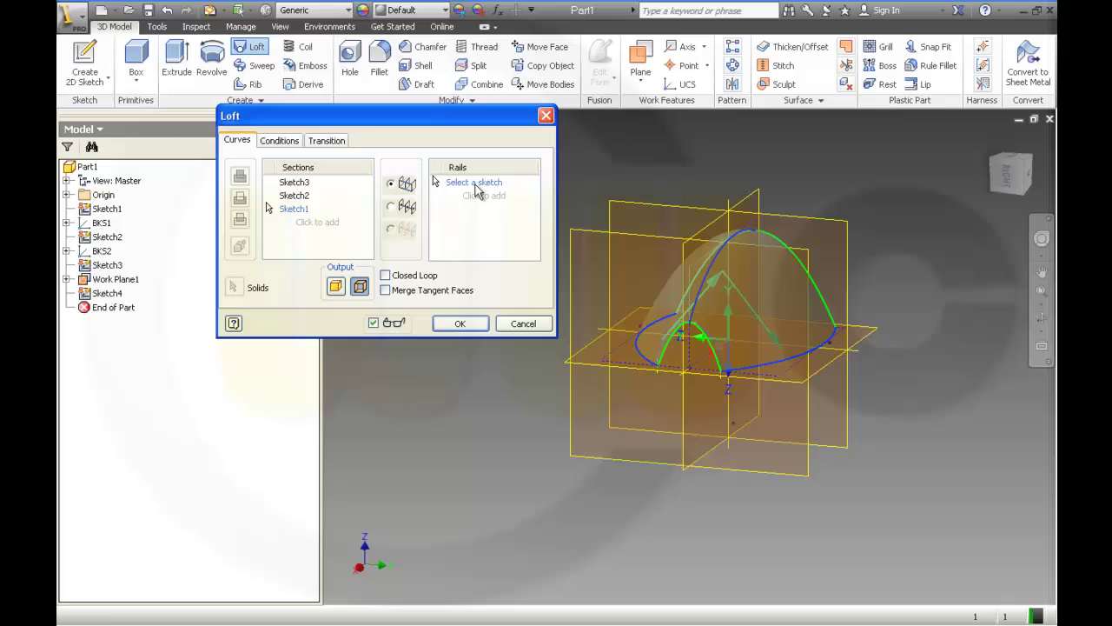
{"action": "left_click", "coordinate": [712, 358]}
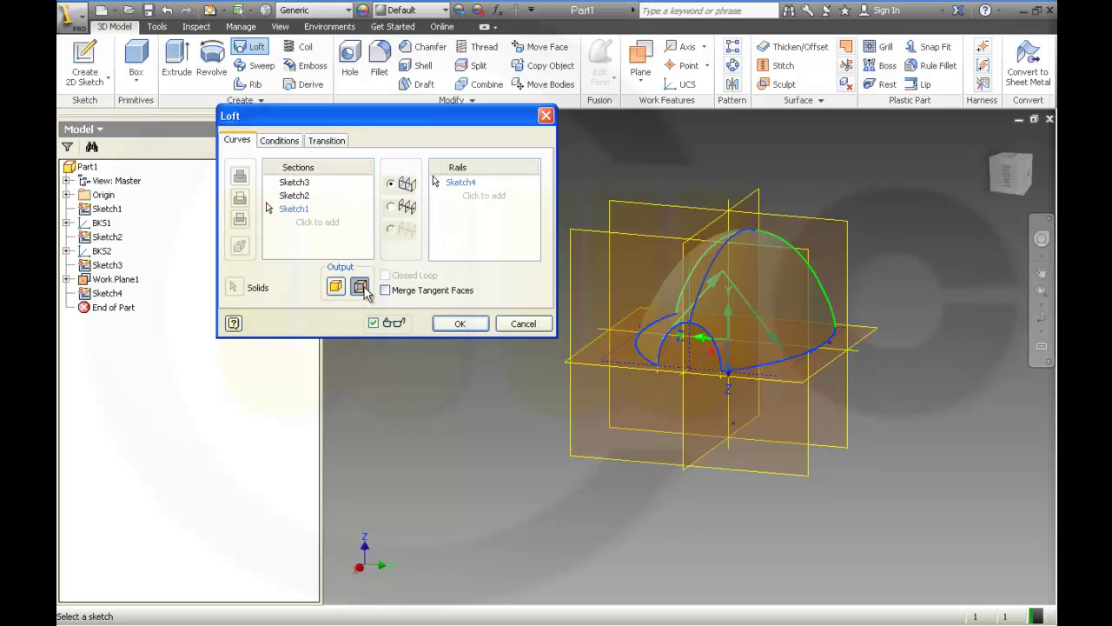
{"action": "left_click", "coordinate": [472, 324]}
- Start a sketch on the XZ plane and draw a horizontal line just below the loft surface's base edge
{"action": "middle_click_drag", "start_coordinate": [522, 338], "coordinate": [607, 362], "text": "shift"}
{"action": "middle_click_drag", "start_coordinate": [663, 332], "coordinate": [712, 367]}
{"action": "scroll", "coordinate": [700, 383], "scroll_direction": "up", "scroll_amount": 3}
{"action": "scroll", "coordinate": [702, 389], "scroll_direction": "down", "scroll_amount": 2}
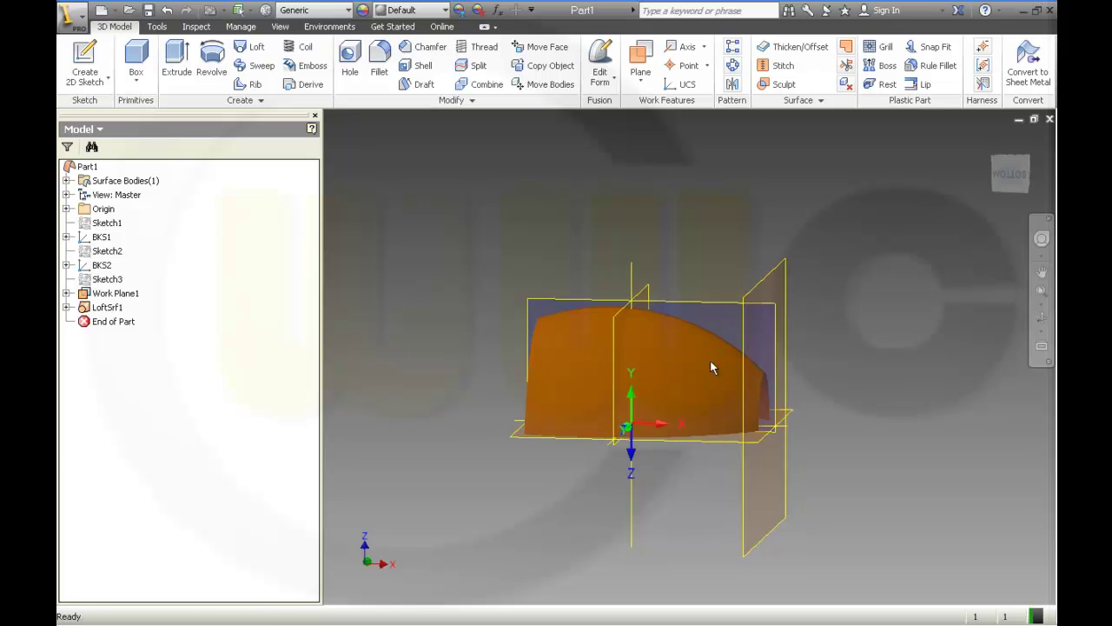
{"action": "left_click", "coordinate": [86, 63]}
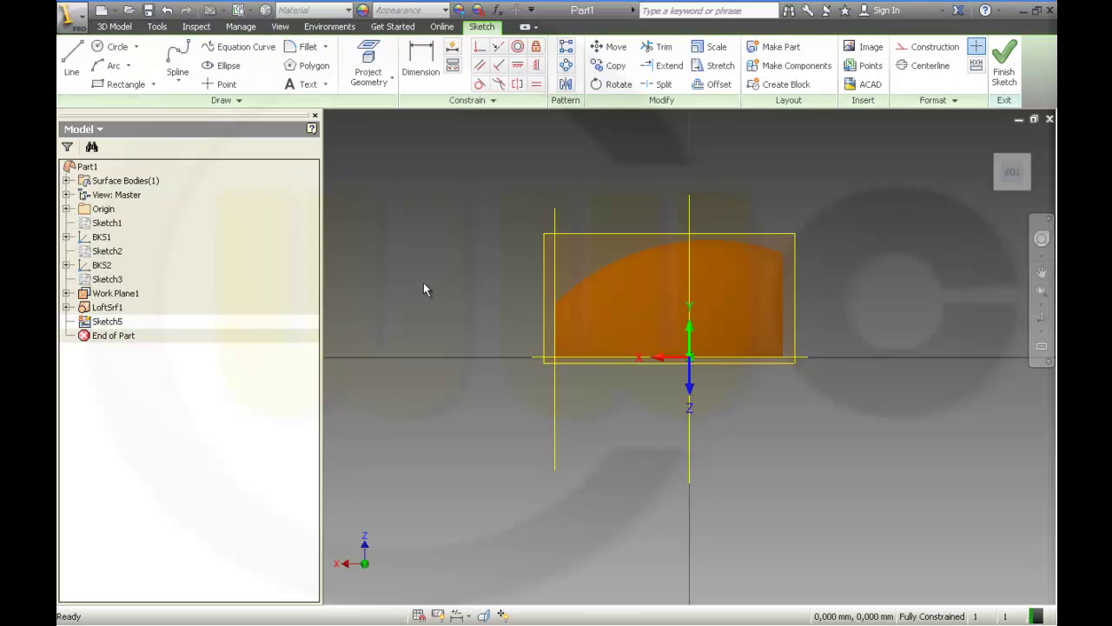
{"action": "left_click", "coordinate": [72, 61]}
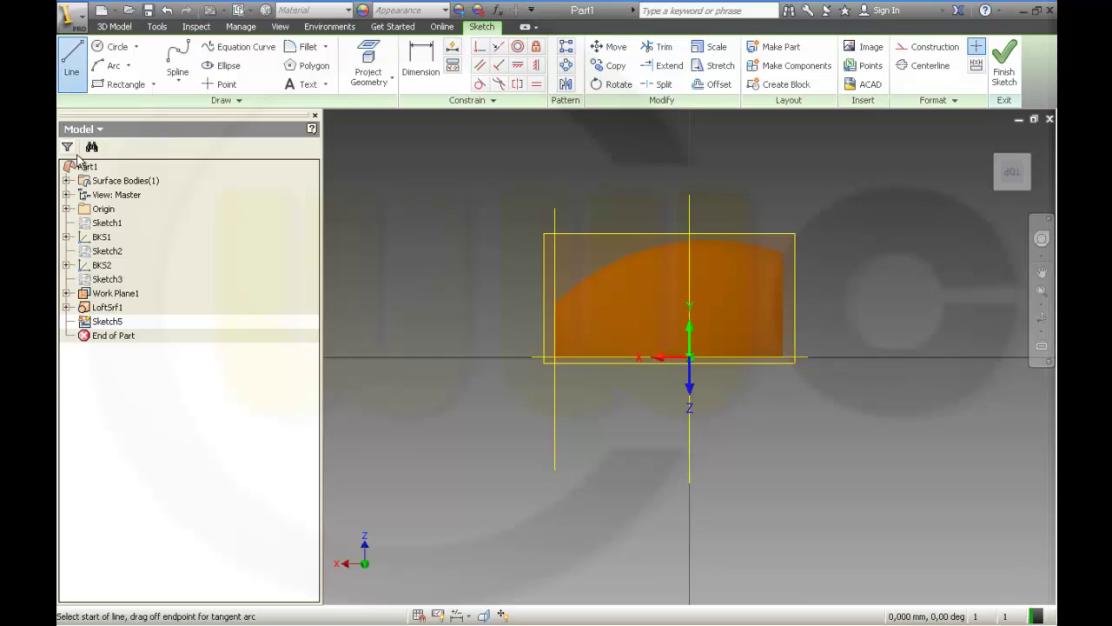
{"action": "left_click", "coordinate": [565, 387]}
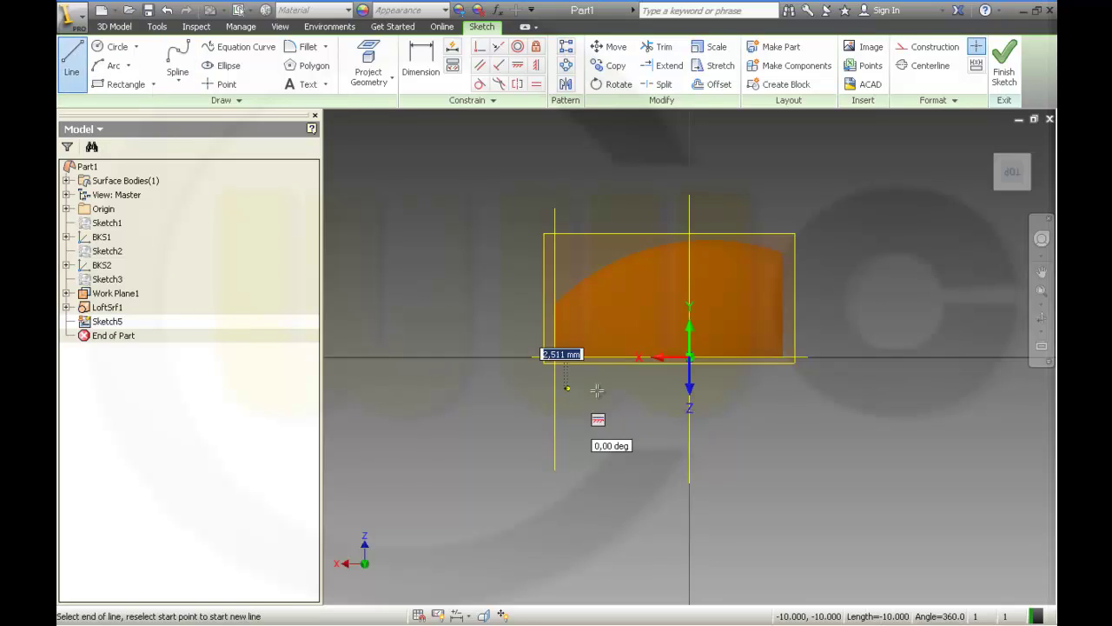
{"action": "left_click", "coordinate": [715, 388]}
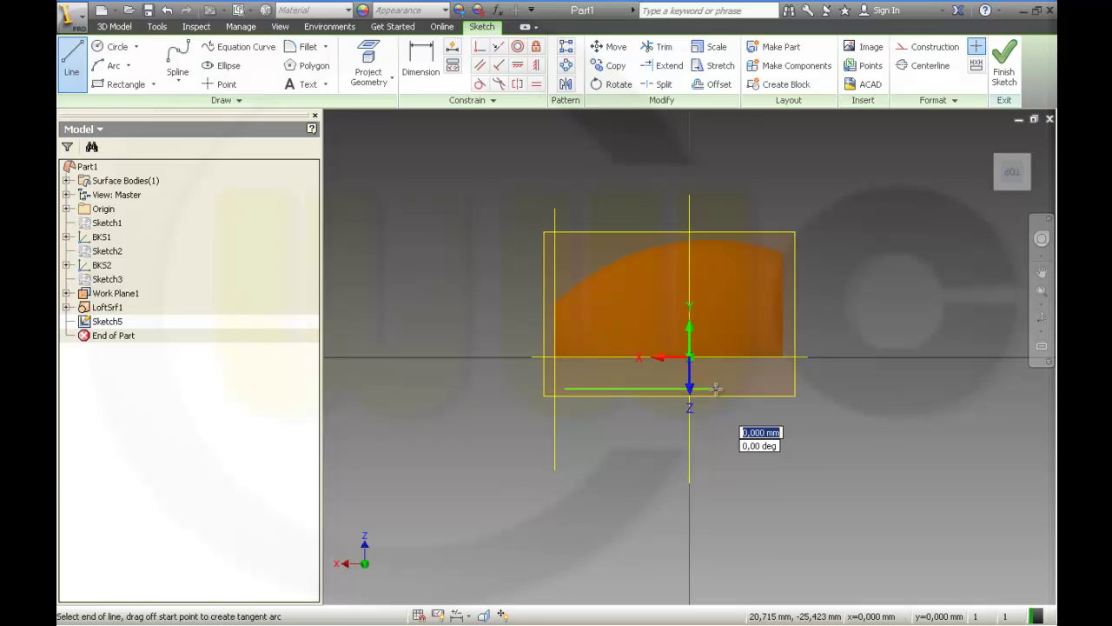
{"action": "key", "text": "Escape"}
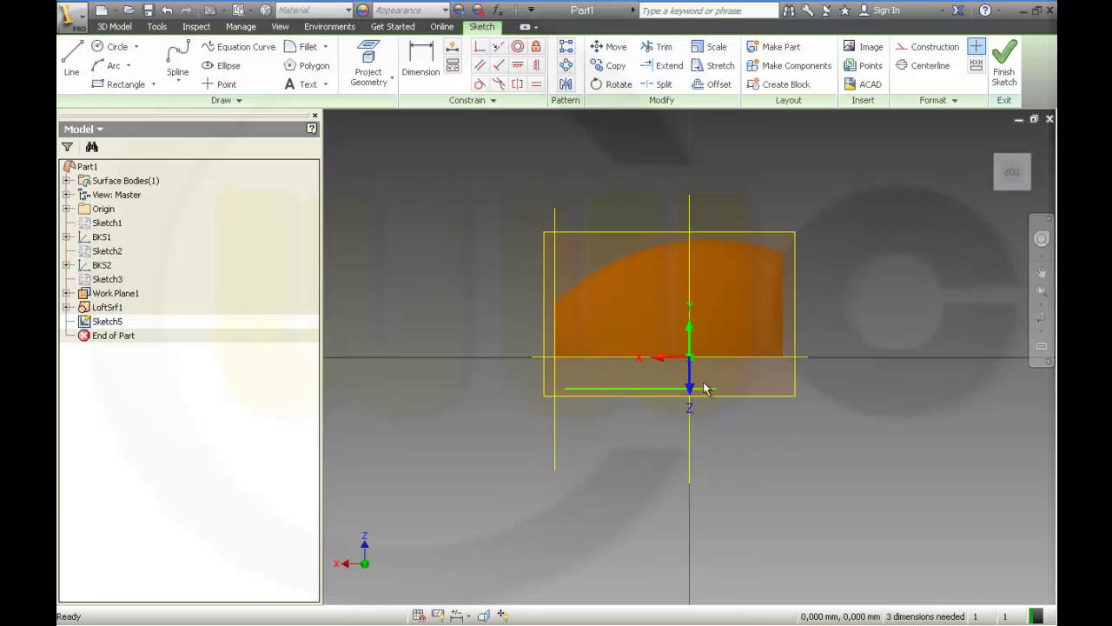
- Draw a 62 mm diameter circle overlapping the line's right end and a 362 mm diameter circle further right
{"action": "left_click", "coordinate": [111, 65]}
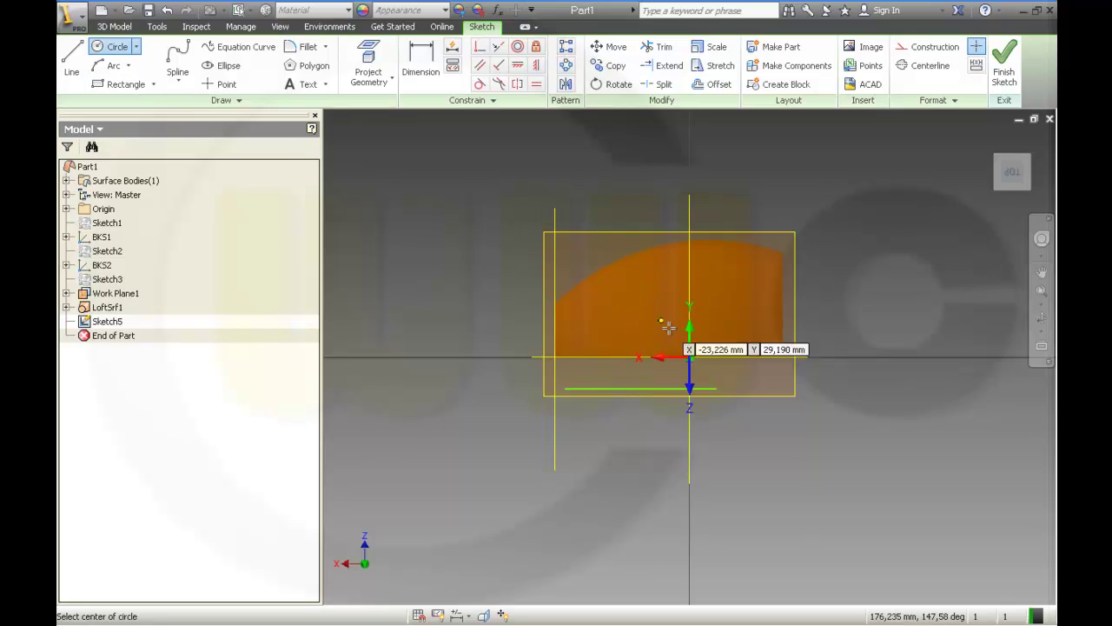
{"action": "left_click", "coordinate": [727, 354]}
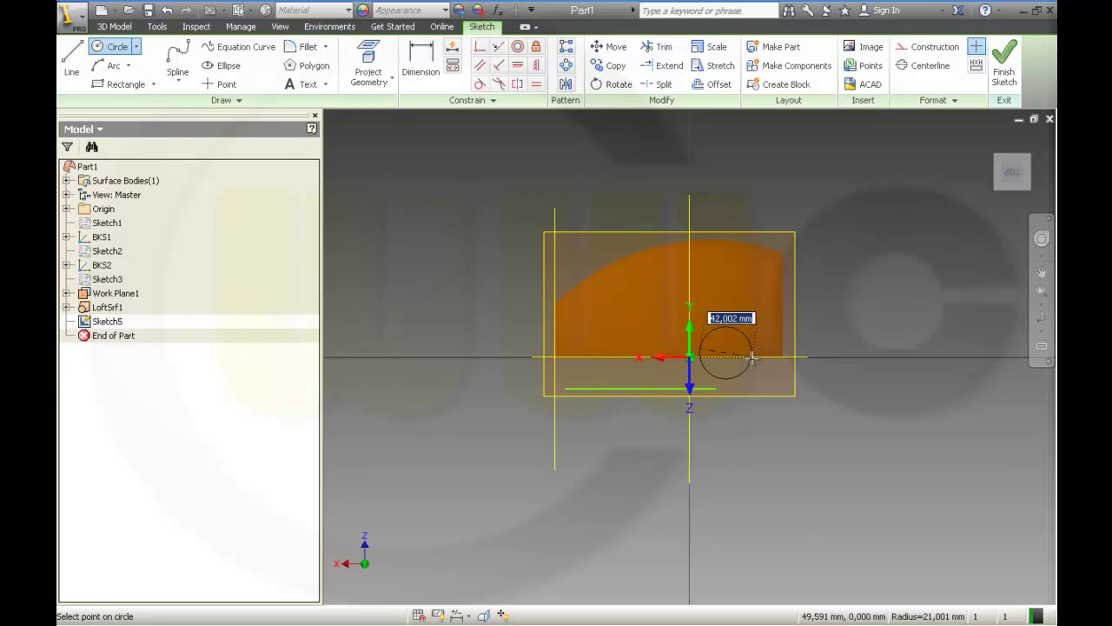
{"action": "type", "text": "62"}
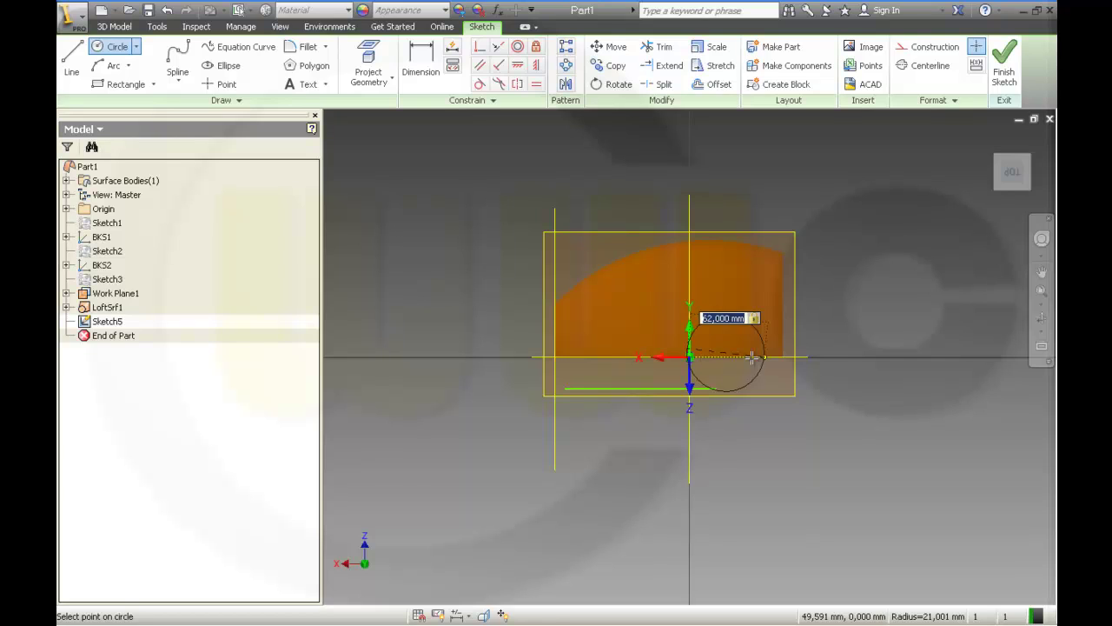
{"action": "key", "text": "Return"}
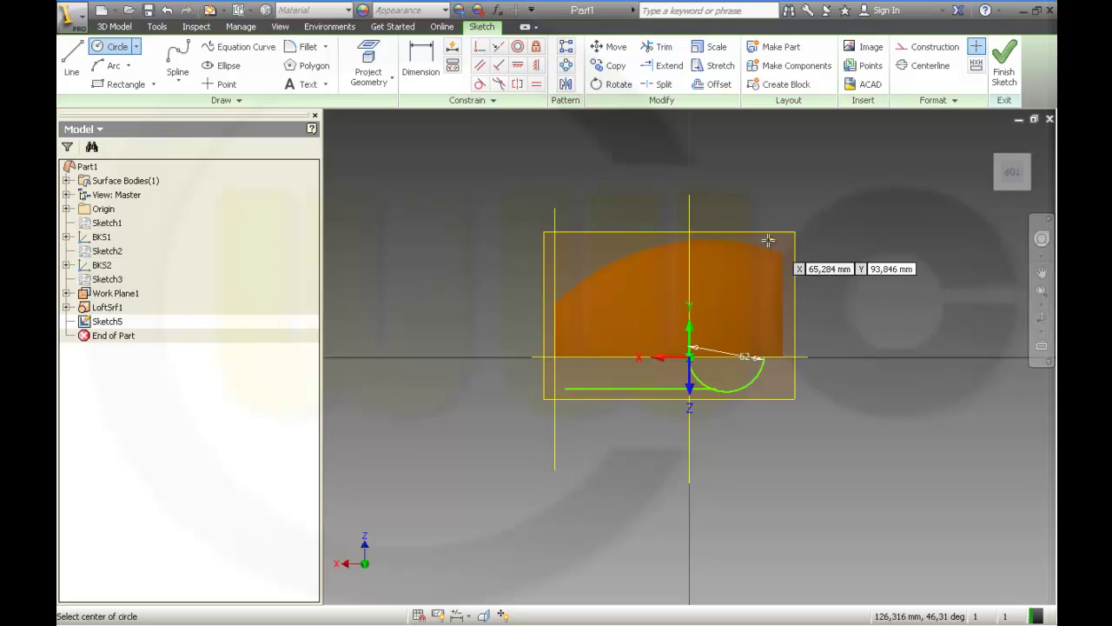
{"action": "left_click", "coordinate": [839, 308]}
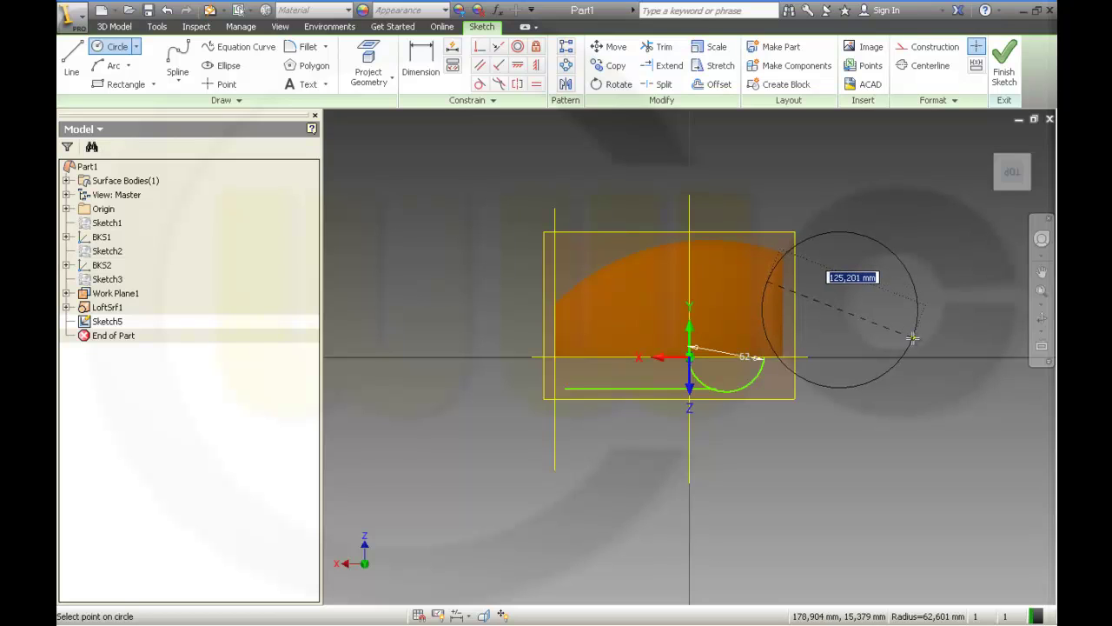
{"action": "type", "text": "36"}
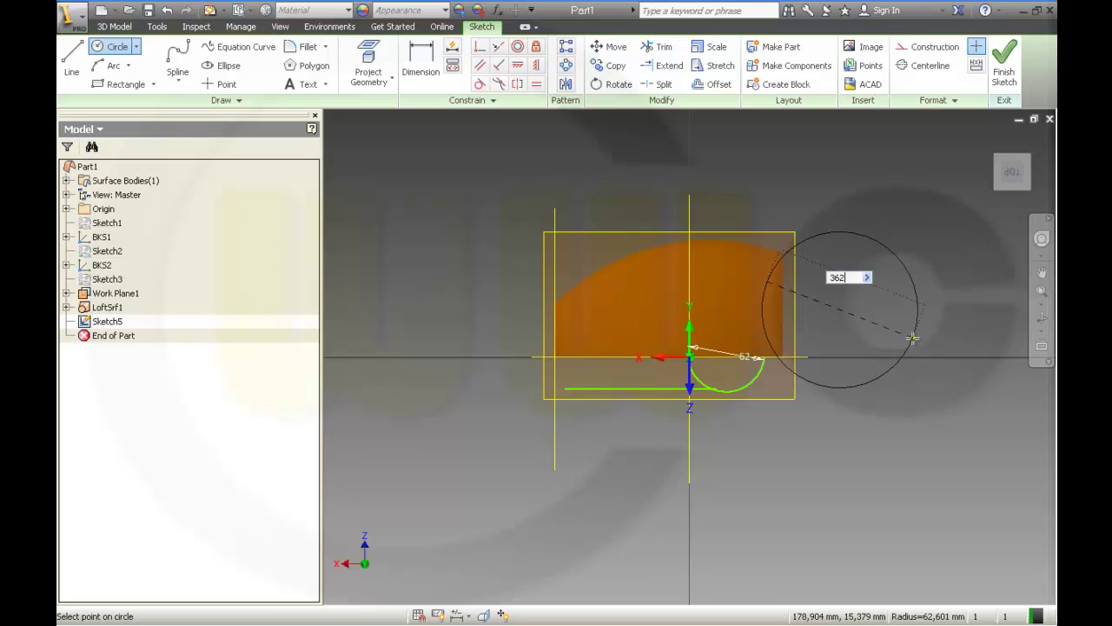
{"action": "type", "text": "2"}
{"action": "key", "text": "Return"}
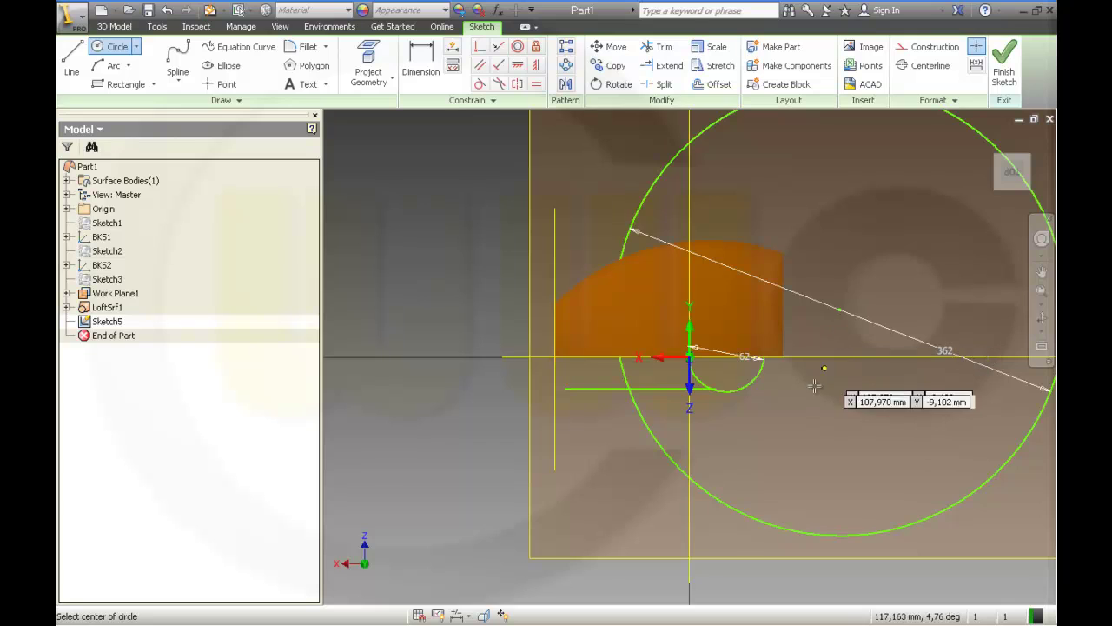
- Slice the graphics at the sketch plane and move the 62 mm circle near the origin and the 362 mm circle away to its lower right
{"action": "left_click", "coordinate": [485, 617]}
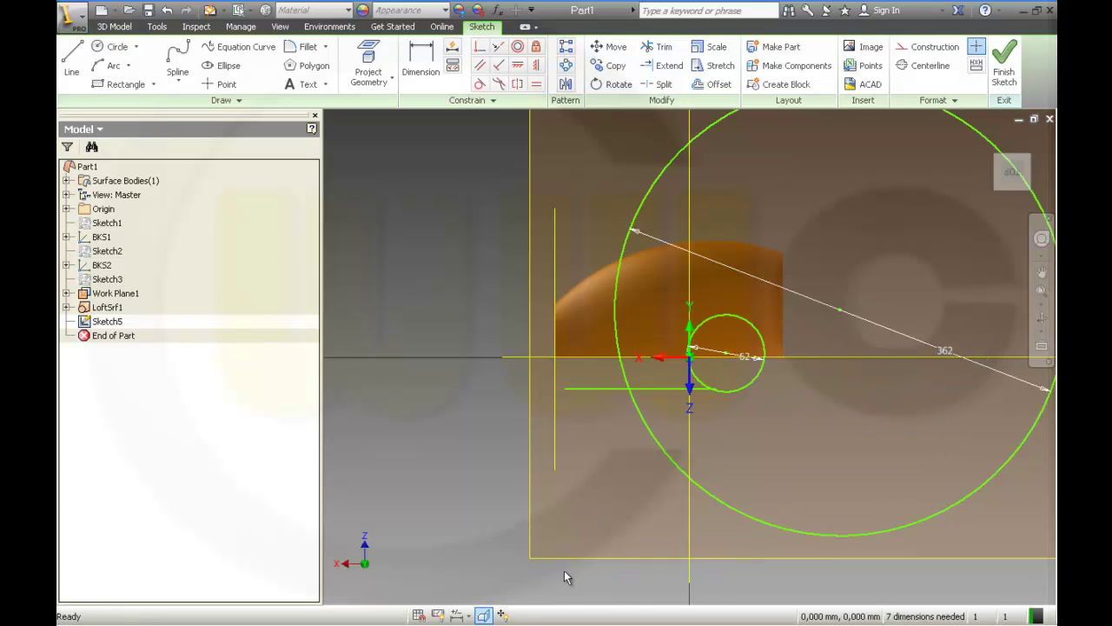
{"action": "middle_click_drag", "start_coordinate": [763, 412], "coordinate": [735, 430]}
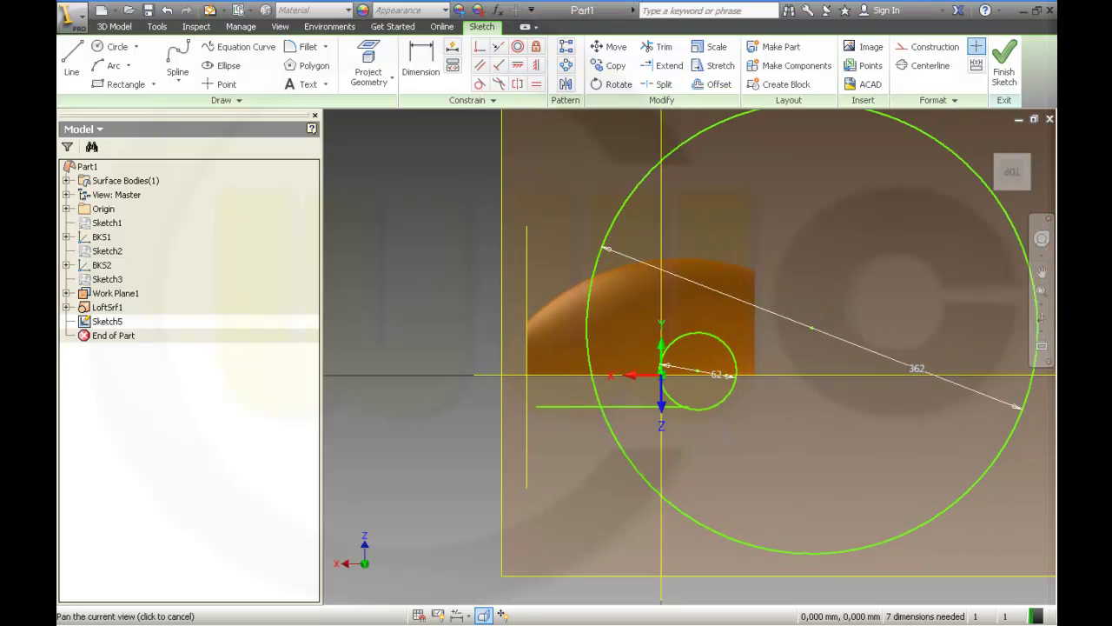
{"action": "middle_click_drag", "start_coordinate": [778, 345], "coordinate": [703, 374]}
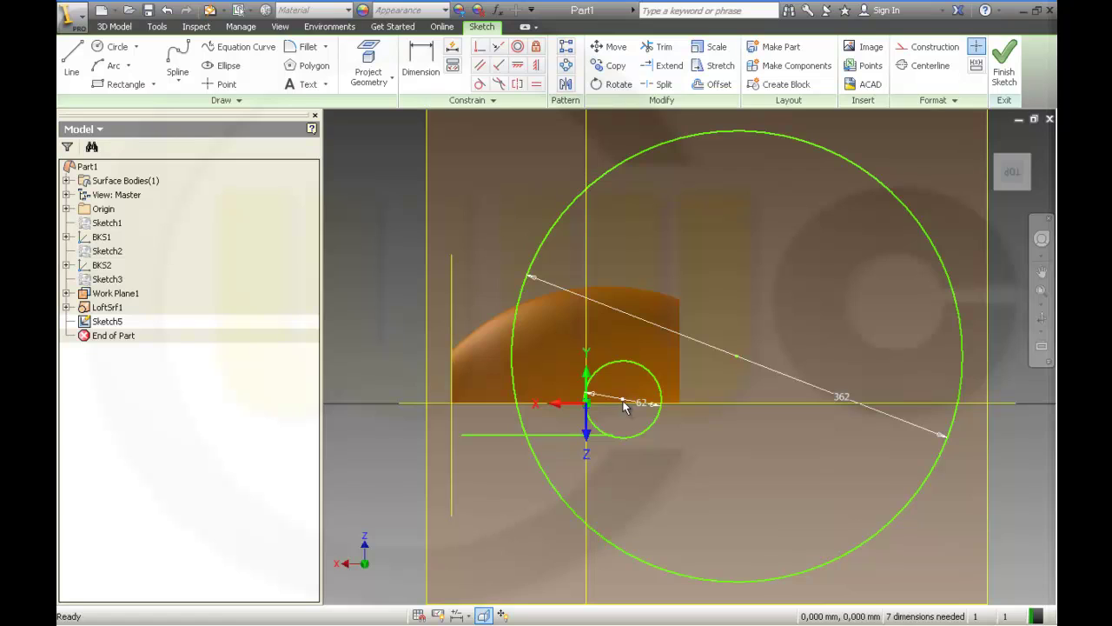
{"action": "left_click_drag", "start_coordinate": [623, 402], "coordinate": [596, 396]}
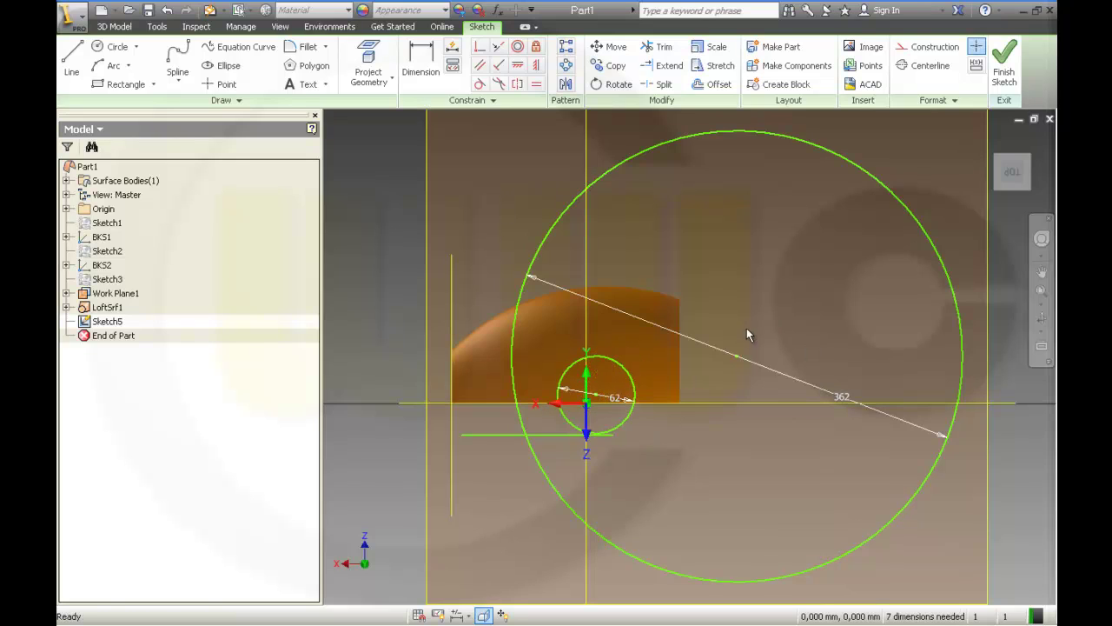
{"action": "left_click_drag", "start_coordinate": [736, 358], "coordinate": [870, 436]}
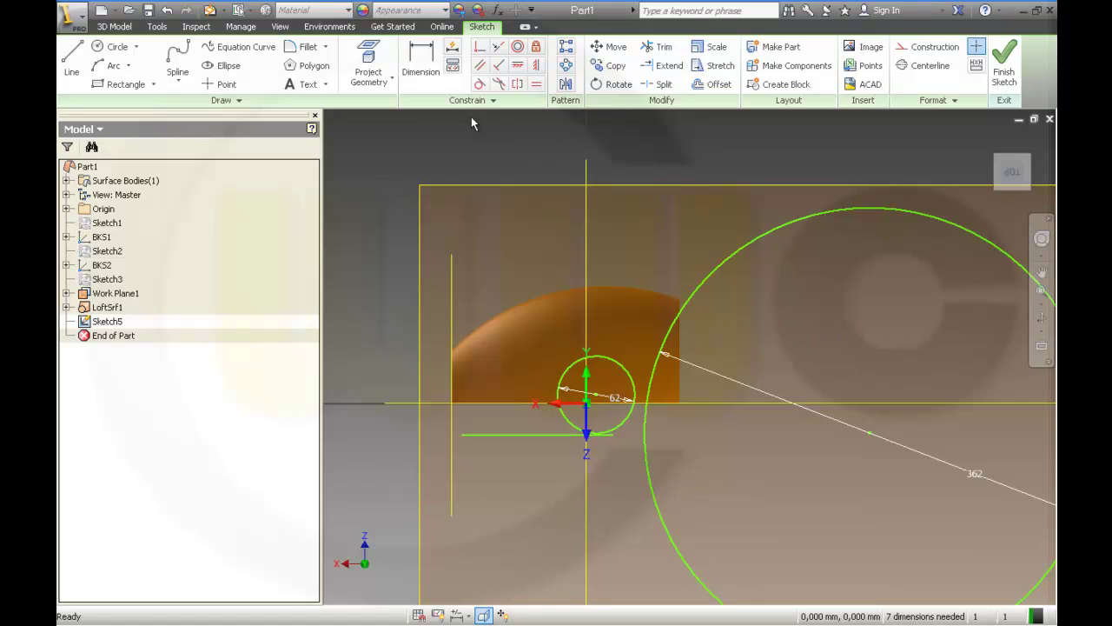
- Make the 62 mm circle tangent to the horizontal line and to the 362 mm circle
{"action": "left_click", "coordinate": [480, 84]}
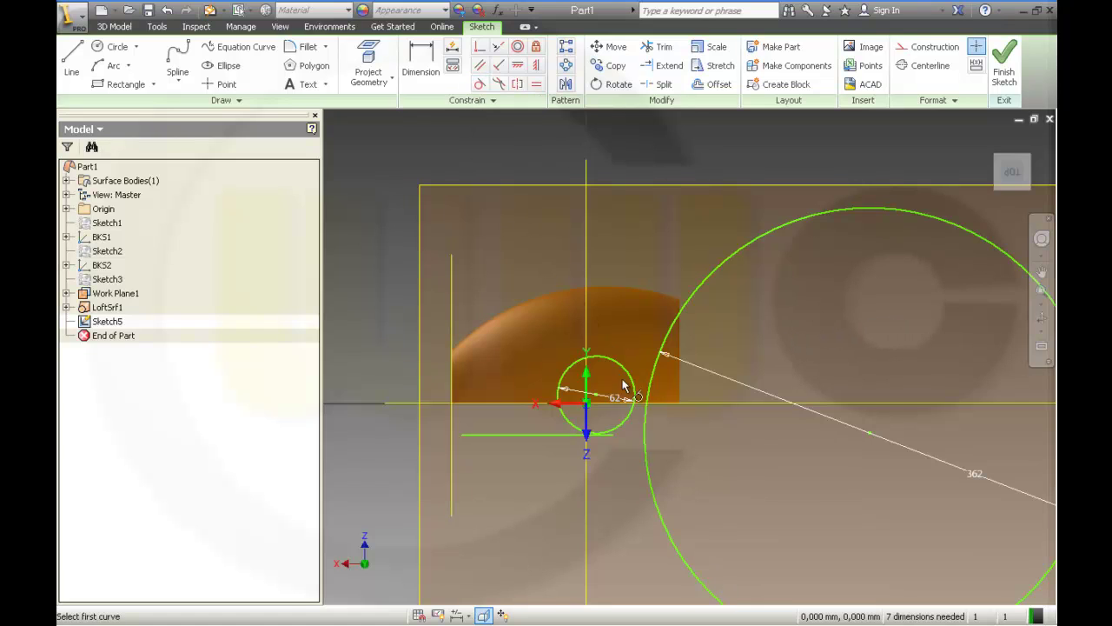
{"action": "left_click", "coordinate": [606, 435]}
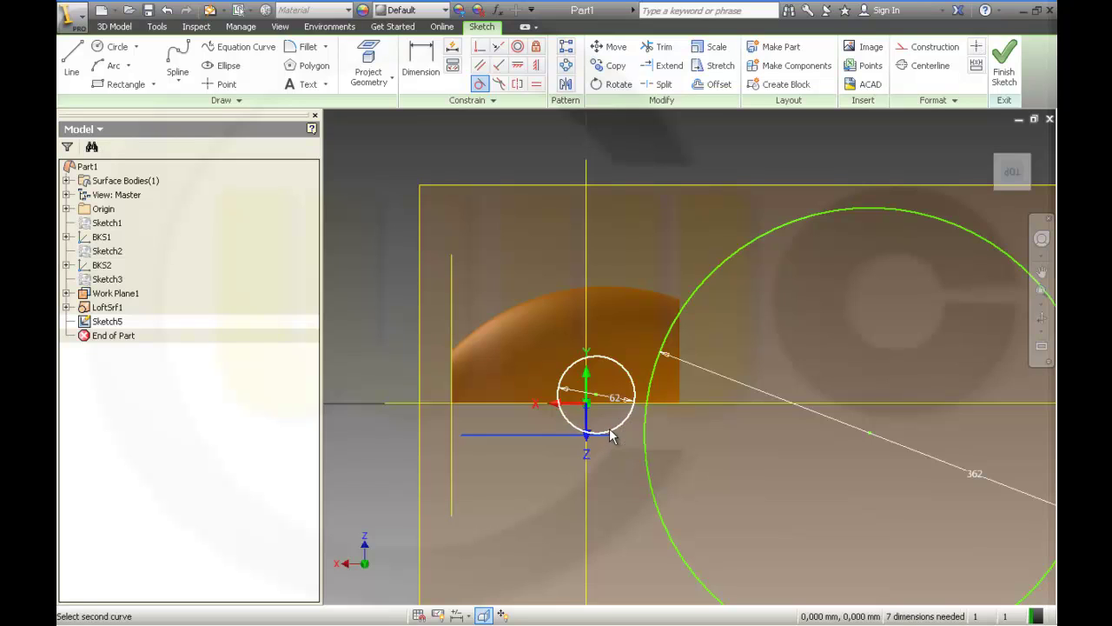
{"action": "left_click", "coordinate": [615, 428]}
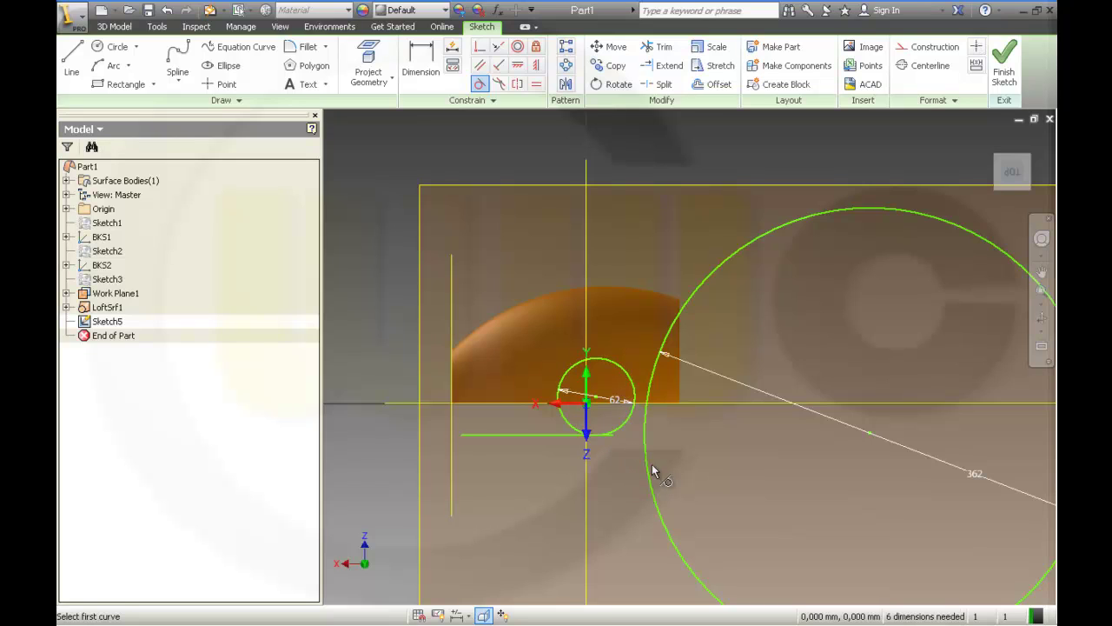
{"action": "left_click", "coordinate": [632, 383]}
{"action": "left_click", "coordinate": [653, 382]}
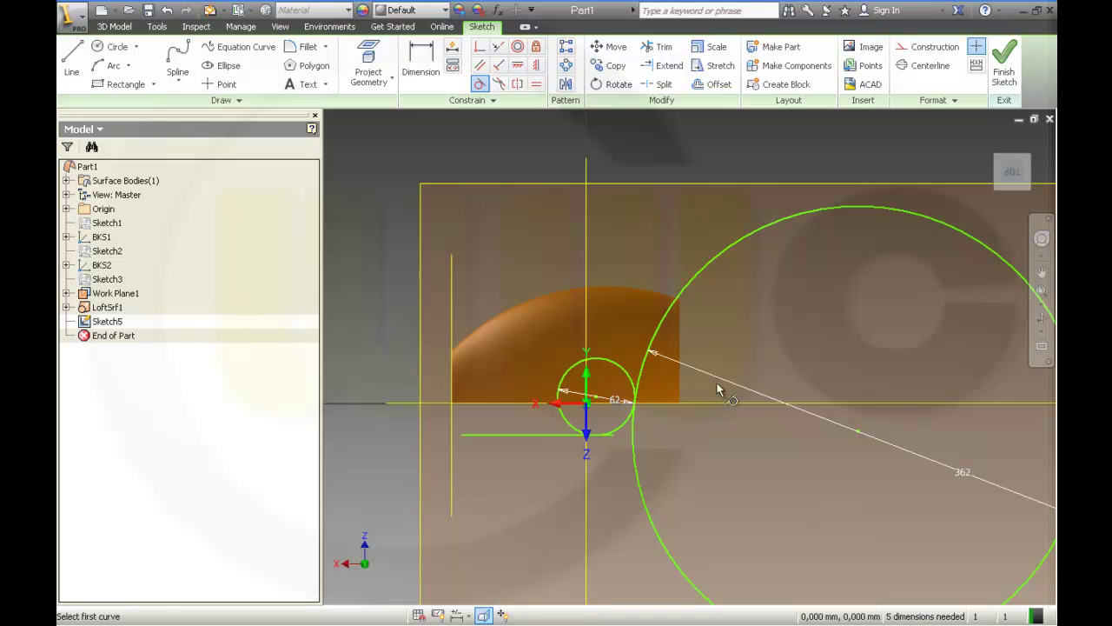
{"action": "key", "text": "Escape"}
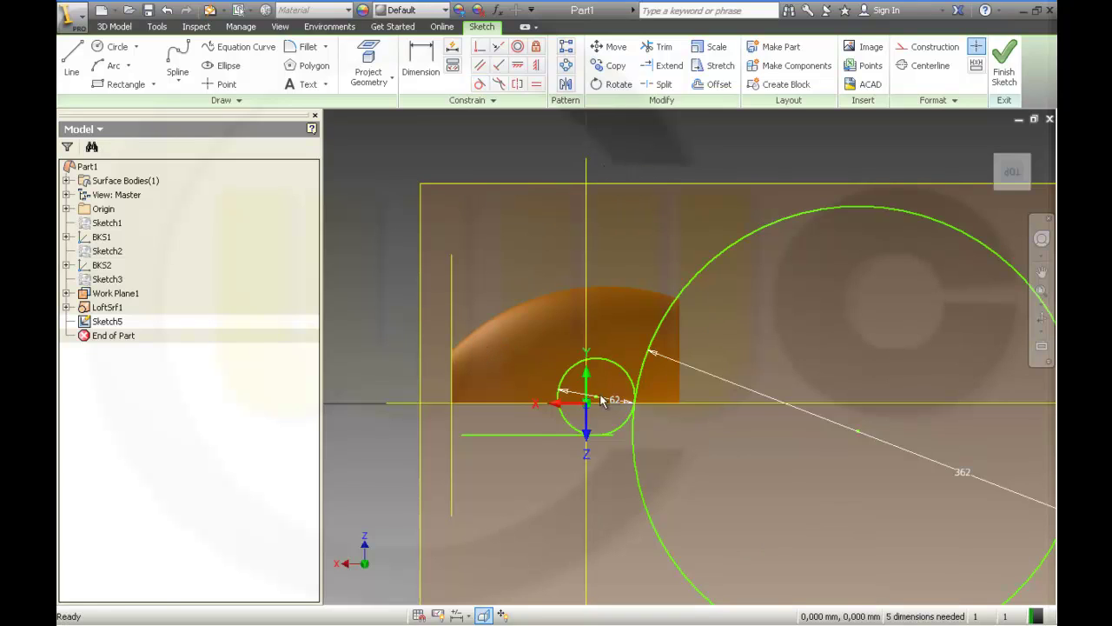
- Raise both circles so the line lies on the X axis and align the line's left endpoint horizontally with the origin
{"action": "left_click_drag", "start_coordinate": [596, 399], "coordinate": [596, 369]}
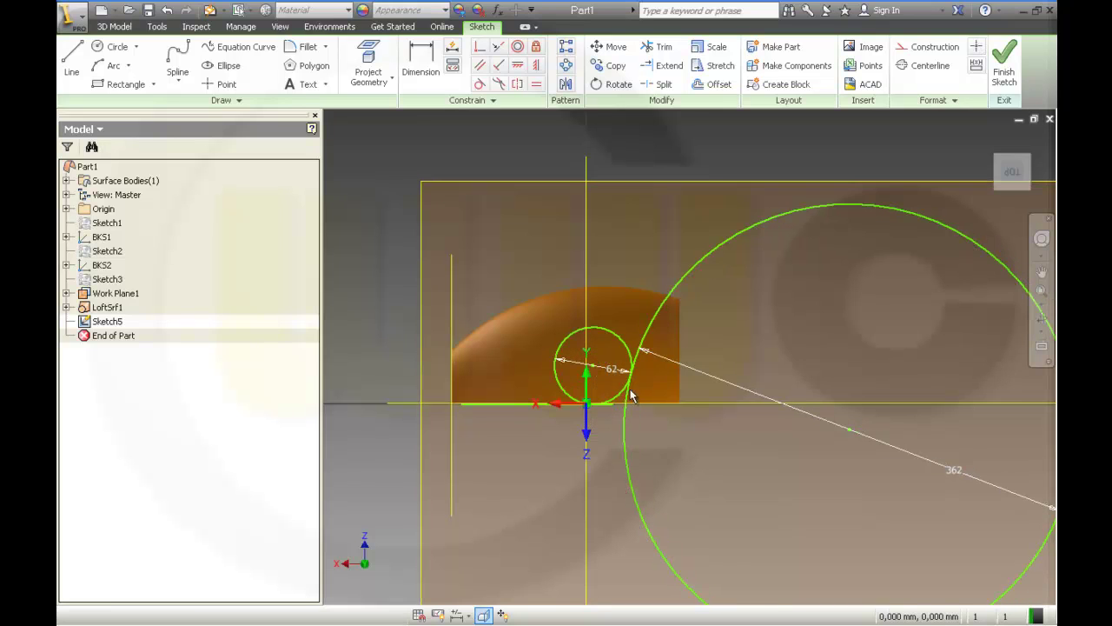
{"action": "left_click_drag", "start_coordinate": [846, 430], "coordinate": [850, 405]}
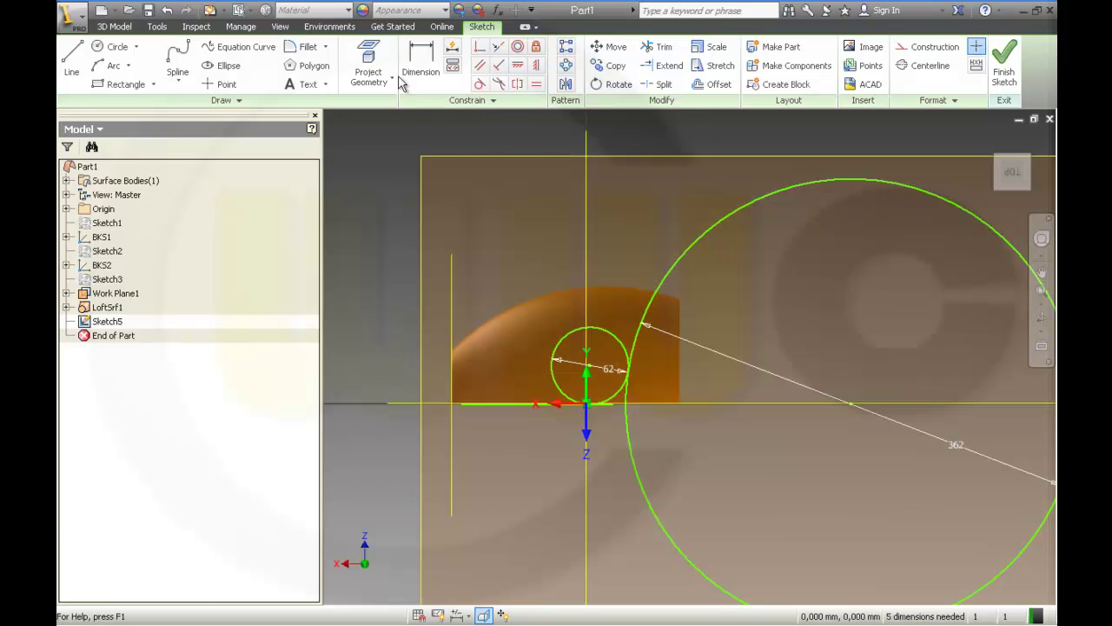
{"action": "left_click", "coordinate": [518, 66]}
{"action": "left_click", "coordinate": [462, 404]}
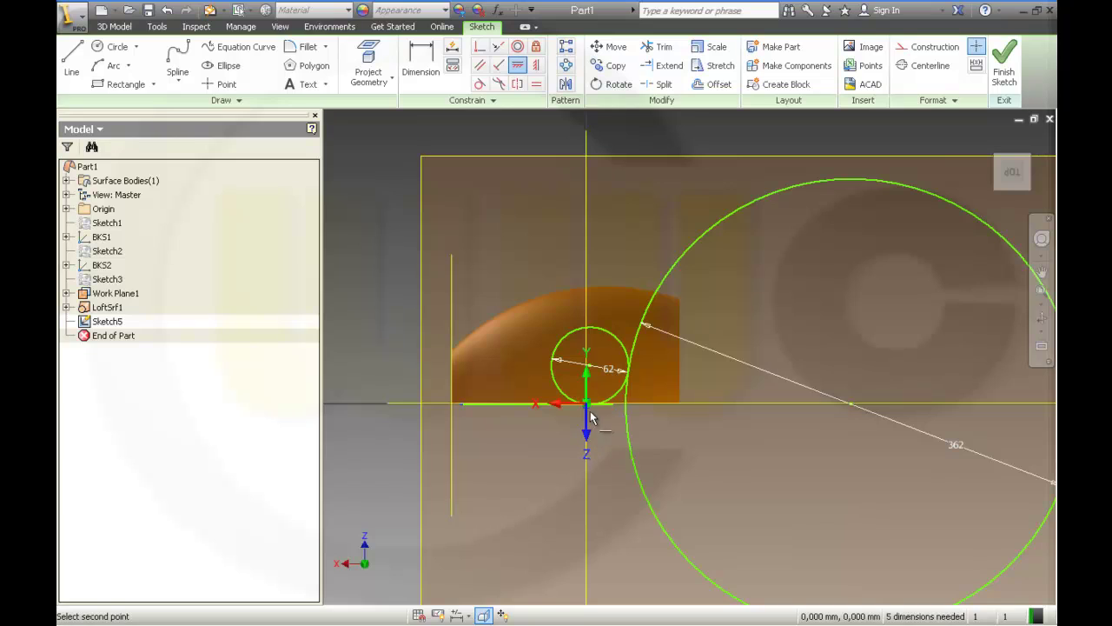
{"action": "left_click", "coordinate": [588, 407]}
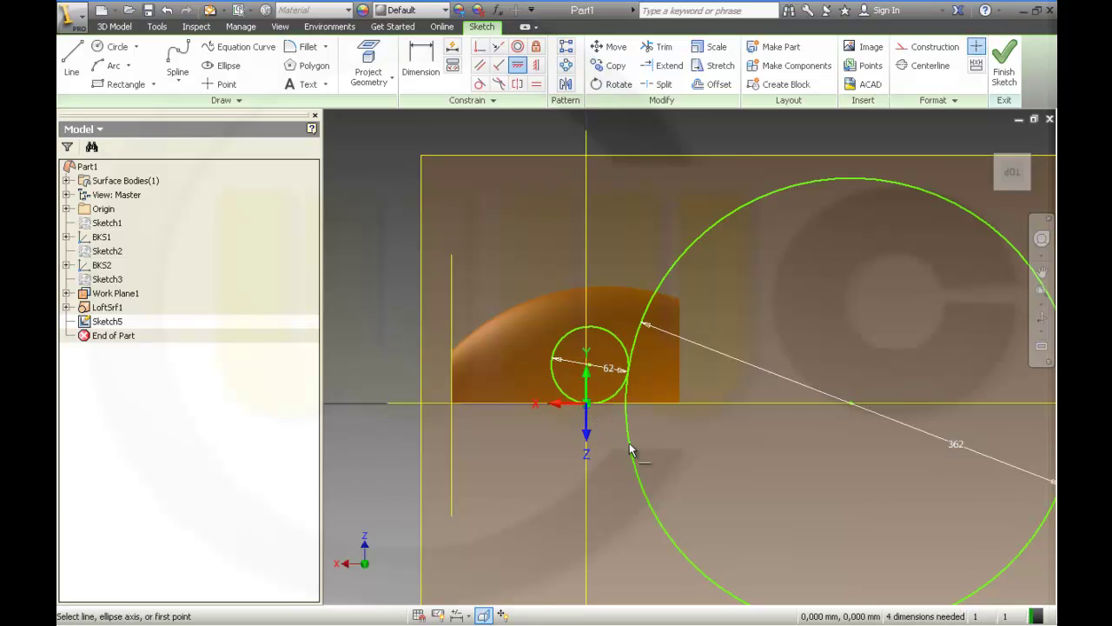
- Dimension the horizontal distance from the line's left endpoint to the origin as 108 mm
{"action": "left_click", "coordinate": [420, 61]}
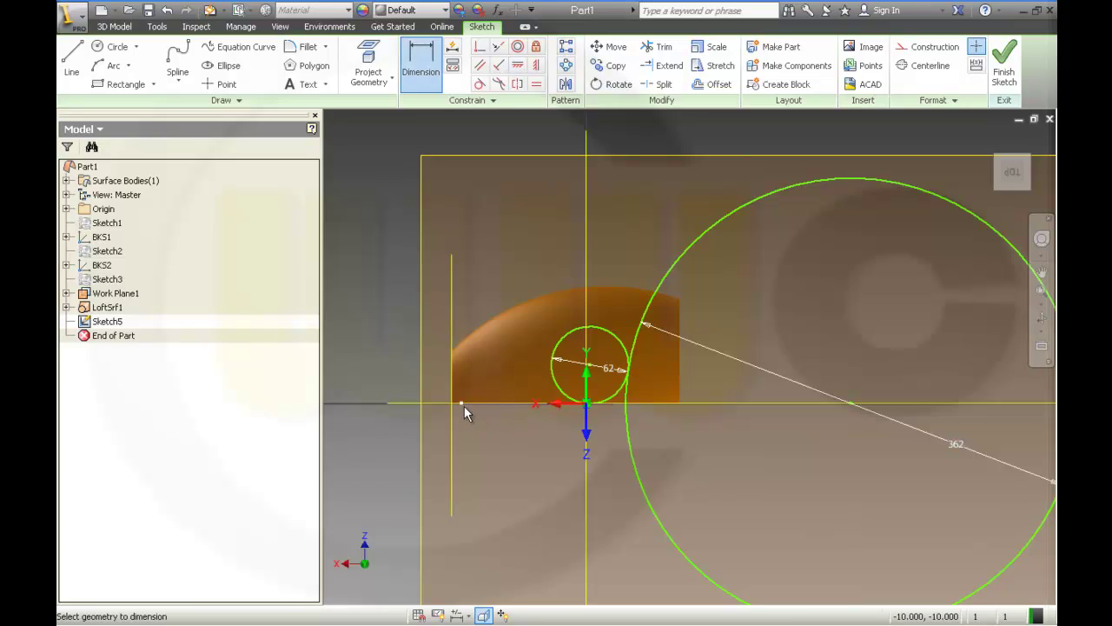
{"action": "left_click", "coordinate": [584, 403]}
{"action": "left_click", "coordinate": [539, 528]}
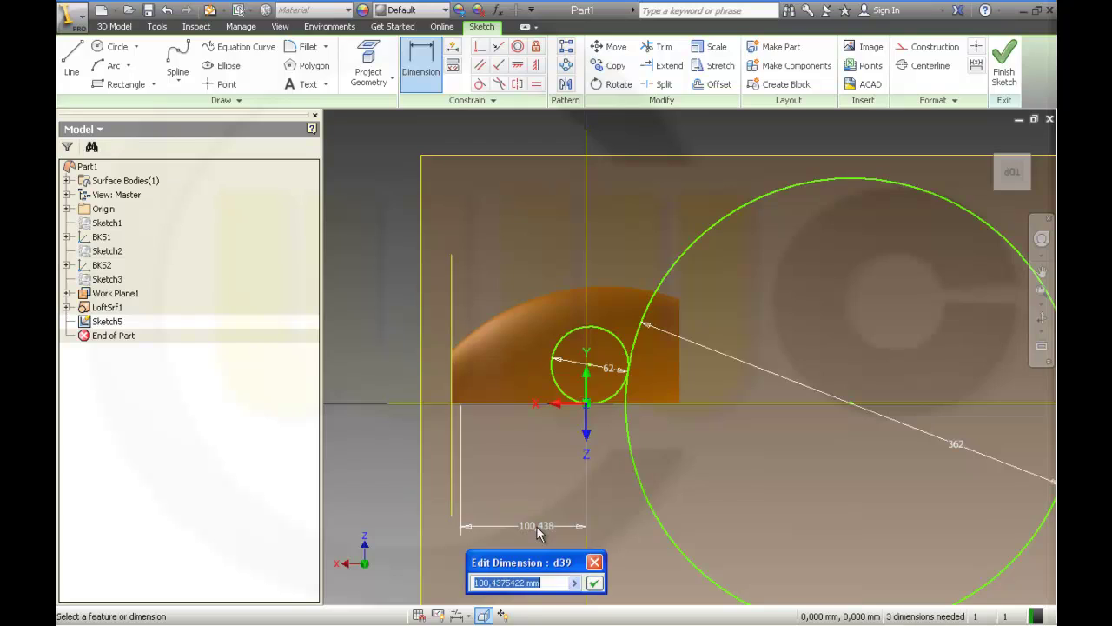
{"action": "type", "text": "10"}
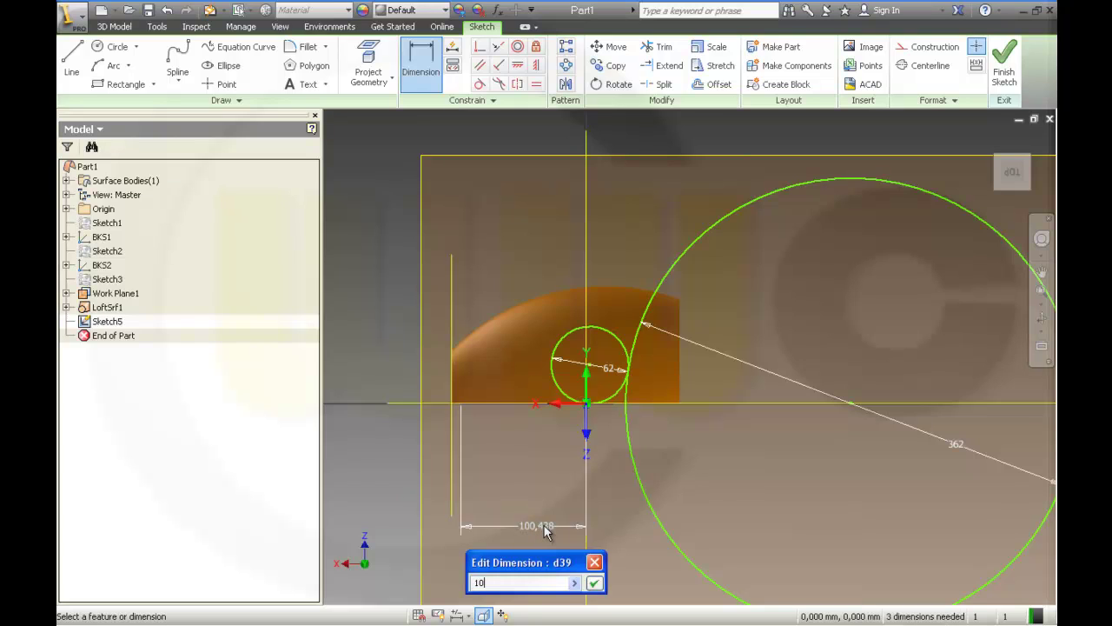
{"action": "type", "text": "8"}
{"action": "key", "text": "Return"}
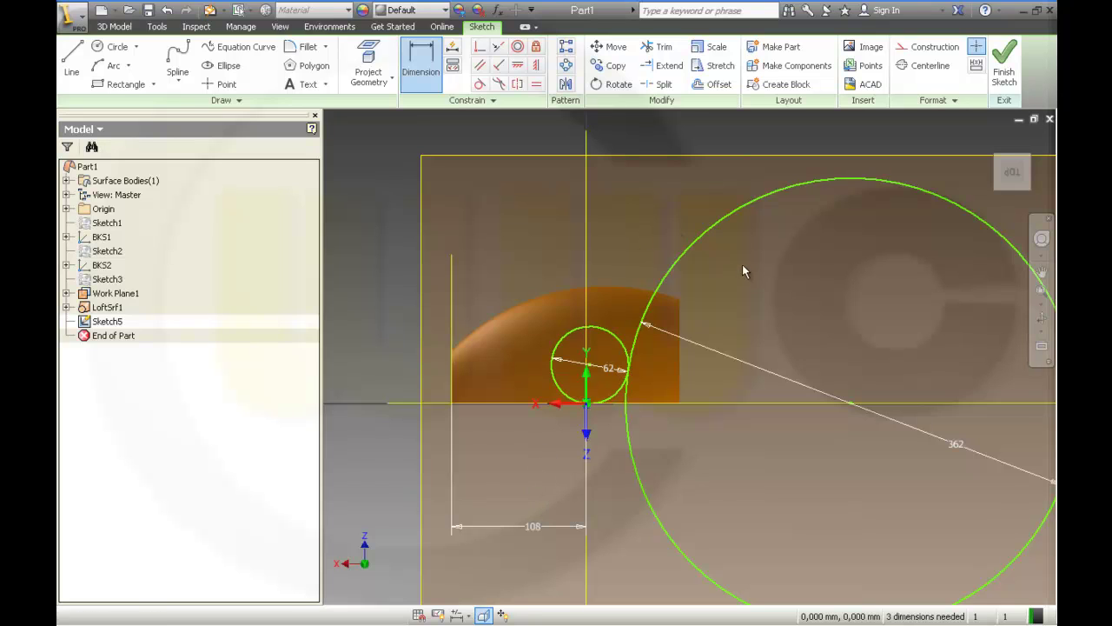
- Project the cut edges of the loft surface into the sketch as its upper profile curve
{"action": "left_click", "coordinate": [369, 63]}
{"action": "middle_click_drag", "start_coordinate": [769, 304], "coordinate": [746, 303], "text": "shift"}
{"action": "left_click_drag", "start_coordinate": [744, 303], "coordinate": [738, 296]}
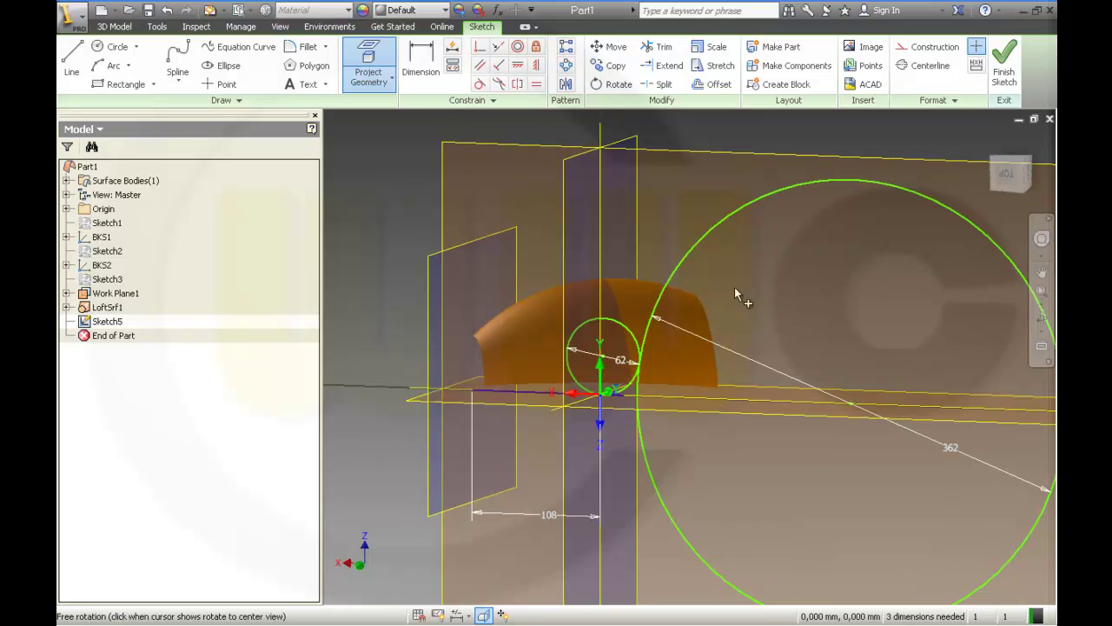
{"action": "left_click", "coordinate": [392, 80]}
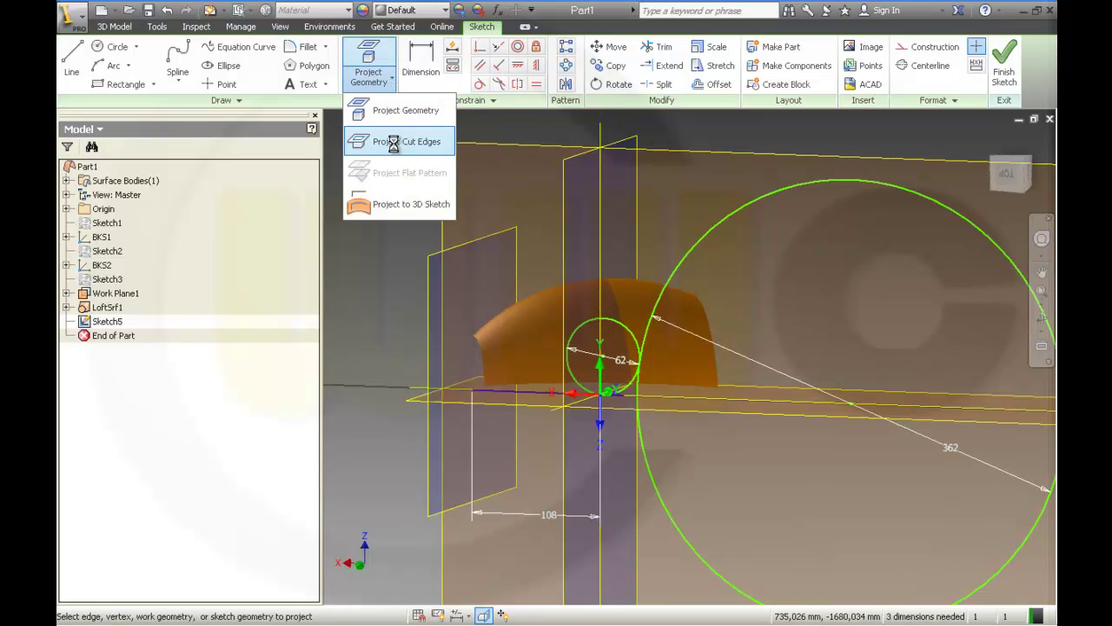
{"action": "left_click", "coordinate": [682, 293]}
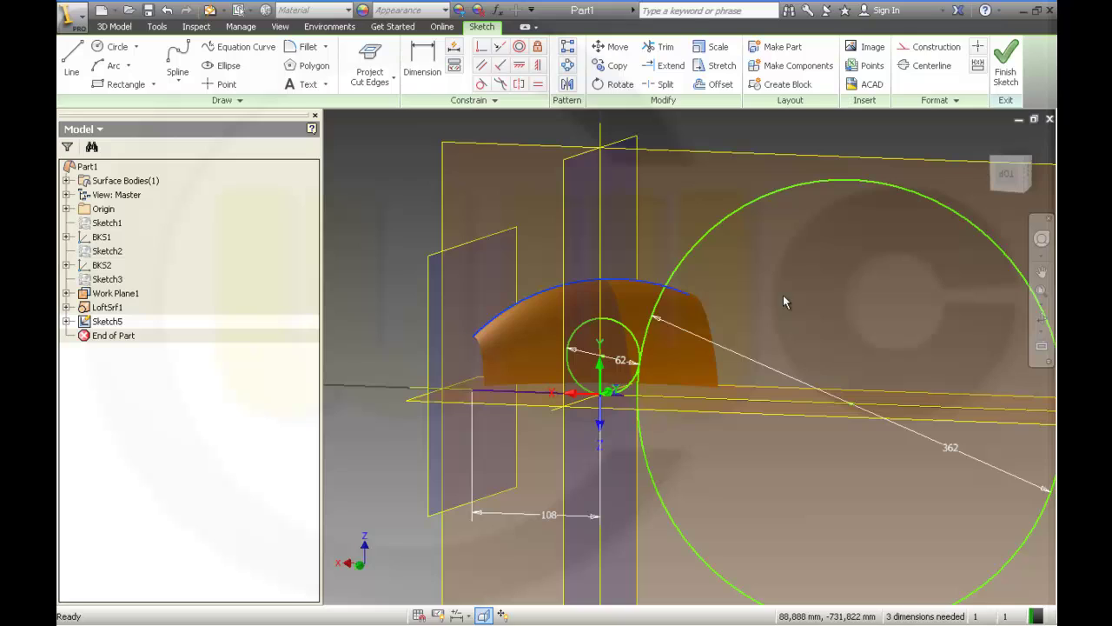
{"action": "left_click", "coordinate": [689, 293]}
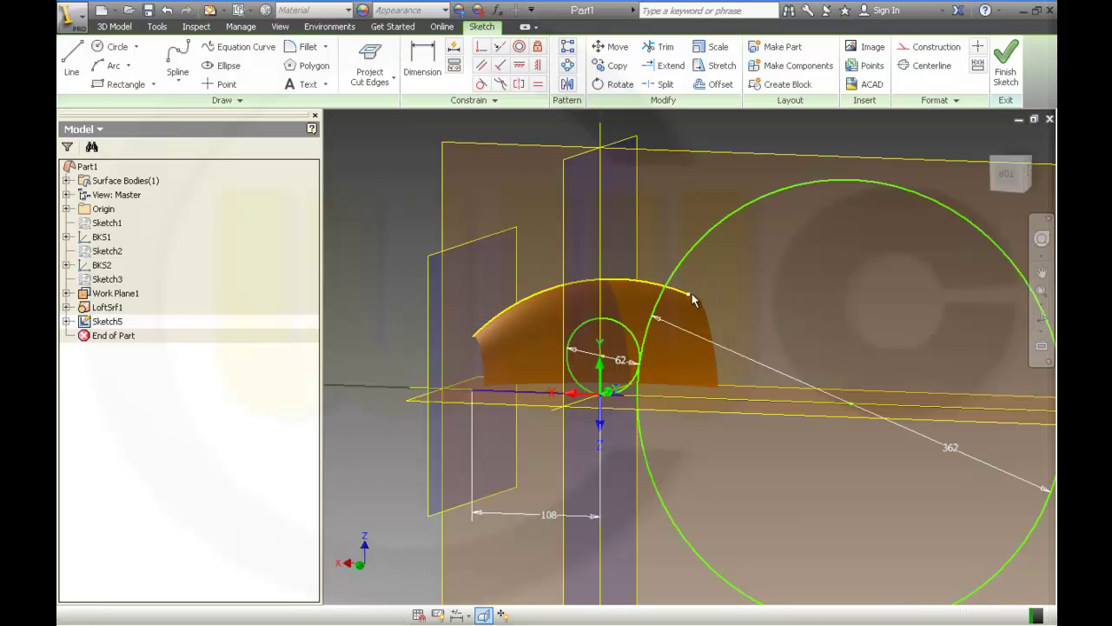
{"action": "left_click", "coordinate": [784, 316]}
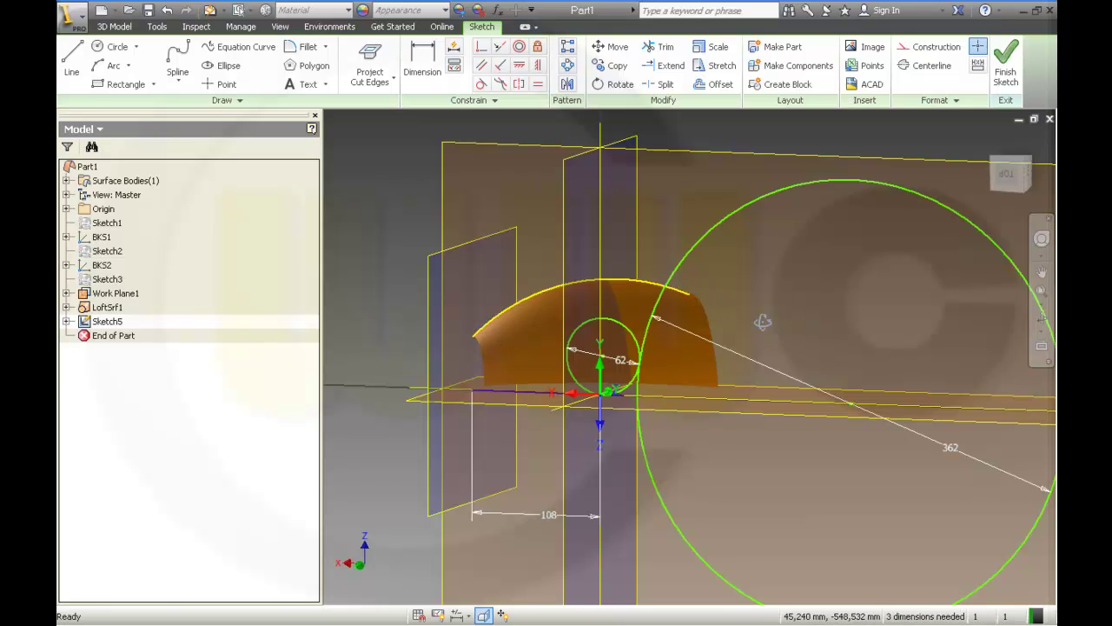
{"action": "middle_click_drag", "start_coordinate": [763, 321], "coordinate": [779, 315], "text": "shift"}
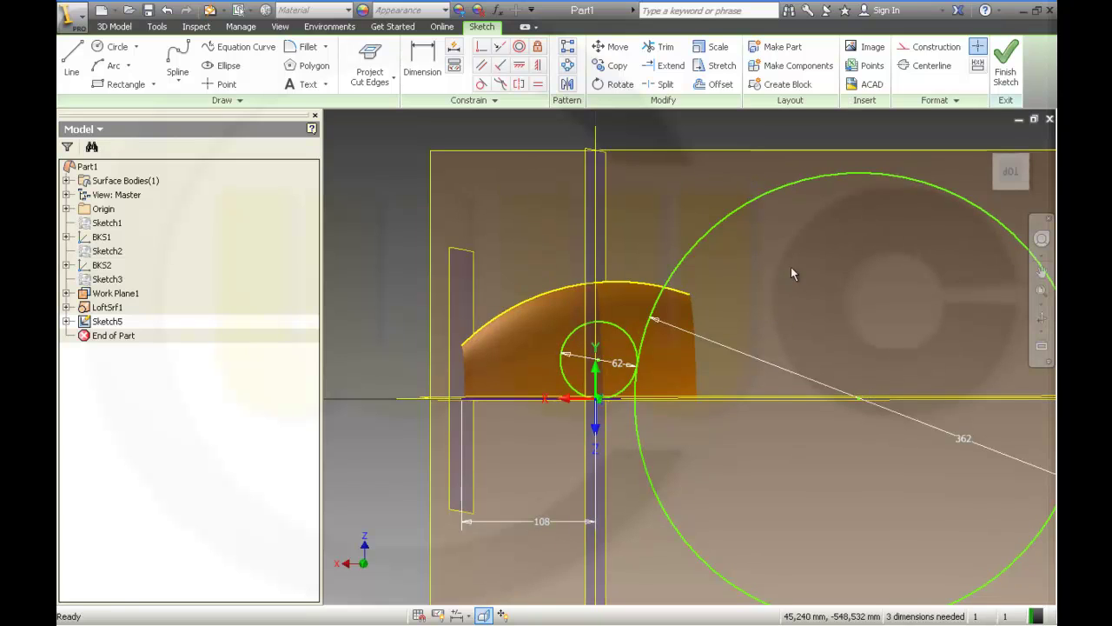
- Make the 362 mm circle coincident with the right endpoint of the projected loft curve
{"action": "left_click", "coordinate": [484, 52]}
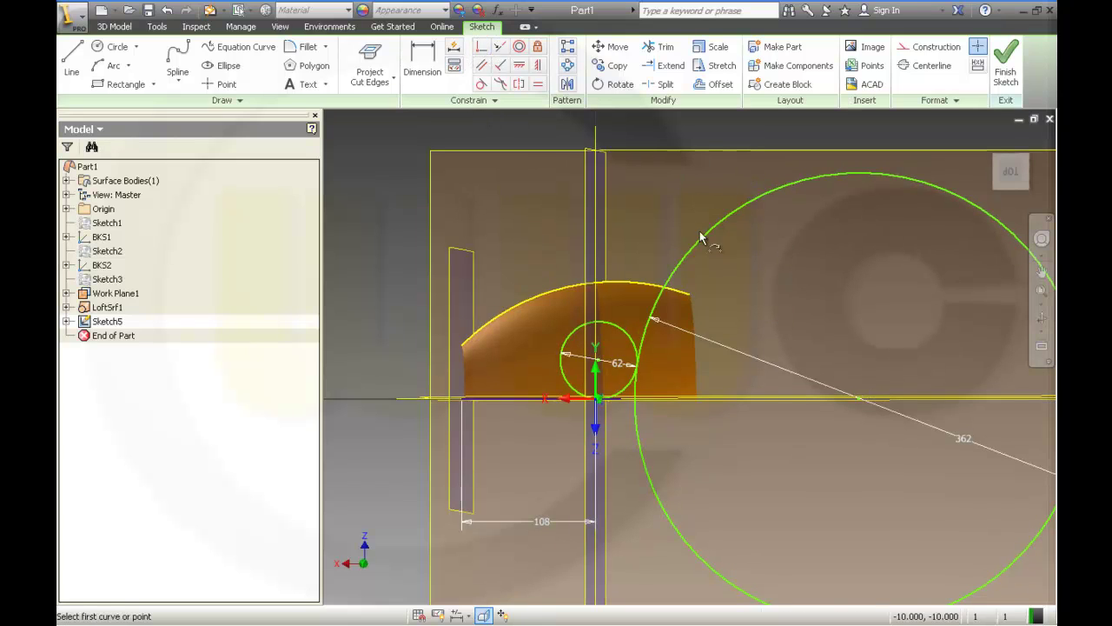
{"action": "left_click", "coordinate": [693, 300]}
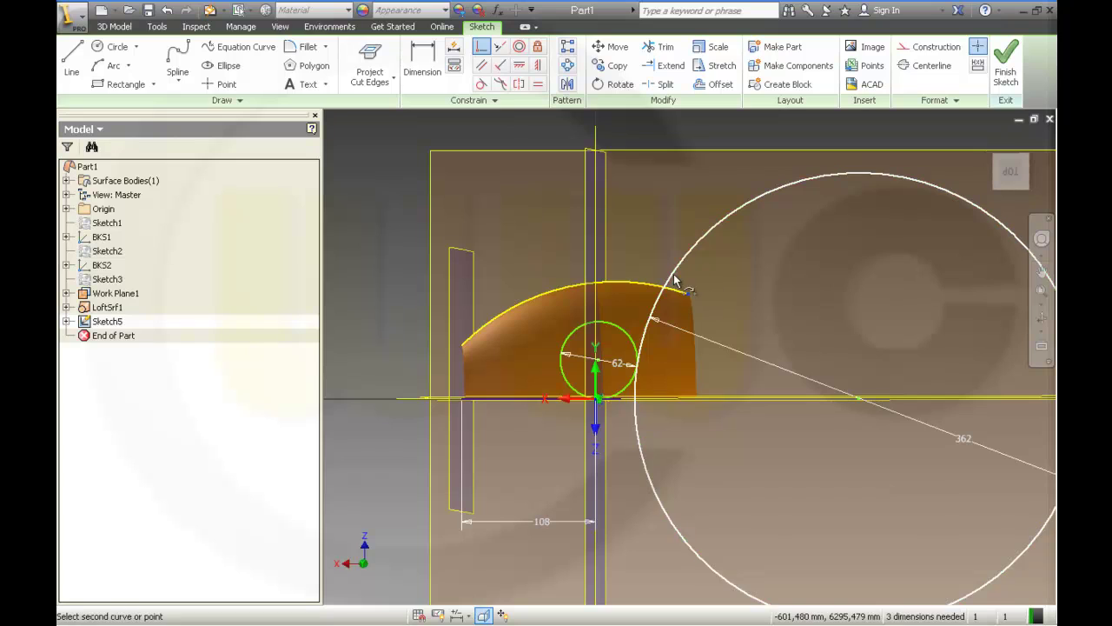
{"action": "left_click", "coordinate": [669, 290]}
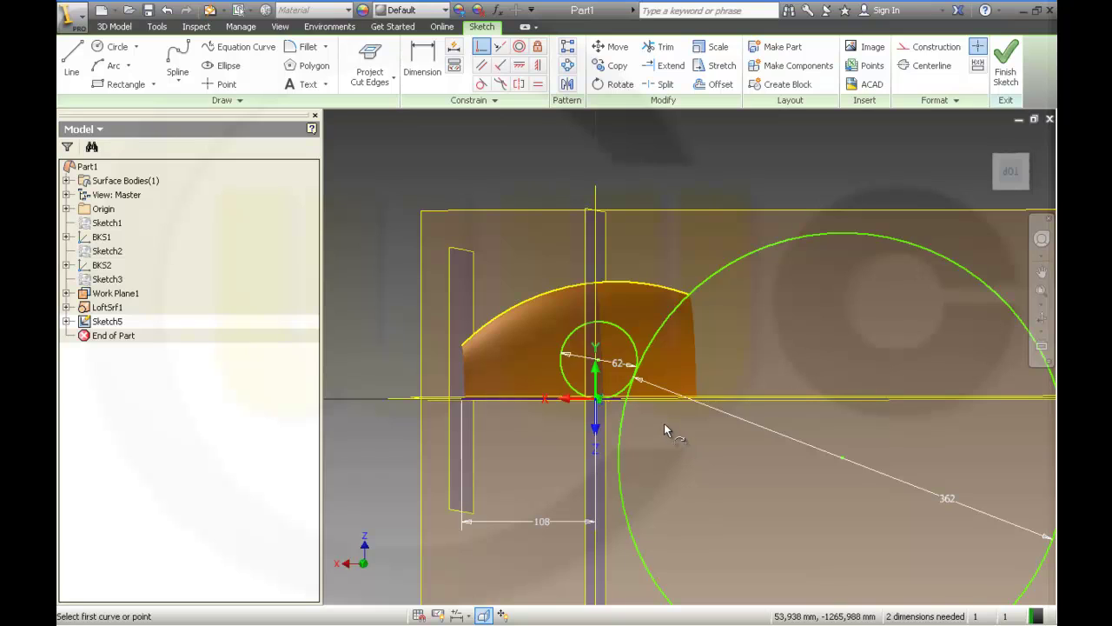
- Trim both circles to leave one continuous S-shaped curve from the line up to the projected curve's right endpoint
{"action": "left_click", "coordinate": [660, 46]}
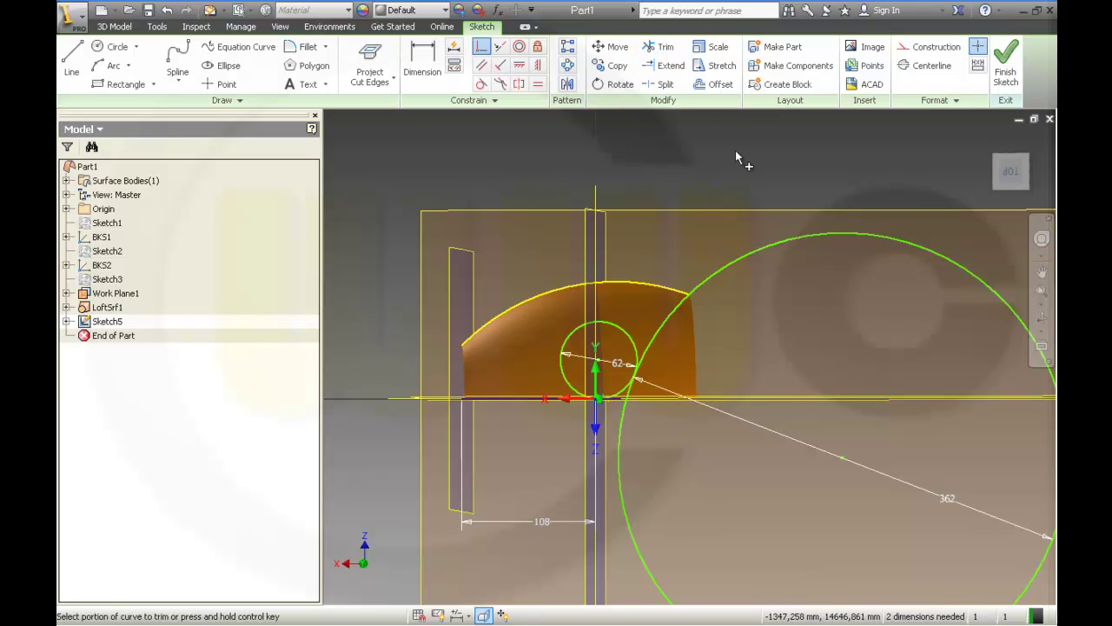
{"action": "left_click", "coordinate": [720, 275]}
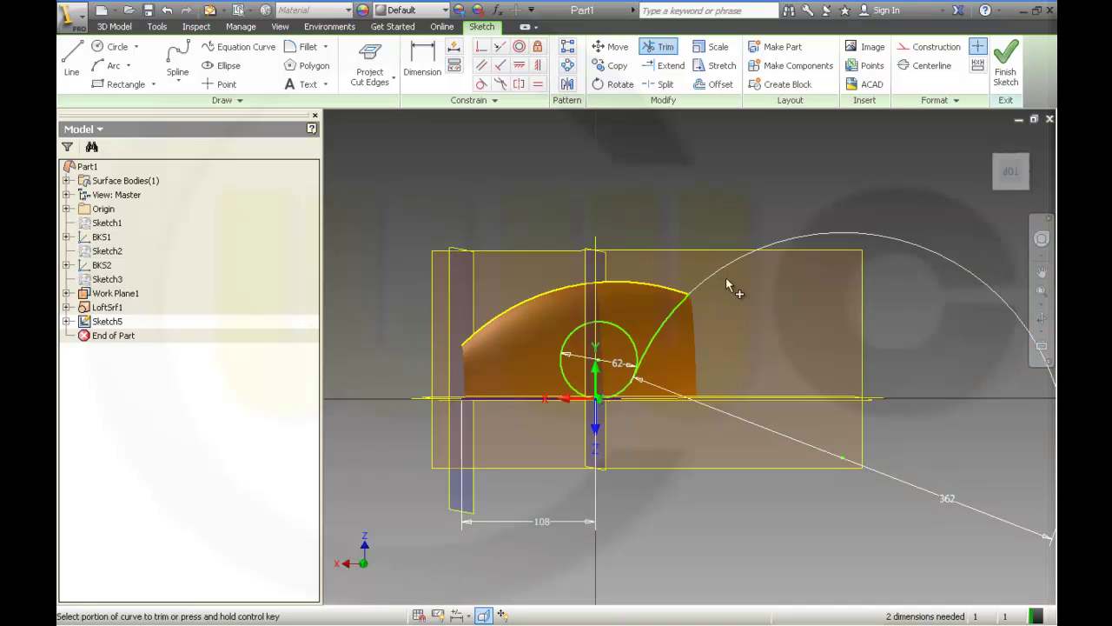
{"action": "left_click", "coordinate": [621, 330]}
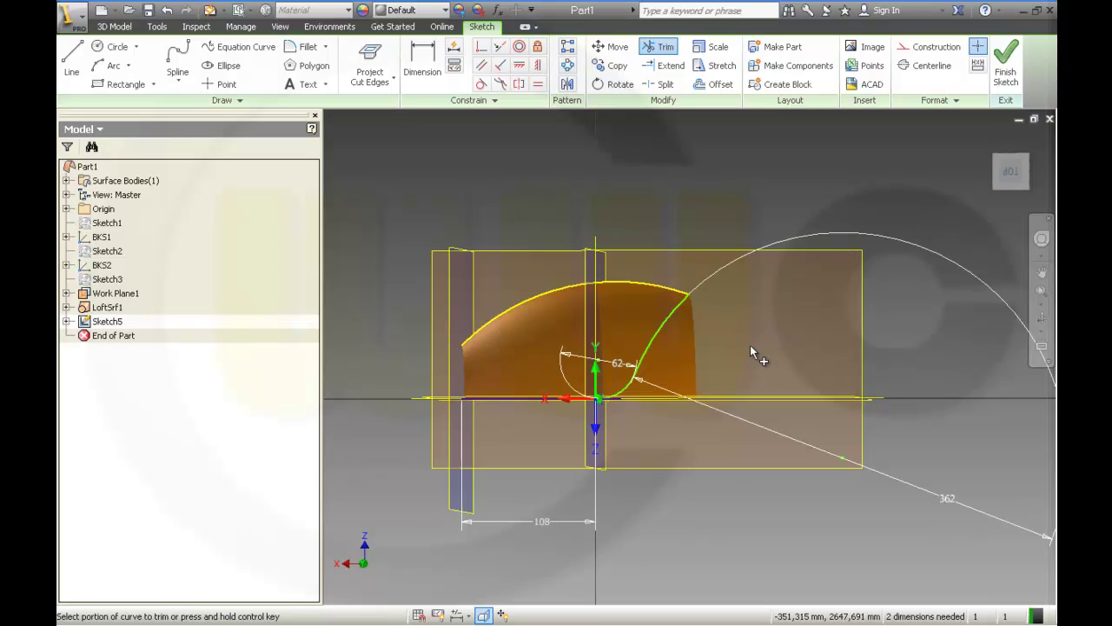
{"action": "scroll", "coordinate": [751, 347], "scroll_direction": "down", "scroll_amount": 2}
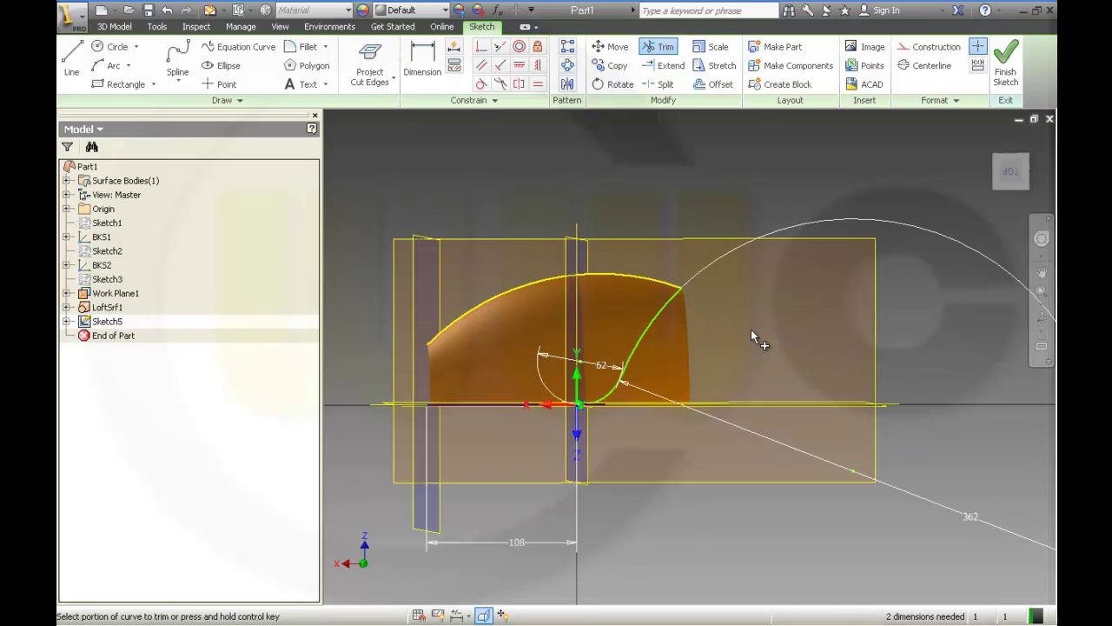
{"action": "key", "text": "Escape"}
- Convert the projected loft curve to construction geometry
{"action": "left_click", "coordinate": [658, 280]}
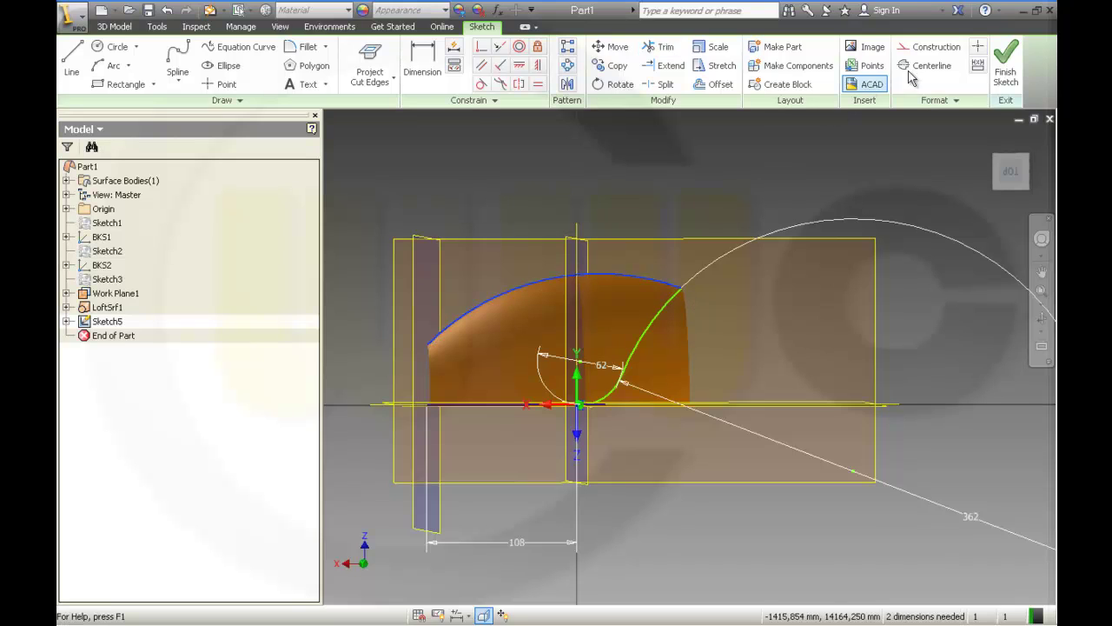
{"action": "left_click", "coordinate": [932, 46]}
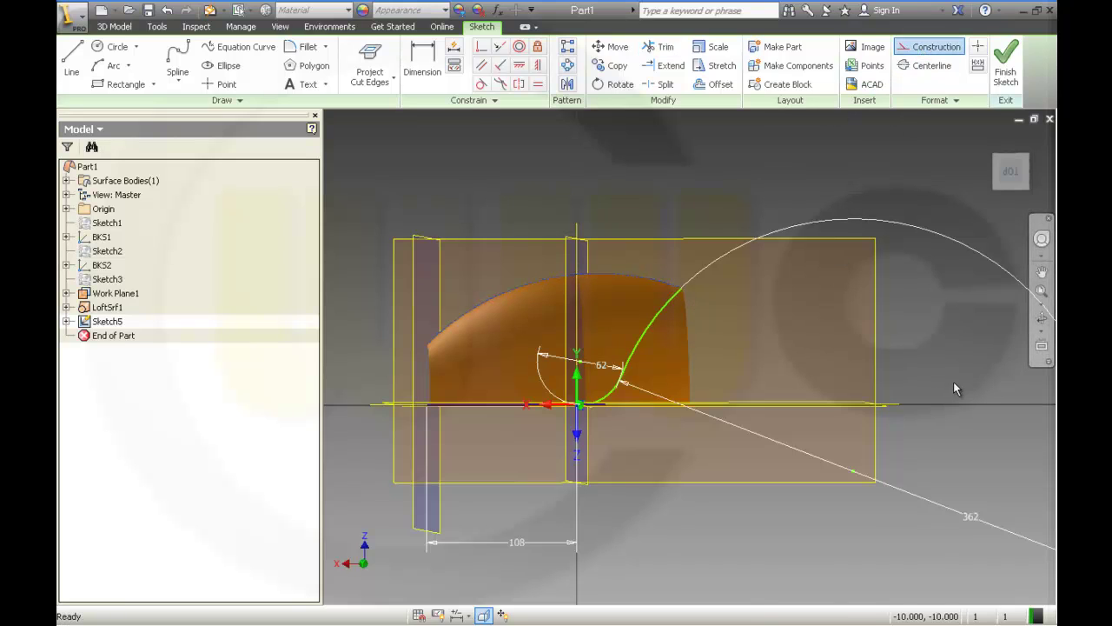
{"action": "key", "text": "Escape"}
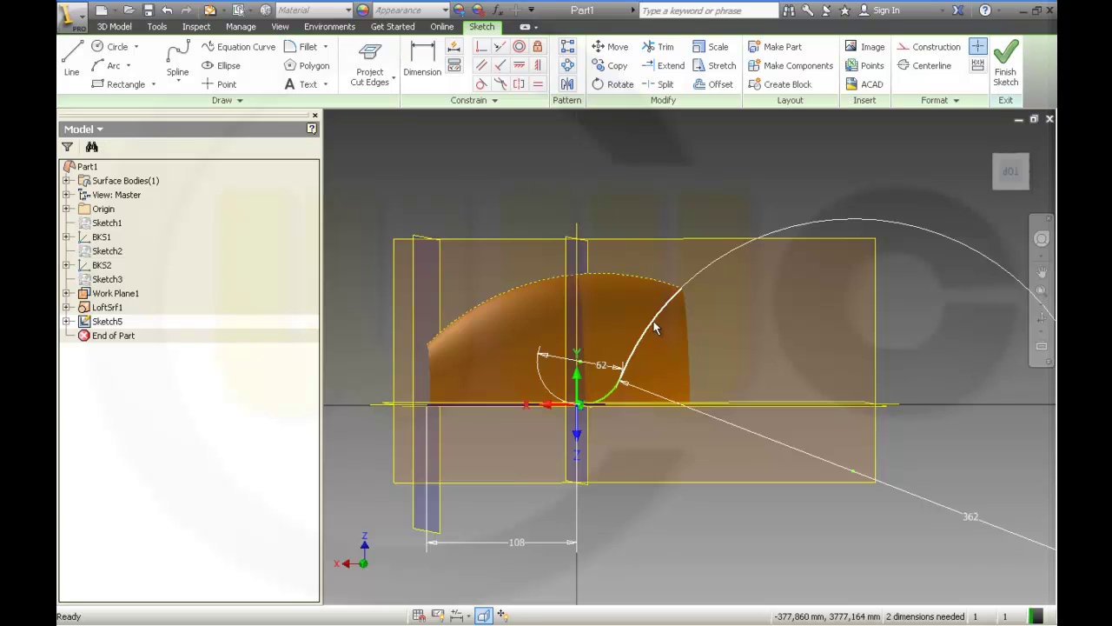
- Align the center of the 62 mm arc vertically with the origin to fix the S-curve's position
{"action": "left_click_drag", "start_coordinate": [661, 314], "coordinate": [683, 331]}
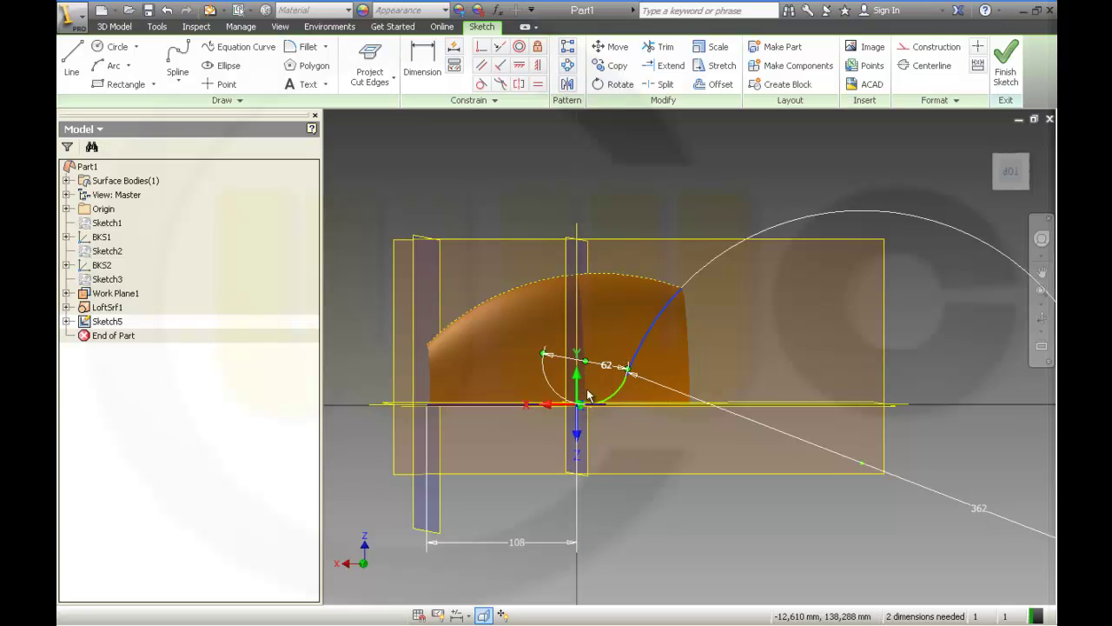
{"action": "left_click", "coordinate": [539, 68]}
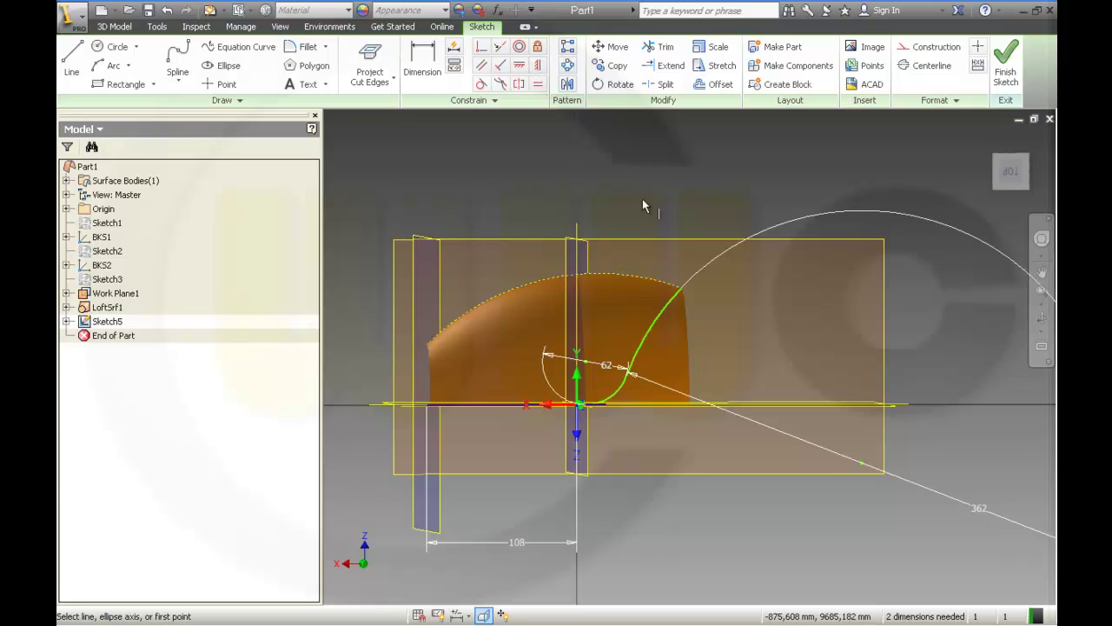
{"action": "left_click", "coordinate": [587, 377]}
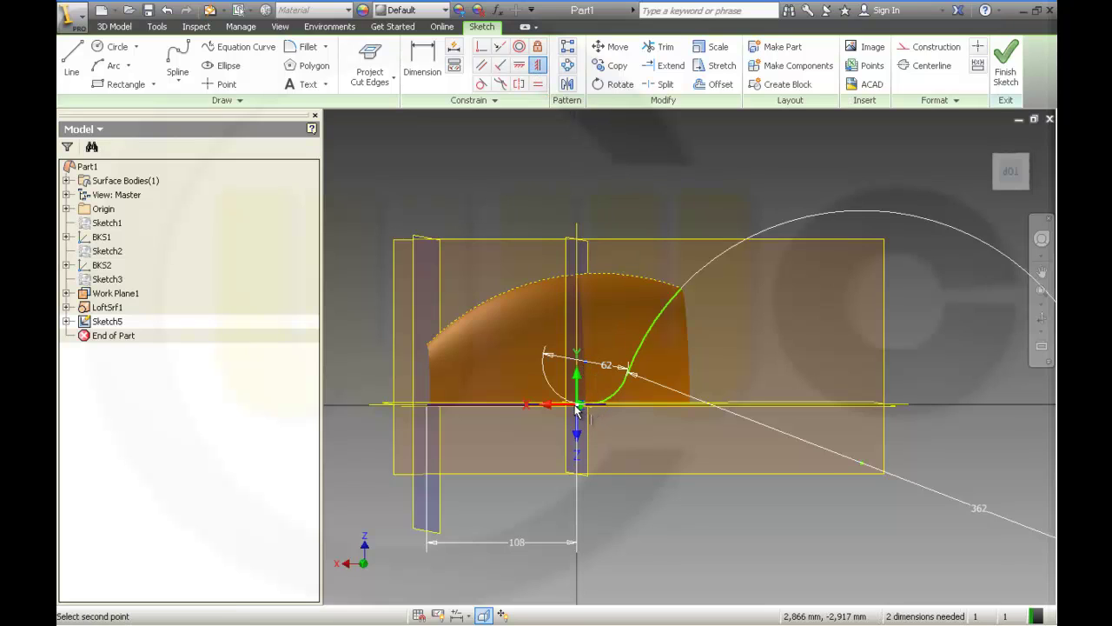
{"action": "left_click", "coordinate": [579, 405]}
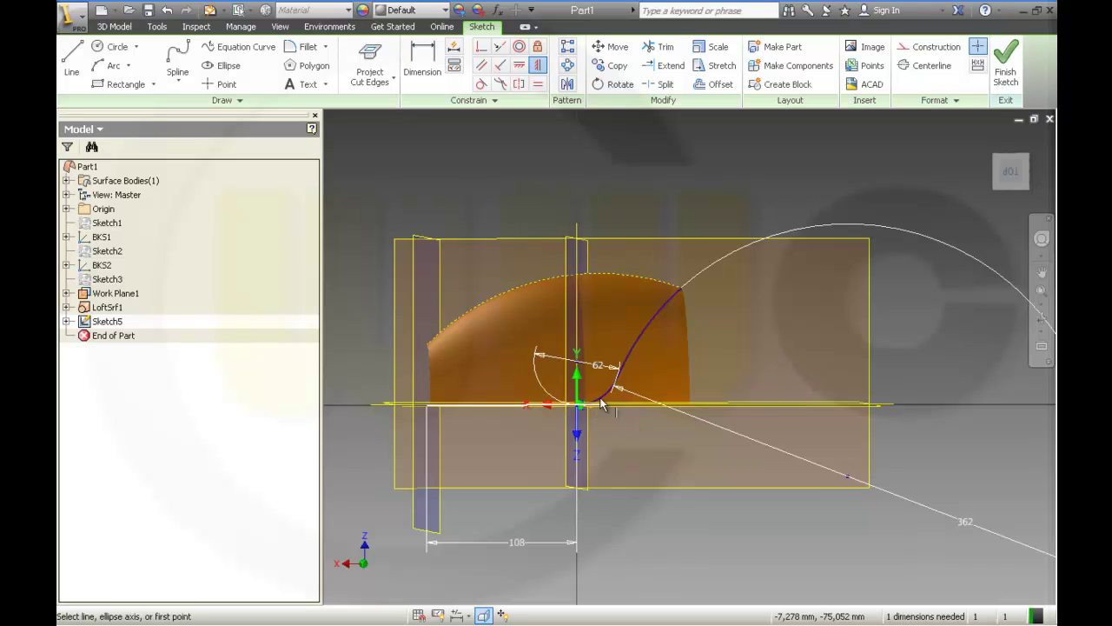
- Trim the excess of the horizontal line beyond its tangent point with the small arc and finish the sketch
{"action": "left_click", "coordinate": [660, 46]}
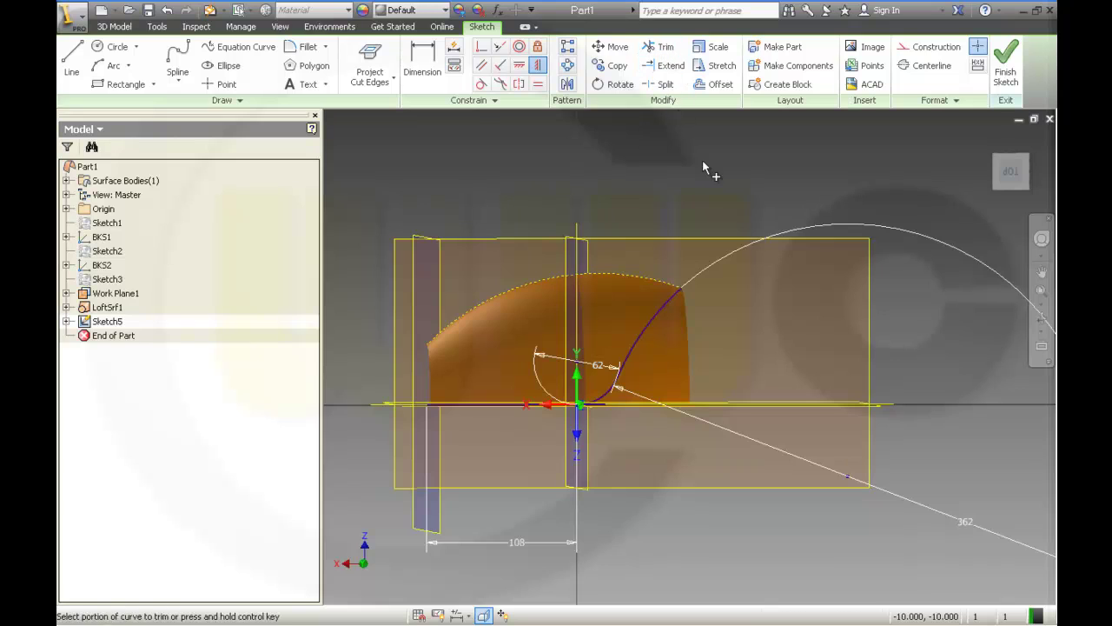
{"action": "left_click", "coordinate": [597, 406]}
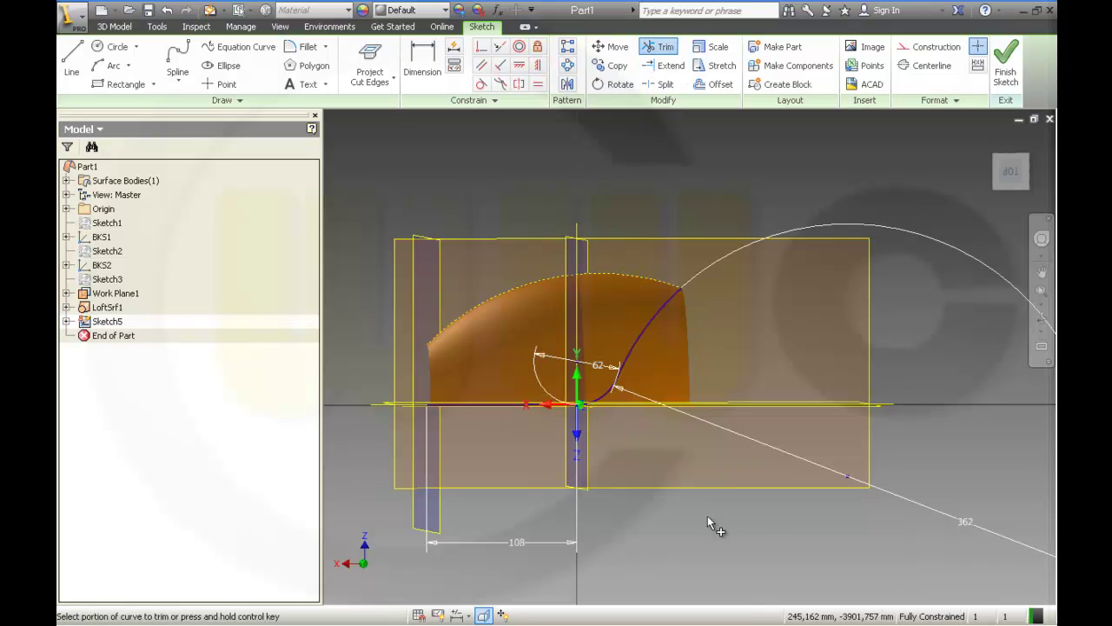
{"action": "left_click", "coordinate": [1005, 62]}
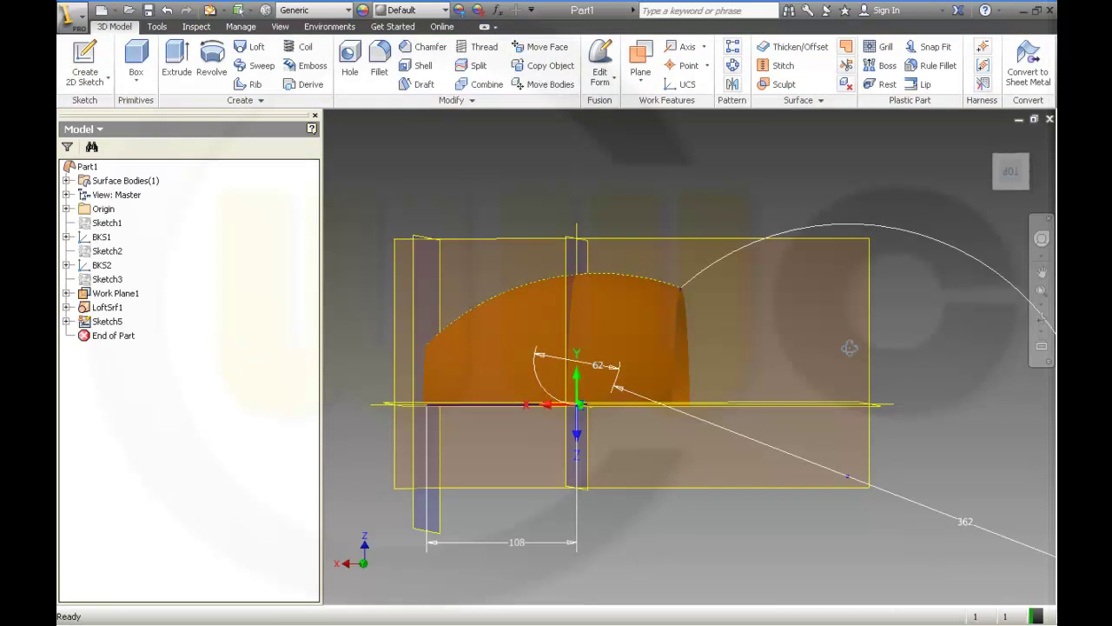
- Hide the dimensions of Sketch5 in the model view
{"action": "middle_click_drag", "start_coordinate": [885, 351], "coordinate": [826, 354], "text": "shift"}
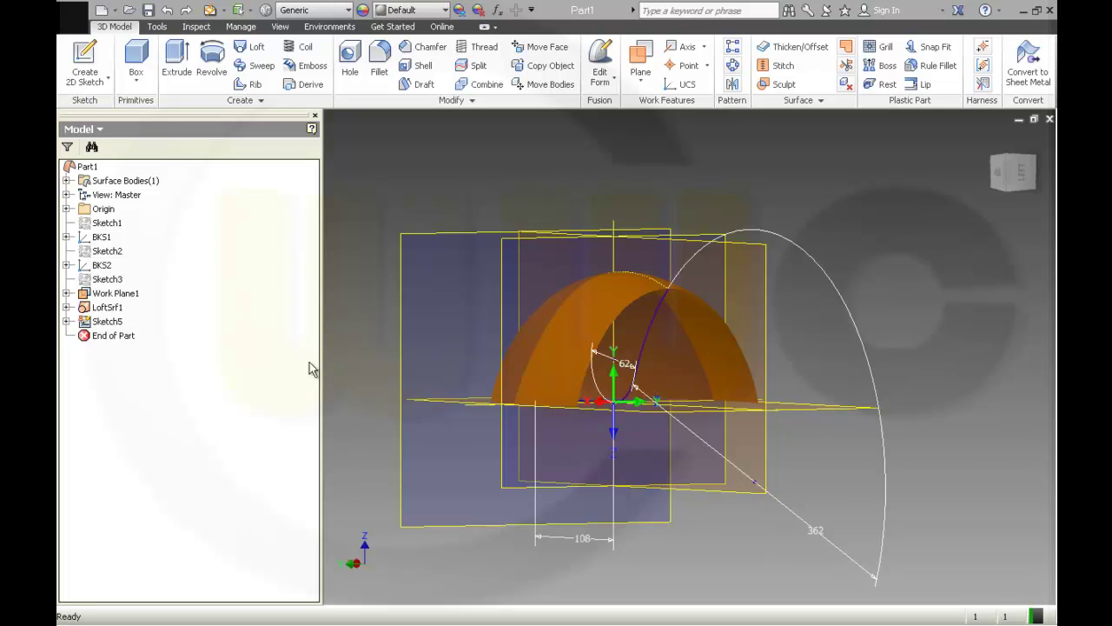
{"action": "left_click", "coordinate": [107, 322]}
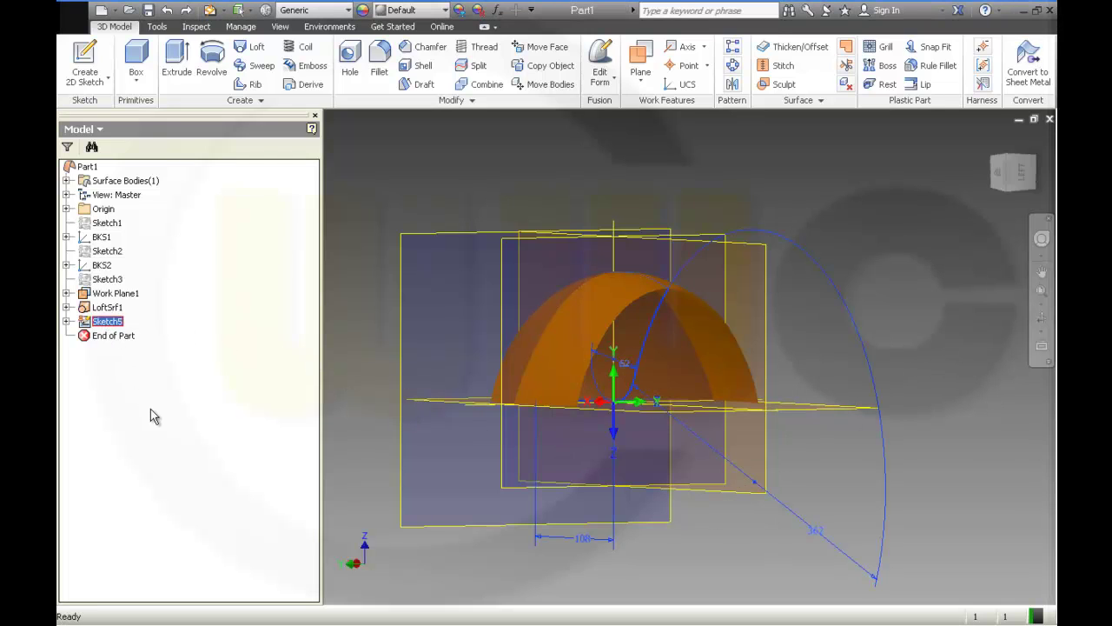
{"action": "left_click", "coordinate": [159, 507]}
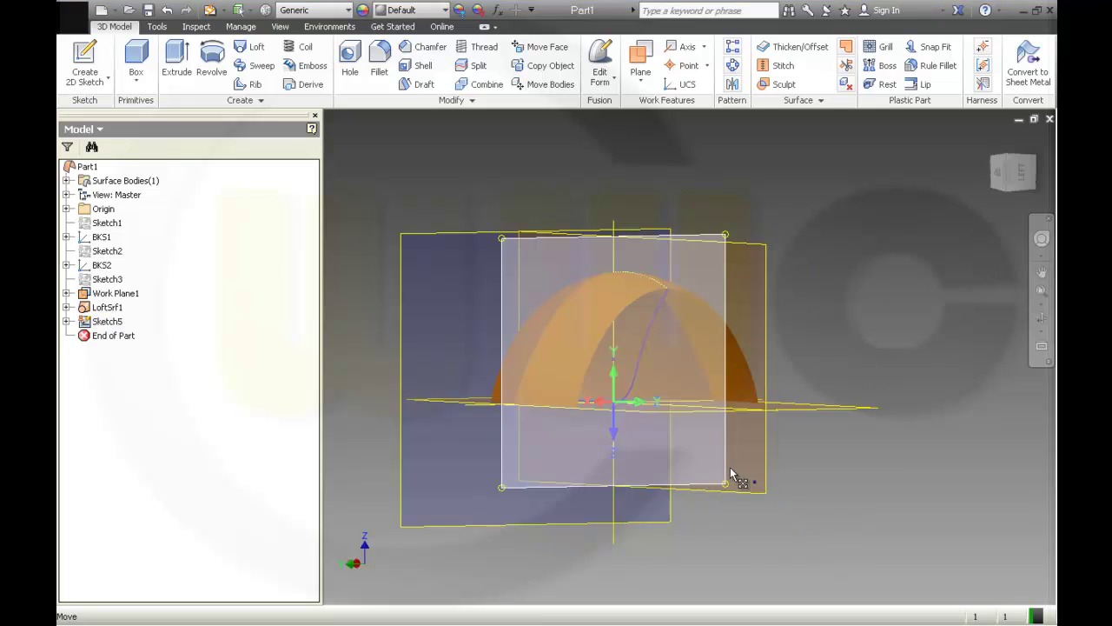
- Trim the lofted surface with the Sketch5 curve, removing the portions on both flanks below the S-curve
{"action": "left_click", "coordinate": [846, 66]}
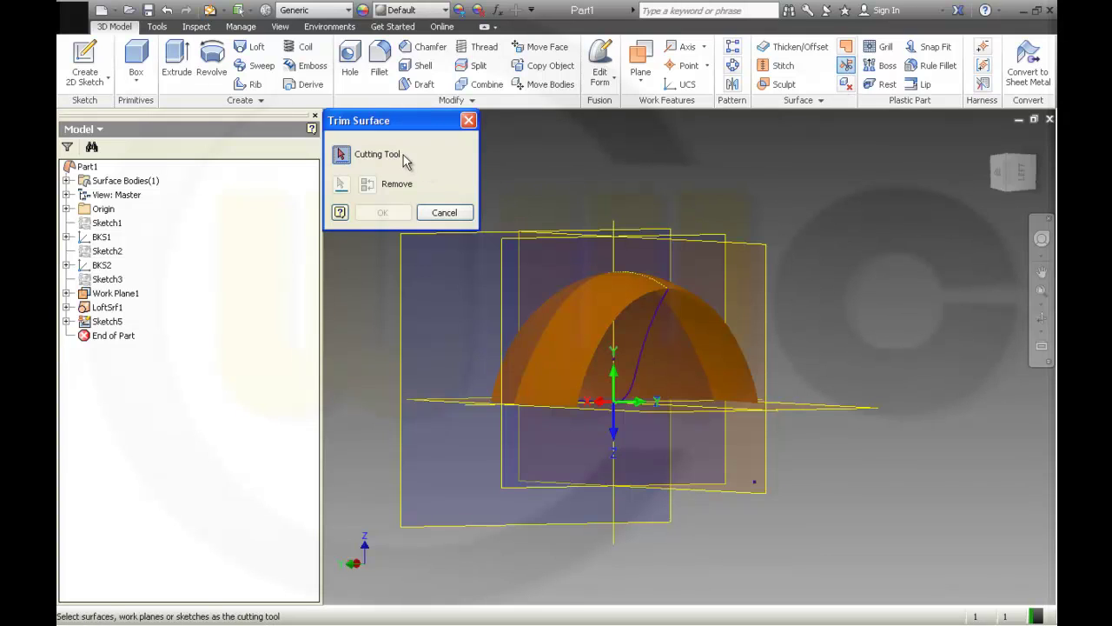
{"action": "left_click", "coordinate": [644, 346]}
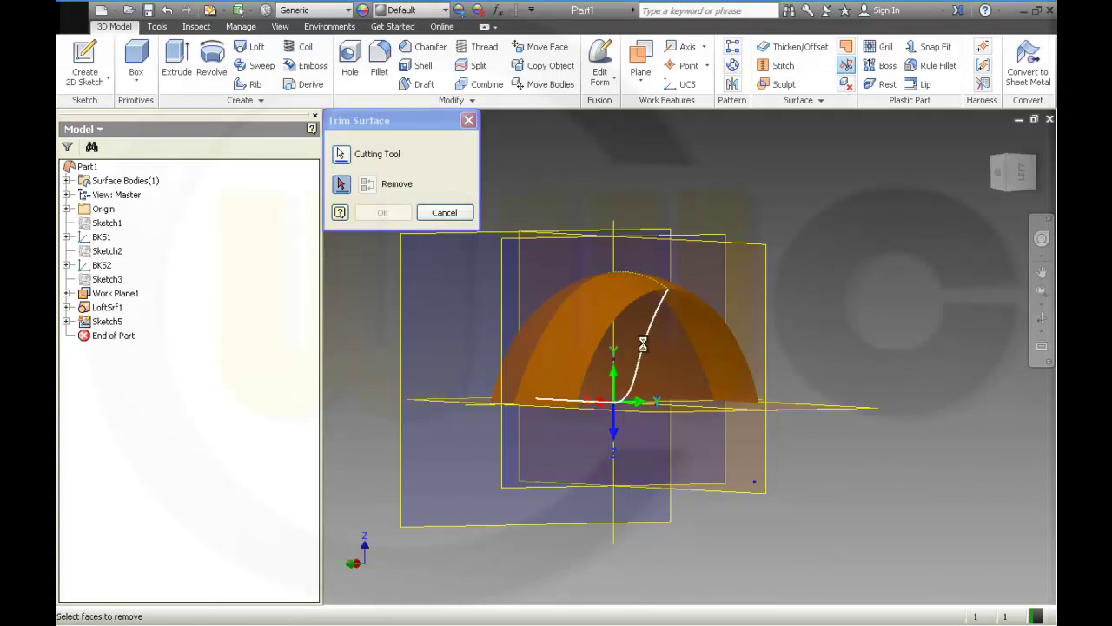
{"action": "middle_click_drag", "start_coordinate": [827, 331], "coordinate": [884, 345], "text": "shift"}
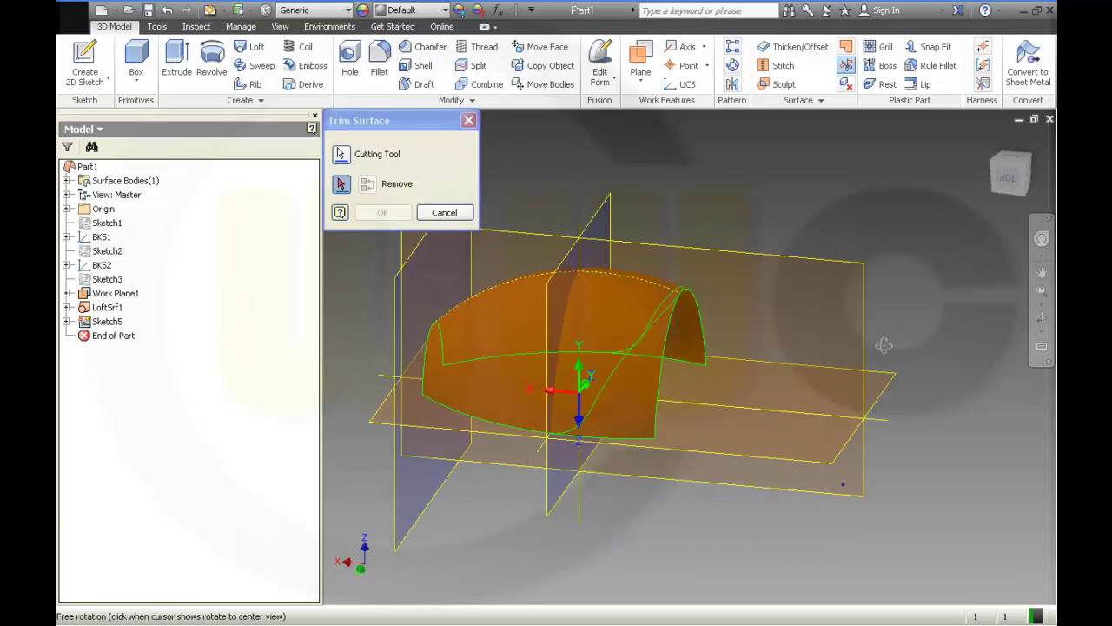
{"action": "left_click", "coordinate": [644, 396]}
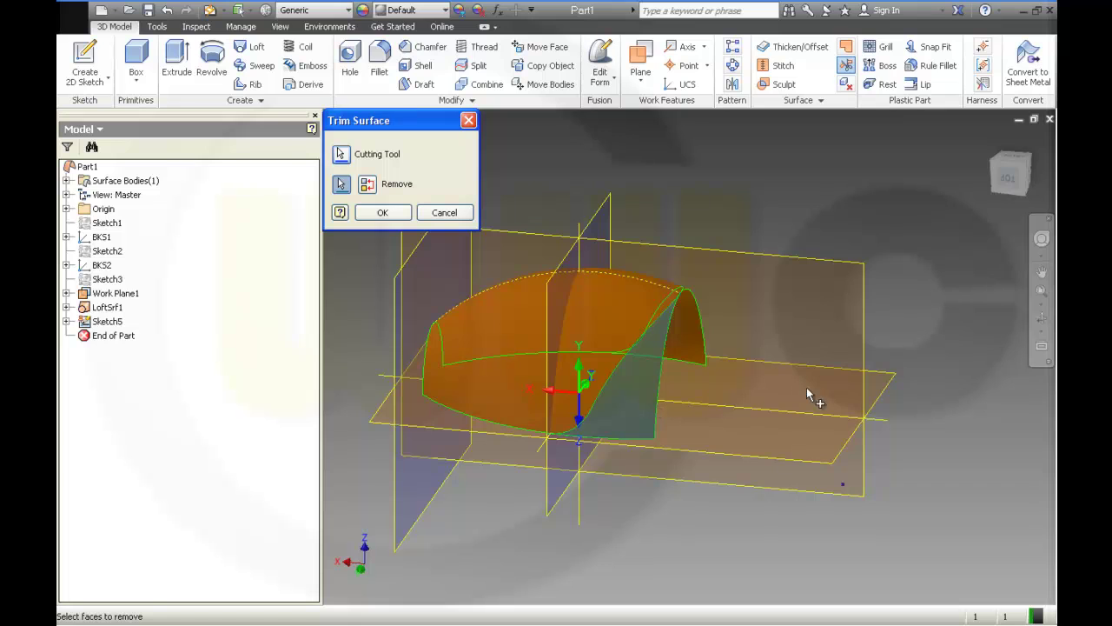
{"action": "middle_click_drag", "start_coordinate": [807, 396], "coordinate": [672, 390], "text": "shift"}
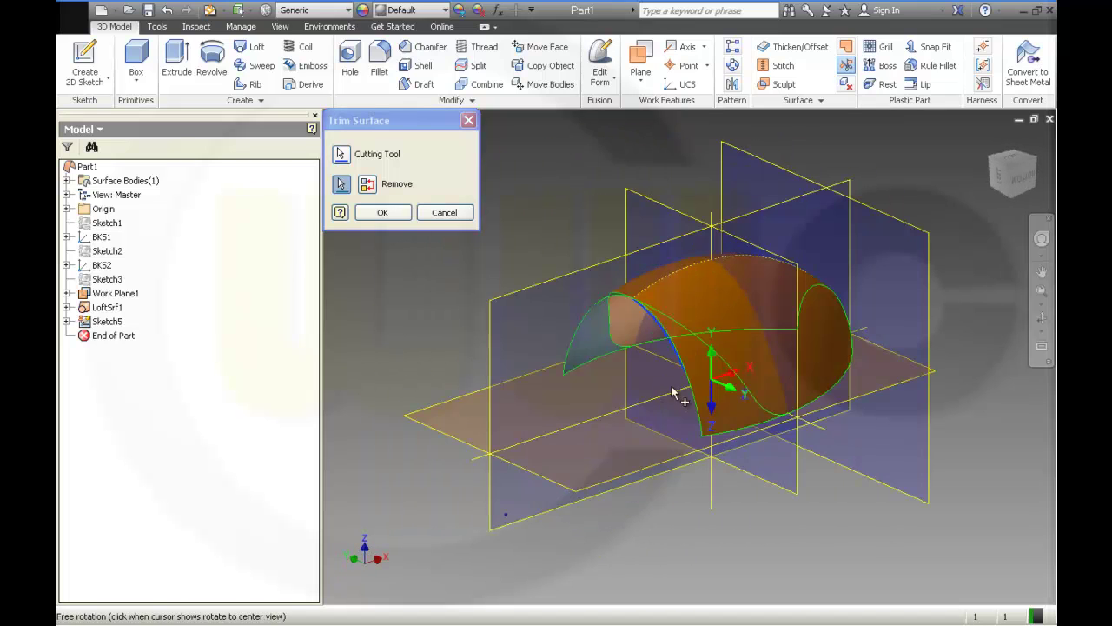
{"action": "left_click", "coordinate": [730, 411]}
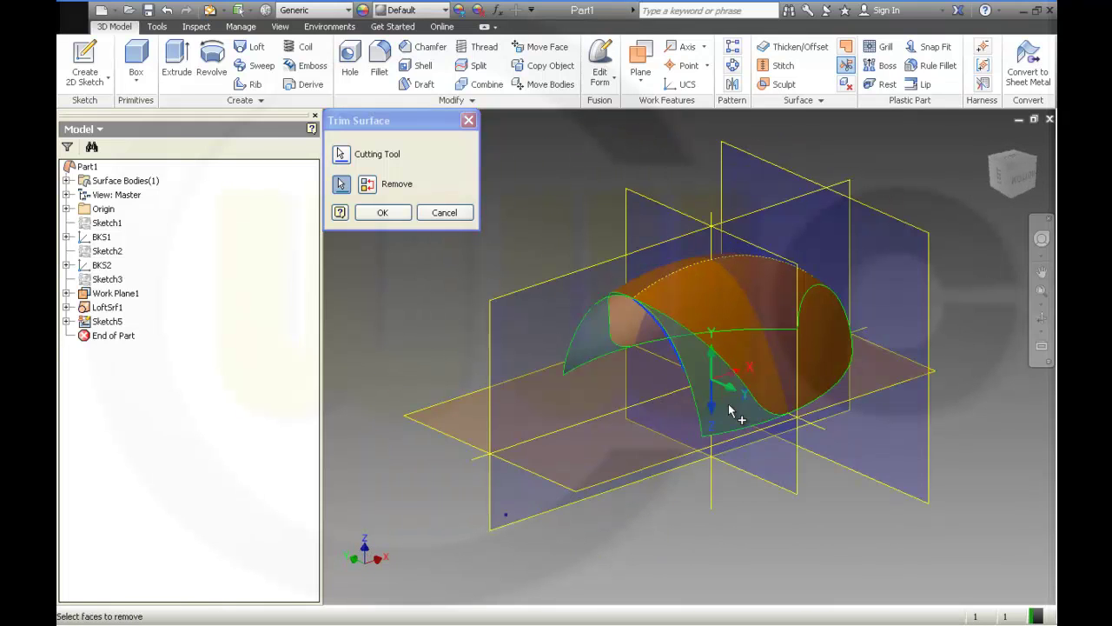
{"action": "left_click", "coordinate": [395, 214]}
- Set the model's visual style to Shaded with Edges
{"action": "middle_click_drag", "start_coordinate": [489, 303], "coordinate": [629, 312], "text": "shift"}
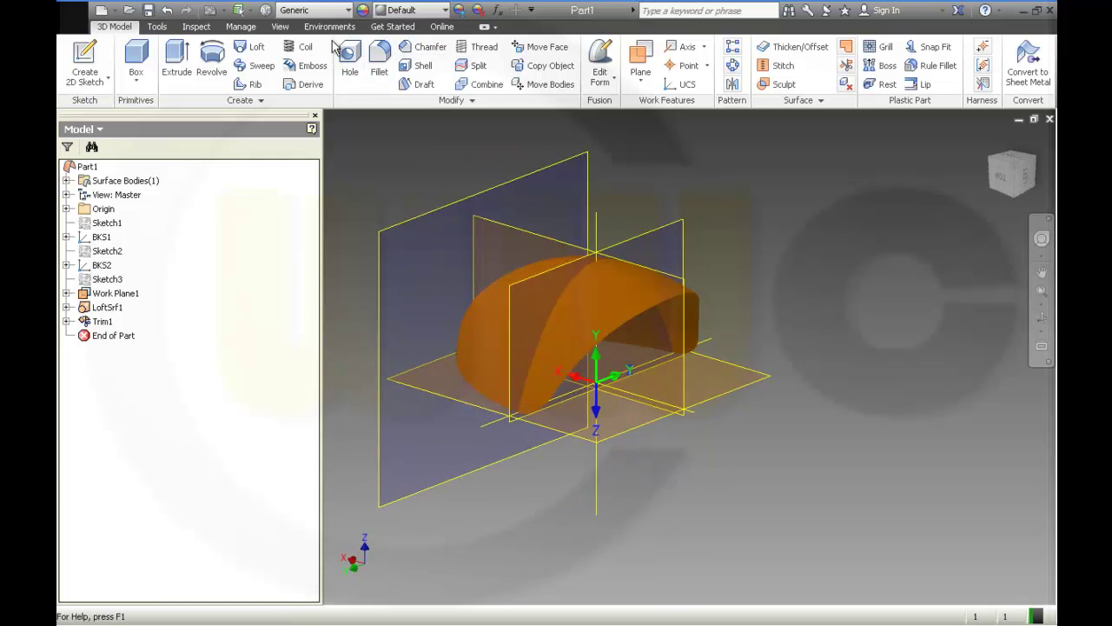
{"action": "left_click", "coordinate": [279, 27]}
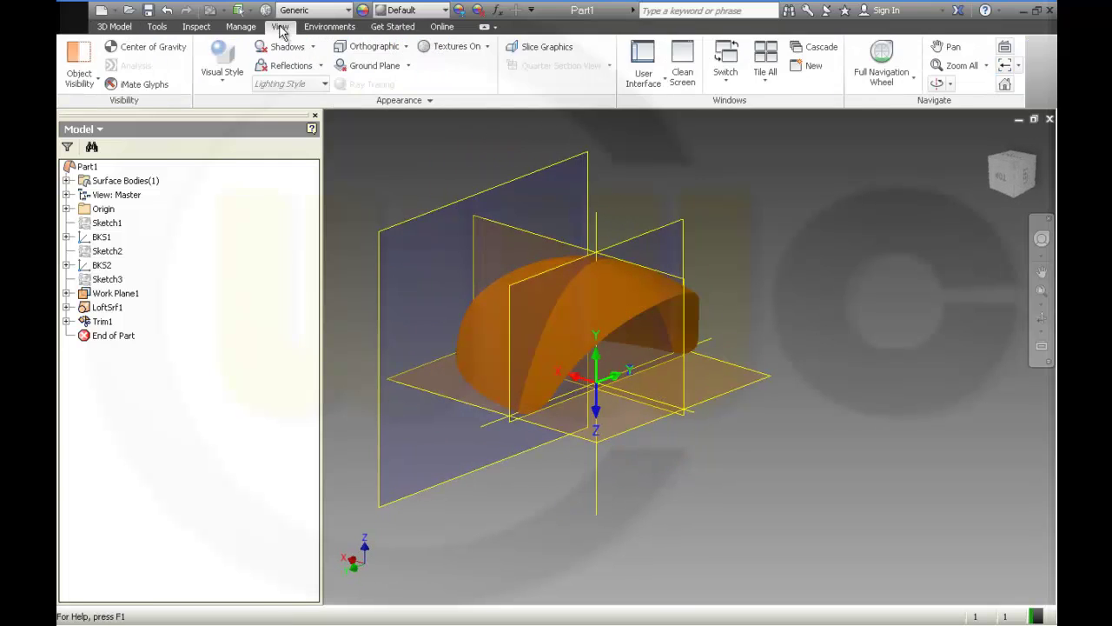
{"action": "left_click", "coordinate": [225, 85]}
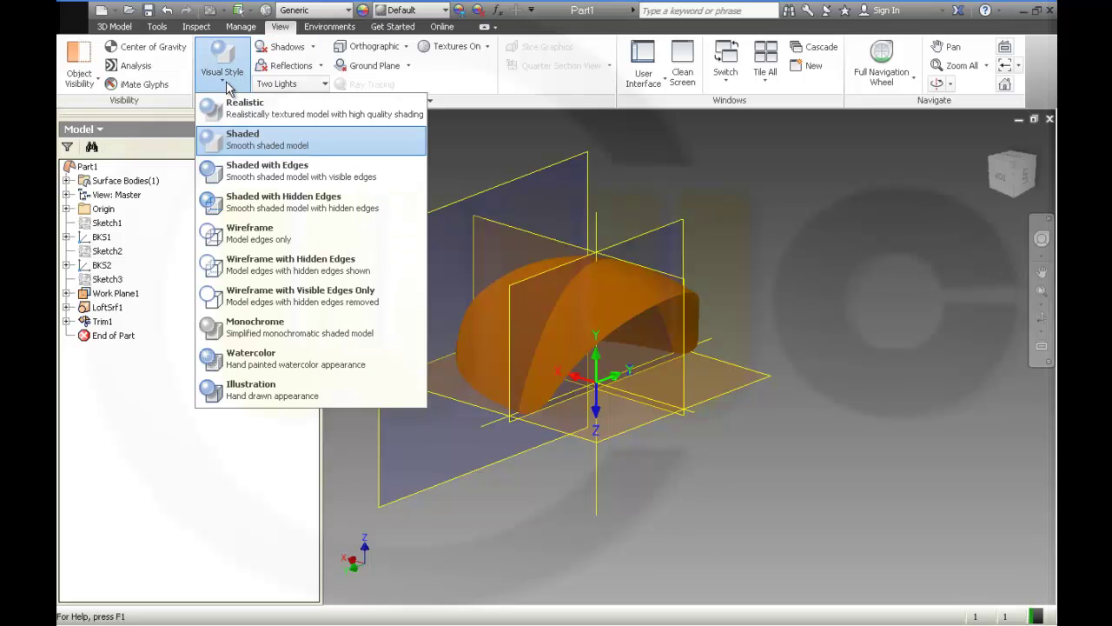
{"action": "left_click", "coordinate": [270, 170]}
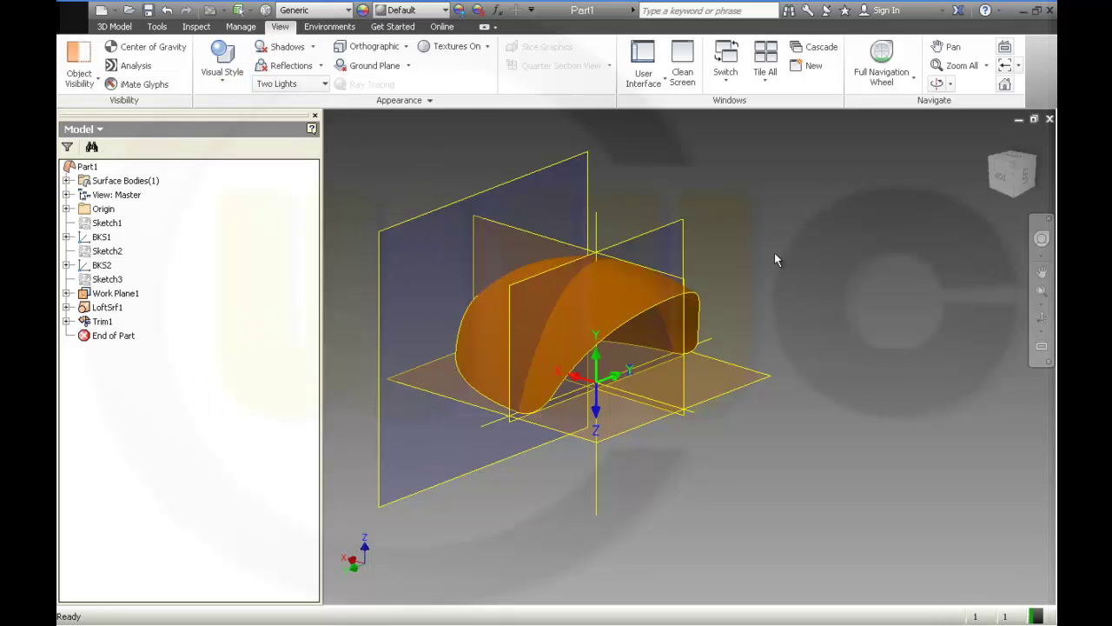
- Create a new sketch on the horizontal origin plane and slice the graphics at the sketch plane
{"action": "middle_click_drag", "start_coordinate": [760, 313], "coordinate": [822, 349], "text": "shift"}
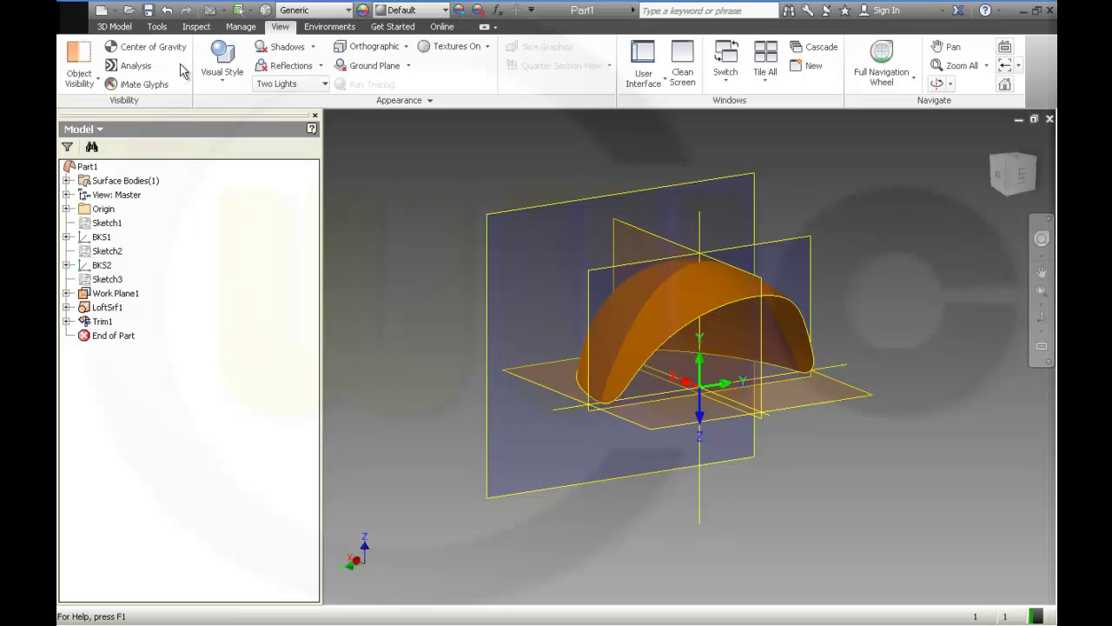
{"action": "left_click", "coordinate": [114, 27]}
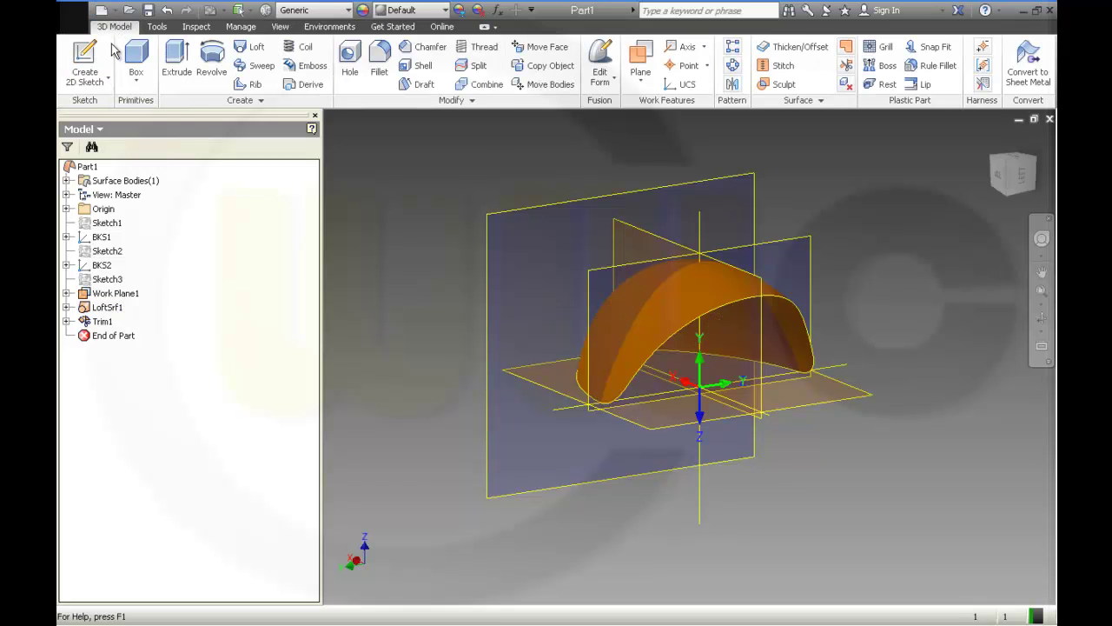
{"action": "left_click", "coordinate": [87, 59]}
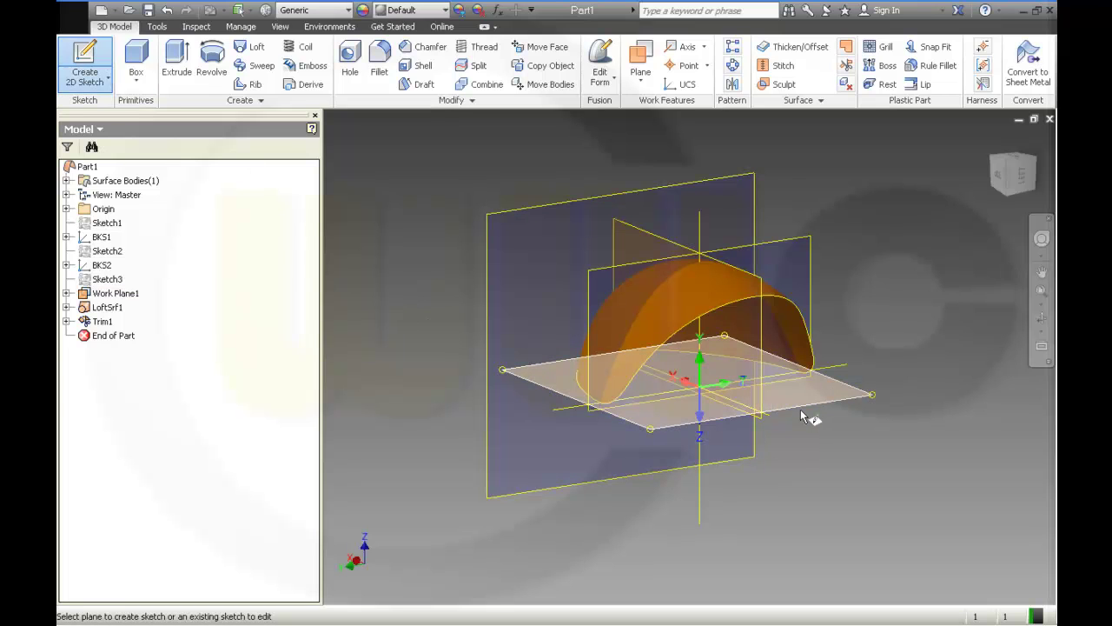
{"action": "left_click", "coordinate": [801, 414]}
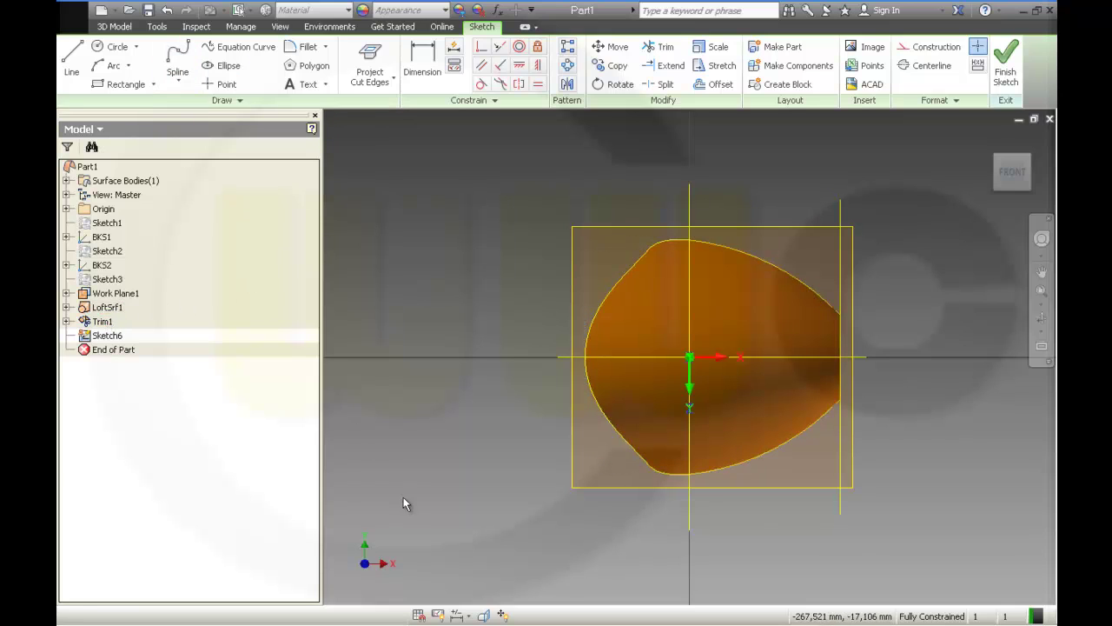
{"action": "left_click", "coordinate": [485, 614]}
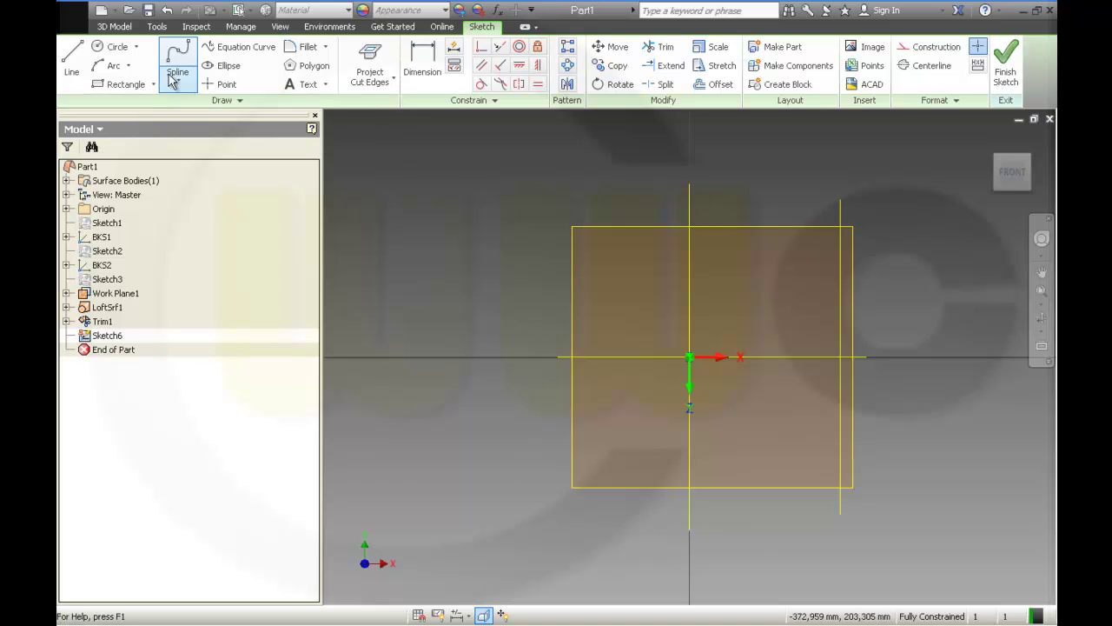
{"action": "left_click", "coordinate": [136, 47]}
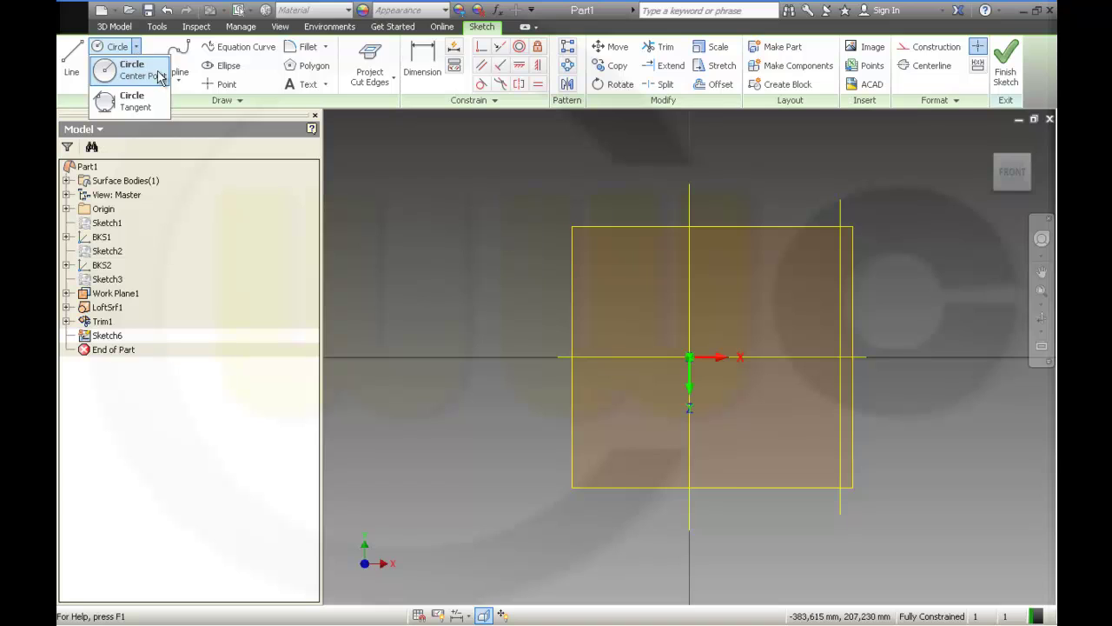
{"action": "left_click", "coordinate": [384, 158]}
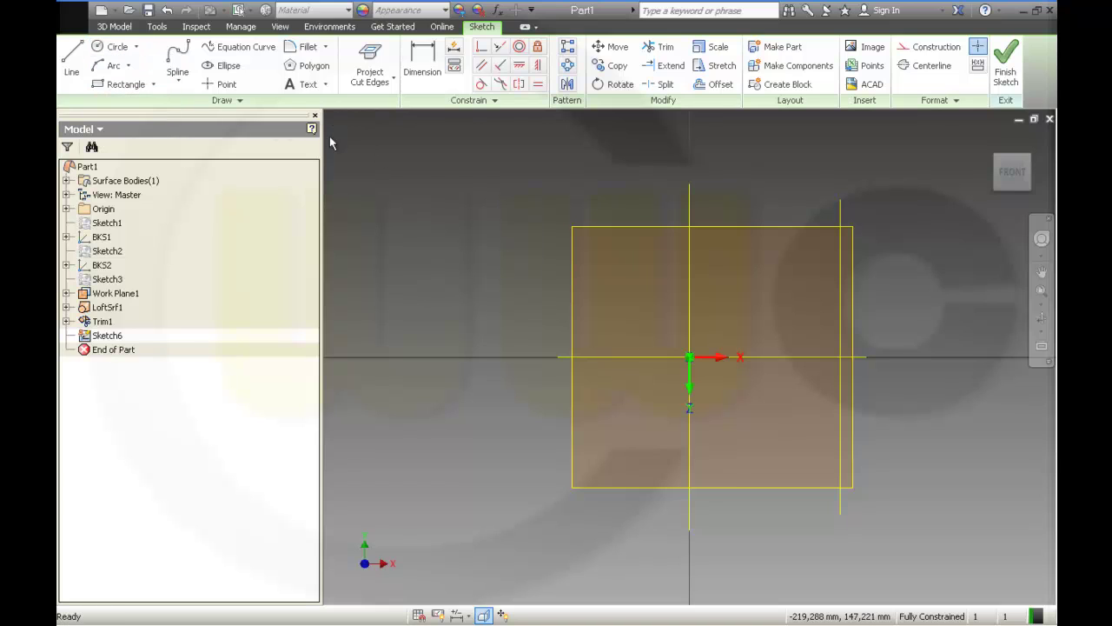
{"action": "left_click", "coordinate": [155, 85]}
{"action": "left_click", "coordinate": [423, 158]}
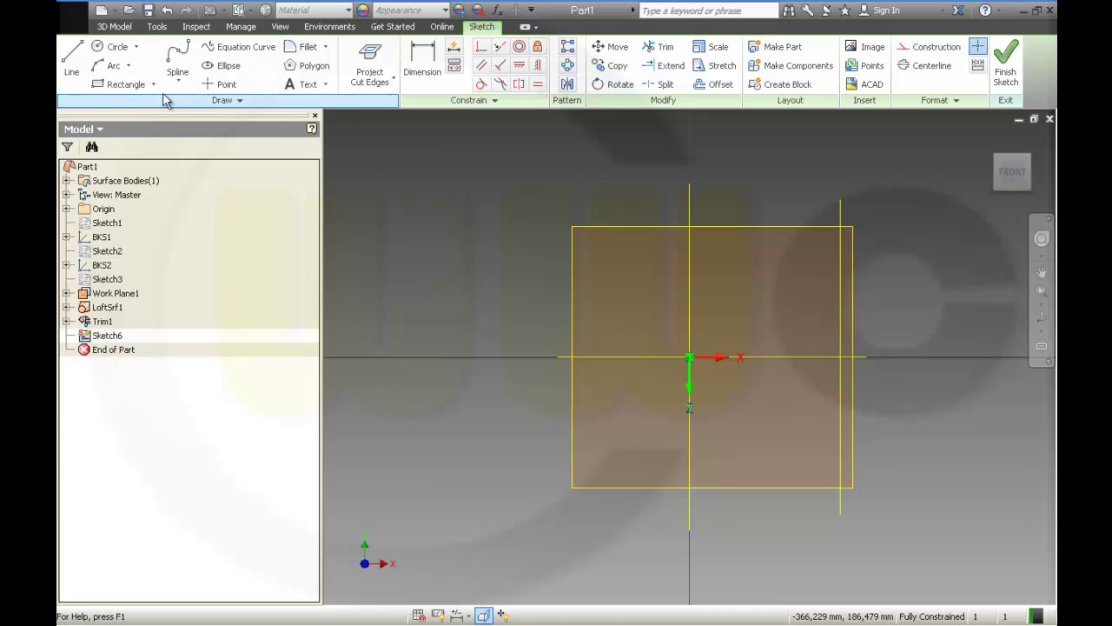
- Sketch two 18 mm diameter circles, one above the other, on the negative X side on opposite sides of the X axis
{"action": "left_click", "coordinate": [103, 49]}
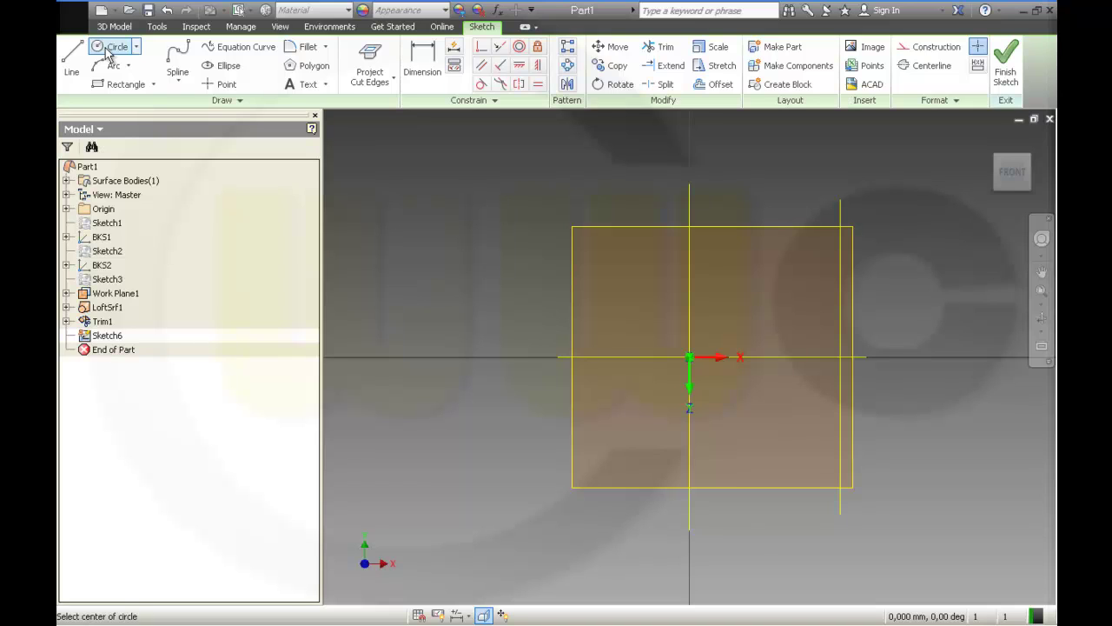
{"action": "left_click", "coordinate": [632, 303]}
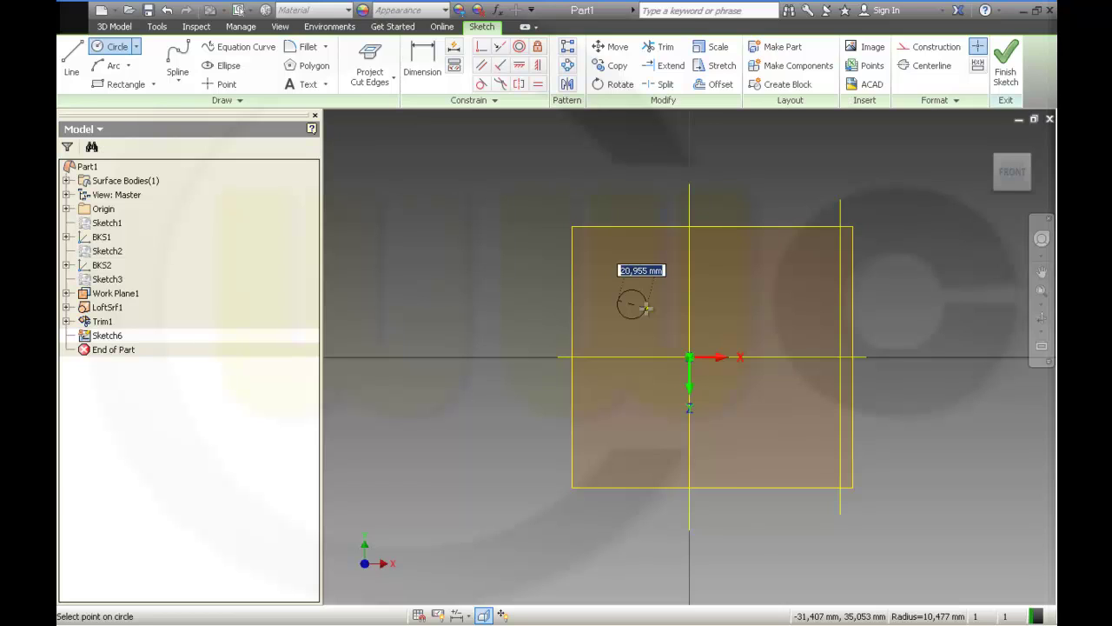
{"action": "type", "text": "1"}
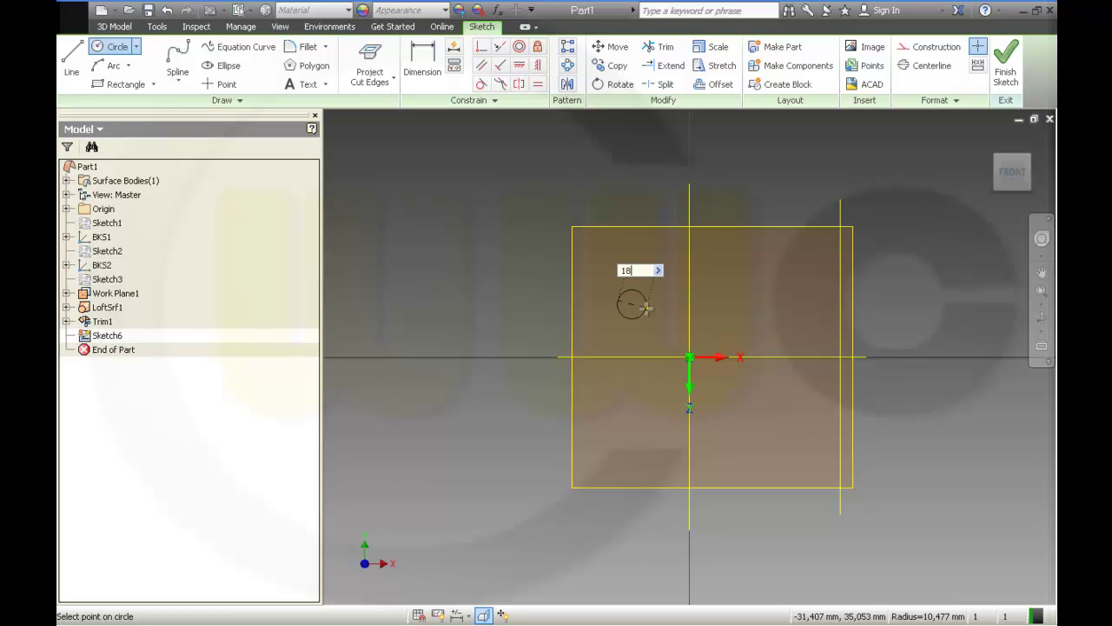
{"action": "type", "text": "8"}
{"action": "key", "text": "Return"}
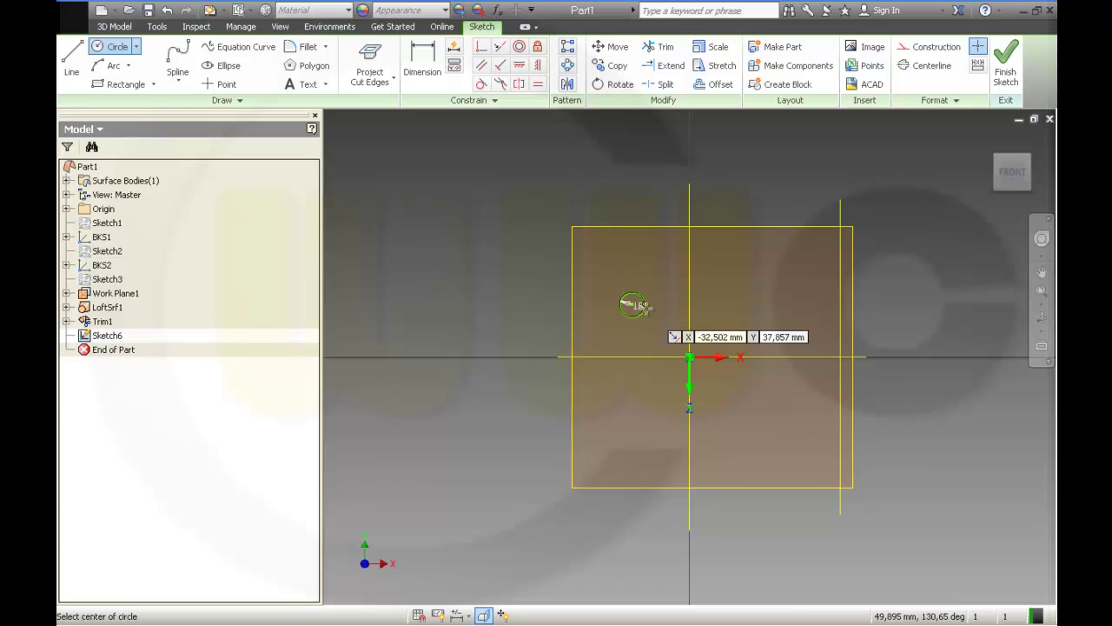
{"action": "left_click", "coordinate": [633, 398]}
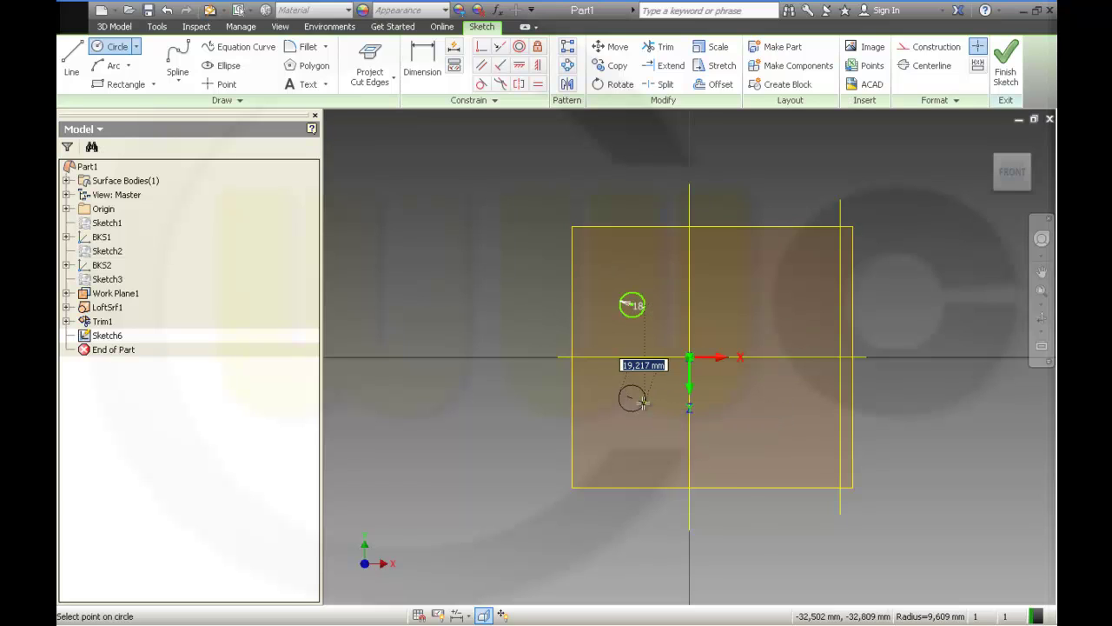
{"action": "type", "text": "18"}
{"action": "key", "text": "Return"}
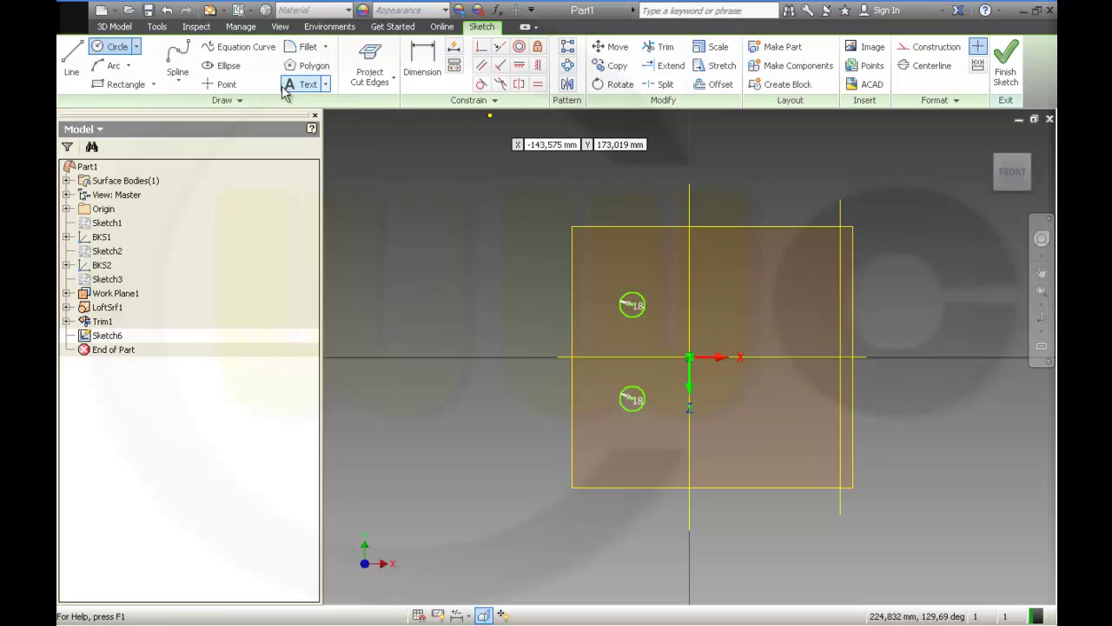
- Sketch two vertical lines flanking the two circles, the one nearer the origin about 98 mm long
{"action": "left_click", "coordinate": [71, 62]}
{"action": "left_click", "coordinate": [604, 292]}
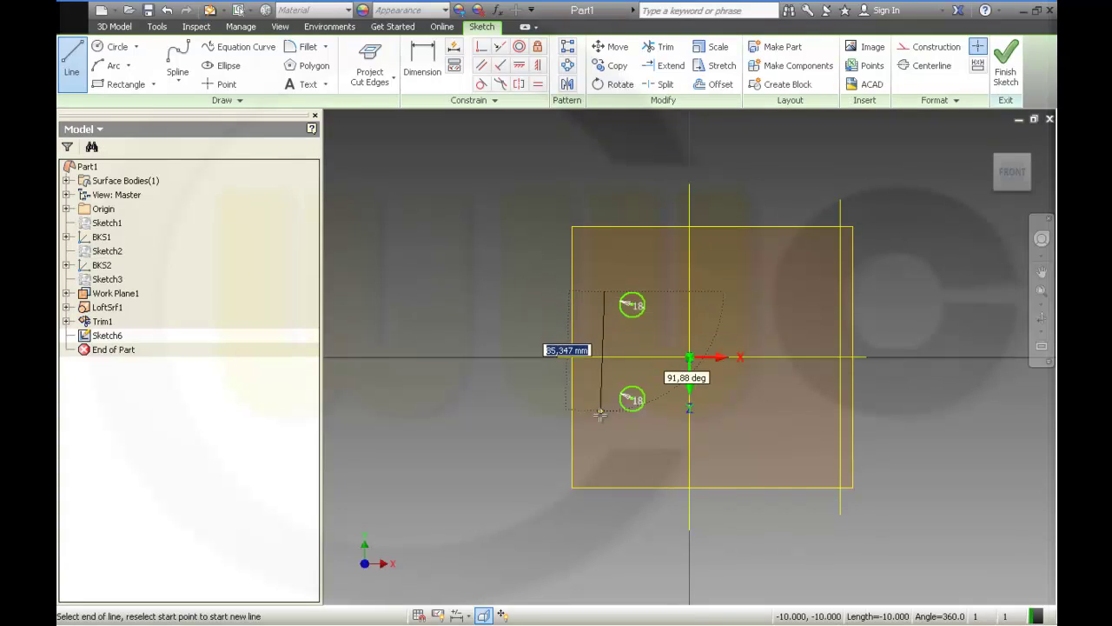
{"action": "left_click", "coordinate": [605, 419]}
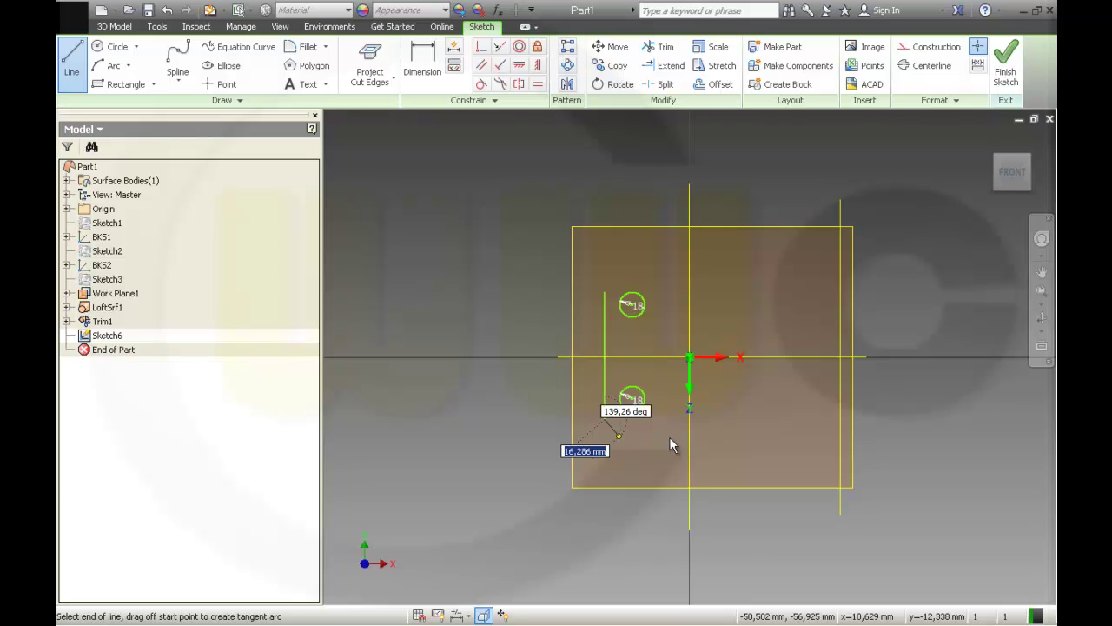
{"action": "key", "text": "Escape"}
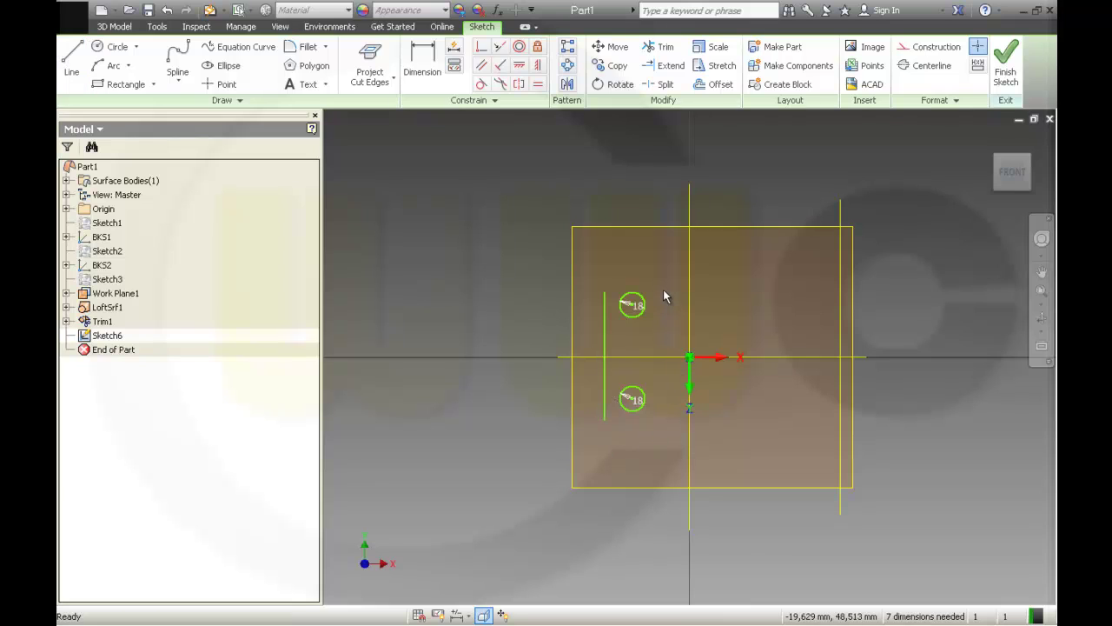
{"action": "left_click", "coordinate": [72, 59]}
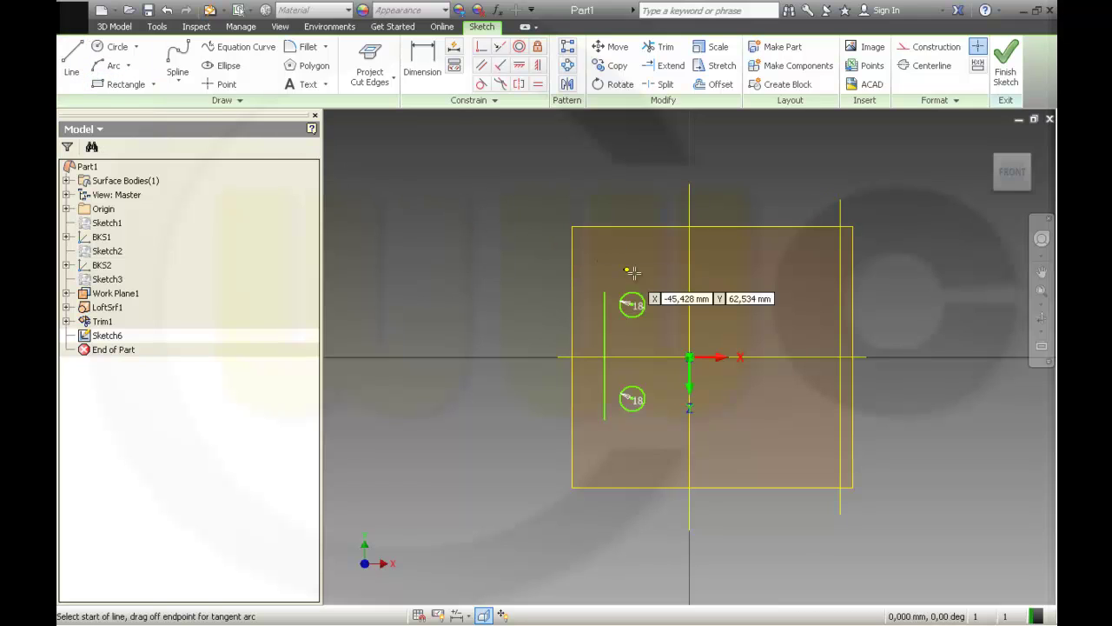
{"action": "left_click", "coordinate": [666, 291]}
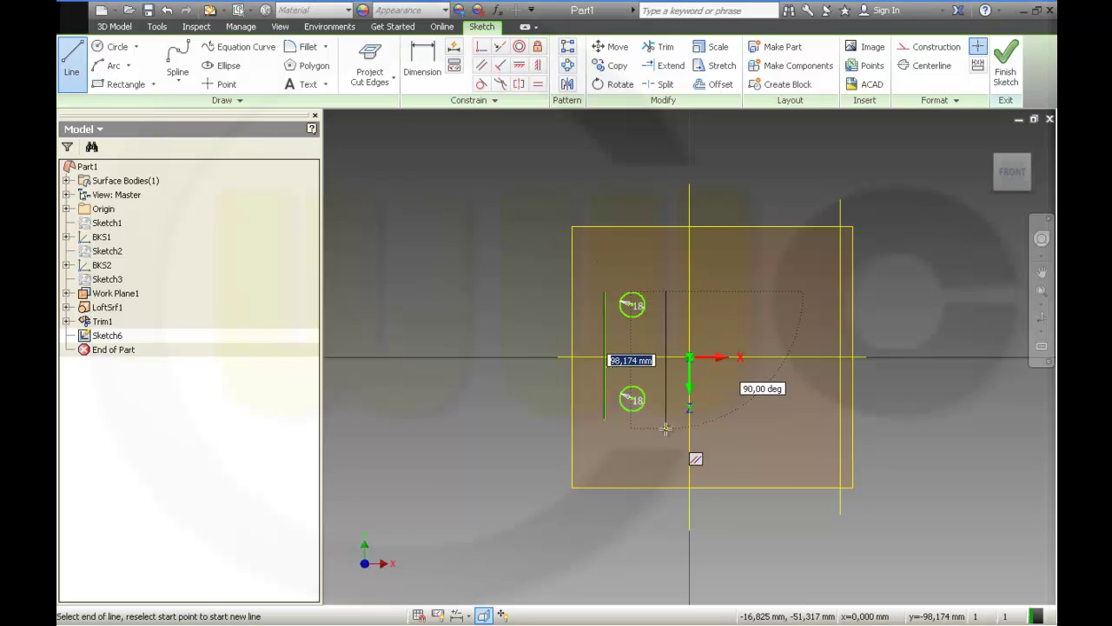
{"action": "left_click", "coordinate": [665, 427]}
{"action": "key", "text": "Escape"}
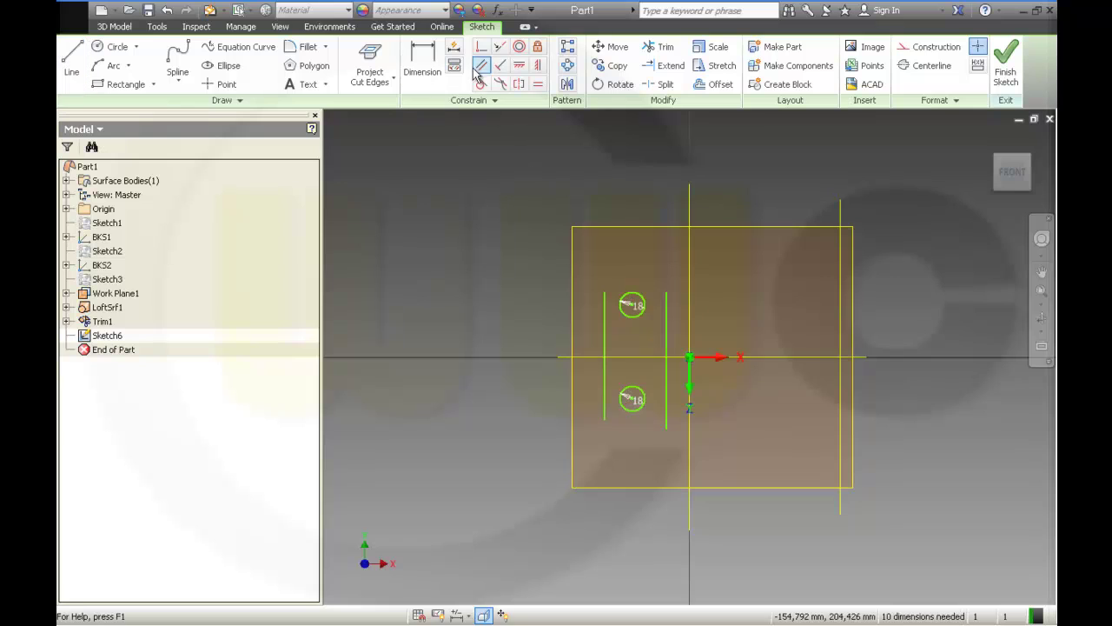
- Make the outer vertical line tangent to both circles and the line nearer the origin tangent to the upper circle
{"action": "left_click", "coordinate": [481, 83]}
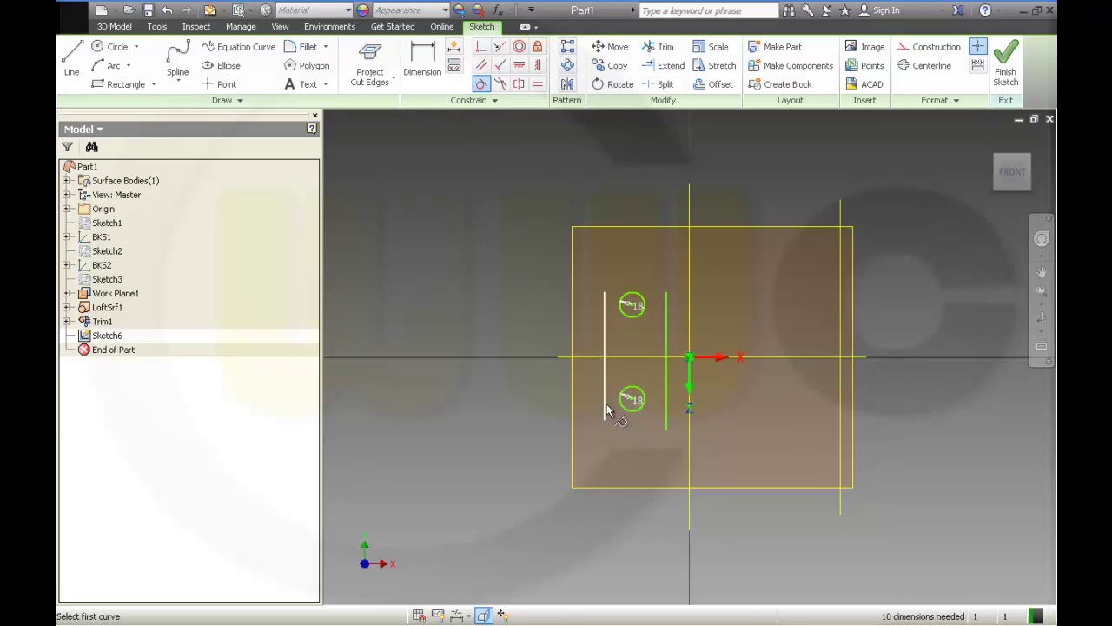
{"action": "left_click", "coordinate": [605, 408]}
{"action": "left_click", "coordinate": [622, 402]}
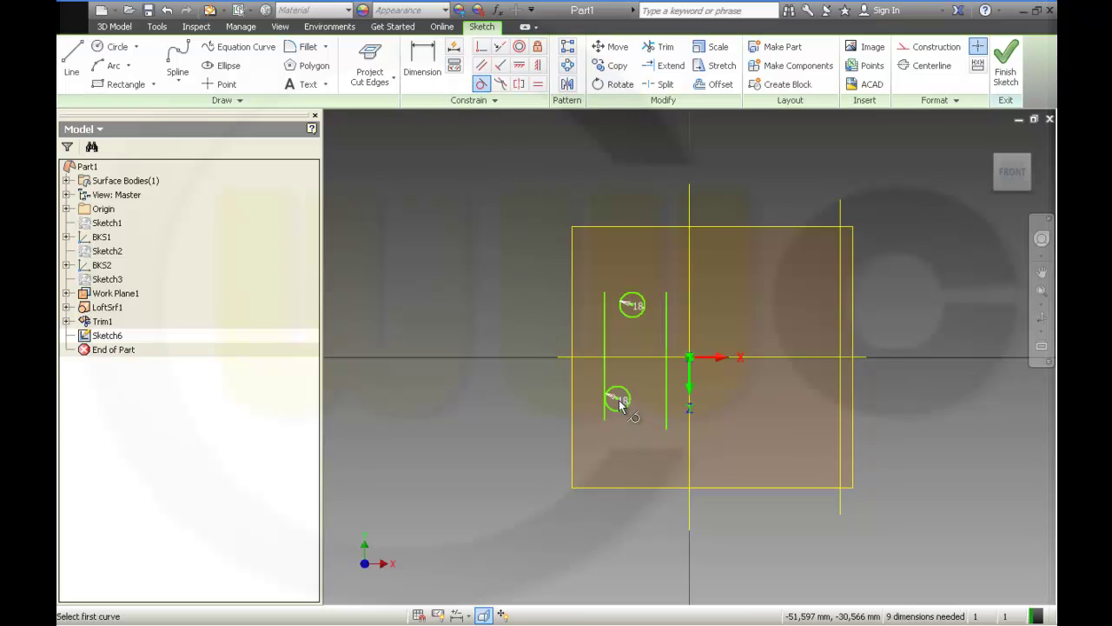
{"action": "left_click", "coordinate": [606, 309]}
{"action": "left_click", "coordinate": [623, 315]}
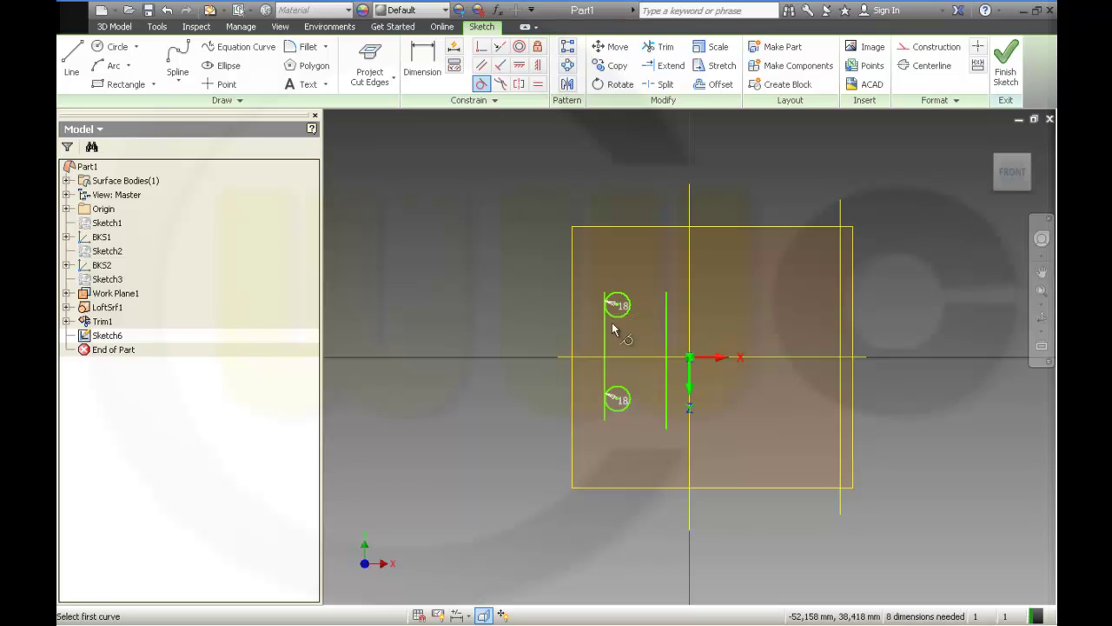
{"action": "left_click", "coordinate": [665, 315]}
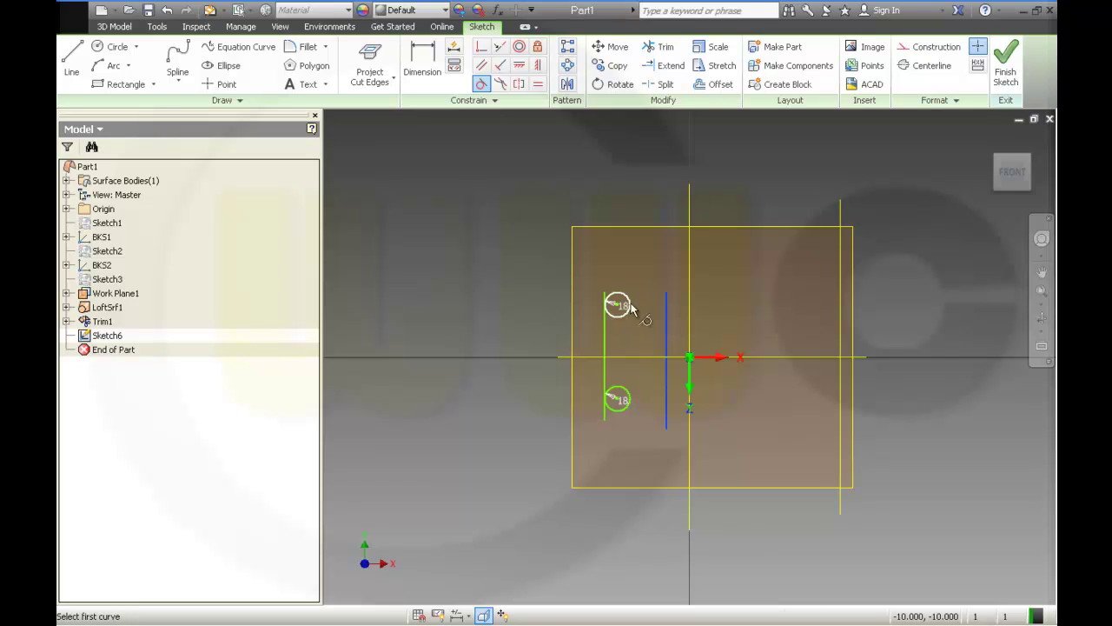
{"action": "left_click", "coordinate": [630, 305]}
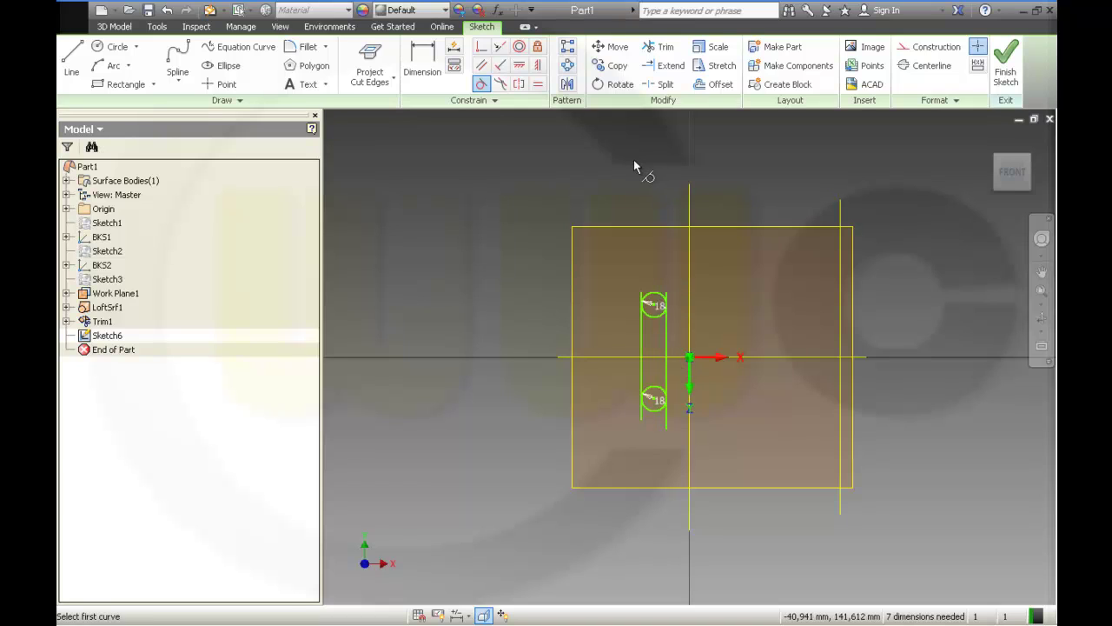
- Trim the overhanging line ends and the inner halves of both circles to leave a closed slot outline
{"action": "left_click", "coordinate": [665, 47]}
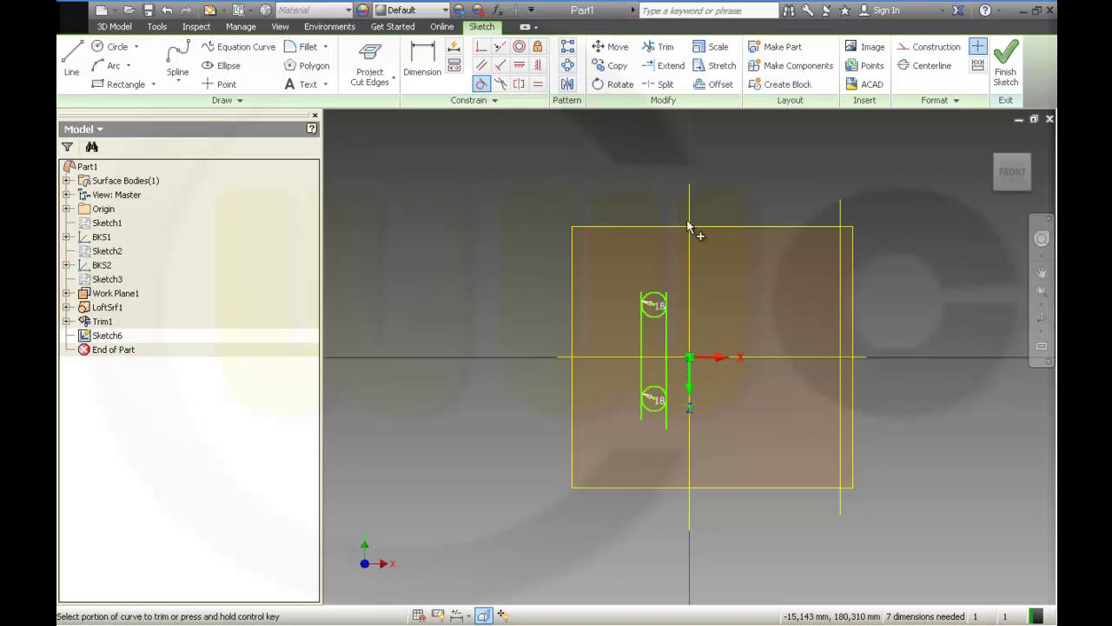
{"action": "left_click", "coordinate": [668, 301]}
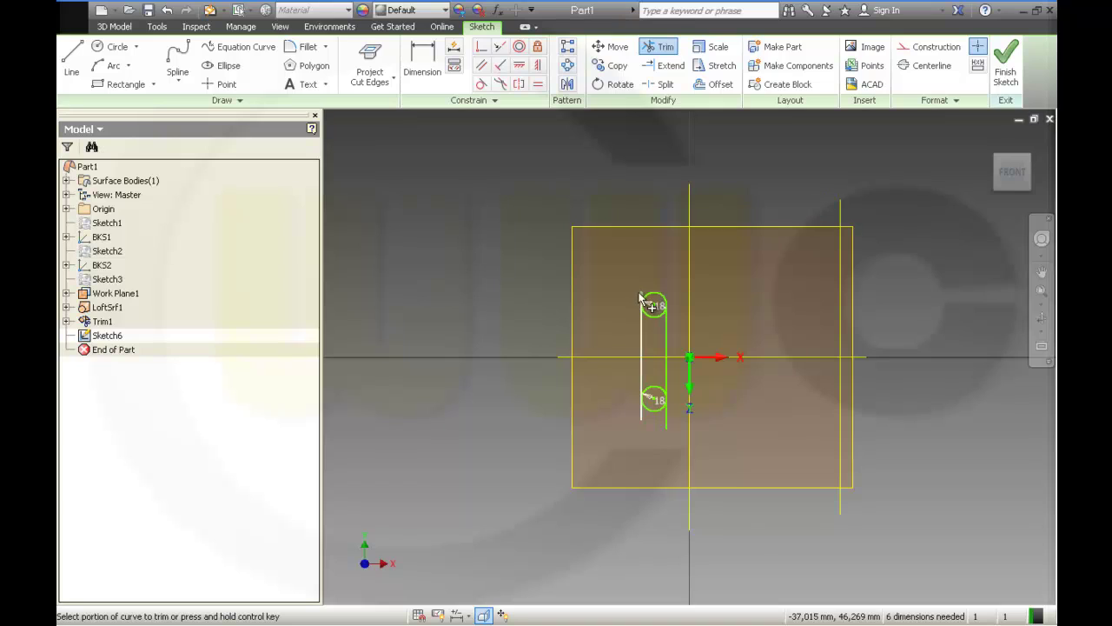
{"action": "left_click", "coordinate": [648, 313]}
{"action": "left_click", "coordinate": [640, 414]}
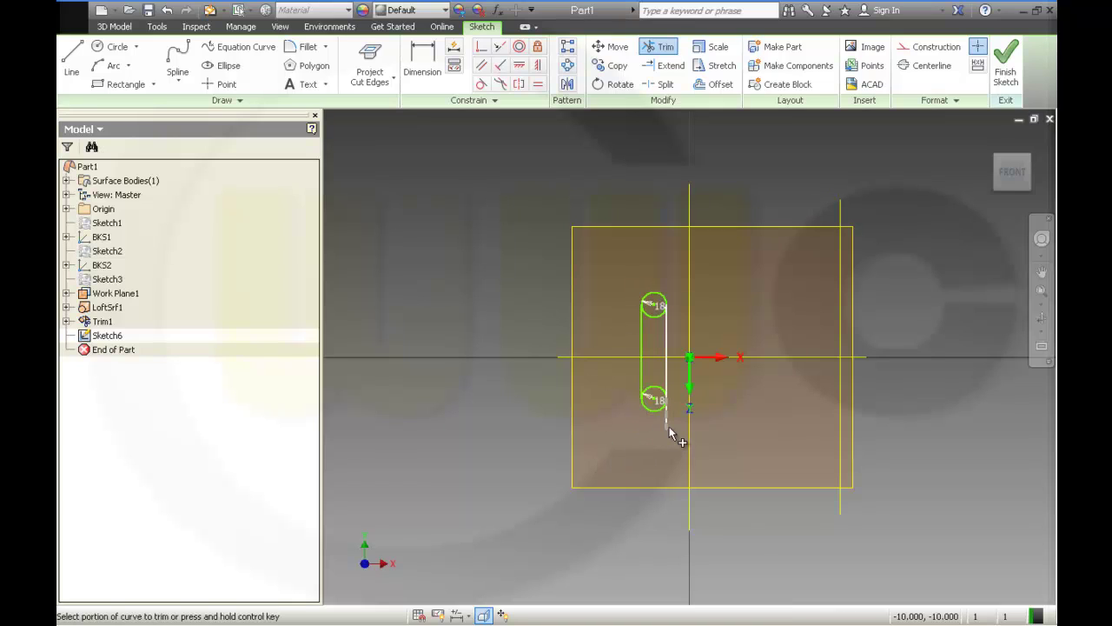
{"action": "left_click", "coordinate": [665, 425]}
{"action": "left_click", "coordinate": [657, 388]}
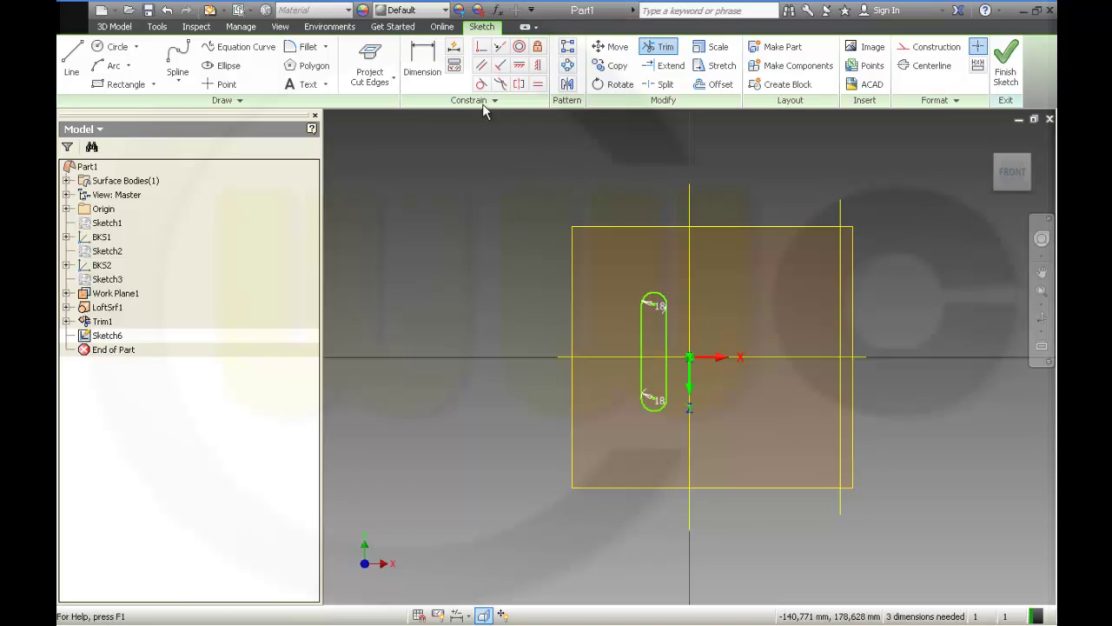
- Dimension the distance between the slot's two arc centres as 50 mm
{"action": "left_click", "coordinate": [423, 60]}
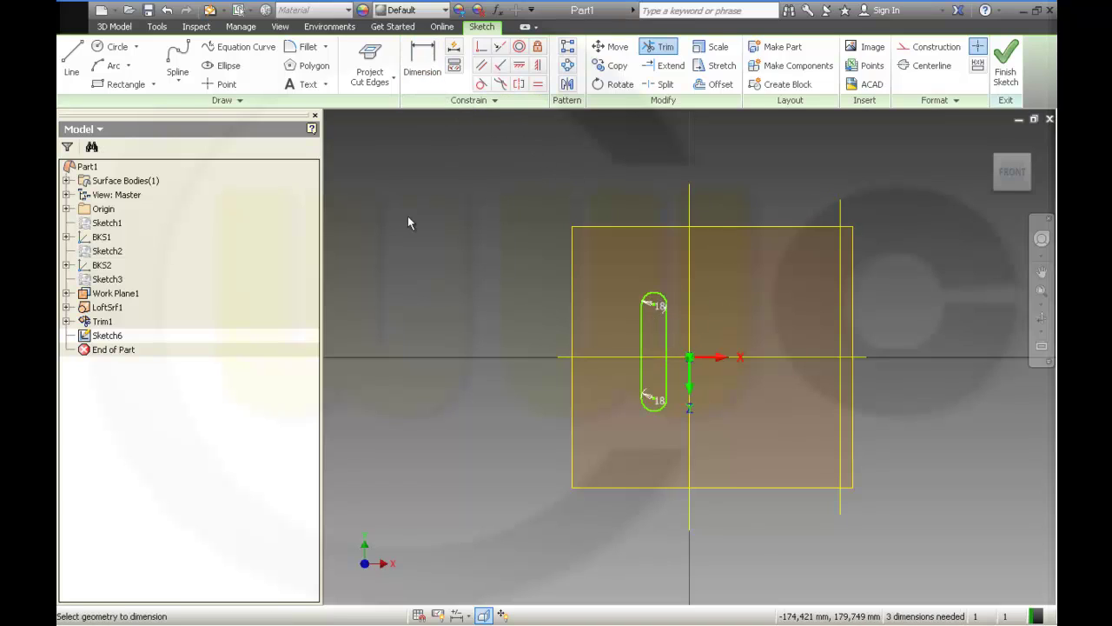
{"action": "left_click", "coordinate": [656, 311]}
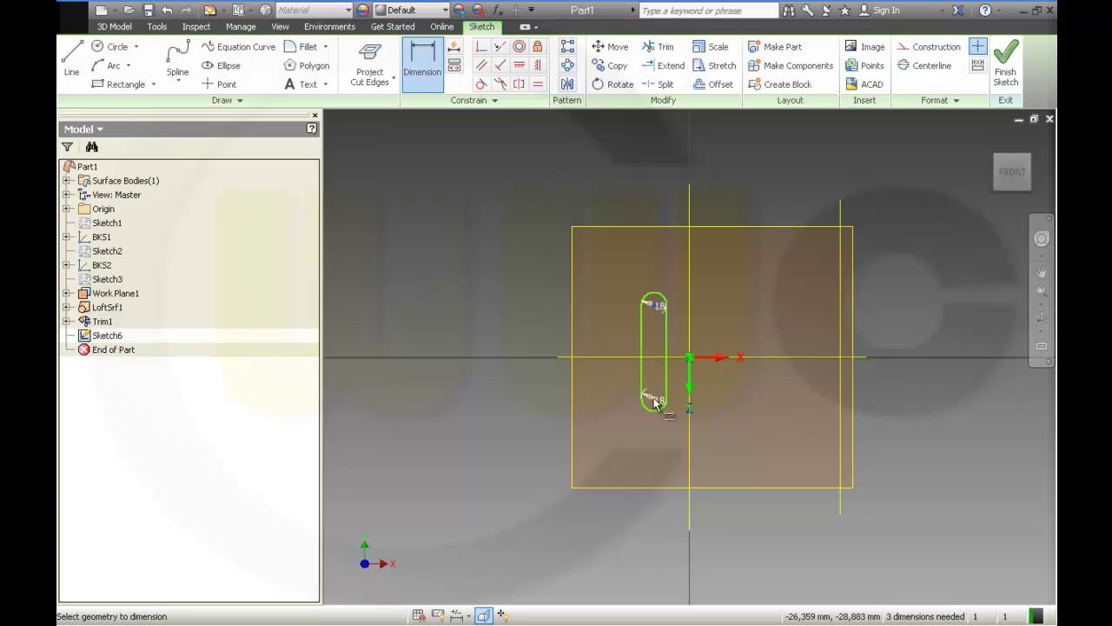
{"action": "left_click", "coordinate": [658, 401]}
{"action": "left_click", "coordinate": [526, 351]}
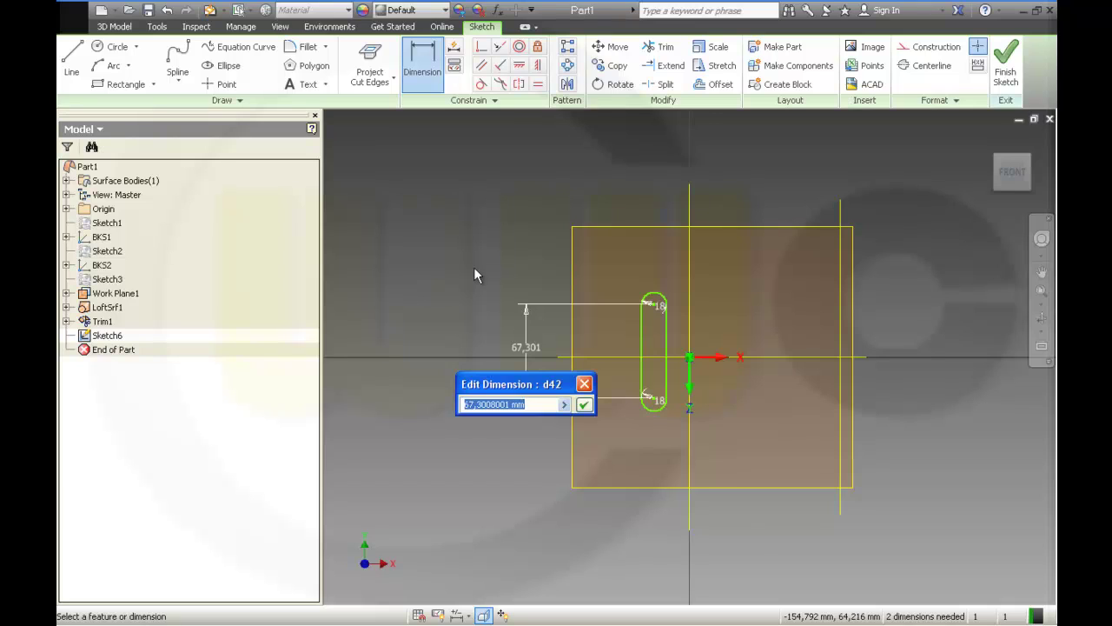
{"action": "type", "text": "50"}
{"action": "key", "text": "Return"}
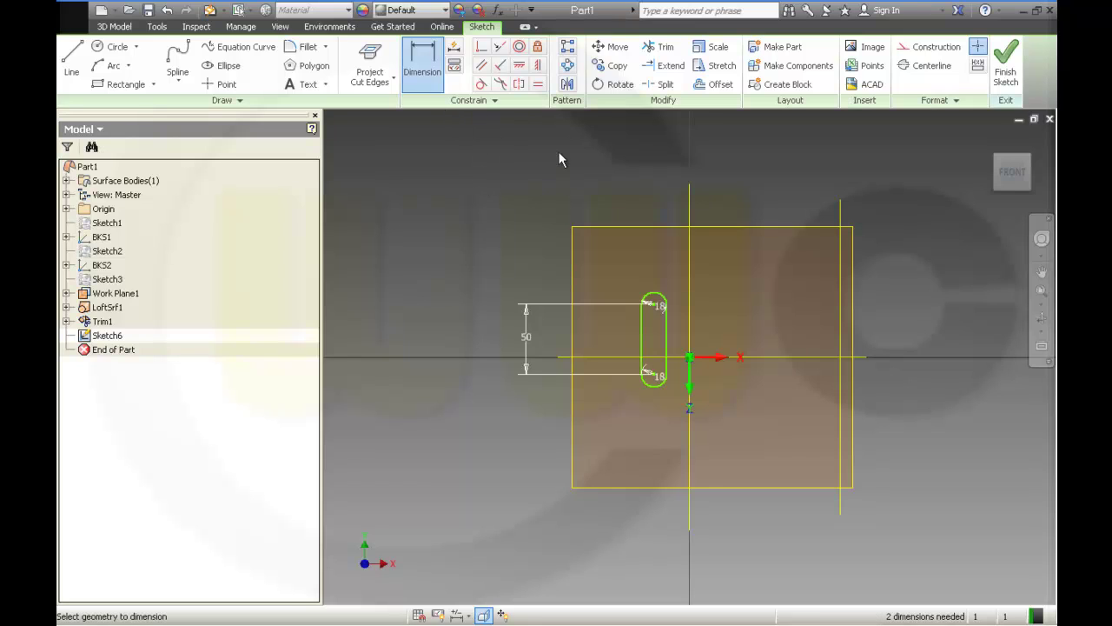
- Constrain the midpoint of the slot's straight side nearer the origin horizontally to the origin point
{"action": "left_click", "coordinate": [520, 65]}
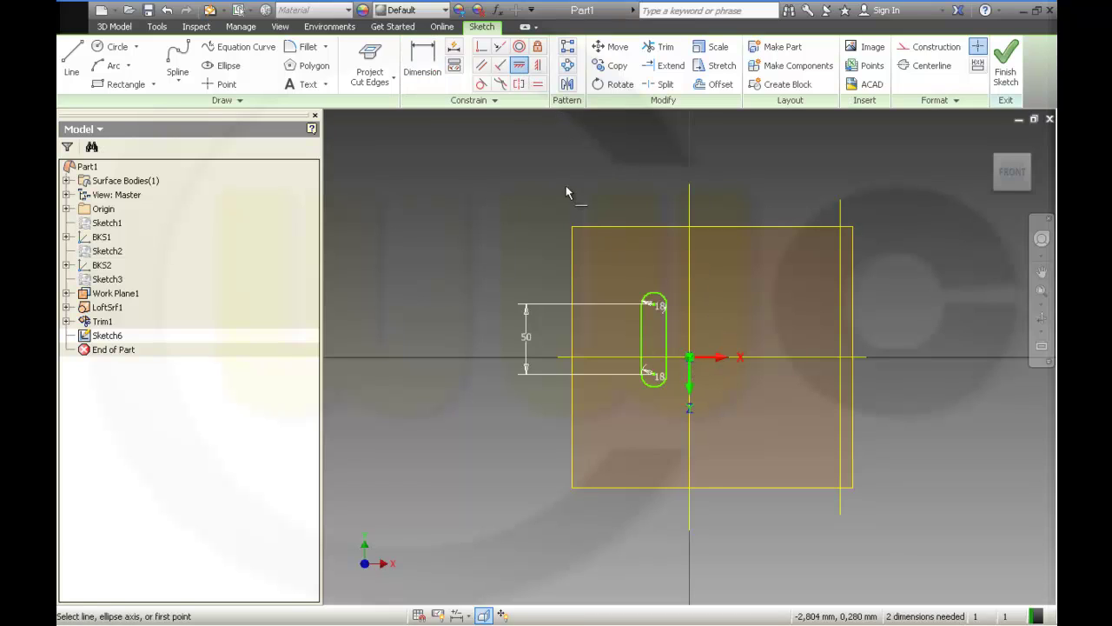
{"action": "left_click", "coordinate": [666, 338]}
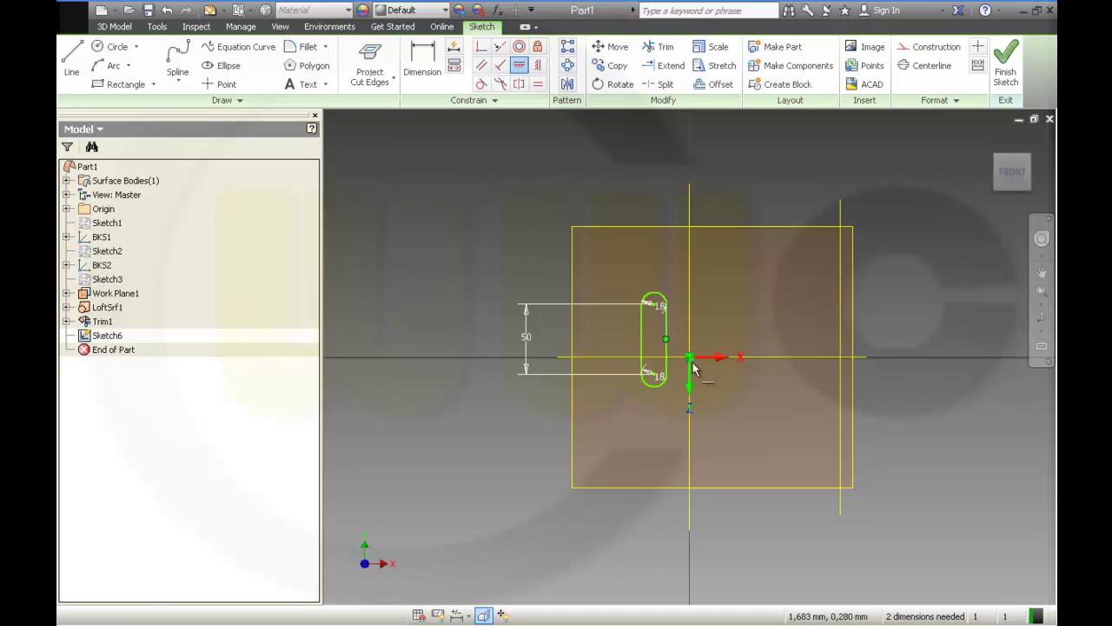
{"action": "middle_click_drag", "start_coordinate": [720, 389], "coordinate": [728, 415], "text": "shift"}
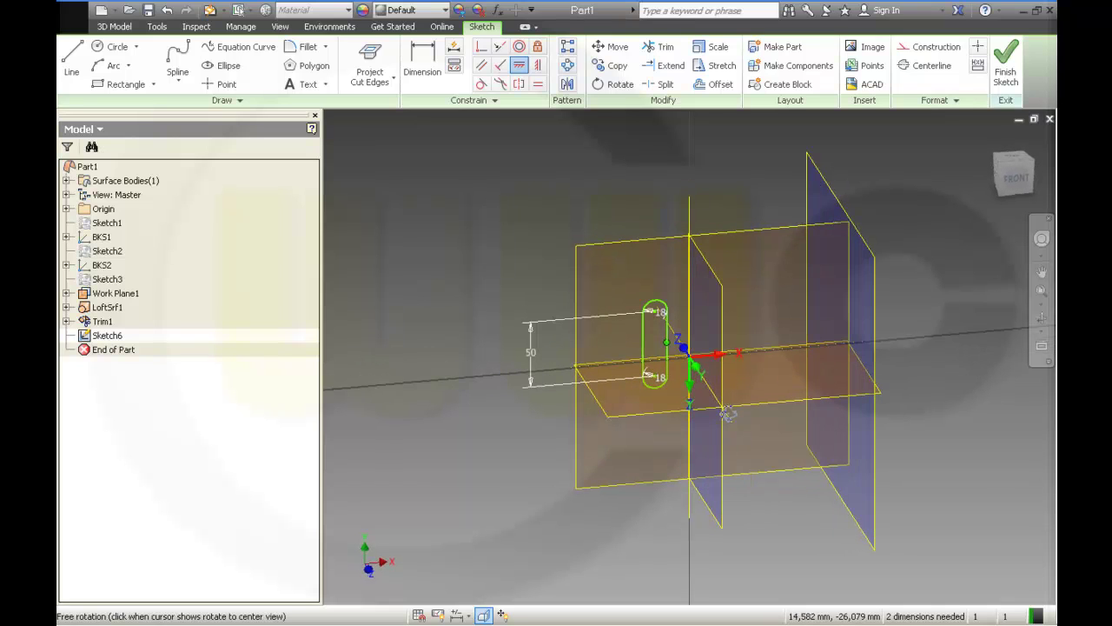
{"action": "left_click", "coordinate": [691, 358]}
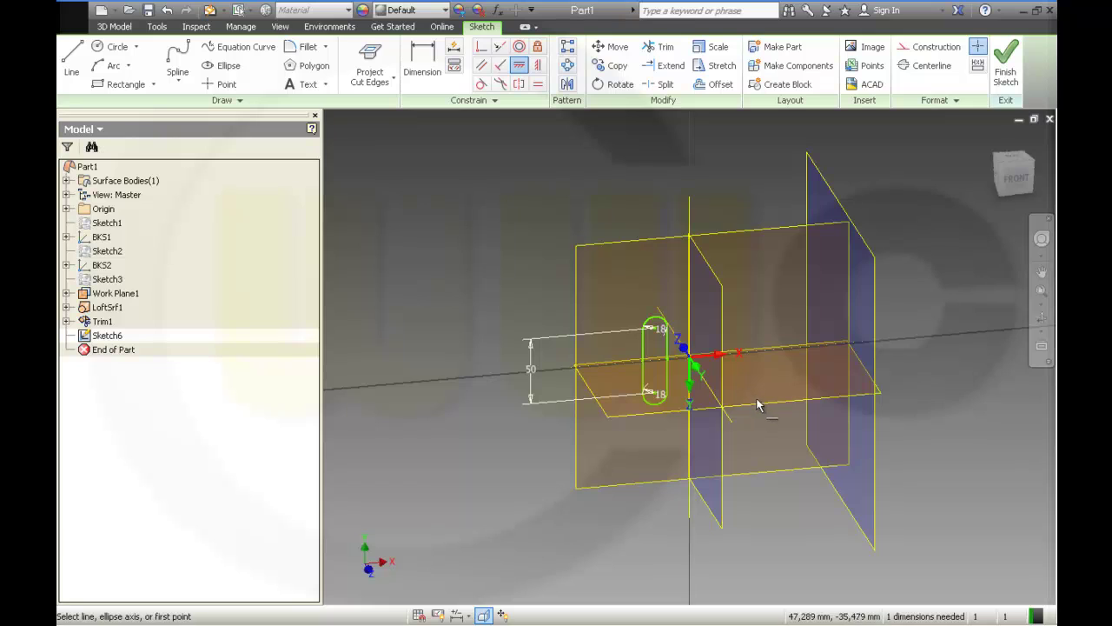
{"action": "middle_click_drag", "start_coordinate": [768, 447], "coordinate": [751, 432], "text": "shift"}
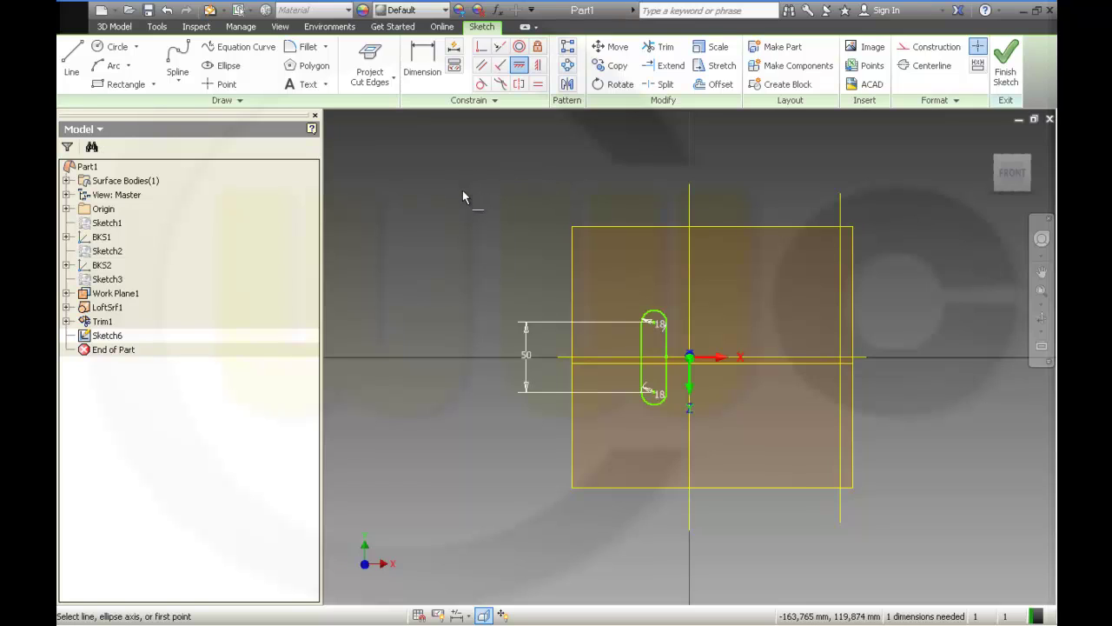
{"action": "key", "text": "Escape"}
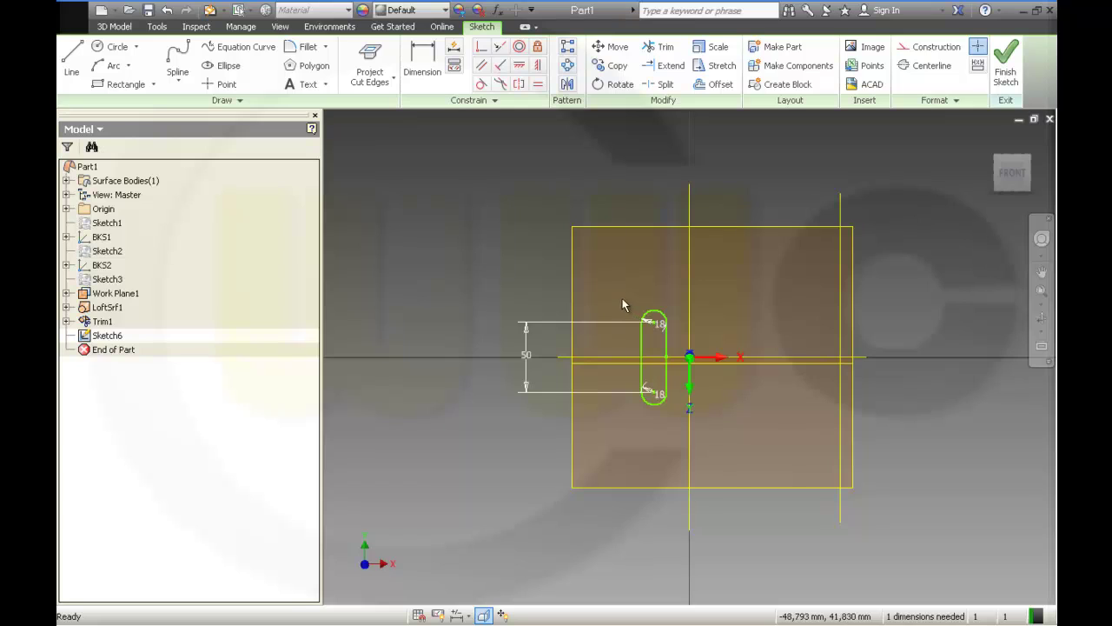
- Duplicate the slot with its dimensions and spread the two slots apart, one on each side of the vertical axis
{"action": "left_click_drag", "start_coordinate": [620, 297], "coordinate": [679, 425]}
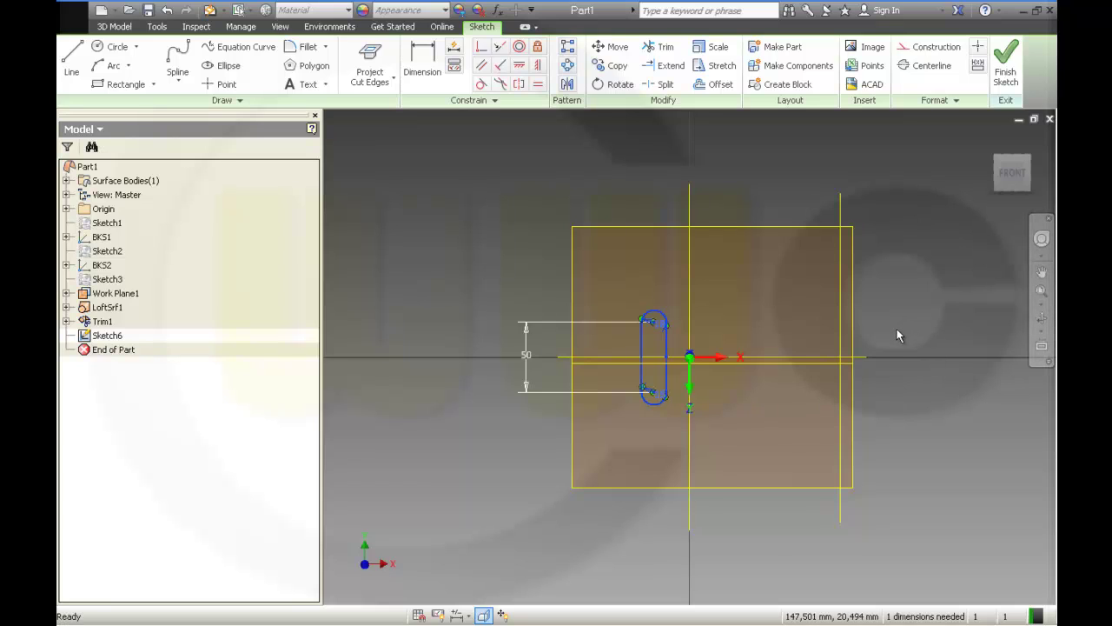
{"action": "key", "text": "ctrl+v"}
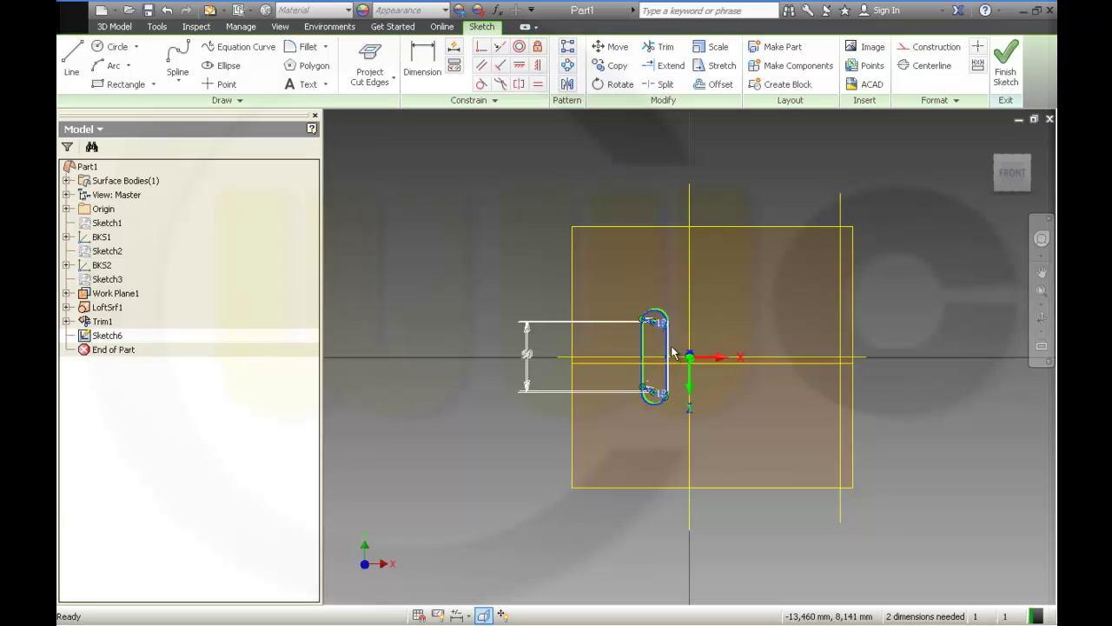
{"action": "left_click_drag", "start_coordinate": [670, 356], "coordinate": [615, 356]}
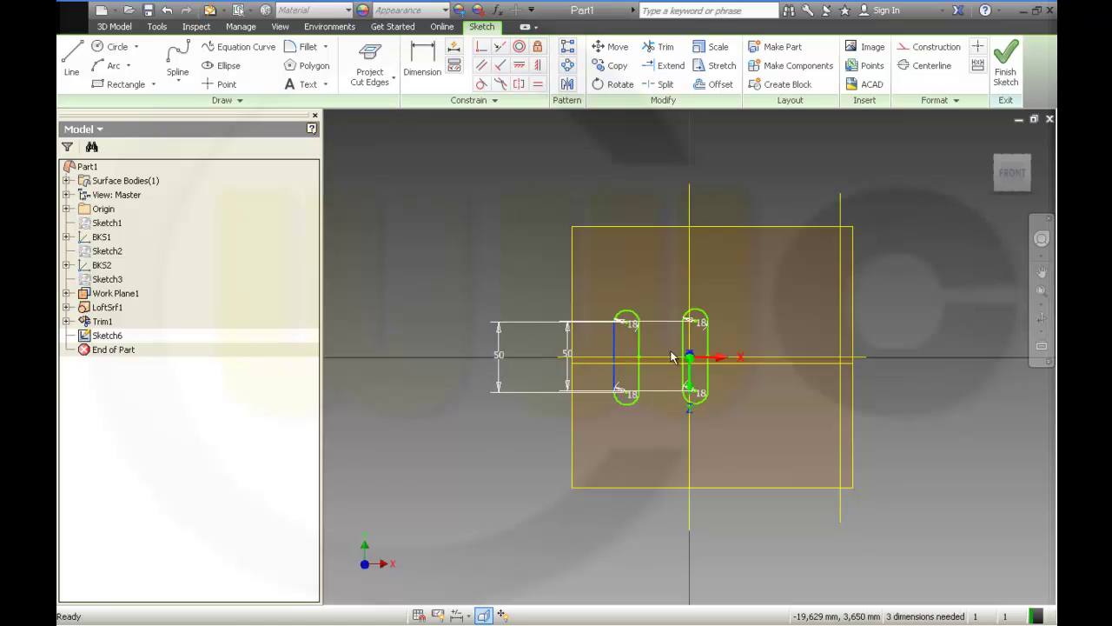
{"action": "left_click_drag", "start_coordinate": [695, 355], "coordinate": [668, 354]}
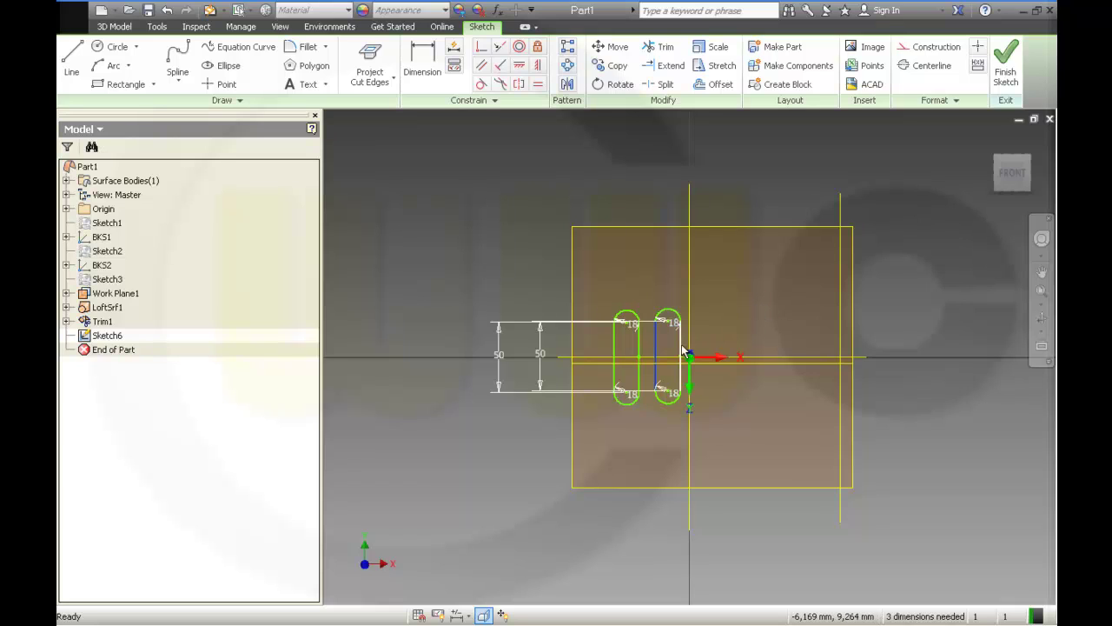
{"action": "left_click_drag", "start_coordinate": [681, 347], "coordinate": [730, 353]}
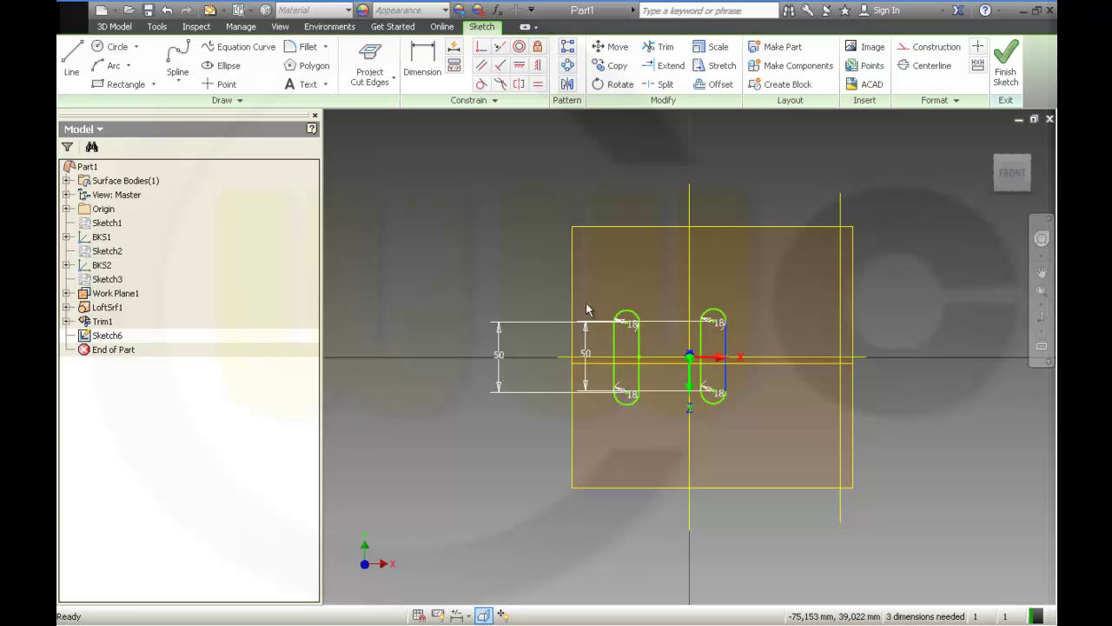
- Copy the slot on the negative X side and place the third slot between the two existing ones
{"action": "left_click_drag", "start_coordinate": [599, 308], "coordinate": [665, 415]}
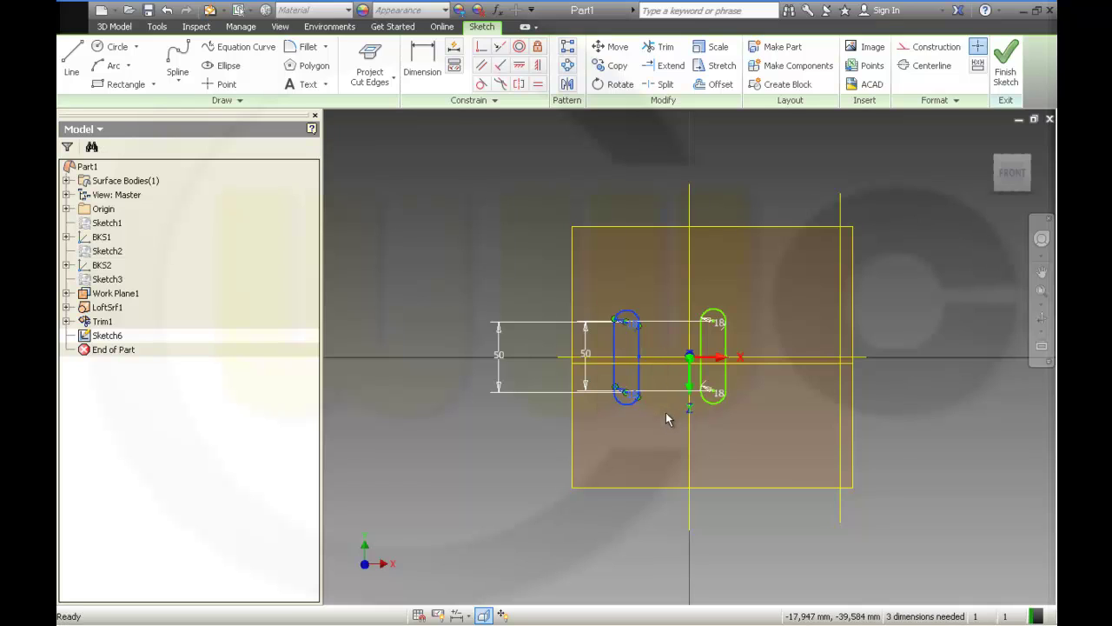
{"action": "key", "text": "ctrl+c"}
{"action": "key", "text": "ctrl+v"}
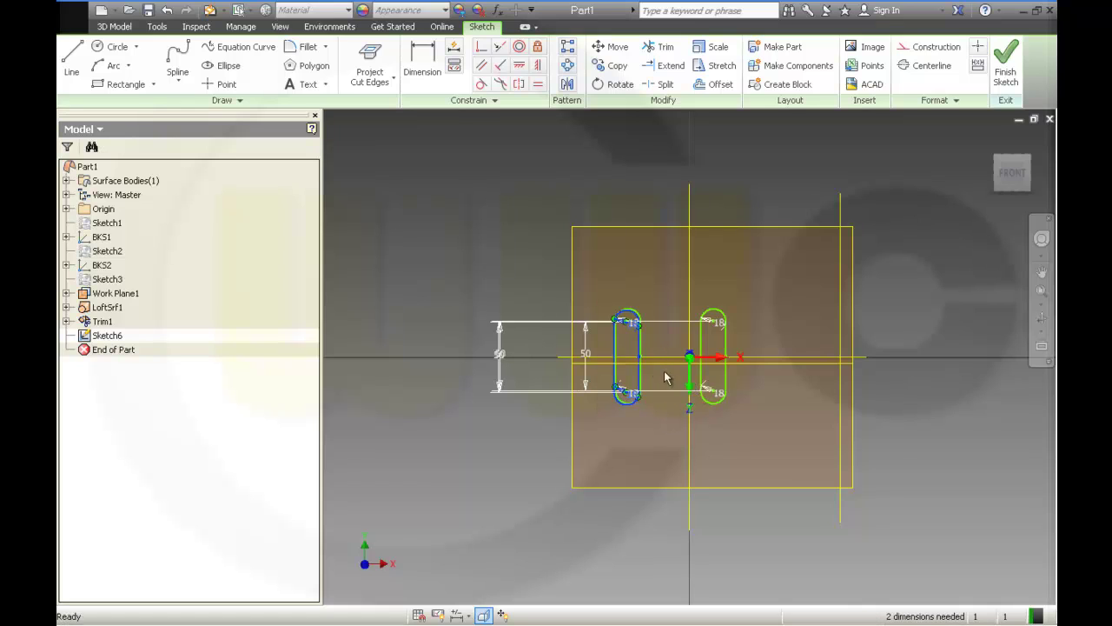
{"action": "left_click_drag", "start_coordinate": [641, 357], "coordinate": [684, 358]}
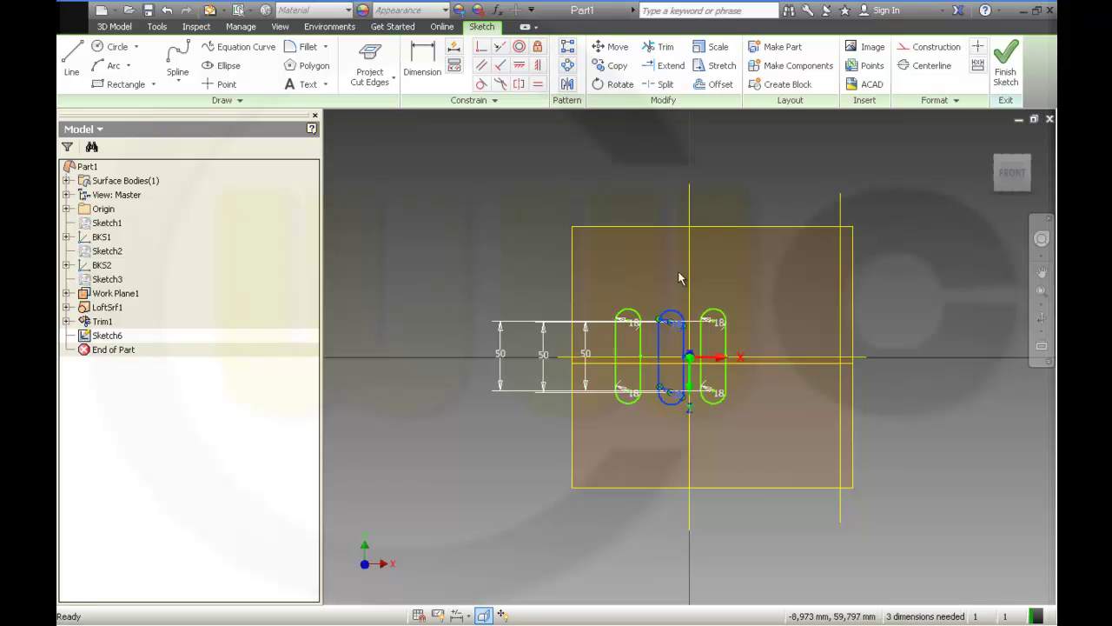
{"action": "left_click", "coordinate": [654, 284]}
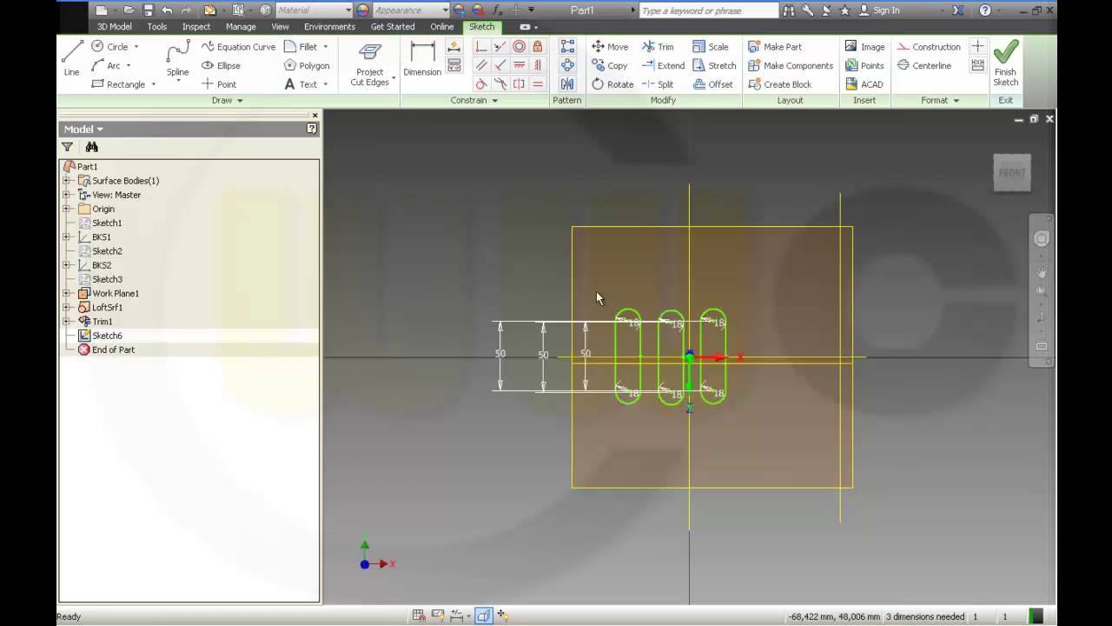
- Duplicate the slot twice more to form a row of five, placing the additional slots toward the positive X end
{"action": "mouse_move", "coordinate": [605, 300]}
{"action": "left_mouse_down"}
{"action": "mouse_move", "coordinate": [662, 401]}
{"action": "mouse_move", "coordinate": [657, 421]}
{"action": "left_mouse_up"}
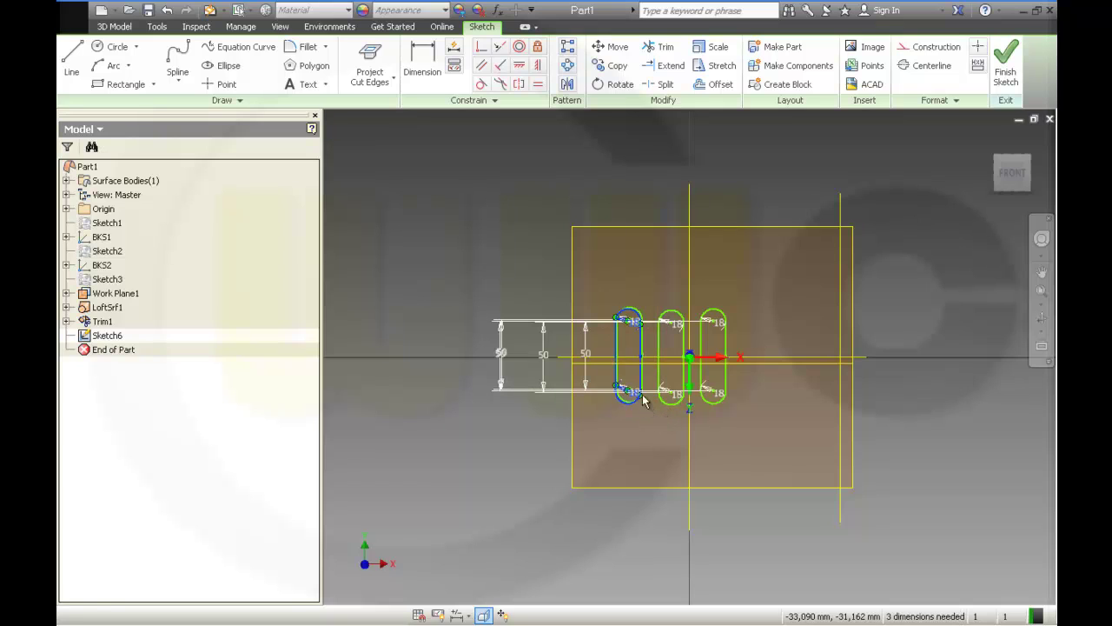
{"action": "left_click_drag", "start_coordinate": [642, 375], "coordinate": [773, 369]}
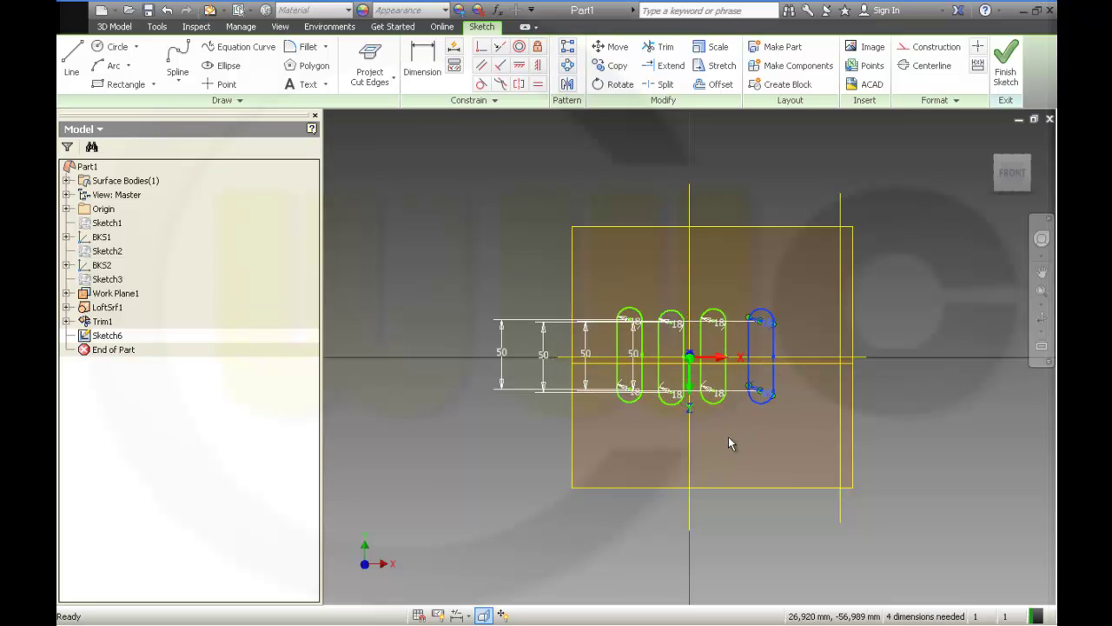
{"action": "key", "text": "ctrl+v"}
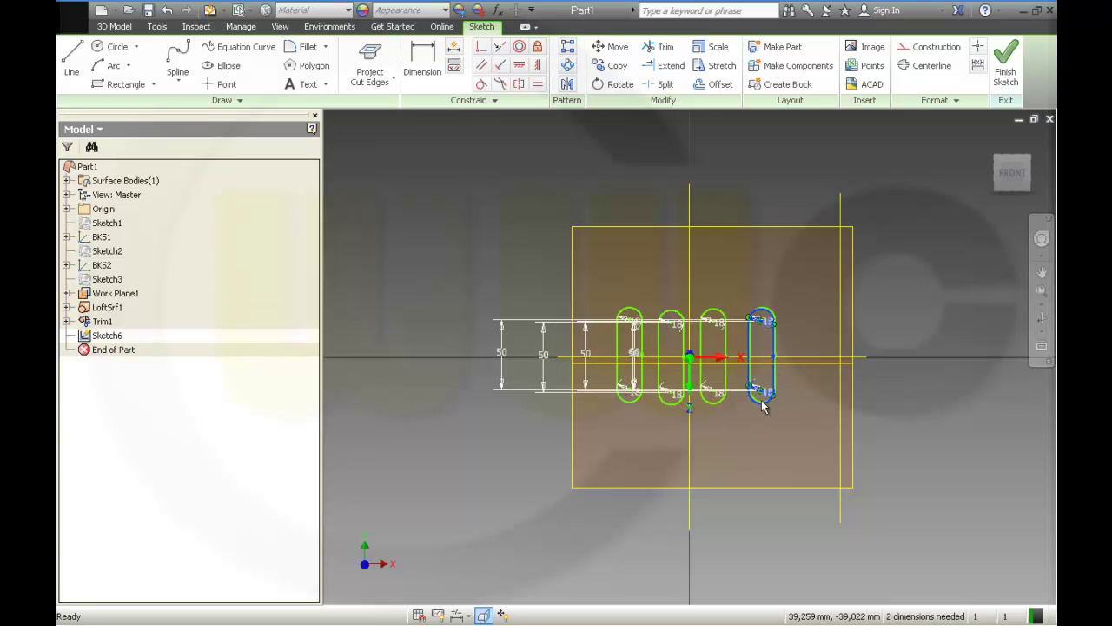
{"action": "left_click_drag", "start_coordinate": [773, 356], "coordinate": [812, 349]}
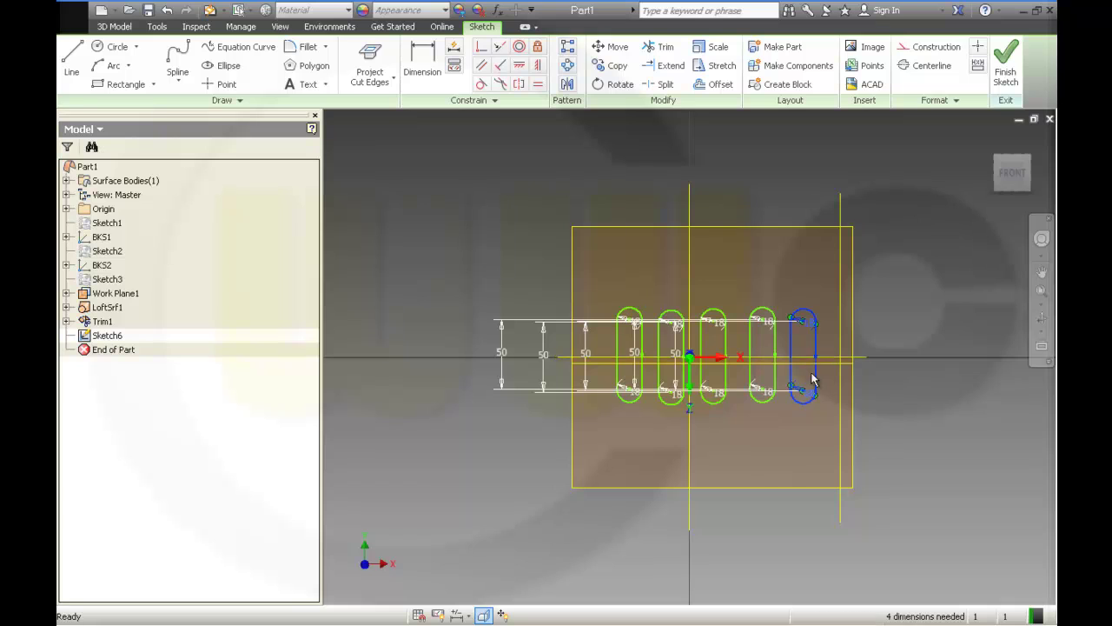
{"action": "left_click", "coordinate": [804, 380]}
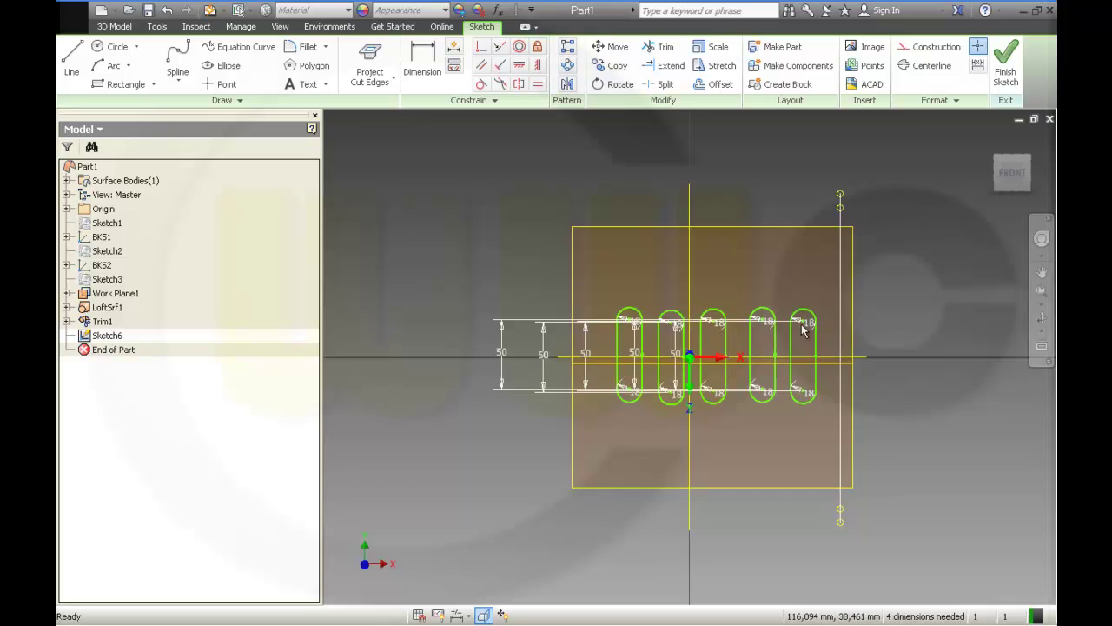
- Align the five slots horizontally by applying horizontal constraints between the midpoints of their straight sides
{"action": "scroll", "coordinate": [761, 391], "scroll_direction": "down", "scroll_amount": 1}
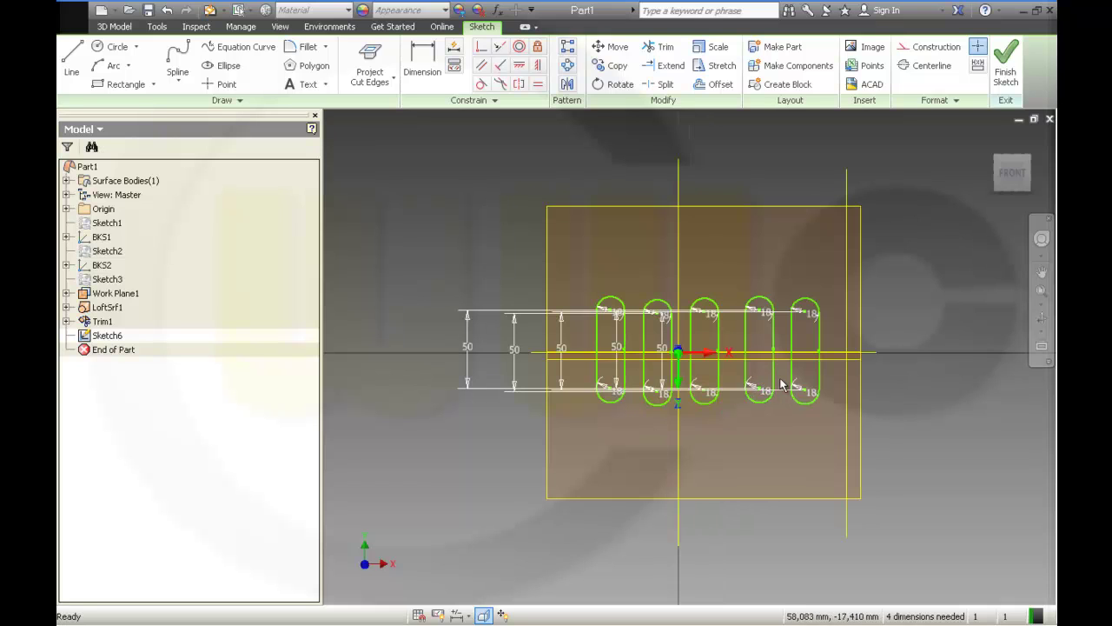
{"action": "scroll", "coordinate": [789, 383], "scroll_direction": "down", "scroll_amount": 2}
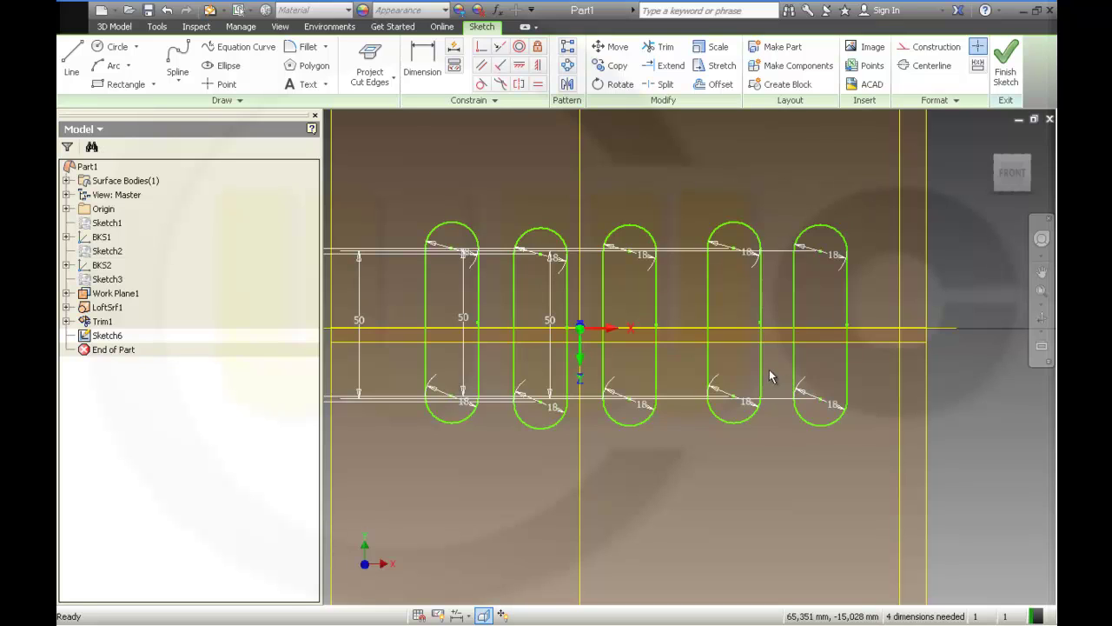
{"action": "left_click", "coordinate": [520, 68]}
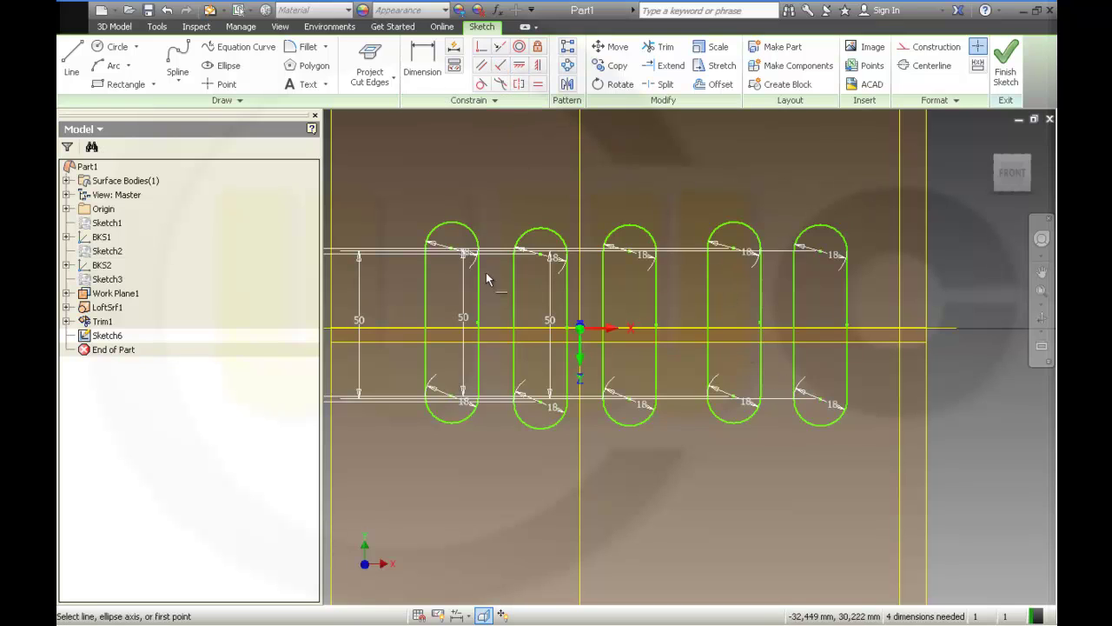
{"action": "left_click", "coordinate": [477, 323]}
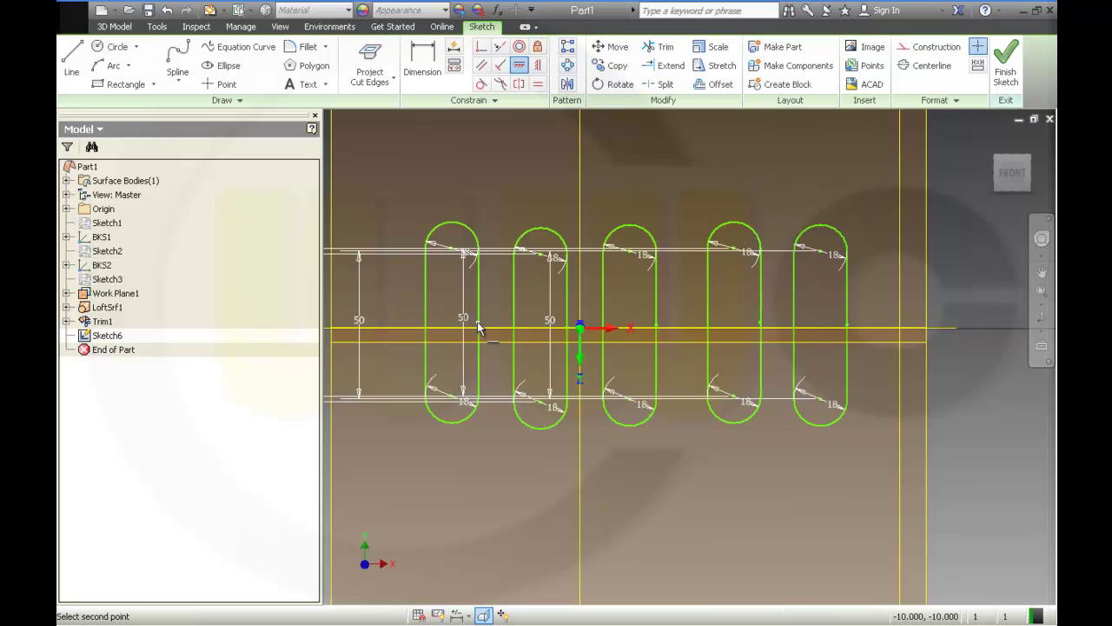
{"action": "left_click", "coordinate": [568, 331]}
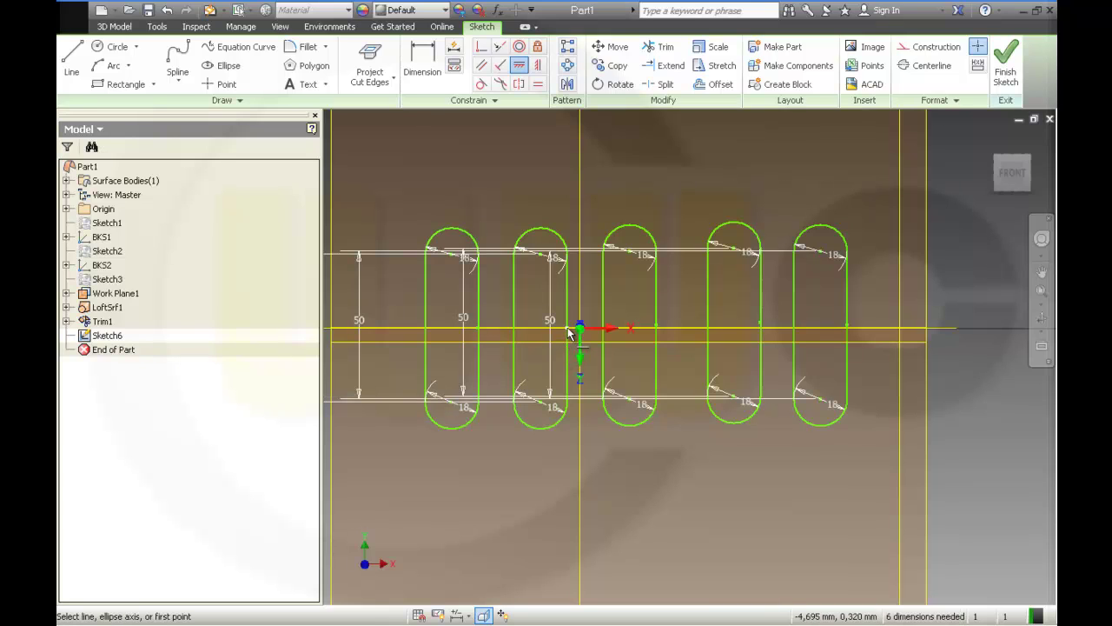
{"action": "left_click", "coordinate": [658, 336]}
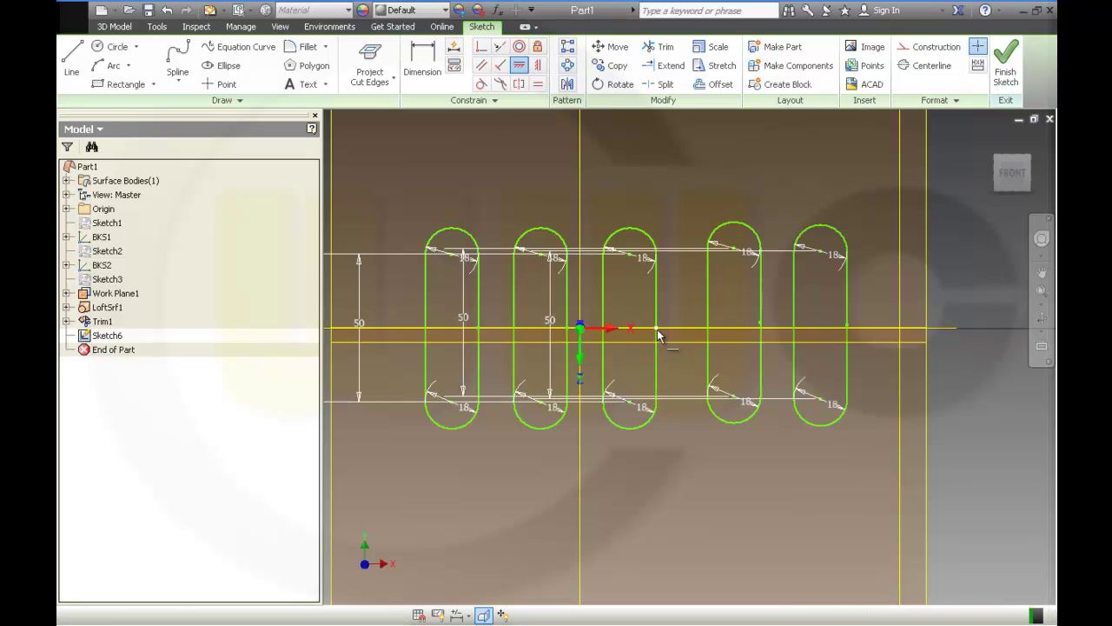
{"action": "left_click", "coordinate": [656, 335]}
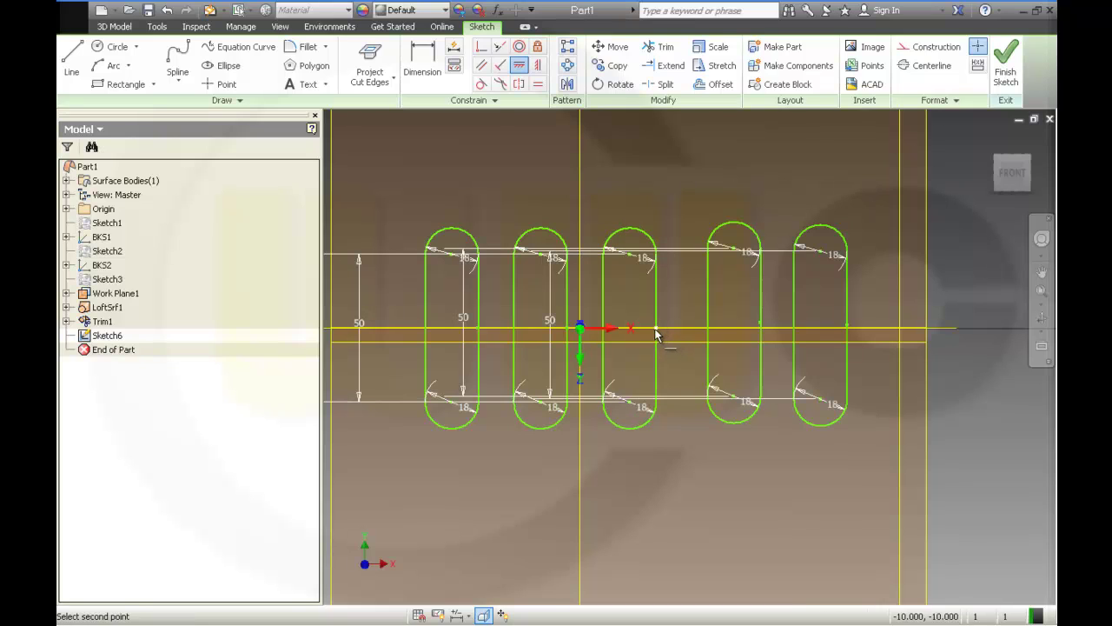
{"action": "left_click", "coordinate": [758, 330]}
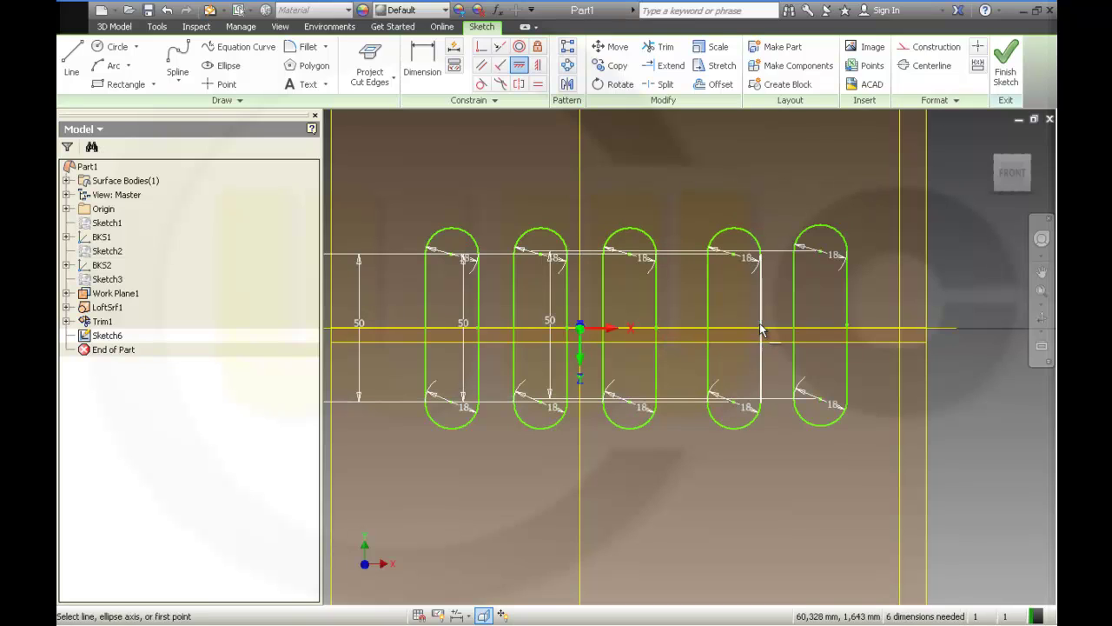
{"action": "left_click", "coordinate": [846, 328]}
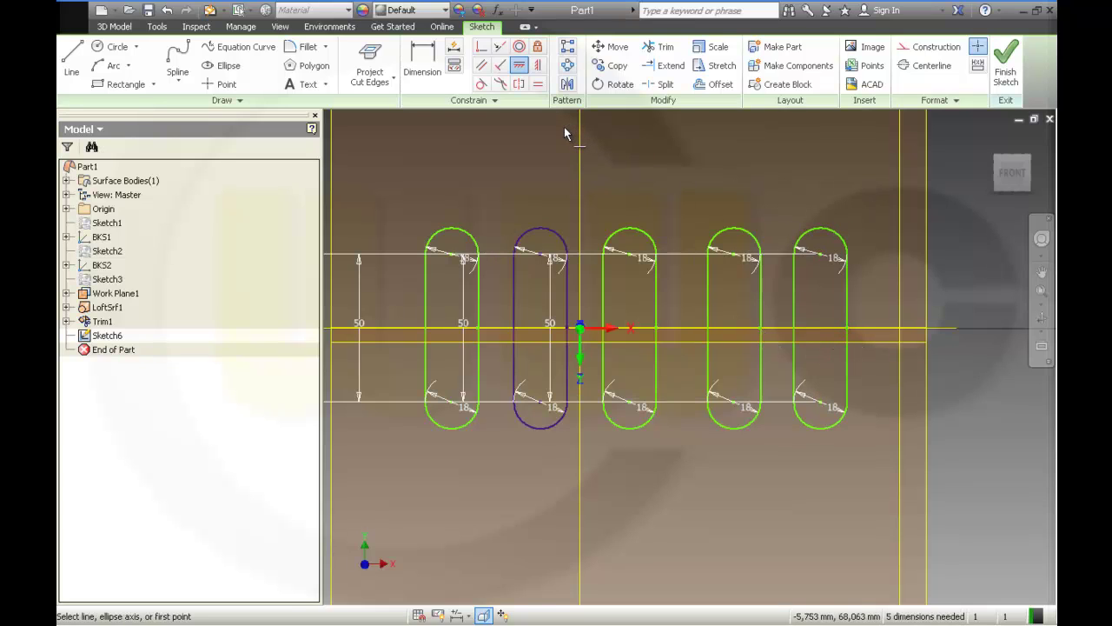
- Dimension the gap between the first and second slots from the negative X end at 15 mm
{"action": "left_click", "coordinate": [425, 59]}
{"action": "left_click", "coordinate": [478, 281]}
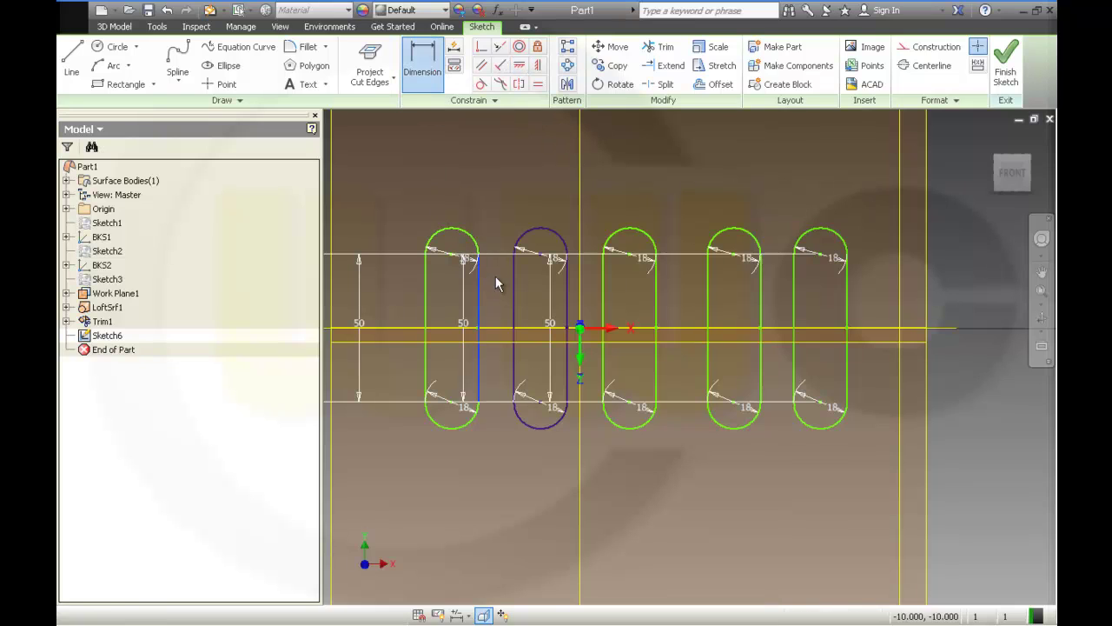
{"action": "left_click", "coordinate": [515, 280]}
{"action": "left_click", "coordinate": [489, 192]}
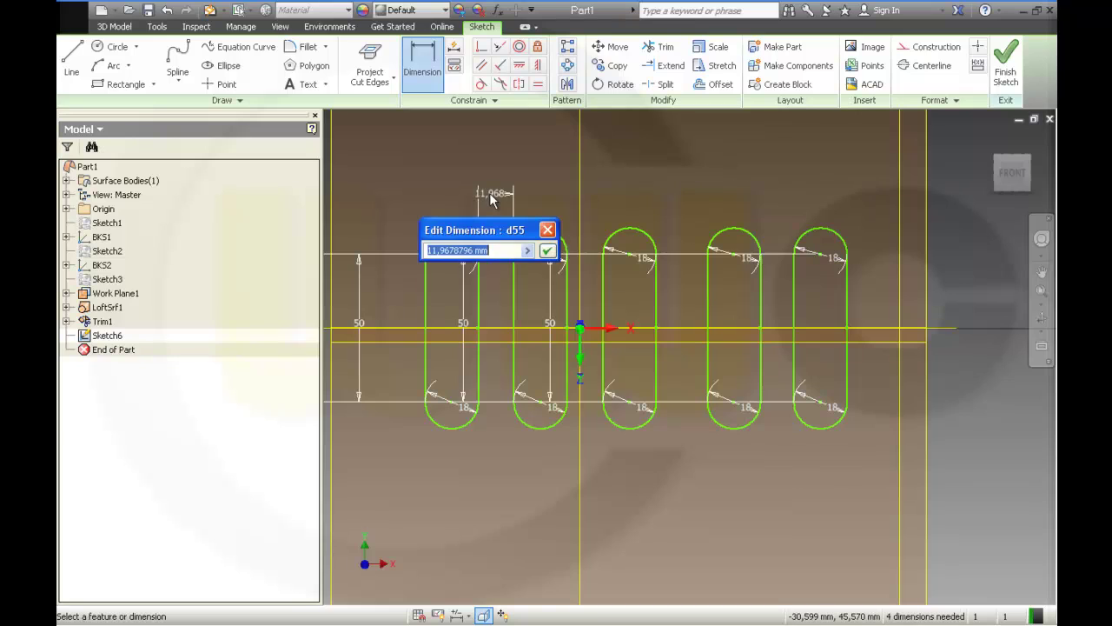
{"action": "type", "text": "15"}
{"action": "key", "text": "Return"}
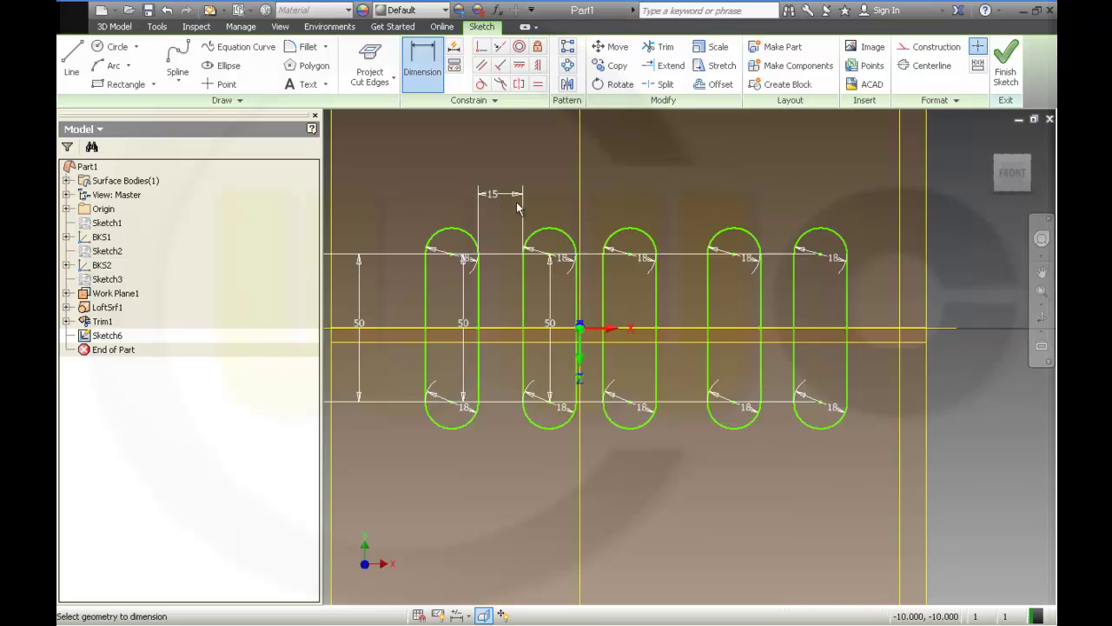
- Dimension the gap between the facing straight sides of the second and third slots at 15 mm
{"action": "left_click", "coordinate": [578, 283]}
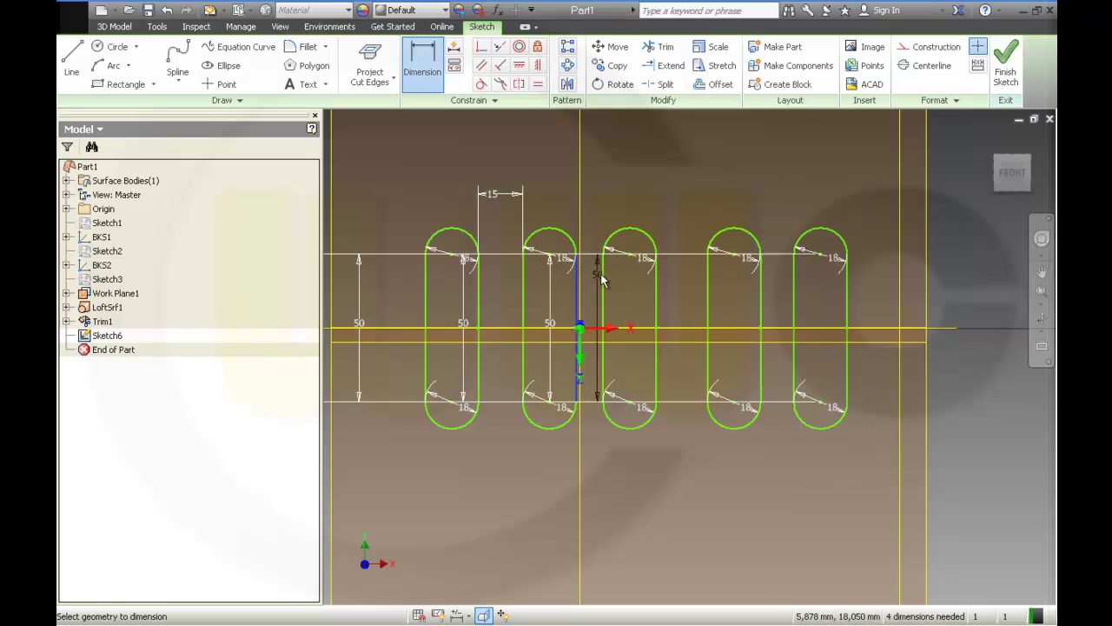
{"action": "left_click", "coordinate": [603, 280]}
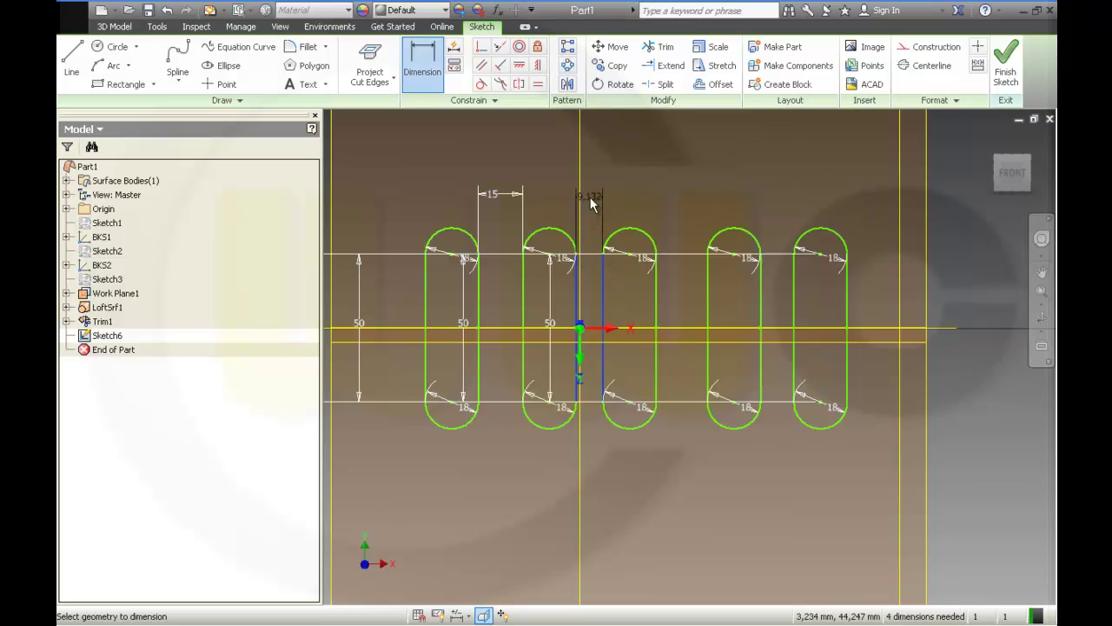
{"action": "left_click", "coordinate": [590, 198]}
{"action": "type", "text": "15"}
{"action": "key", "text": "Return"}
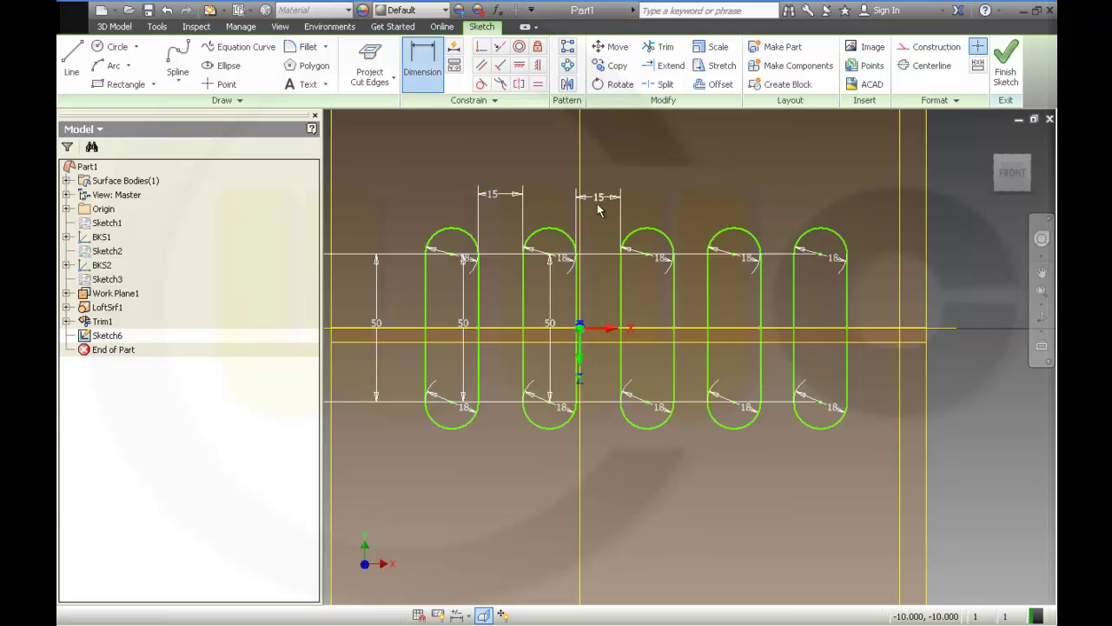
- Dimension the gap between the third and fourth slots at 15 mm
{"action": "left_click", "coordinate": [674, 281]}
{"action": "left_click", "coordinate": [708, 280]}
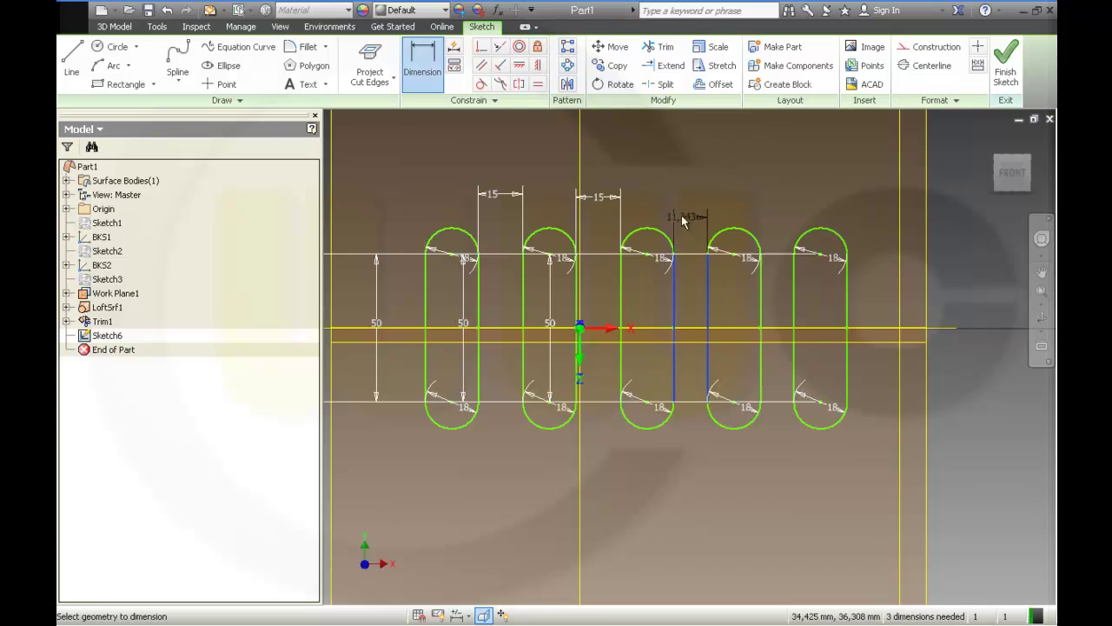
{"action": "left_click", "coordinate": [687, 205]}
{"action": "type", "text": "15"}
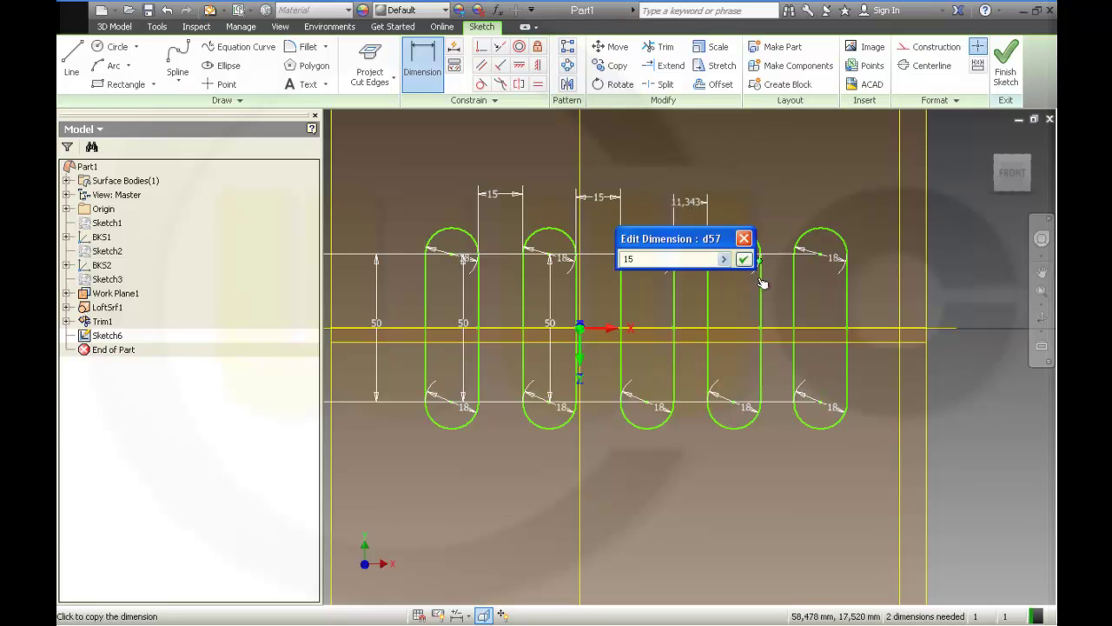
{"action": "key", "text": "Return"}
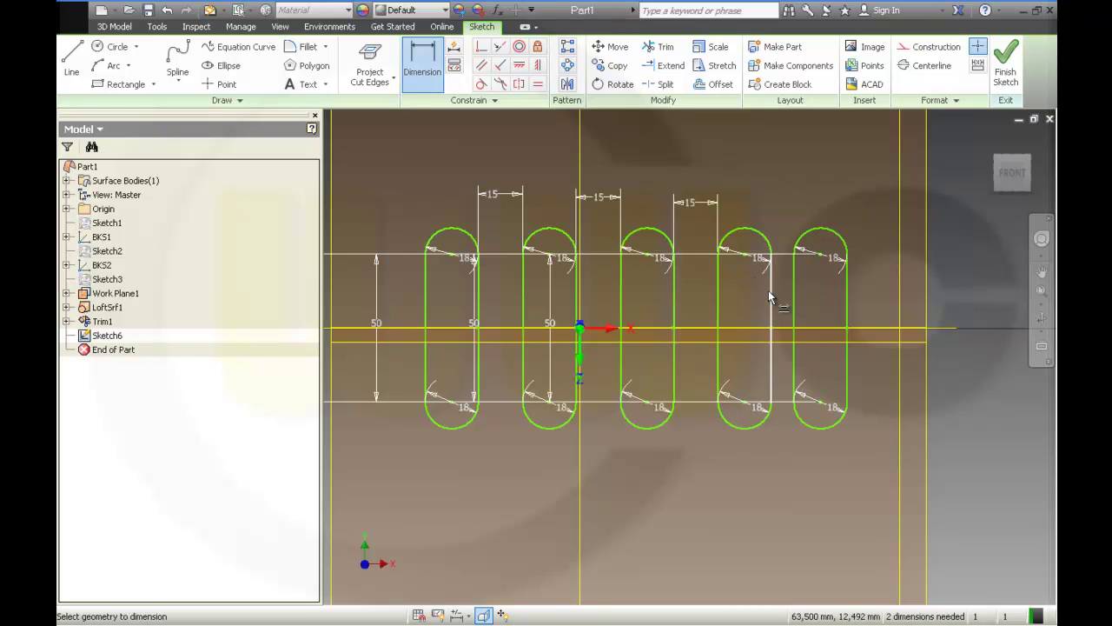
- Dimension the gap between the fourth slot and the last slot toward positive X at 15 mm
{"action": "left_click", "coordinate": [770, 294]}
{"action": "left_click", "coordinate": [791, 276]}
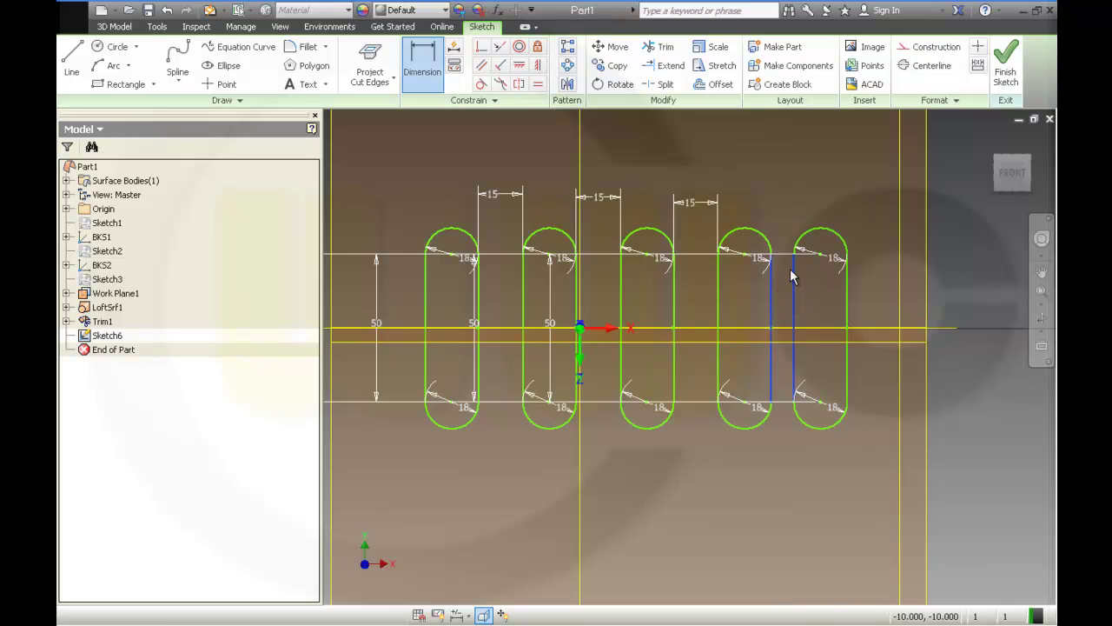
{"action": "left_click", "coordinate": [780, 210]}
{"action": "type", "text": "1"}
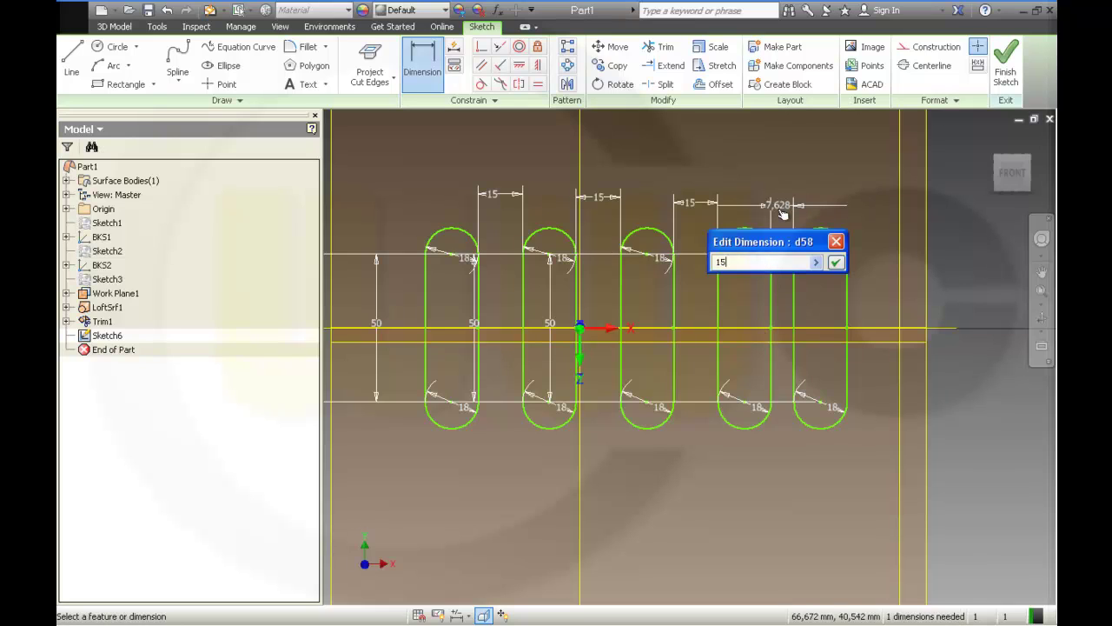
{"action": "type", "text": "5"}
{"action": "key", "text": "Return"}
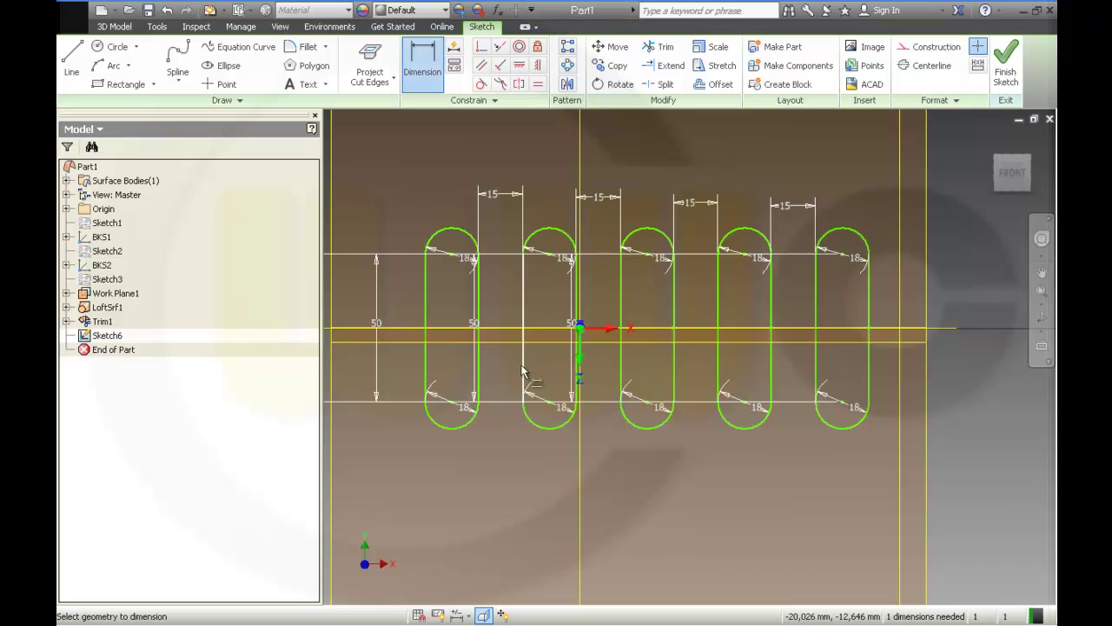
- Reposition the stacked 50 mm centre-distance dimensions closer to their own slots so each can be told apart
{"action": "scroll", "coordinate": [521, 372], "scroll_direction": "down", "scroll_amount": 2}
{"action": "scroll", "coordinate": [491, 391], "scroll_direction": "down", "scroll_amount": 2}
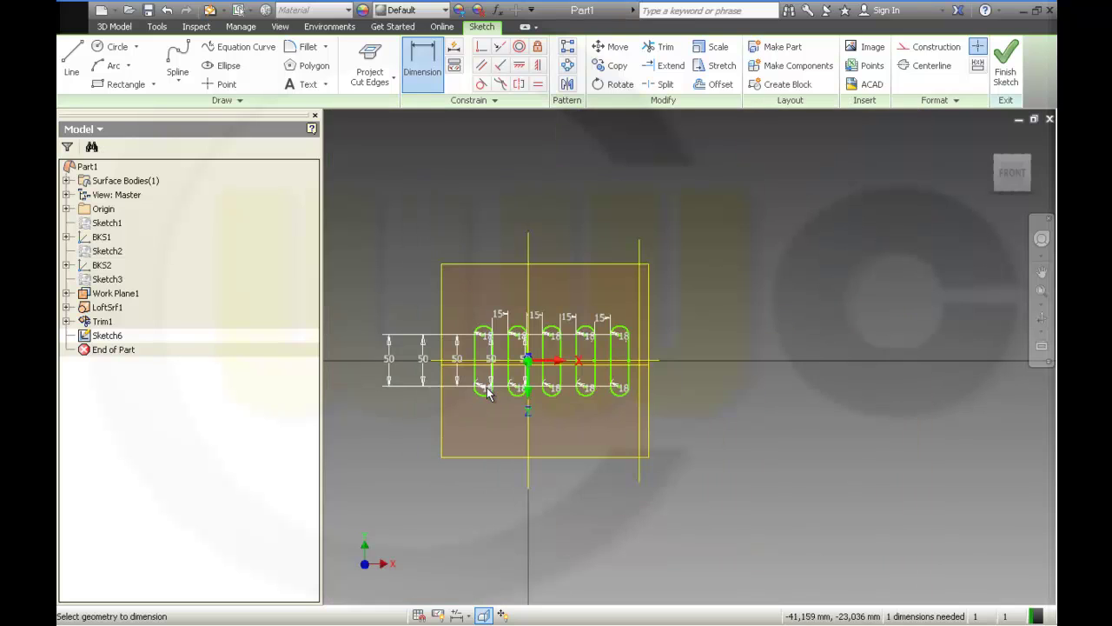
{"action": "scroll", "coordinate": [460, 404], "scroll_direction": "up", "scroll_amount": 3}
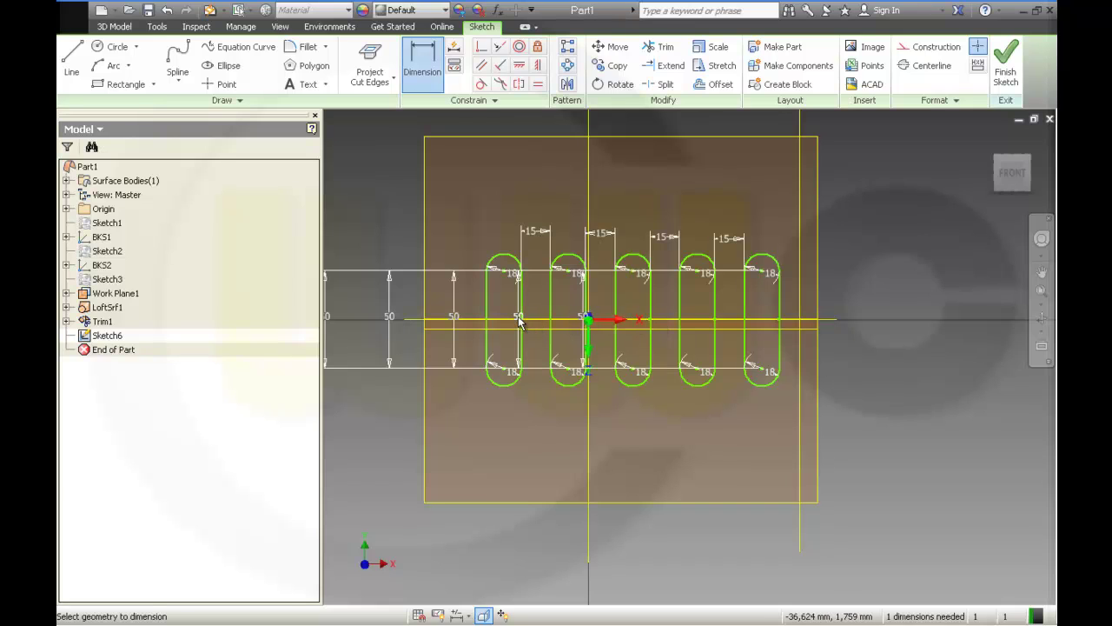
{"action": "key", "text": "Escape"}
{"action": "left_click_drag", "start_coordinate": [519, 318], "coordinate": [665, 345]}
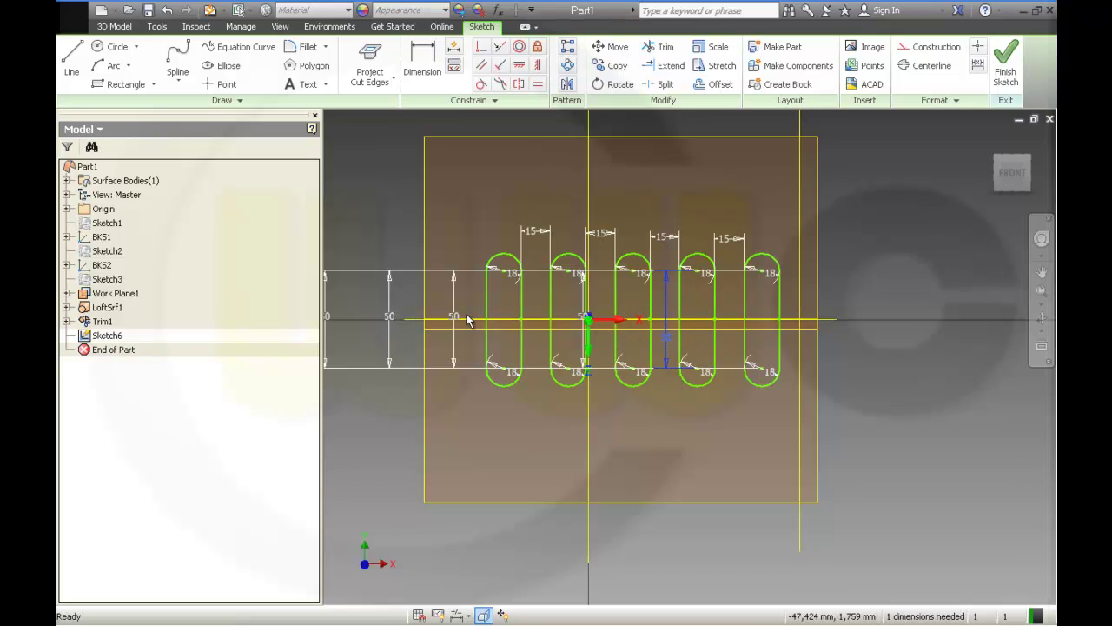
{"action": "left_click_drag", "start_coordinate": [454, 318], "coordinate": [688, 328]}
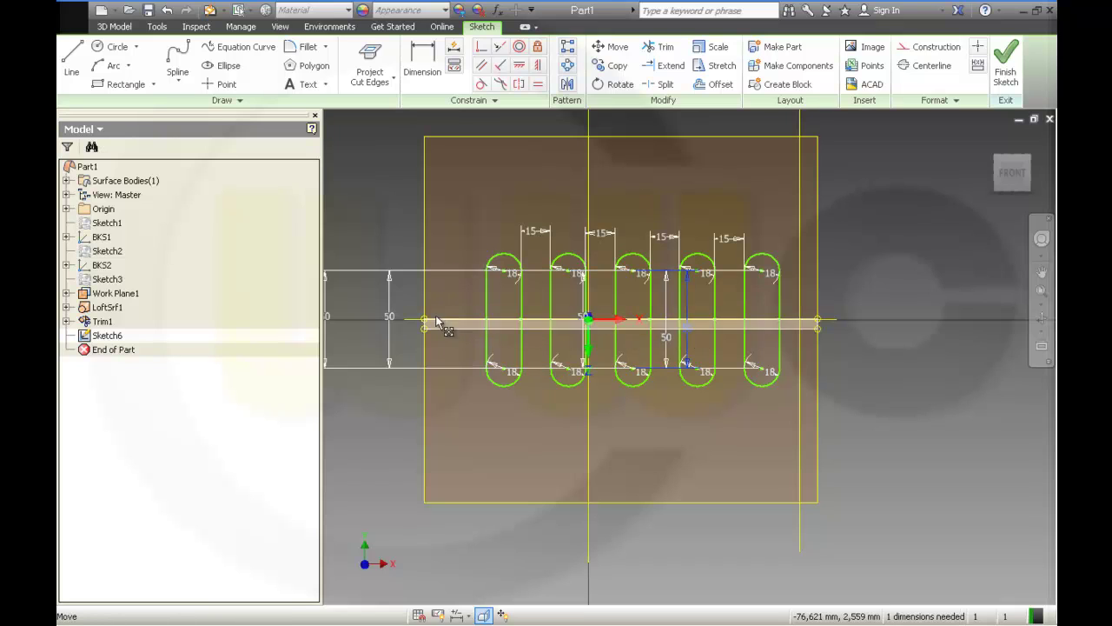
{"action": "left_click_drag", "start_coordinate": [391, 317], "coordinate": [515, 326]}
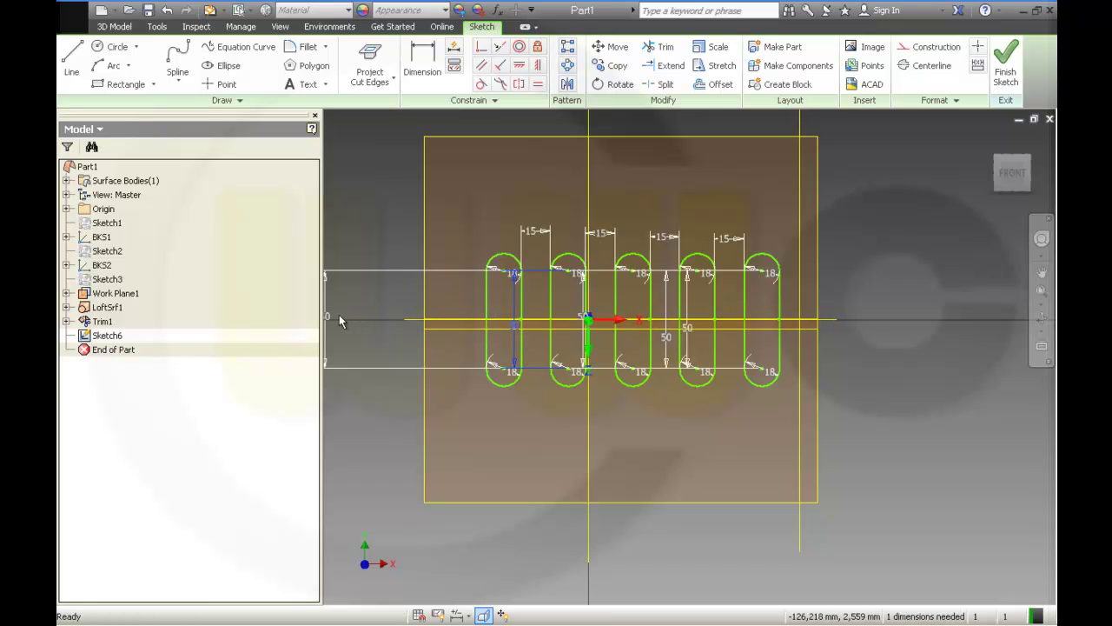
{"action": "left_click_drag", "start_coordinate": [328, 315], "coordinate": [539, 329]}
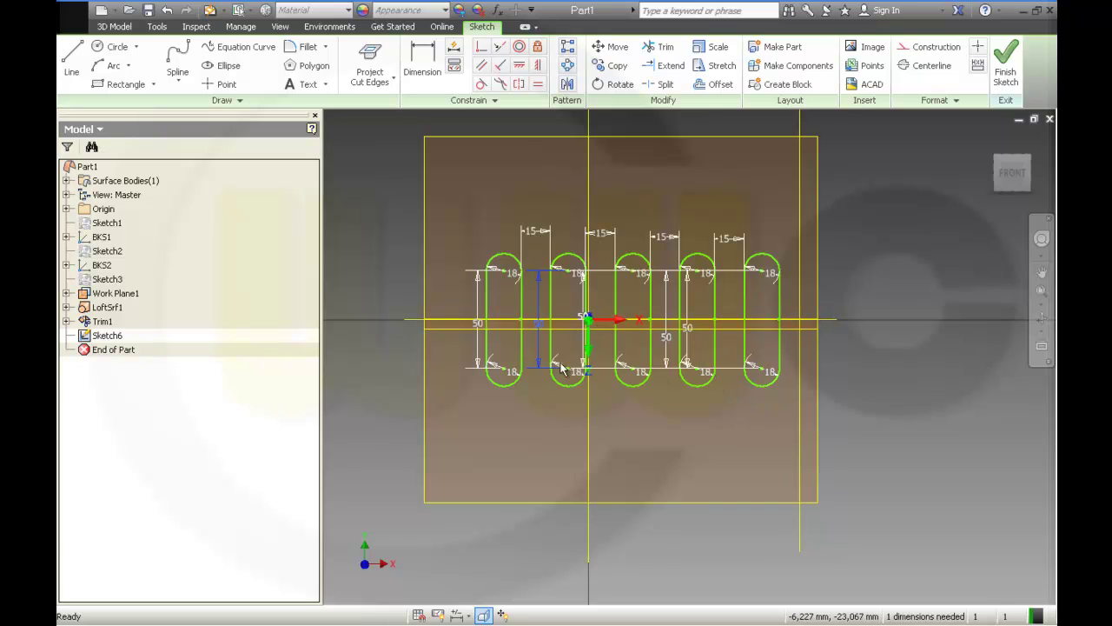
{"action": "left_click_drag", "start_coordinate": [478, 323], "coordinate": [442, 323]}
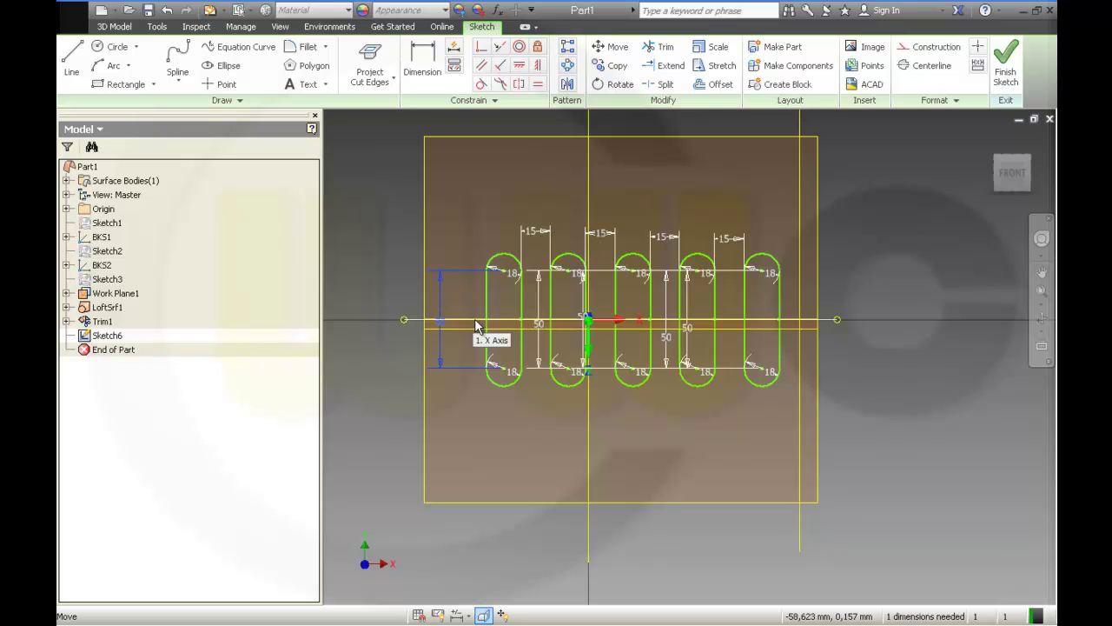
- Set the centre distance of the second slot from the negative X end to 45 mm
{"action": "left_click", "coordinate": [541, 326]}
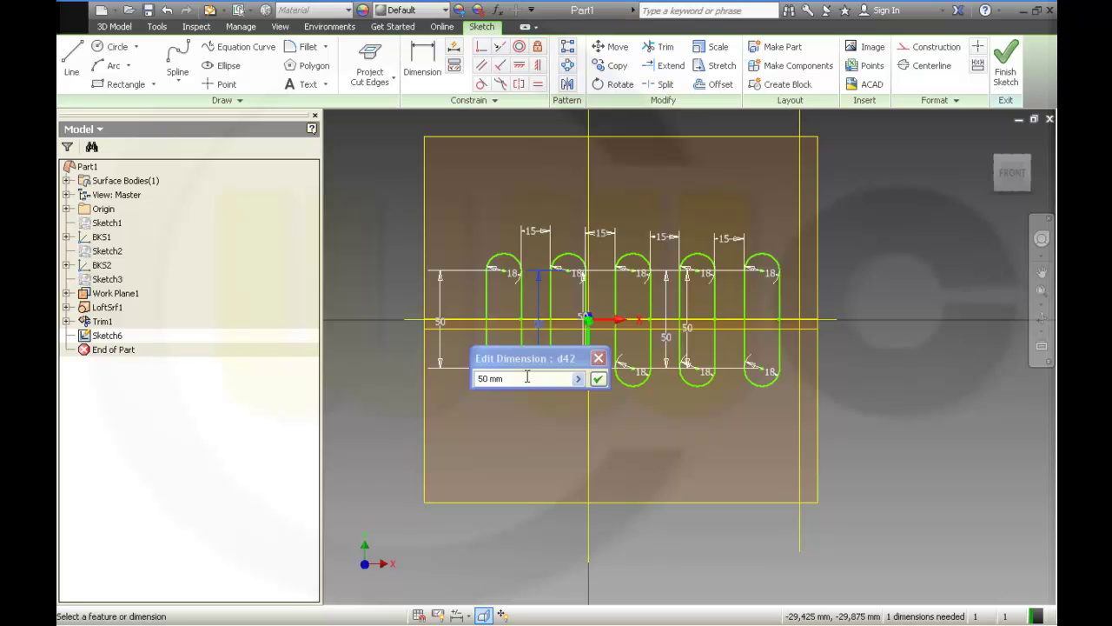
{"action": "type", "text": "4"}
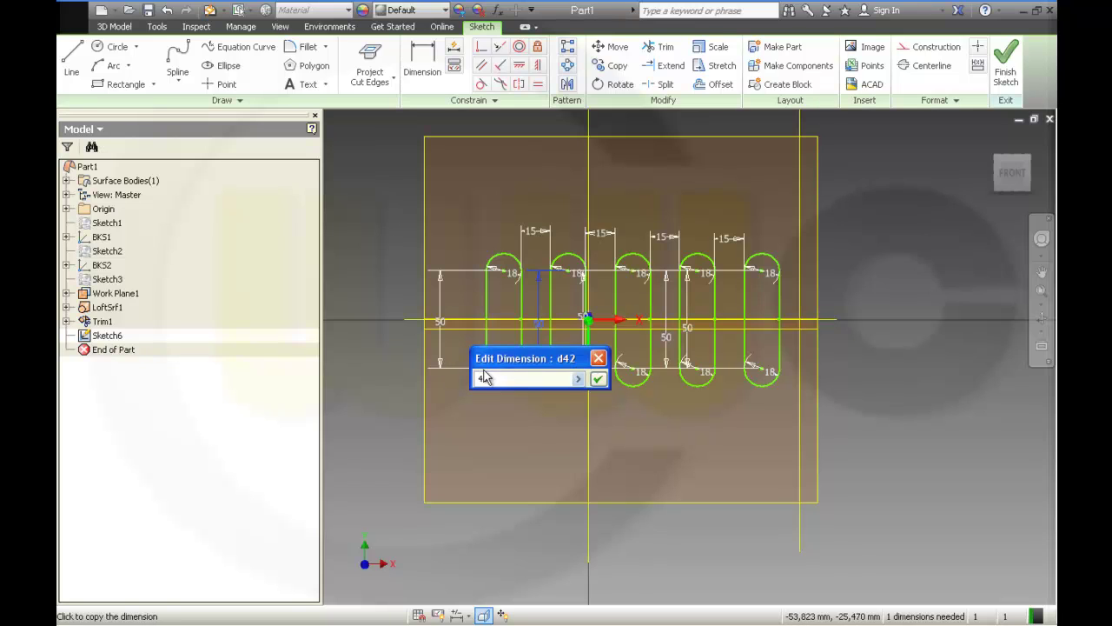
{"action": "type", "text": "5"}
{"action": "key", "text": "Return"}
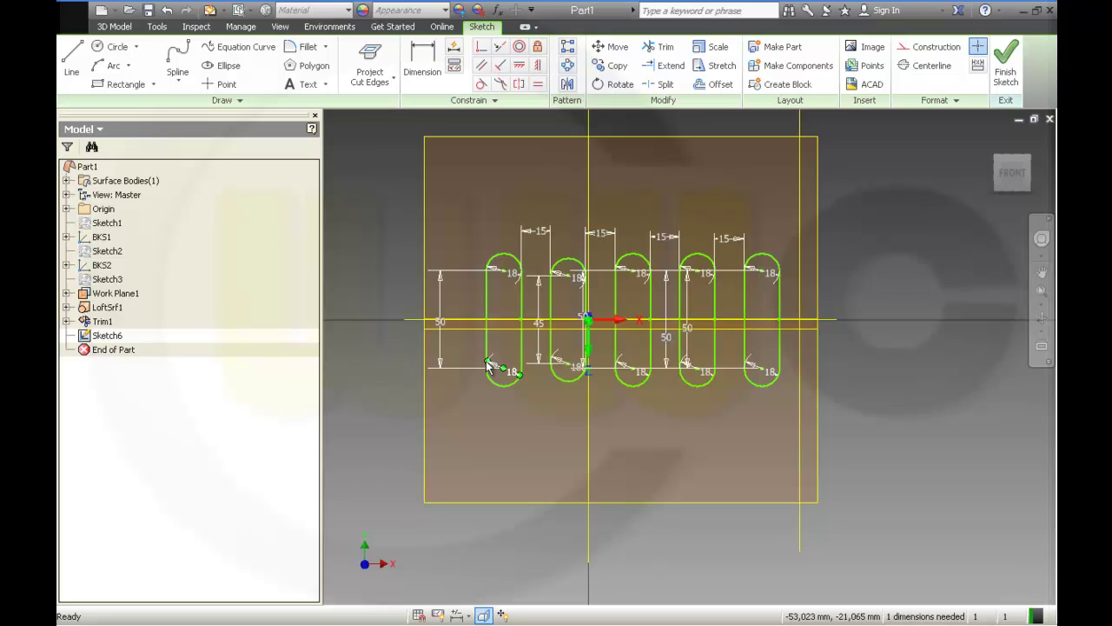
- Set the centre distance of the fourth slot from the negative X end to 40 mm
{"action": "double_click", "coordinate": [667, 339]}
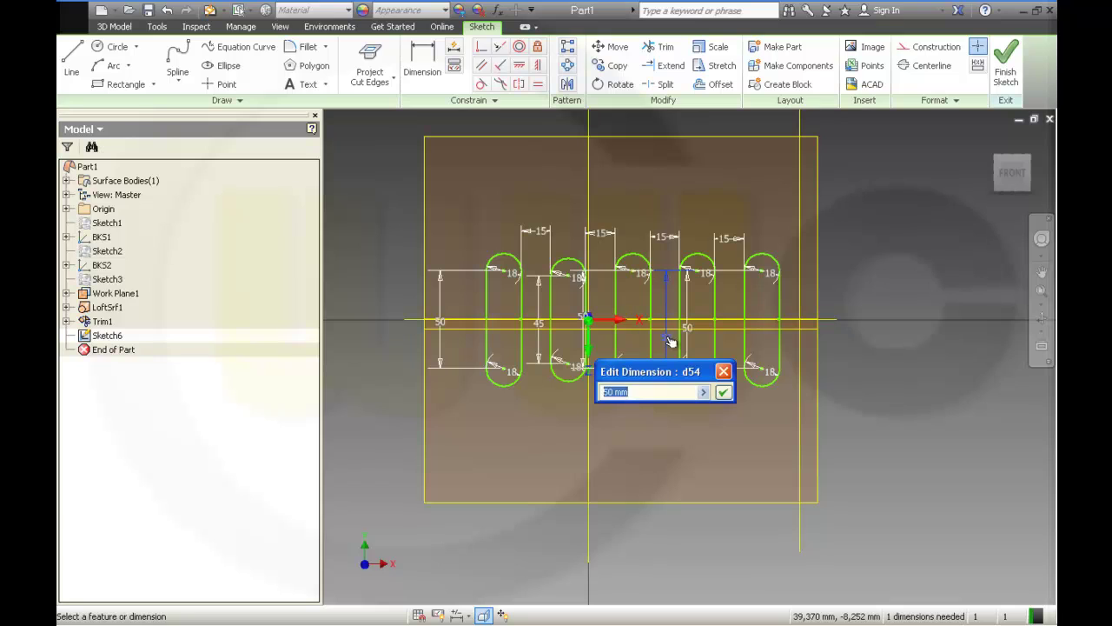
{"action": "type", "text": "40"}
{"action": "key", "text": "Return"}
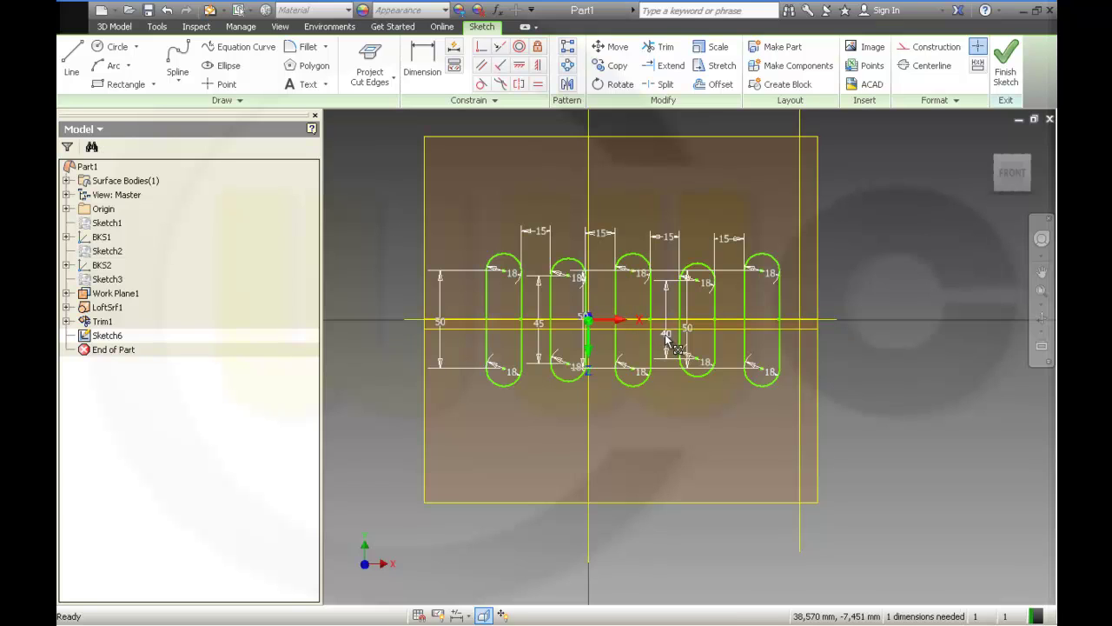
- Set the centre distance of the fourth slot from the negative X end to 35 mm
{"action": "type", "text": "35"}
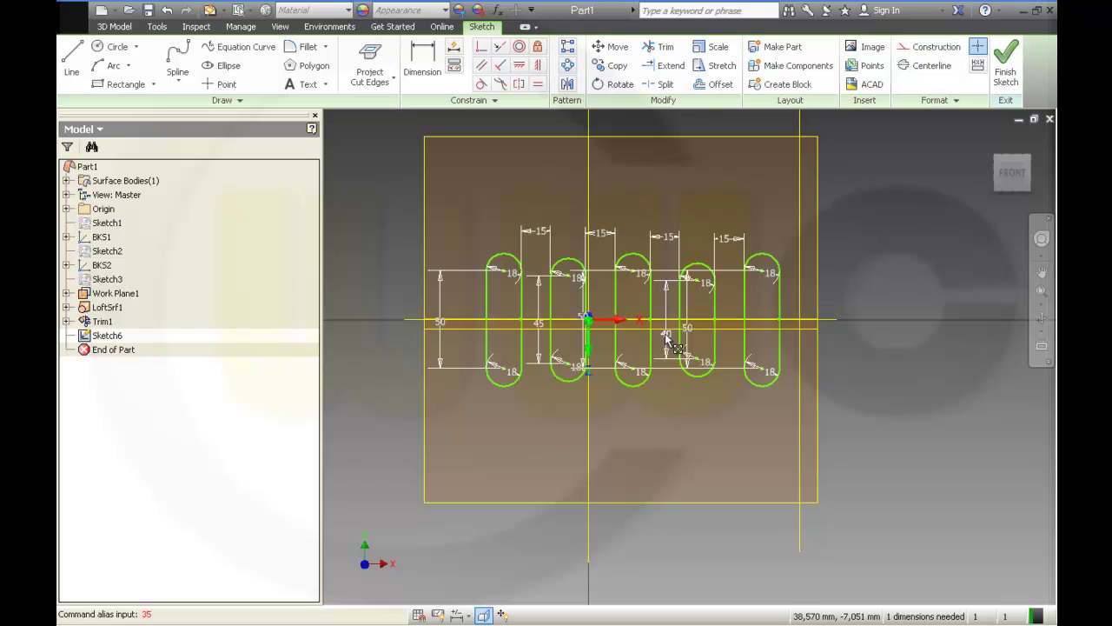
{"action": "double_click", "coordinate": [669, 336]}
{"action": "type", "text": "3"}
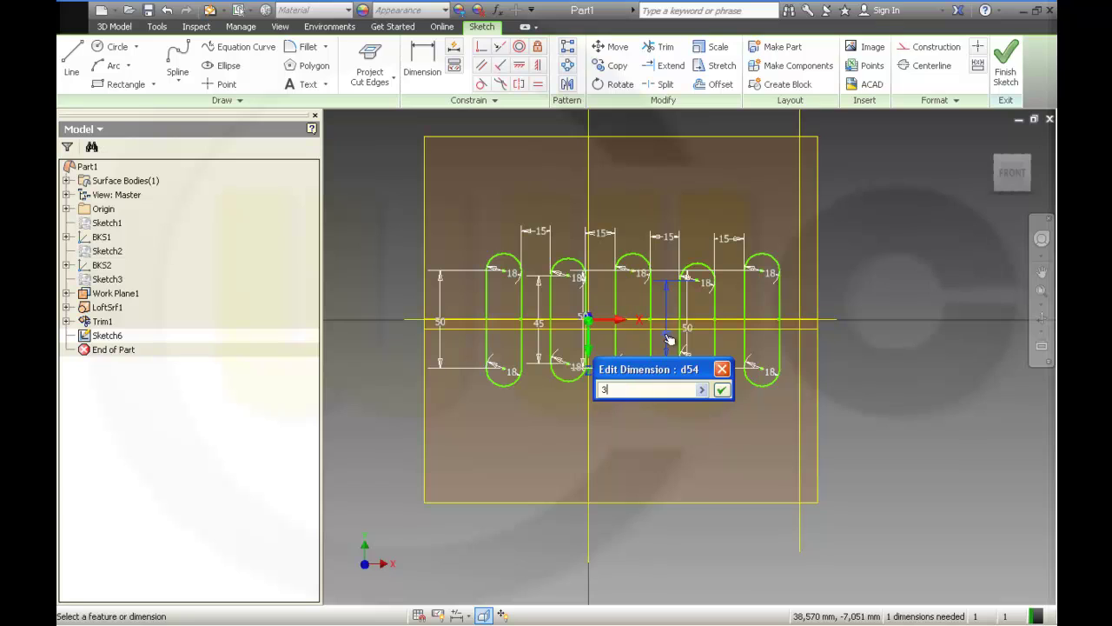
{"action": "type", "text": "5"}
{"action": "key", "text": "Return"}
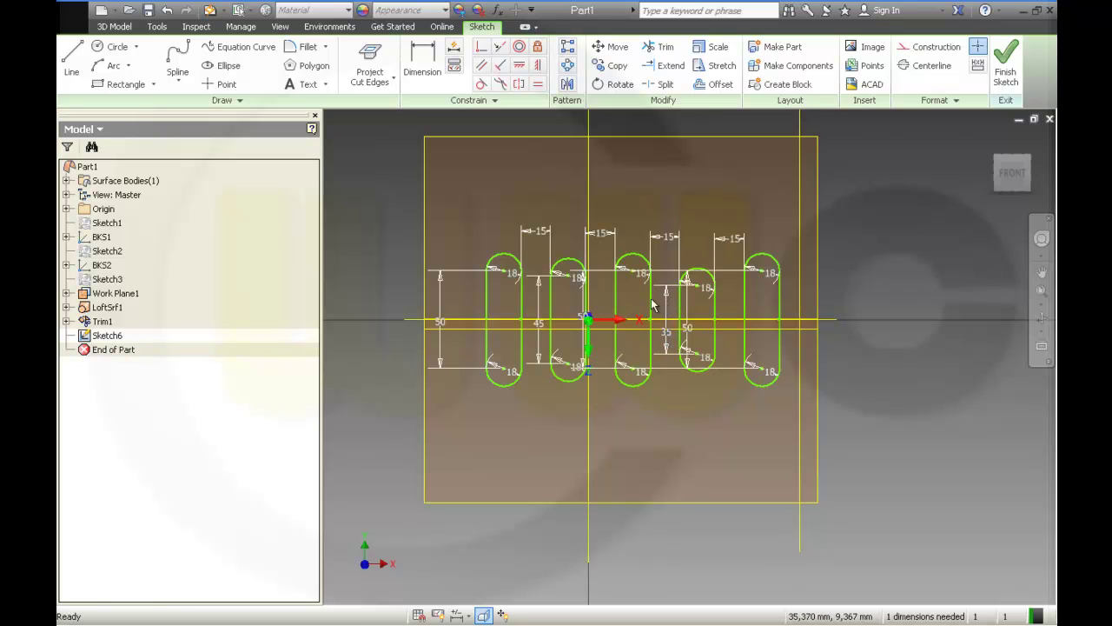
- Set the centre distance of the slot at the positive X end to 30 mm and that of the middle slot to 40 mm
{"action": "double_click", "coordinate": [583, 320]}
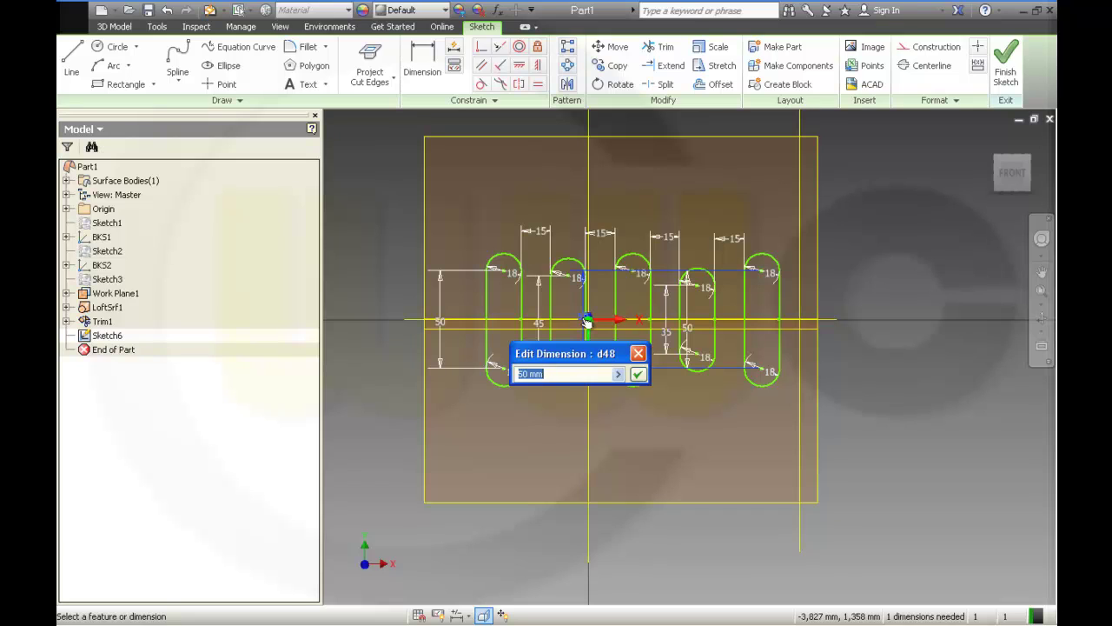
{"action": "key", "text": "Return"}
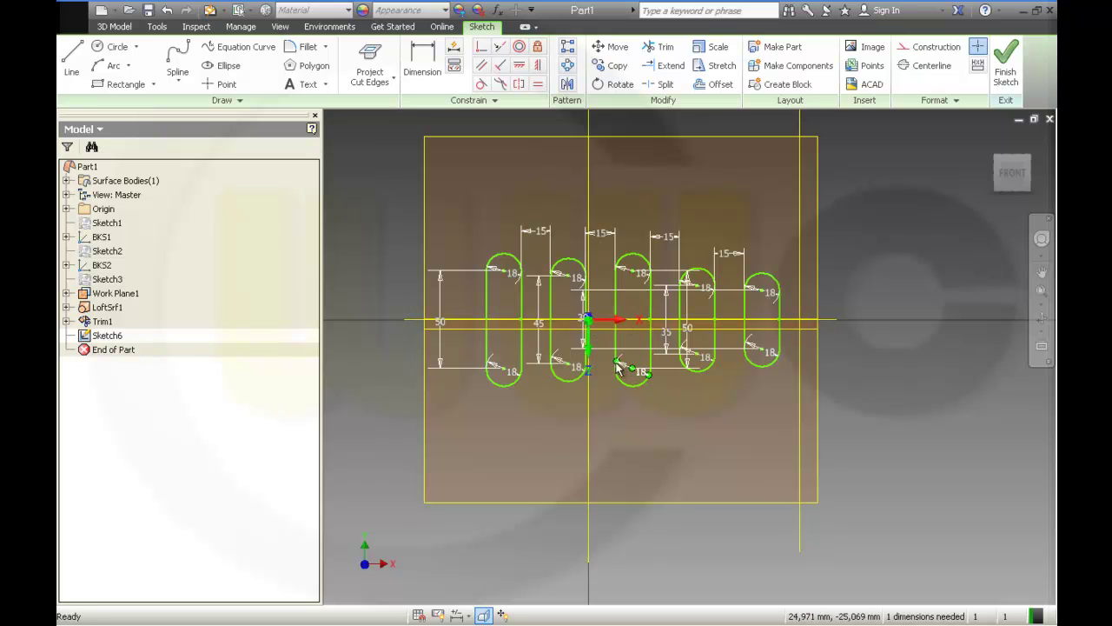
{"action": "double_click", "coordinate": [689, 331]}
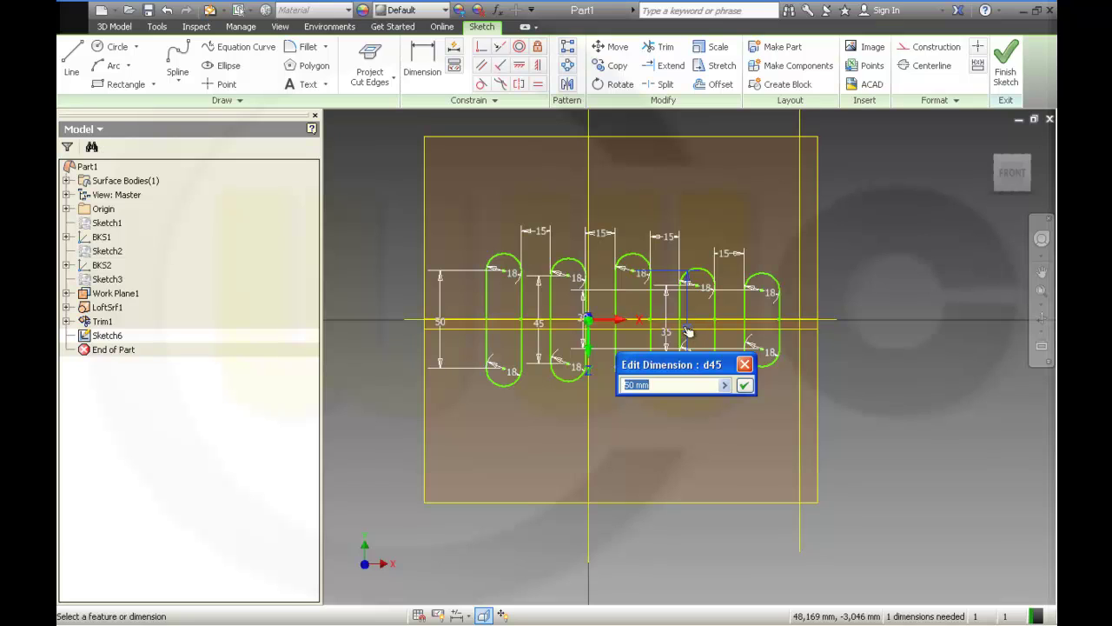
{"action": "key", "text": "Return"}
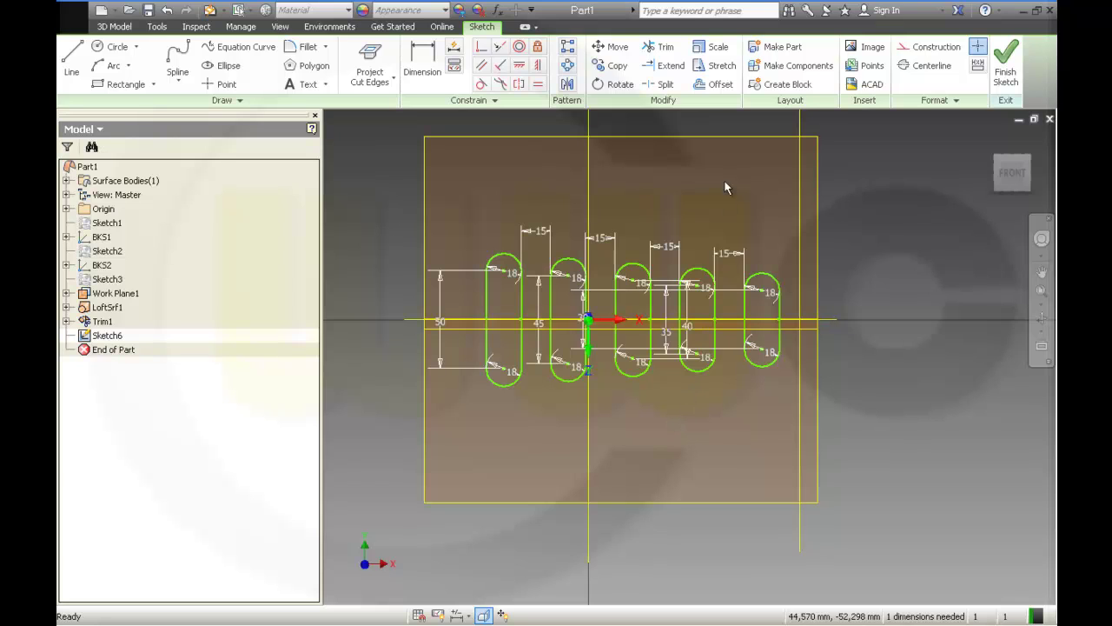
- Align the midpoint of the second slot's straight side nearest the origin vertically with the origin point, and finish the sketch
{"action": "left_click", "coordinate": [538, 65]}
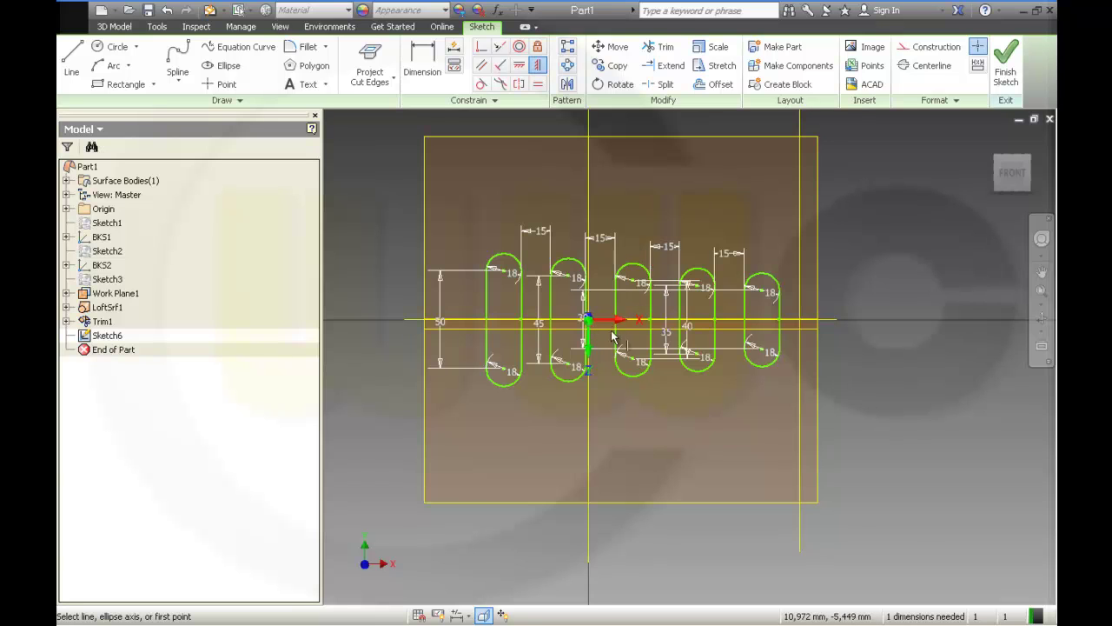
{"action": "scroll", "coordinate": [600, 352], "scroll_direction": "down", "scroll_amount": 2}
{"action": "scroll", "coordinate": [580, 371], "scroll_direction": "up", "scroll_amount": 3}
{"action": "mouse_move", "coordinate": [574, 338]}
{"action": "middle_mouse_down", "text": "shift"}
{"action": "mouse_move", "coordinate": [617, 345]}
{"action": "mouse_move", "coordinate": [603, 335]}
{"action": "middle_mouse_up", "text": "shift"}
{"action": "scroll", "coordinate": [606, 309], "scroll_direction": "up", "scroll_amount": 5}
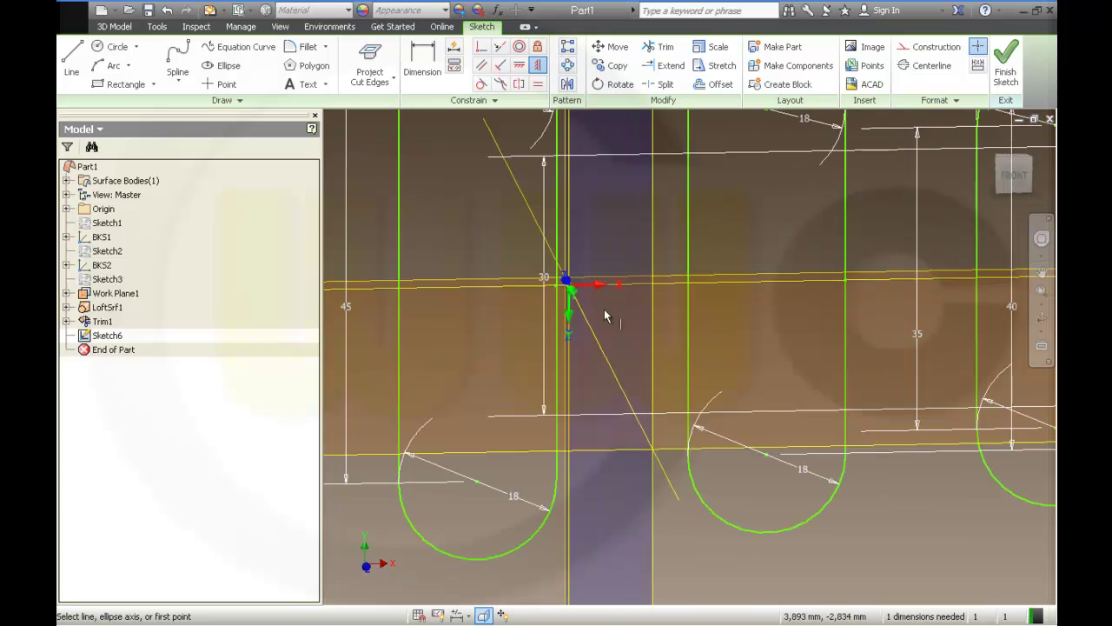
{"action": "left_click", "coordinate": [557, 290]}
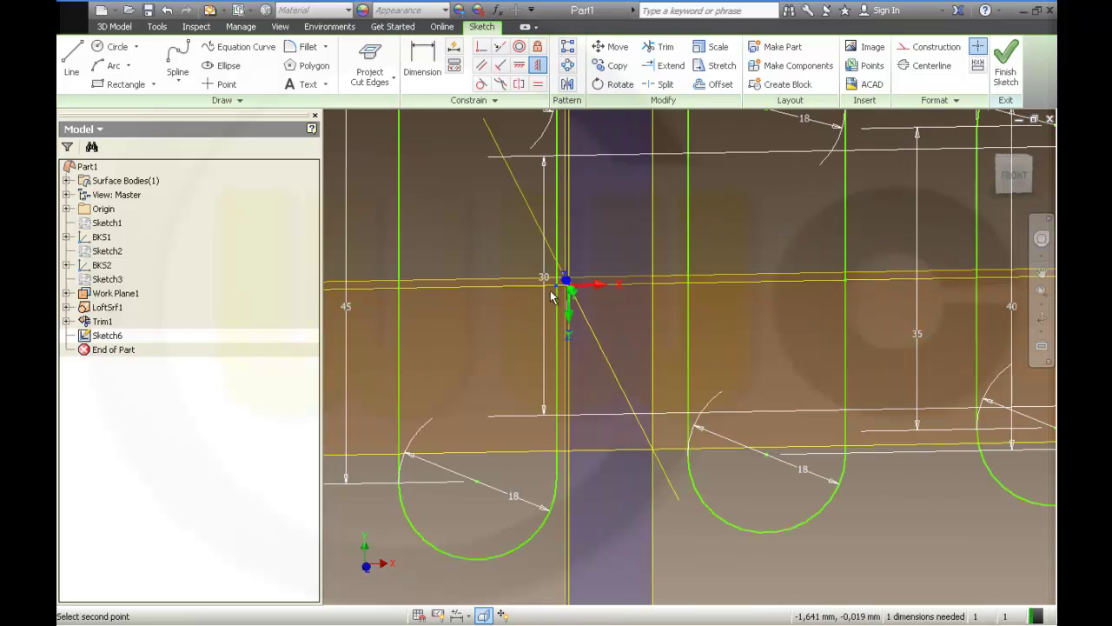
{"action": "middle_click_drag", "start_coordinate": [612, 326], "coordinate": [620, 335], "text": "shift"}
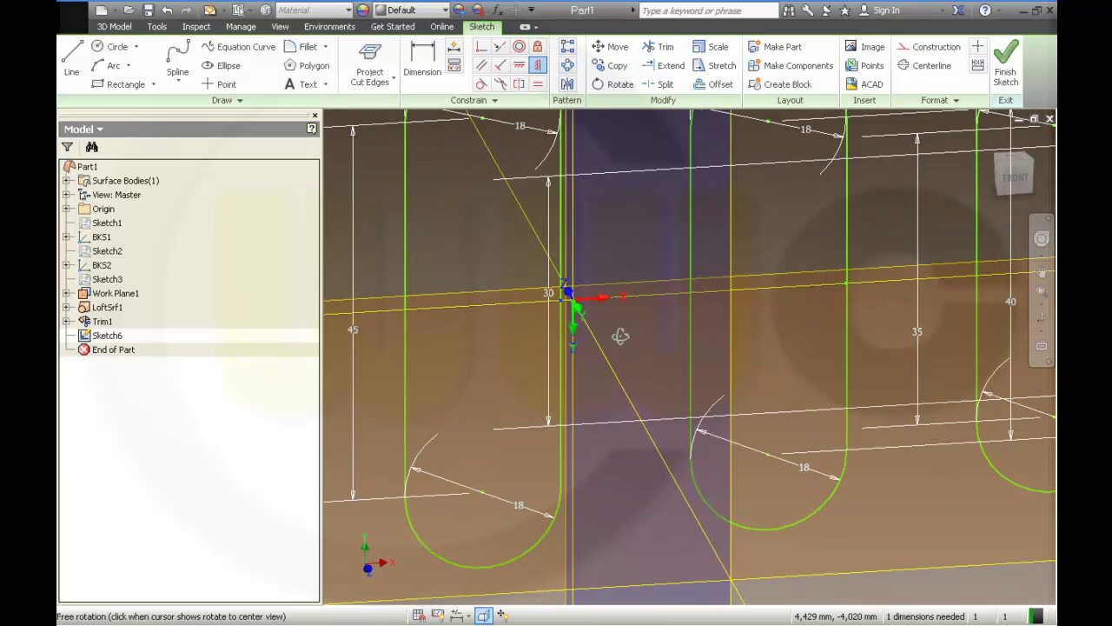
{"action": "left_click", "coordinate": [571, 301]}
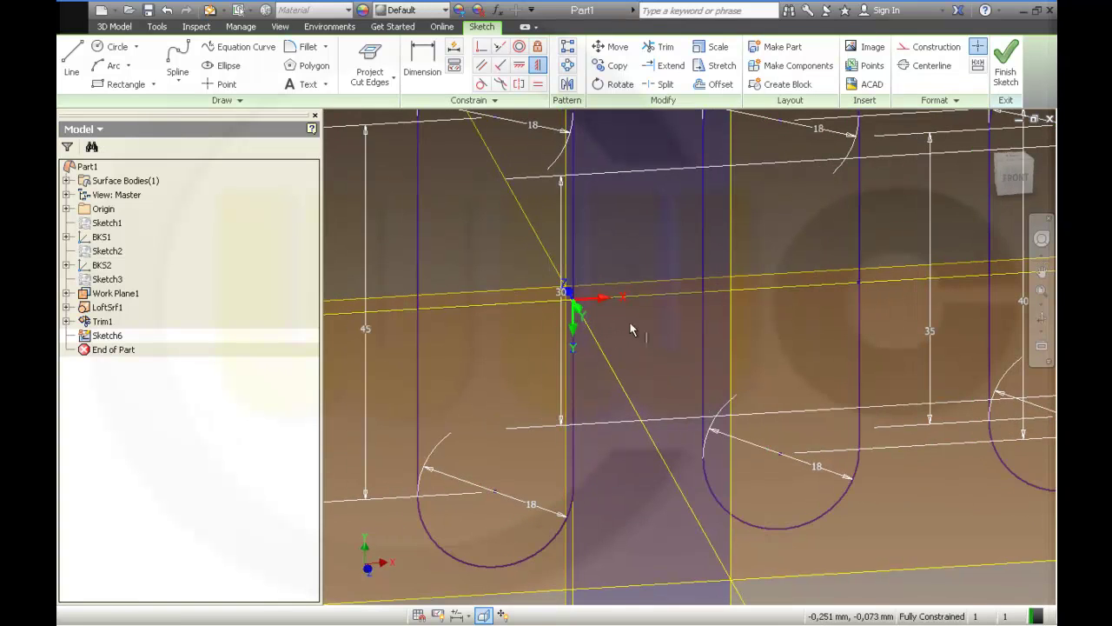
{"action": "scroll", "coordinate": [630, 322], "scroll_direction": "down", "scroll_amount": 5}
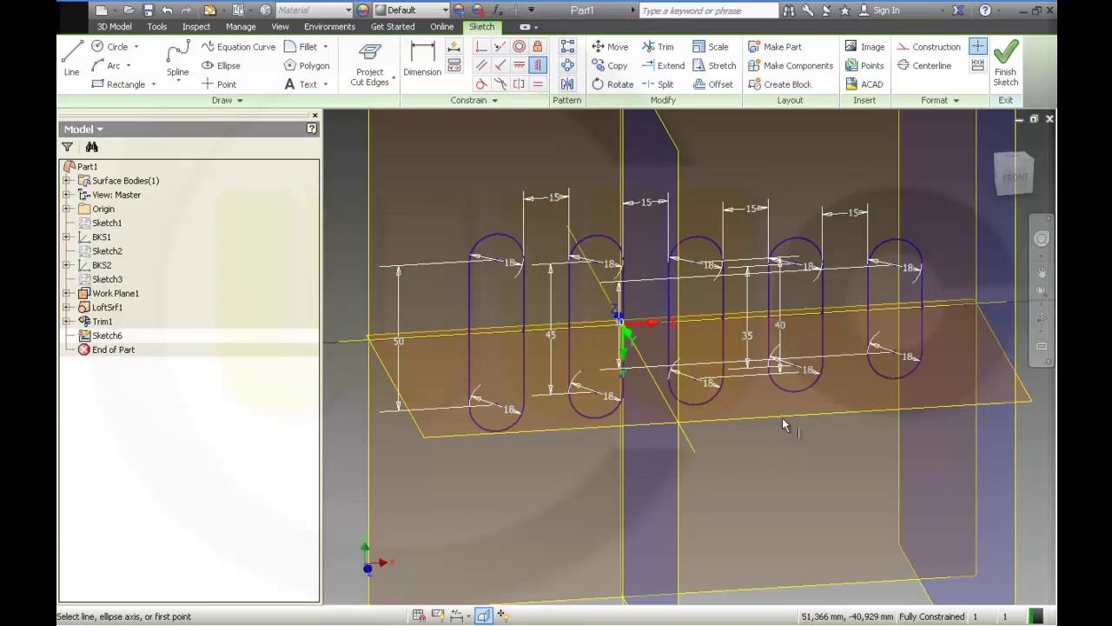
{"action": "left_click", "coordinate": [1006, 68]}
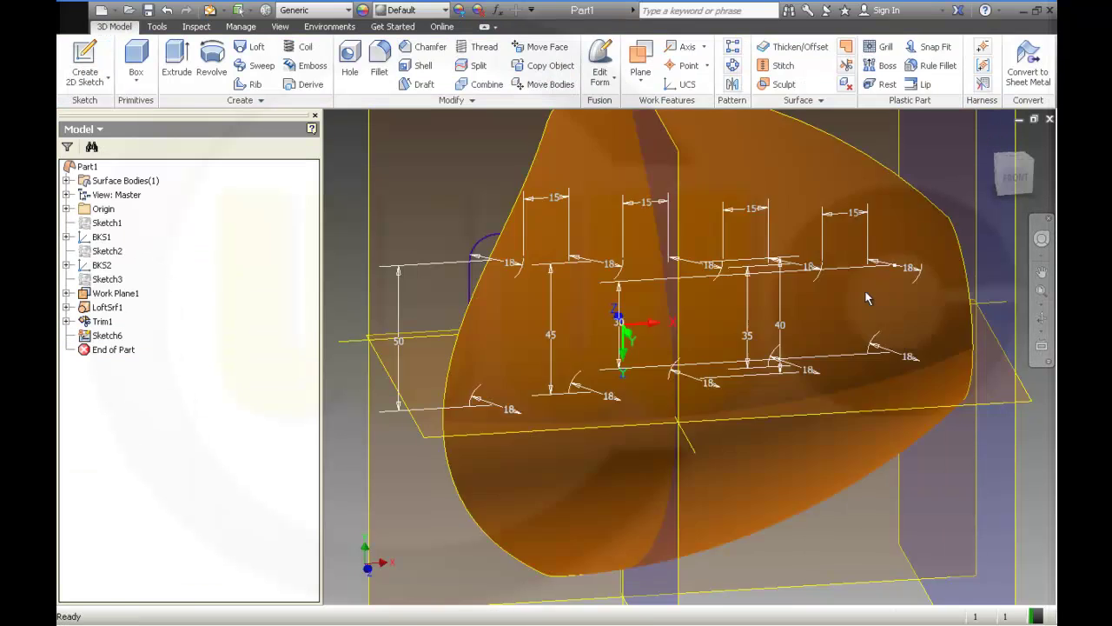
- Hide the dimensions of the finished slot sketch and view the surface together with the slot outlines from below
{"action": "mouse_move", "coordinate": [753, 466]}
{"action": "middle_mouse_down", "text": "shift"}
{"action": "mouse_move", "coordinate": [703, 432]}
{"action": "mouse_move", "coordinate": [603, 422]}
{"action": "middle_mouse_up", "text": "shift"}
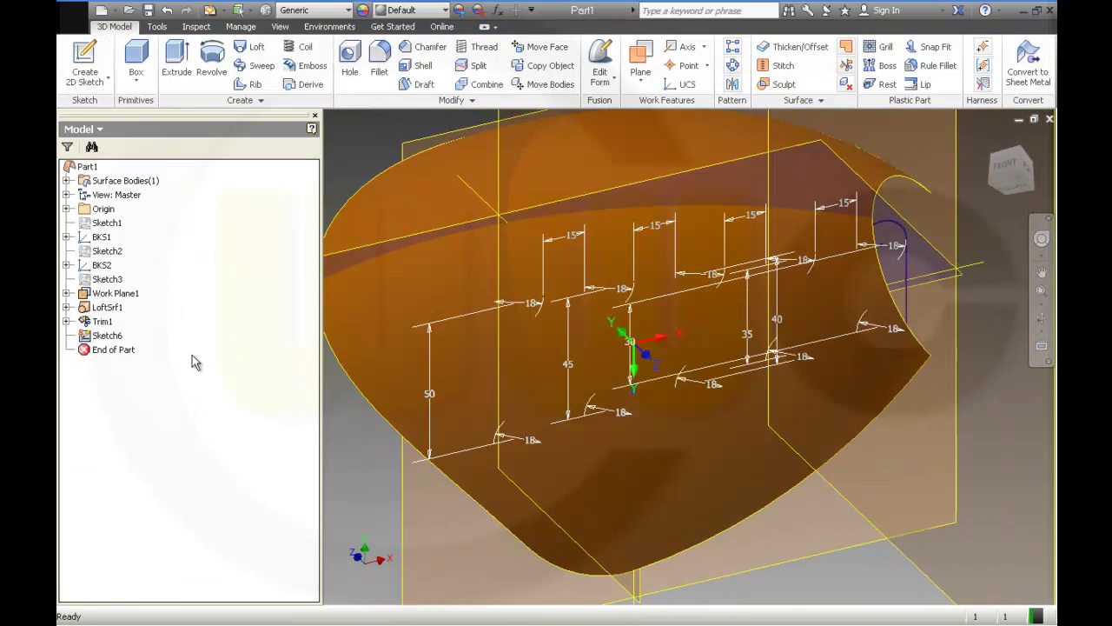
{"action": "left_click", "coordinate": [107, 336]}
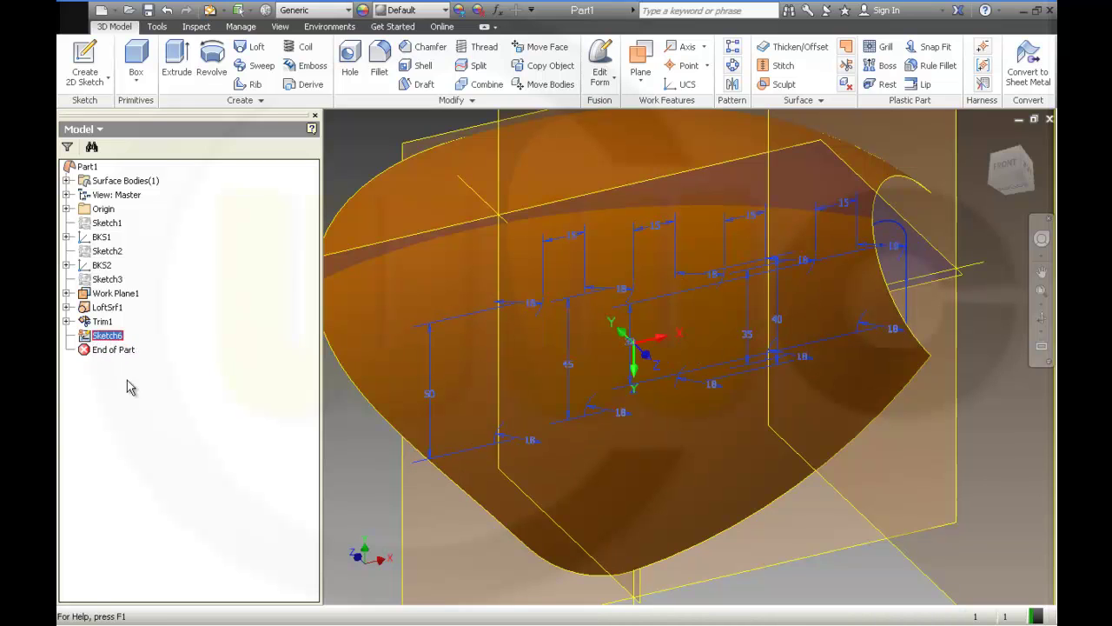
{"action": "left_click", "coordinate": [145, 504]}
{"action": "mouse_move", "coordinate": [556, 463]}
{"action": "middle_mouse_down", "text": "shift"}
{"action": "mouse_move", "coordinate": [513, 434]}
{"action": "mouse_move", "coordinate": [599, 391]}
{"action": "mouse_move", "coordinate": [616, 405]}
{"action": "mouse_move", "coordinate": [604, 389]}
{"action": "mouse_move", "coordinate": [637, 377]}
{"action": "mouse_move", "coordinate": [601, 474]}
{"action": "middle_mouse_up", "text": "shift"}
{"action": "scroll", "coordinate": [629, 393], "scroll_direction": "down", "scroll_amount": 5}
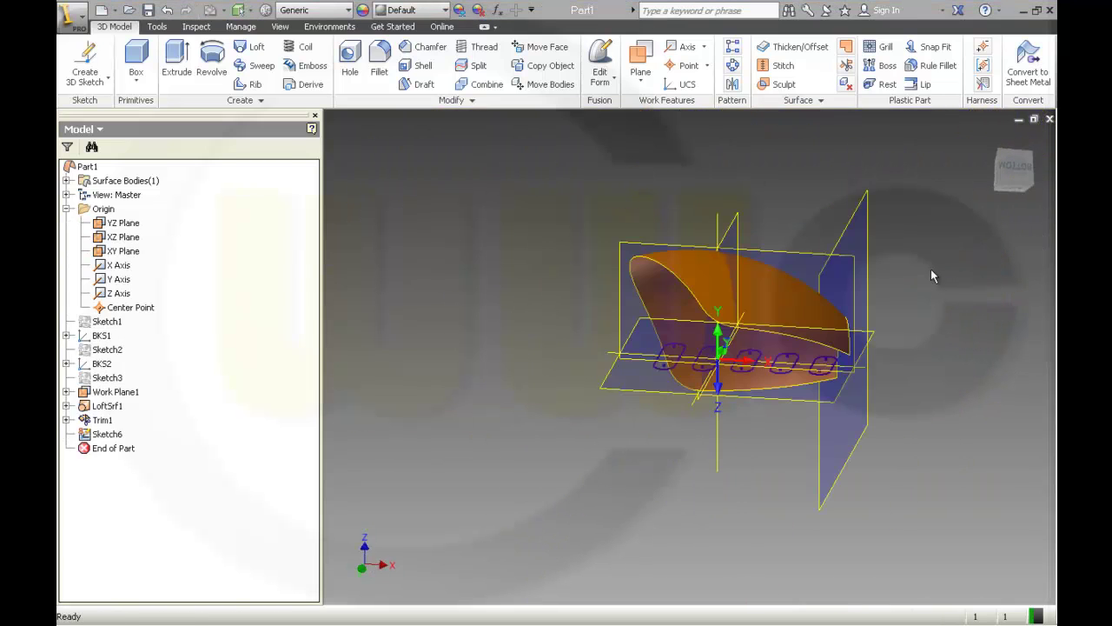
{"action": "left_click", "coordinate": [845, 66]}
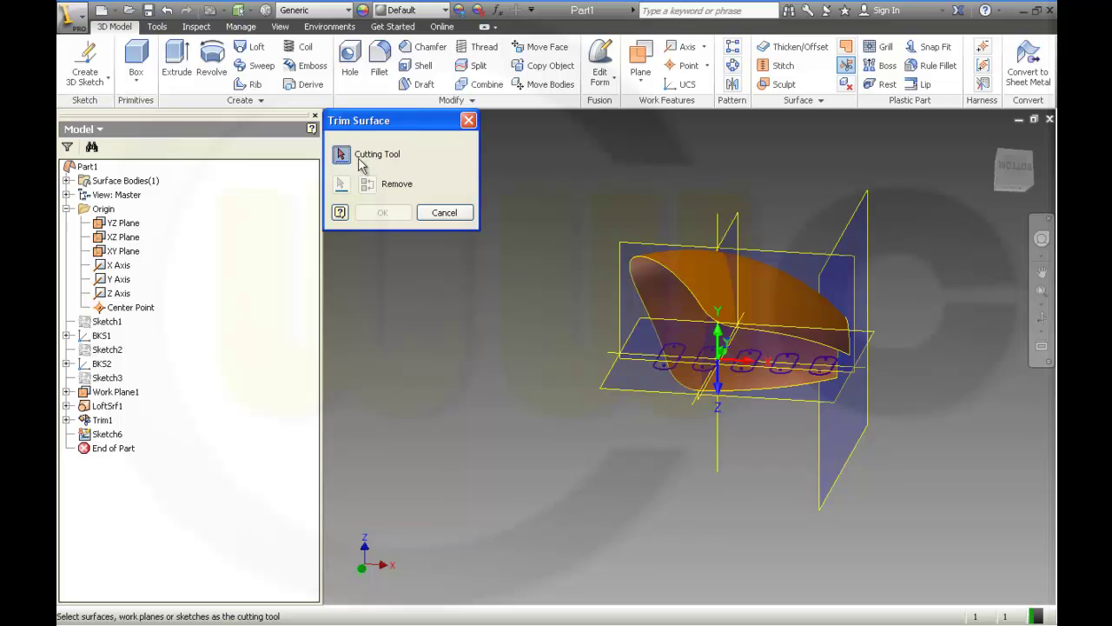
{"action": "left_click", "coordinate": [675, 369]}
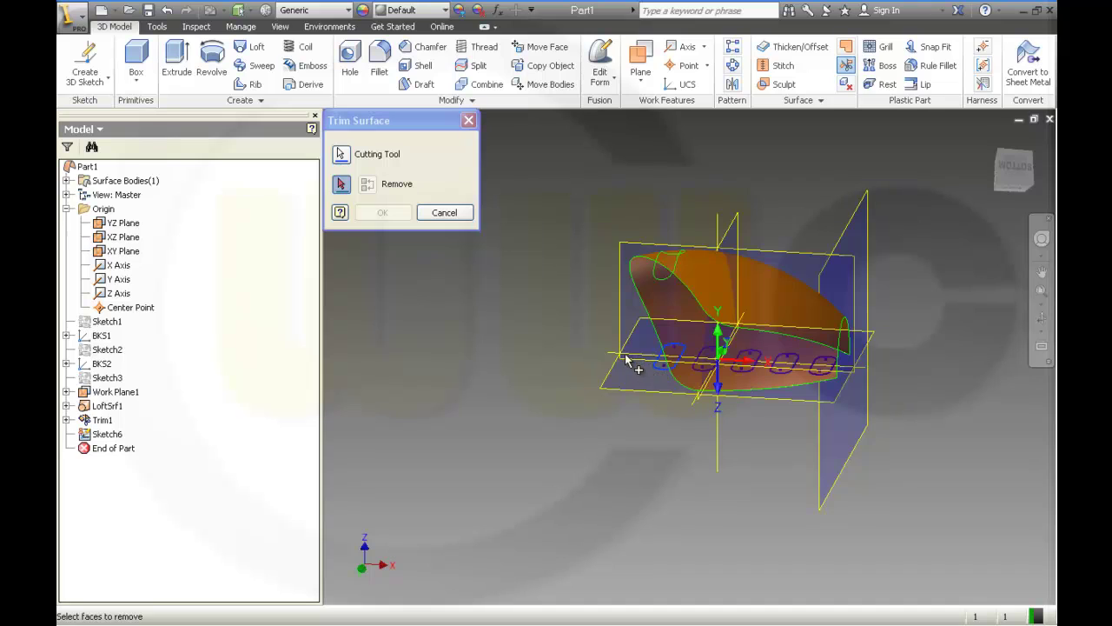
{"action": "left_click", "coordinate": [444, 213]}
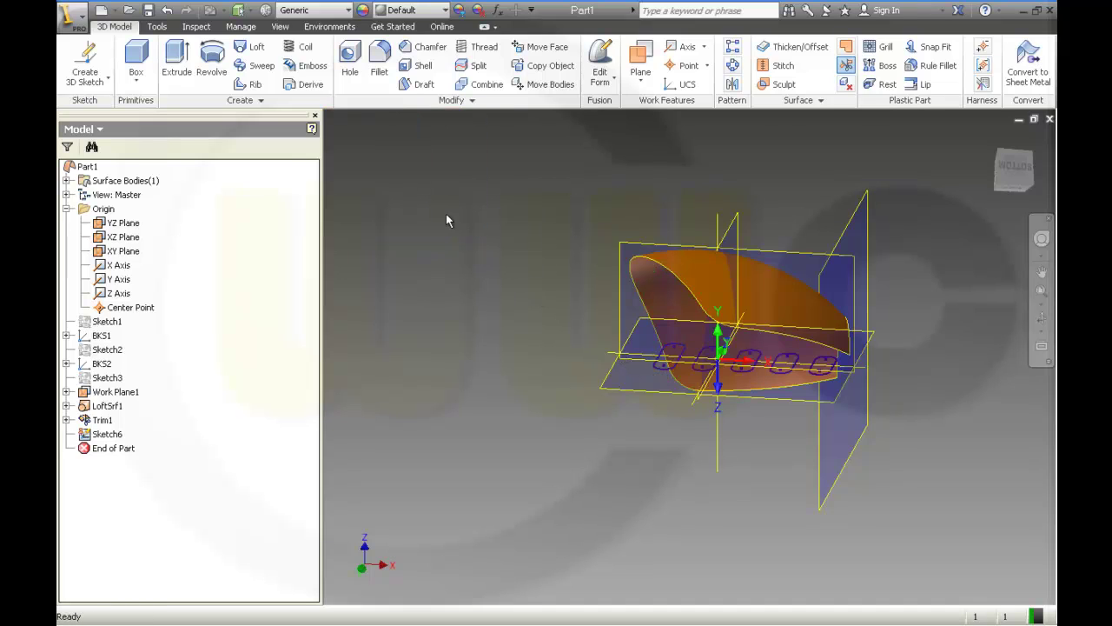
- Copy the slot sketch and paste four copies of it onto the origin XY Plane
{"action": "left_click", "coordinate": [108, 434]}
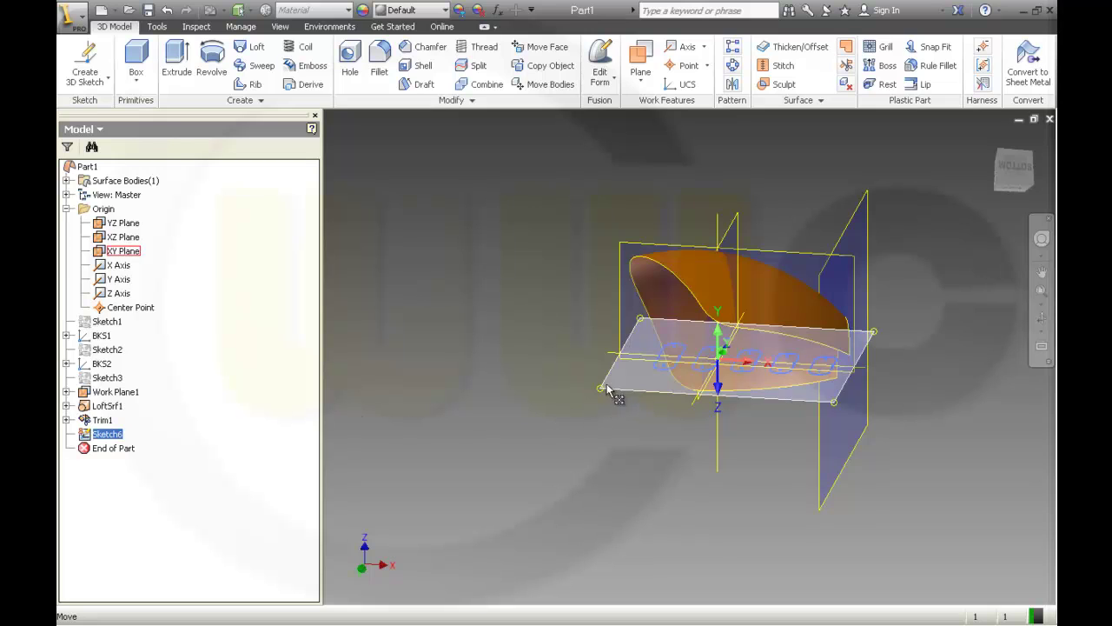
{"action": "left_click", "coordinate": [124, 252]}
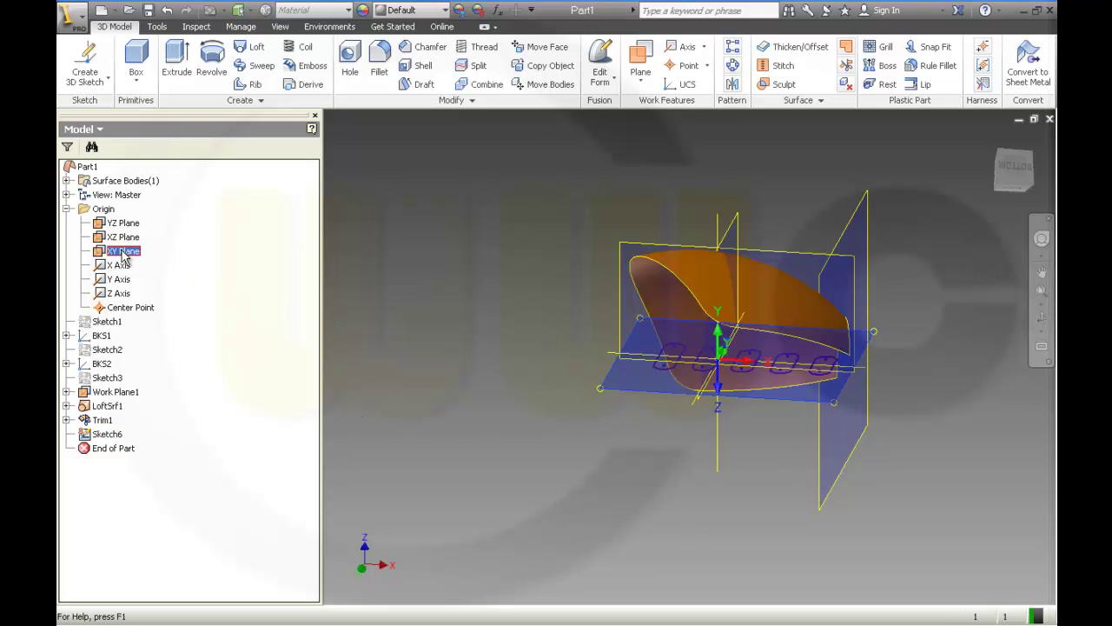
{"action": "key", "text": "s"}
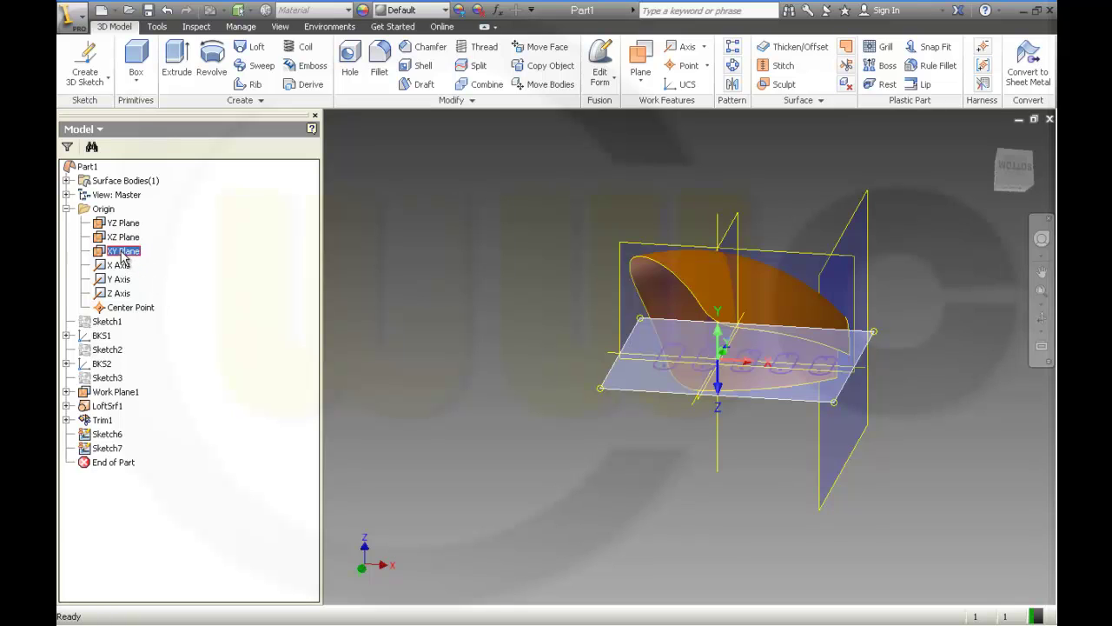
{"action": "key", "text": "s"}
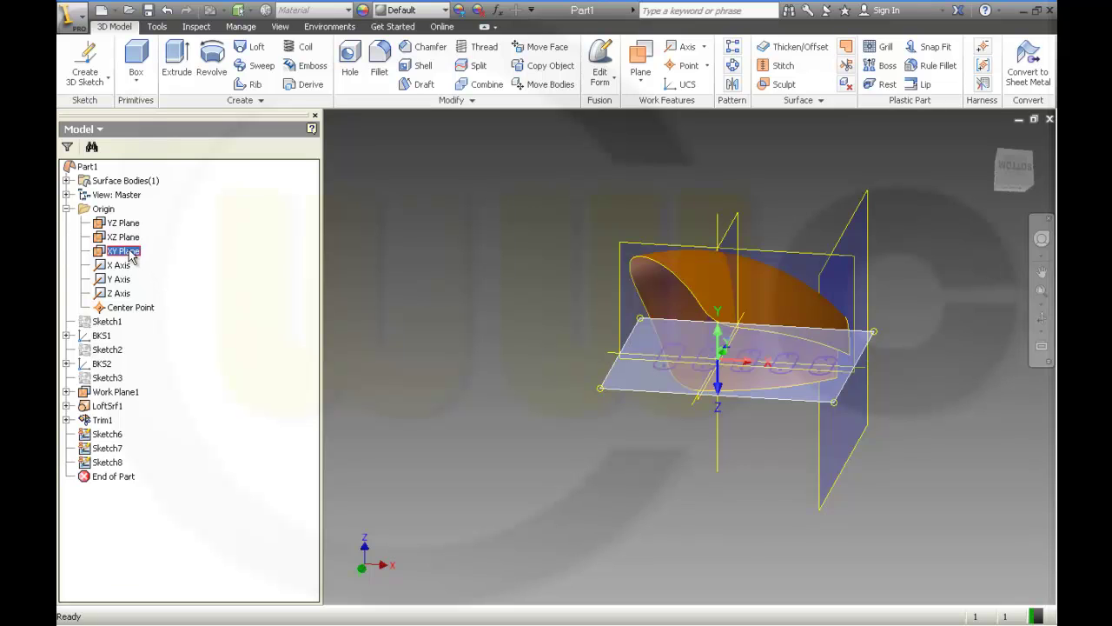
{"action": "key", "text": "s"}
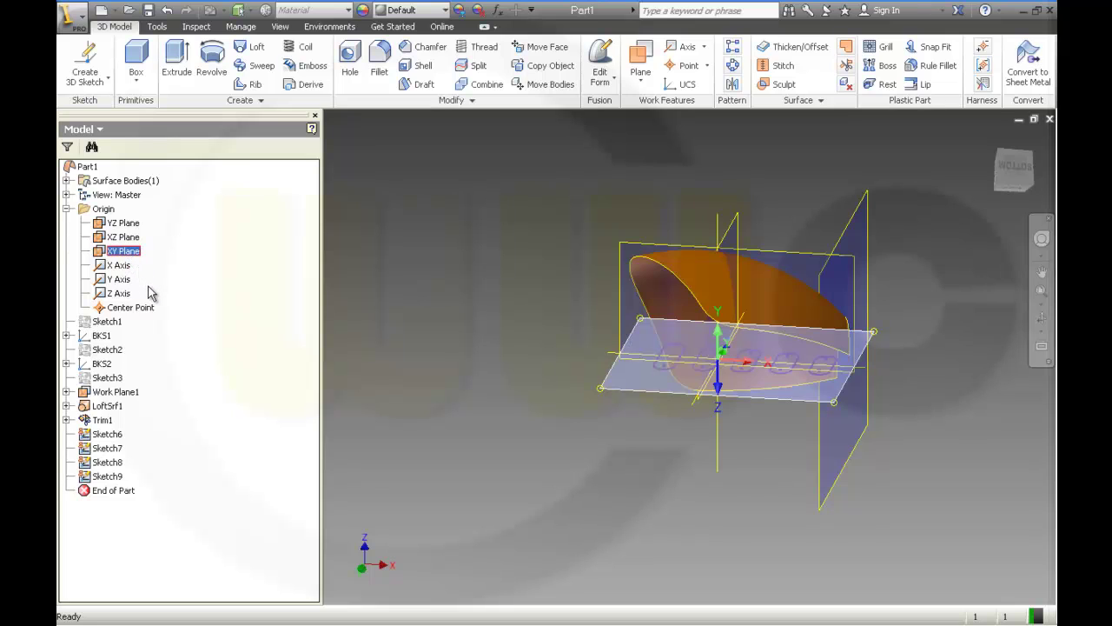
{"action": "key", "text": "s"}
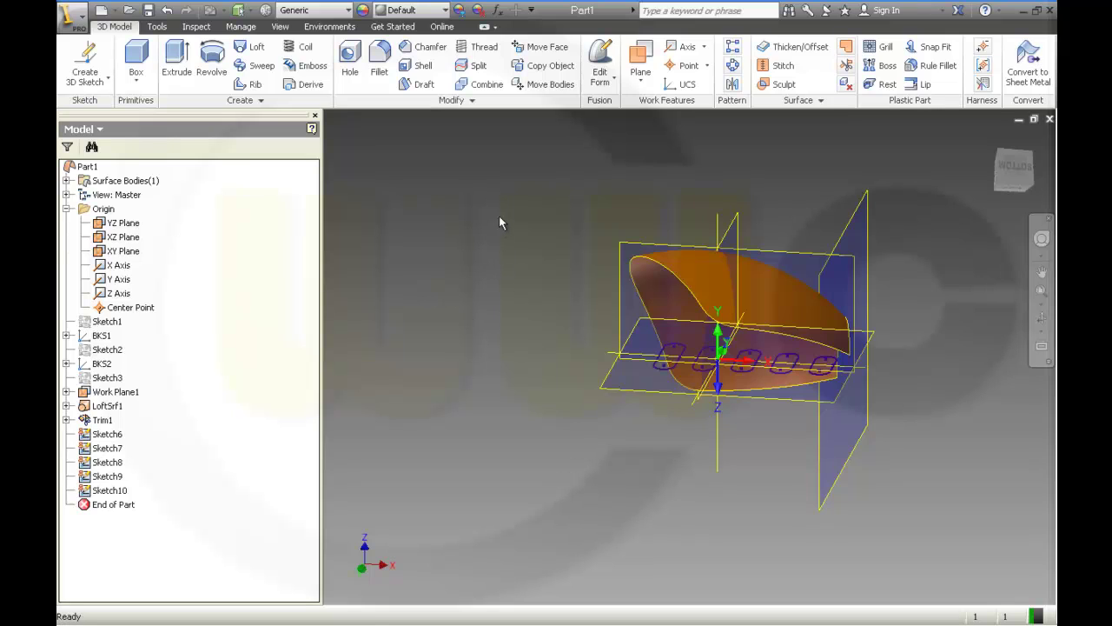
- Trim the surface with the slot at the negative X end as cutting tool, removing the area inside its outline
{"action": "left_click", "coordinate": [845, 66]}
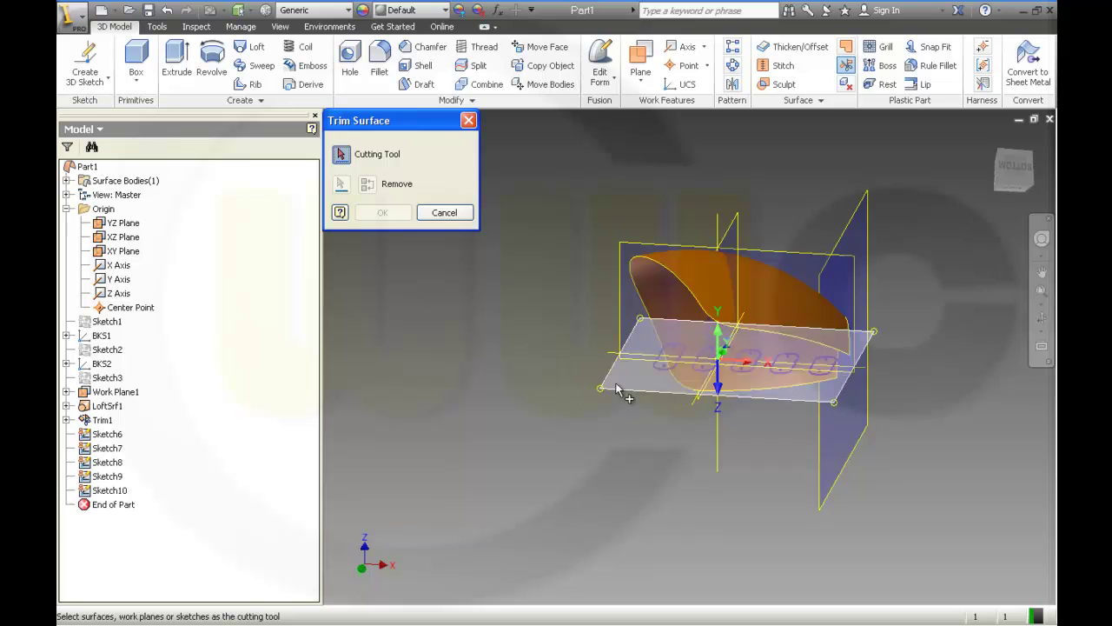
{"action": "left_click", "coordinate": [662, 370]}
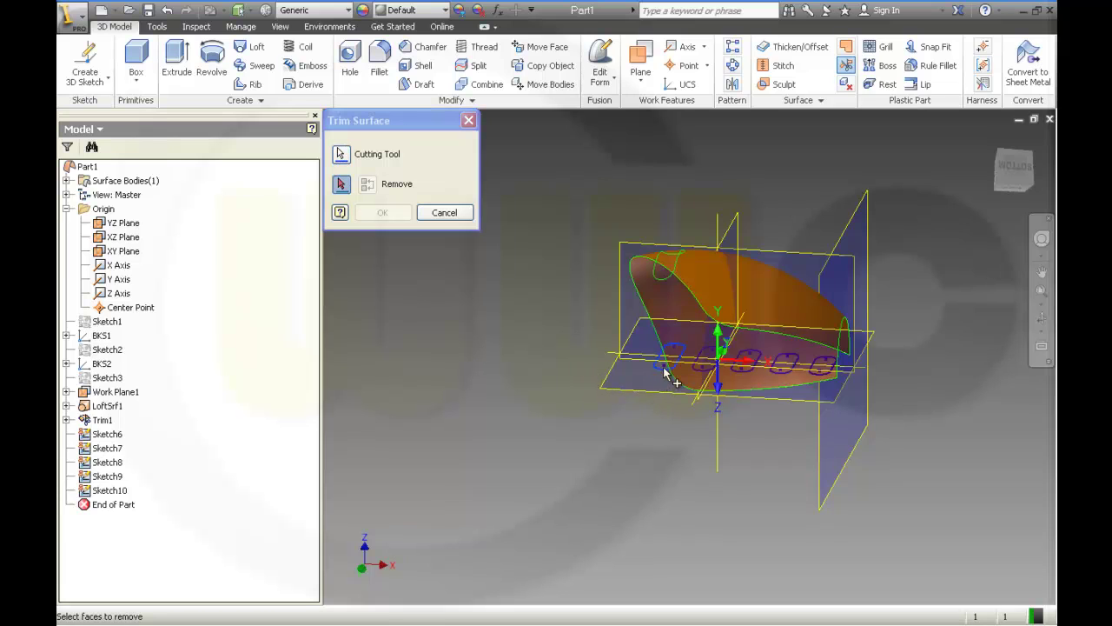
{"action": "left_click", "coordinate": [667, 278]}
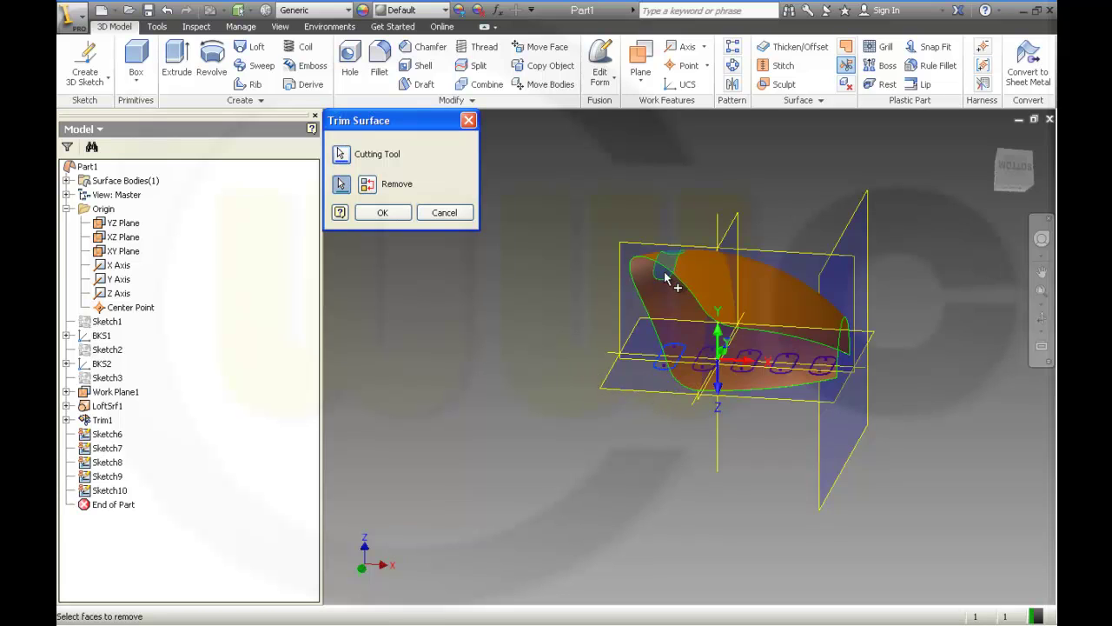
{"action": "left_click", "coordinate": [385, 213]}
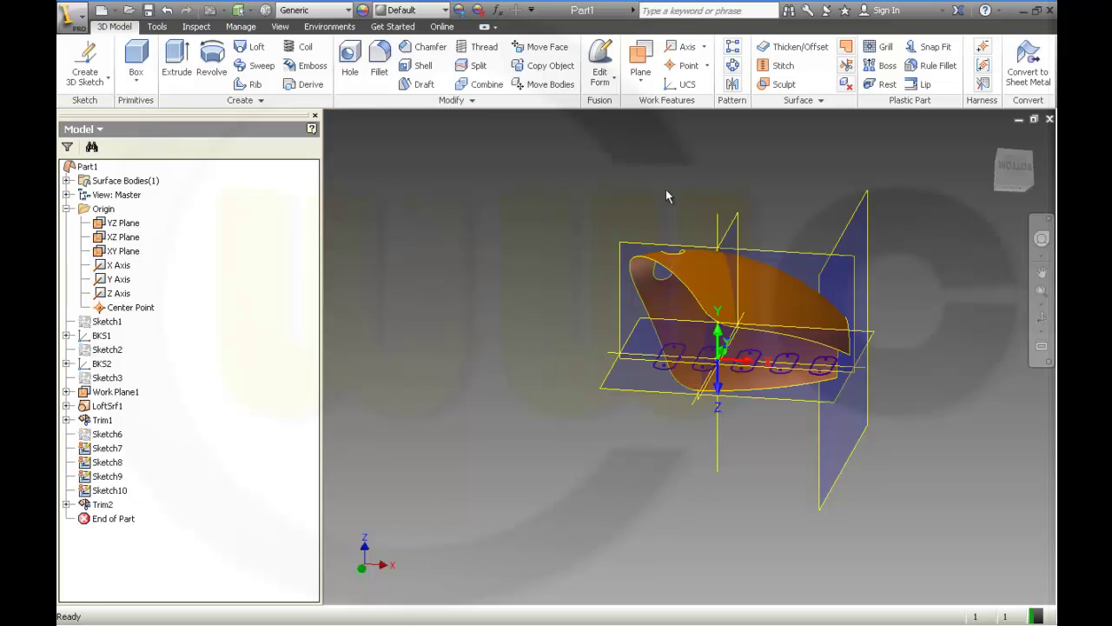
- Trim the surface with the second slot from the negative X end as cutting tool, removing the area outside its outline
{"action": "left_click", "coordinate": [847, 71]}
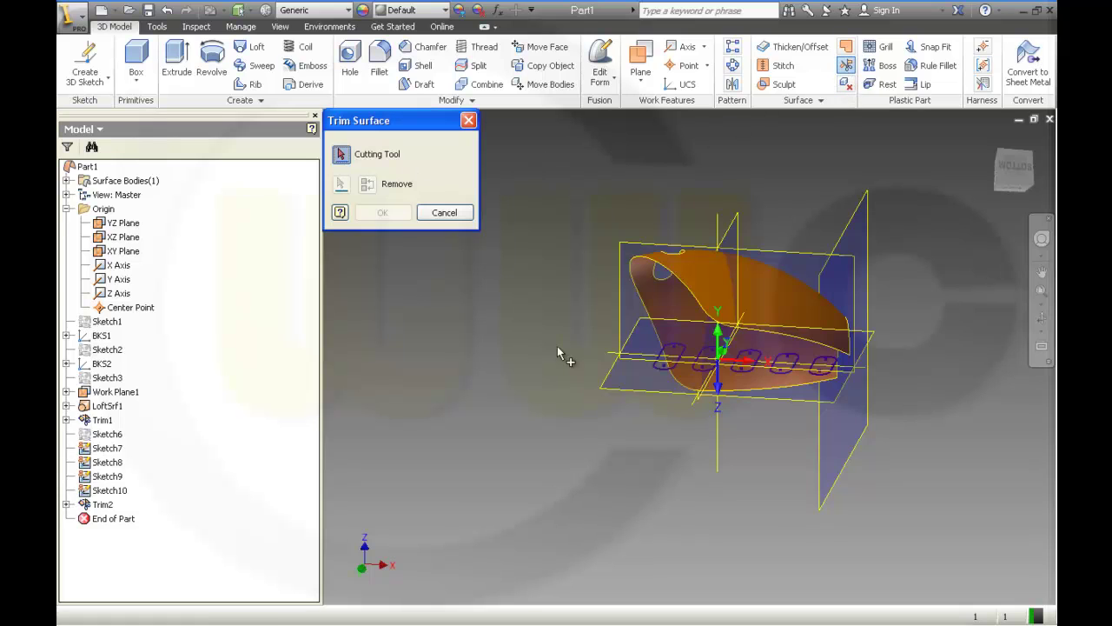
{"action": "left_click", "coordinate": [700, 379]}
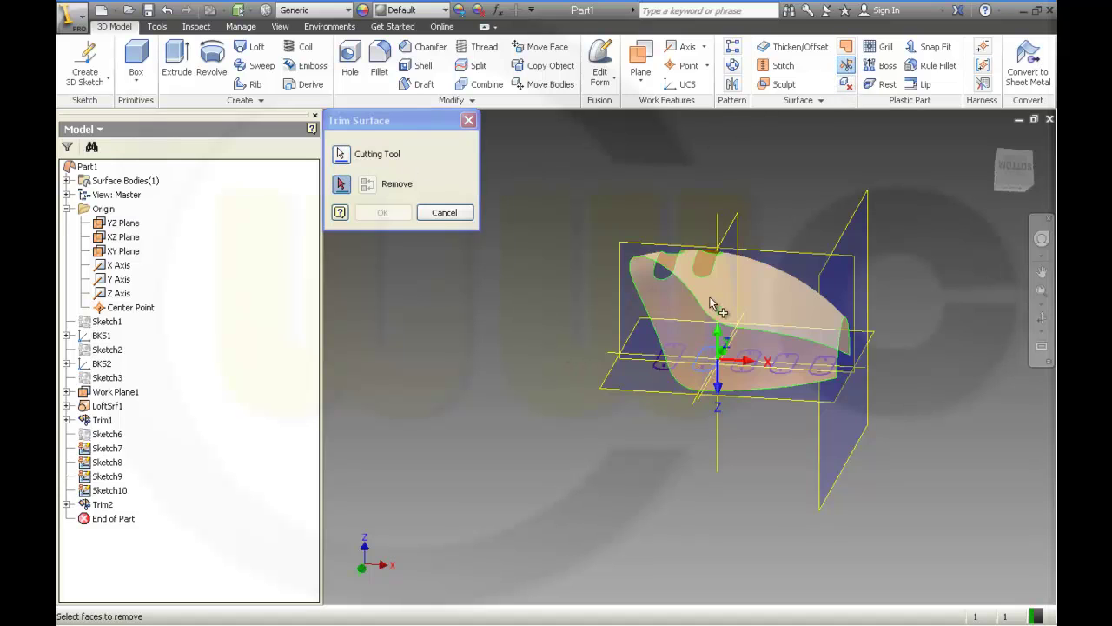
{"action": "left_click", "coordinate": [706, 258]}
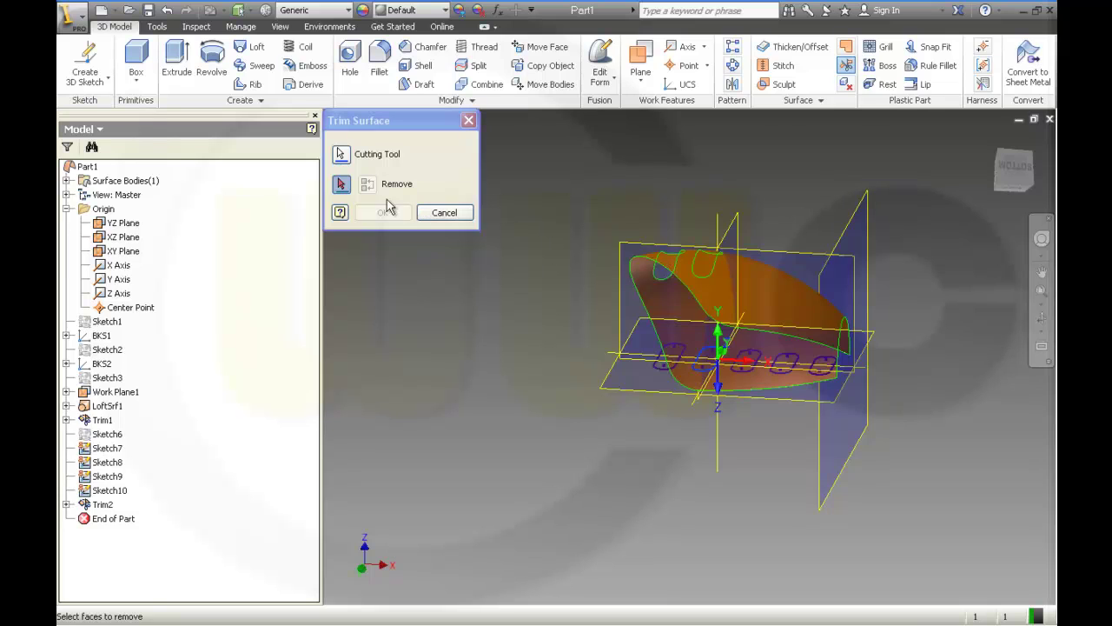
{"action": "left_click", "coordinate": [704, 265]}
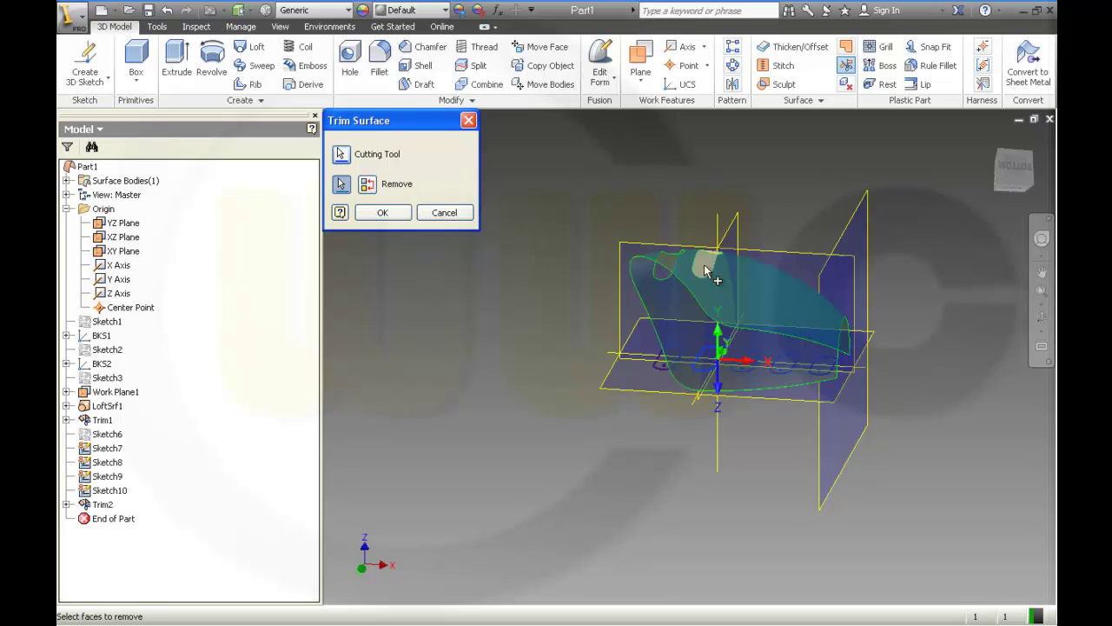
{"action": "left_click", "coordinate": [382, 213]}
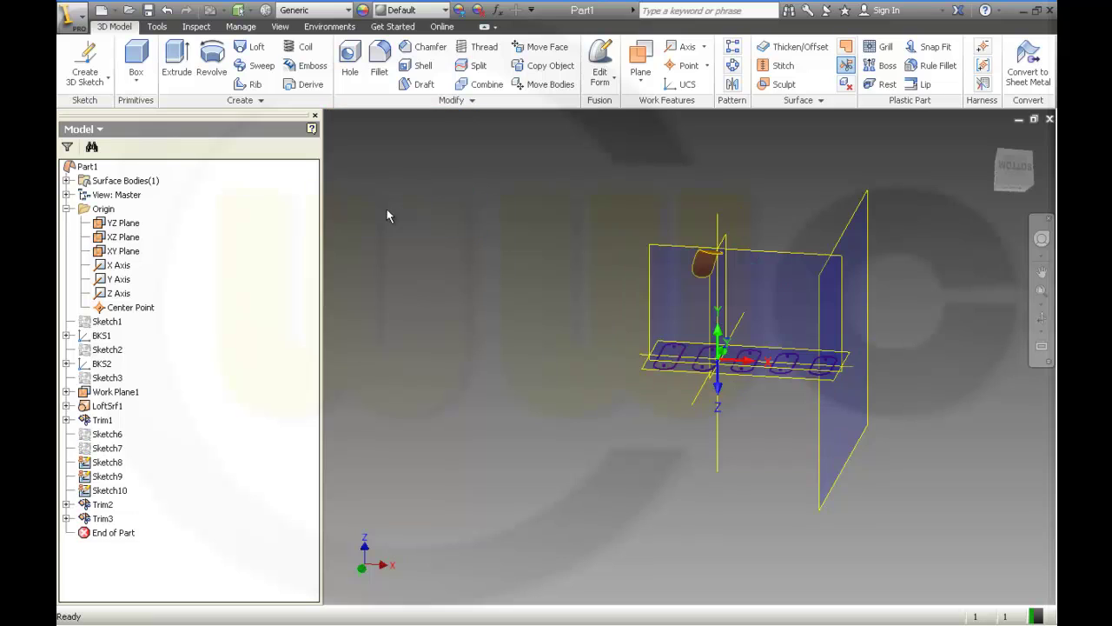
- Edit the second slot's surface trim so that the area inside the slot outline is removed instead of the area outside
{"action": "double_click", "coordinate": [104, 518]}
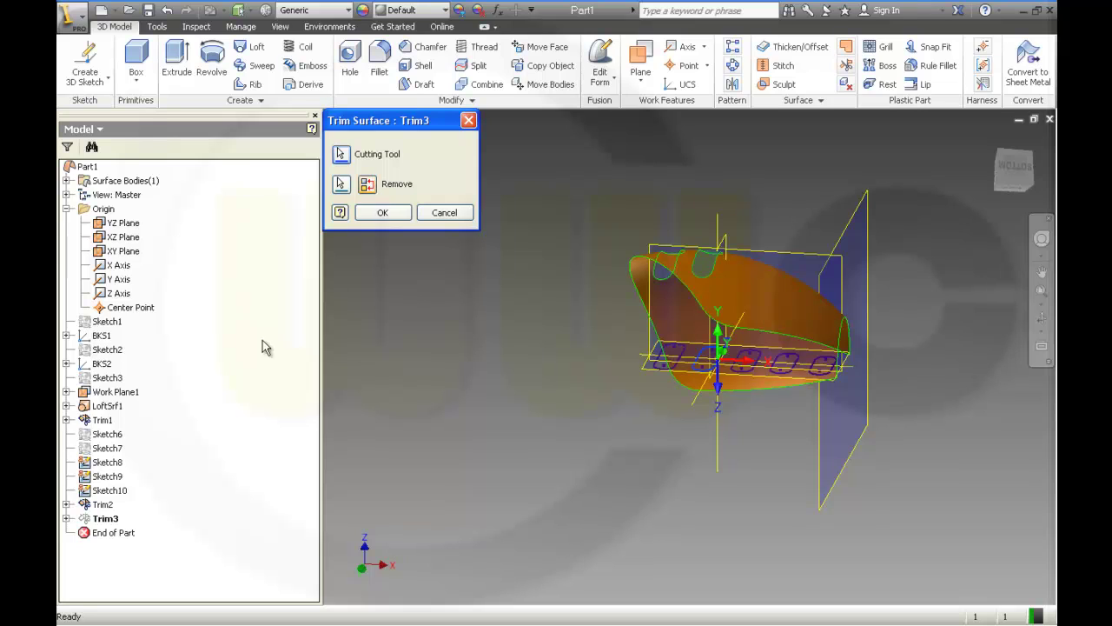
{"action": "left_click", "coordinate": [382, 213]}
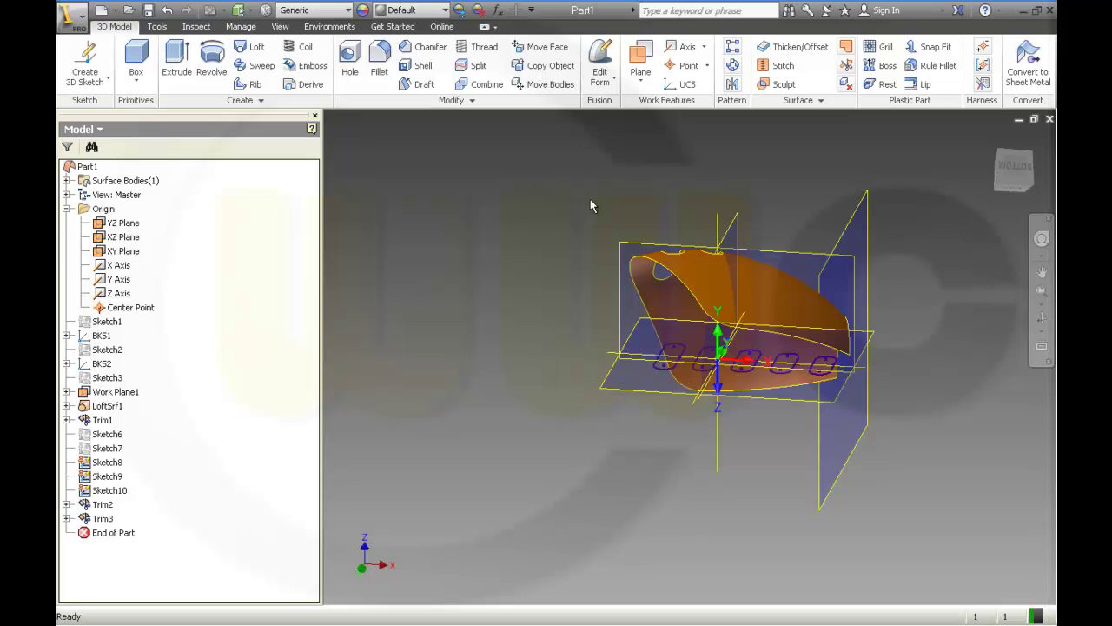
- Trim the surface with the middle slot outline as cutting tool, removing the area inside it
{"action": "mouse_move", "coordinate": [588, 208]}
{"action": "middle_mouse_down", "text": "shift"}
{"action": "mouse_move", "coordinate": [581, 240]}
{"action": "mouse_move", "coordinate": [588, 199]}
{"action": "middle_mouse_up", "text": "shift"}
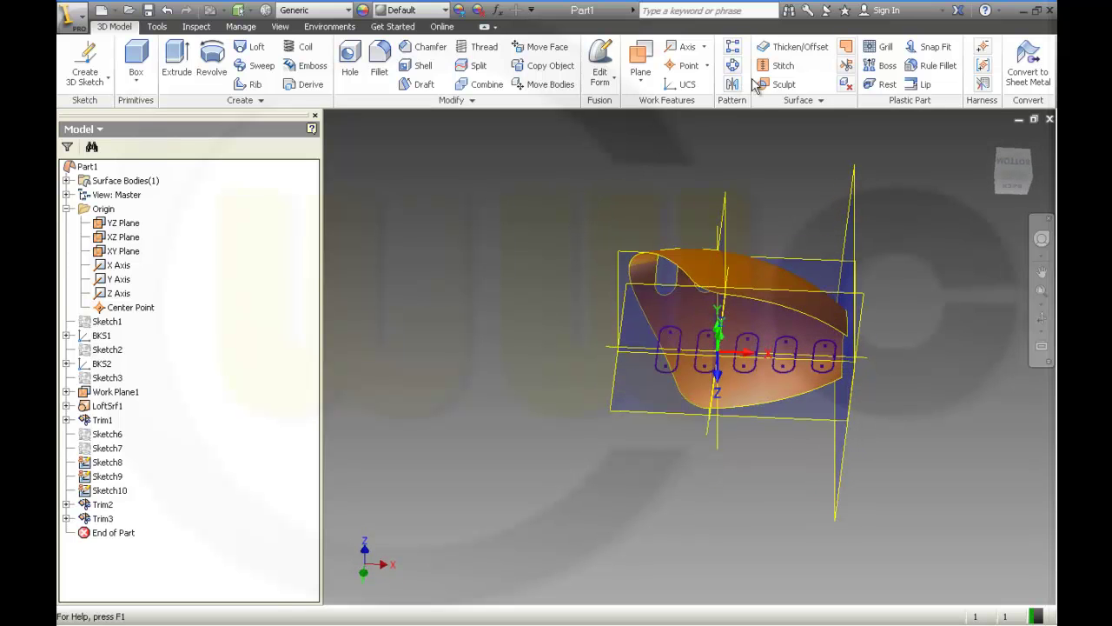
{"action": "left_click", "coordinate": [768, 349]}
{"action": "middle_click_drag", "start_coordinate": [780, 197], "coordinate": [753, 290], "text": "shift"}
{"action": "left_click", "coordinate": [746, 280]}
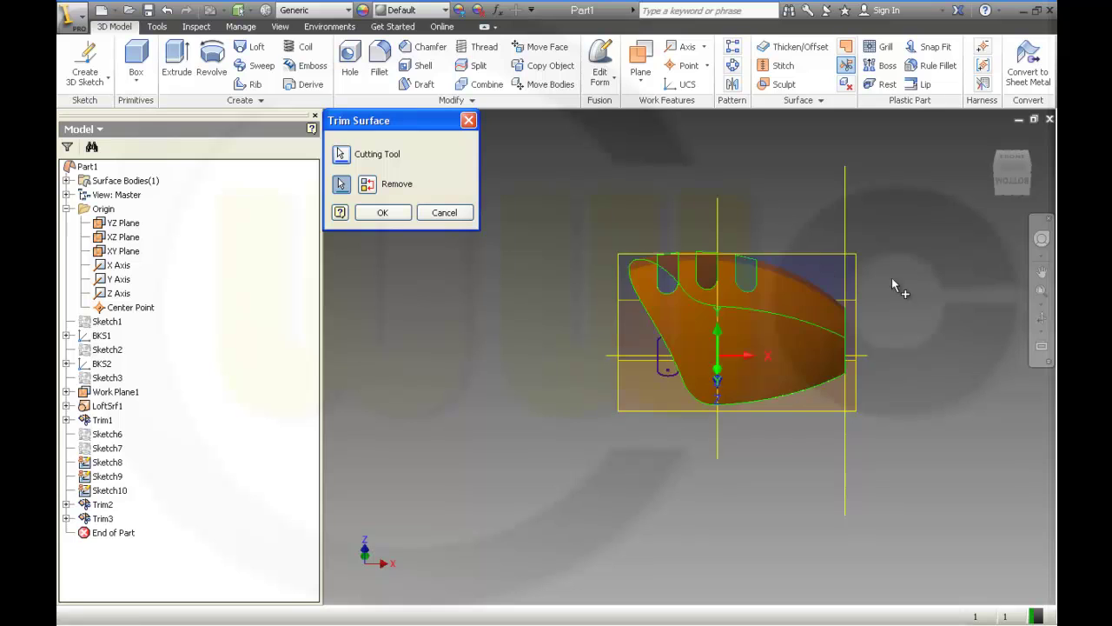
{"action": "left_click", "coordinate": [383, 213]}
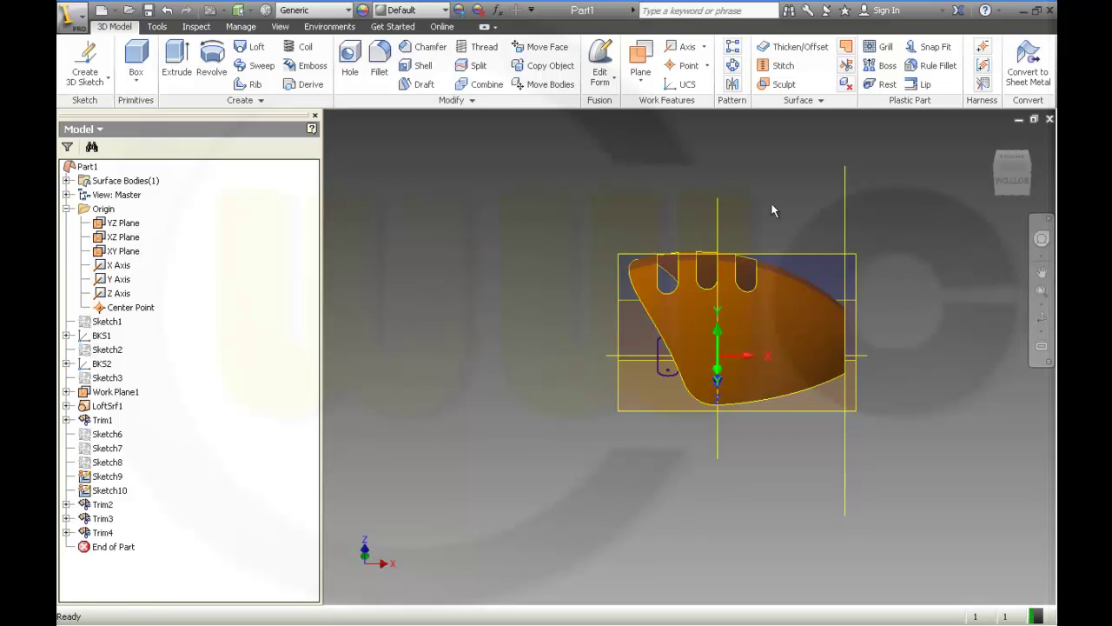
- Trim the surface with the fourth slot from the negative X end as cutting tool, removing the area inside its outline
{"action": "left_click", "coordinate": [847, 66]}
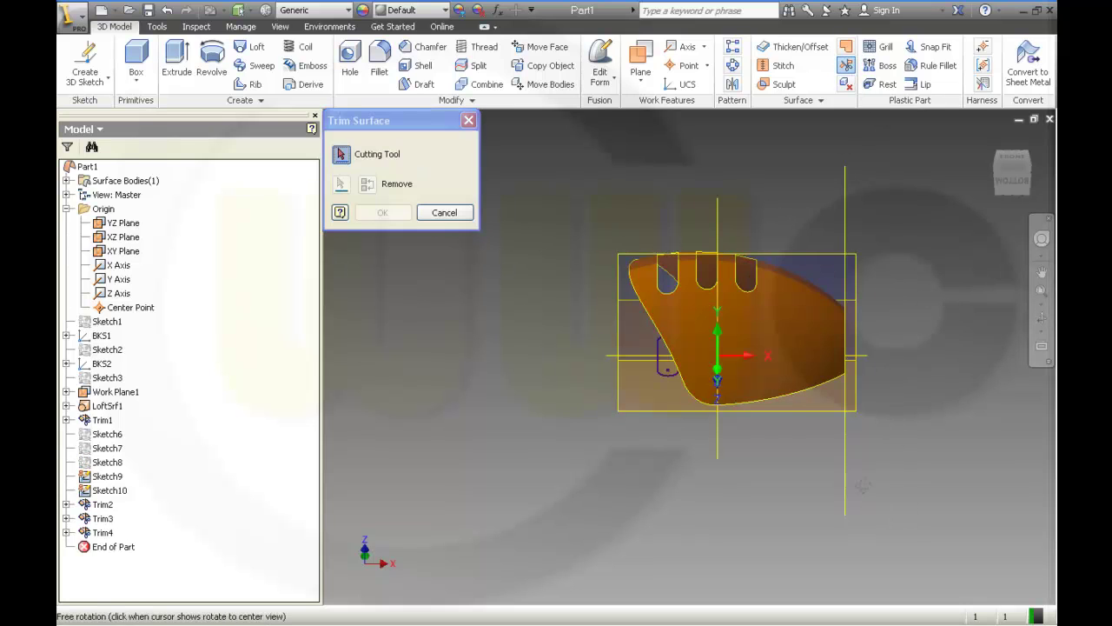
{"action": "middle_click_drag", "start_coordinate": [893, 426], "coordinate": [789, 380], "text": "shift"}
{"action": "left_click", "coordinate": [793, 375]}
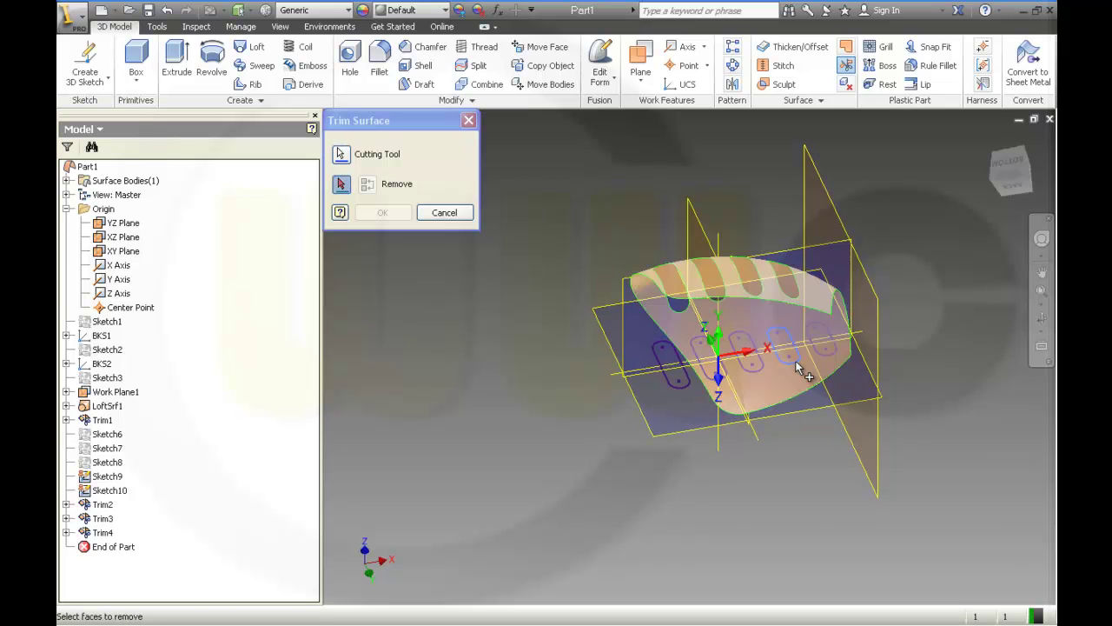
{"action": "middle_click_drag", "start_coordinate": [833, 417], "coordinate": [829, 415], "text": "shift"}
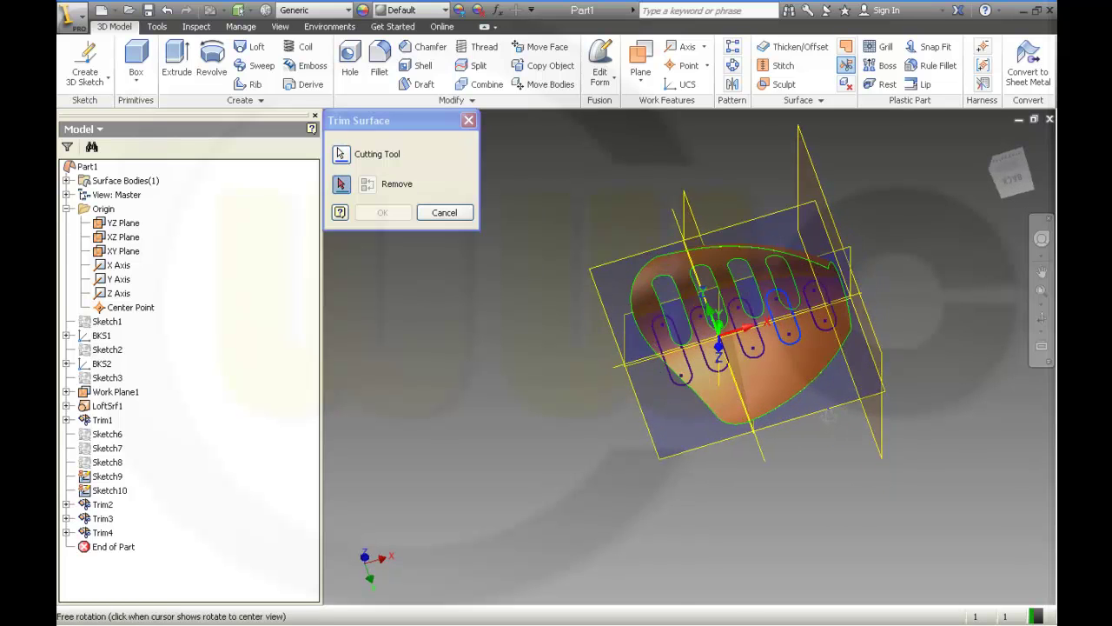
{"action": "left_click", "coordinate": [785, 278]}
{"action": "left_click", "coordinate": [382, 213]}
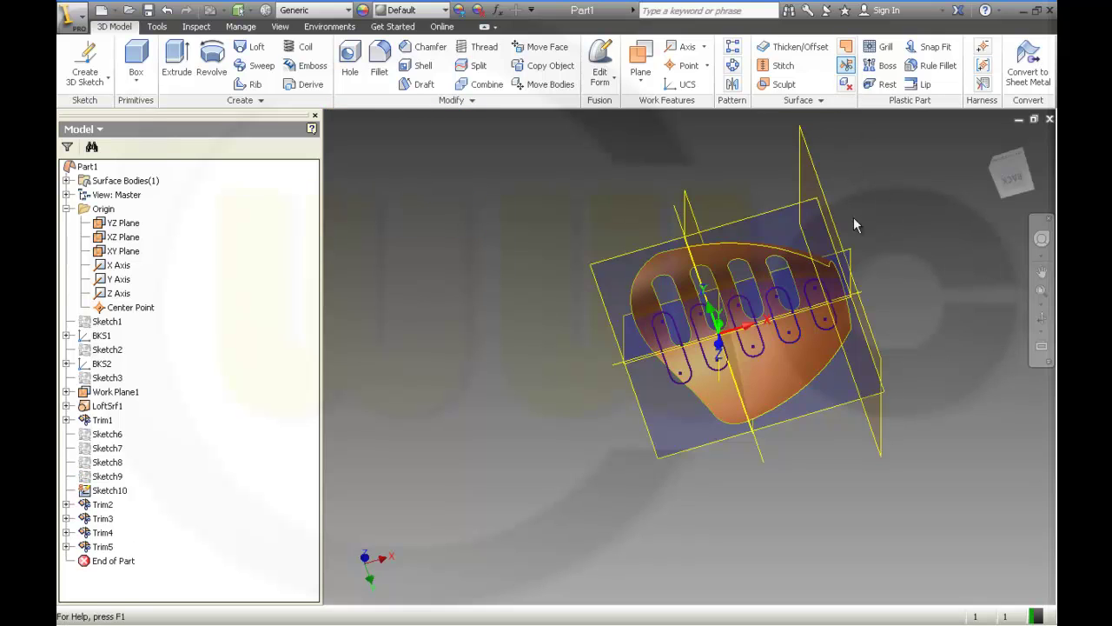
- Trim the surface with the slot at the positive X end as cutting tool, removing the area inside its outline
{"action": "left_click", "coordinate": [822, 330]}
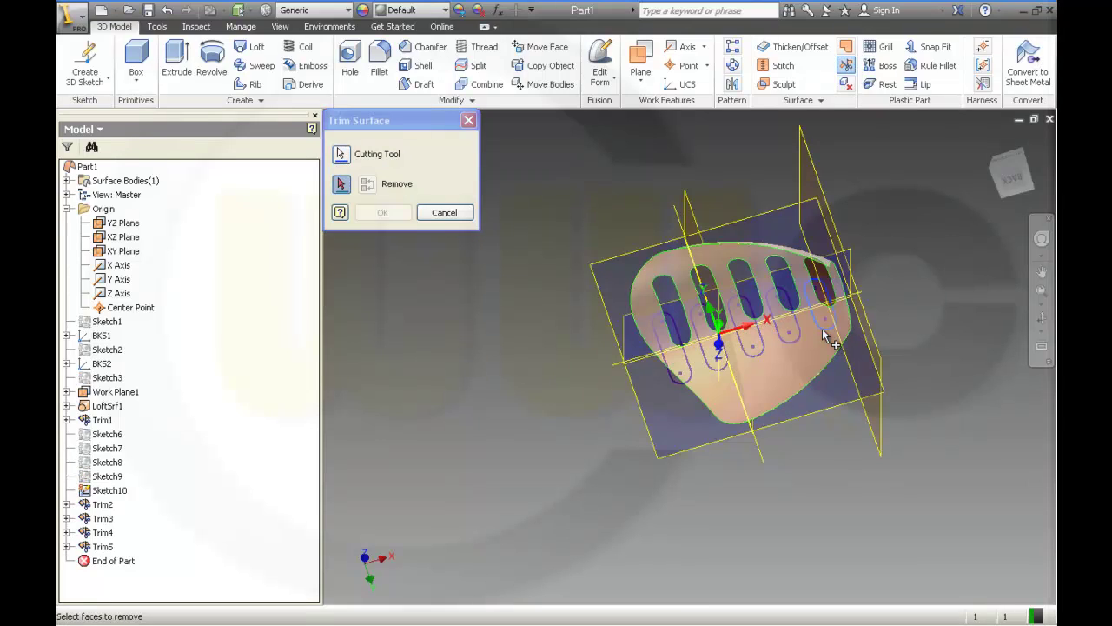
{"action": "left_click", "coordinate": [826, 279]}
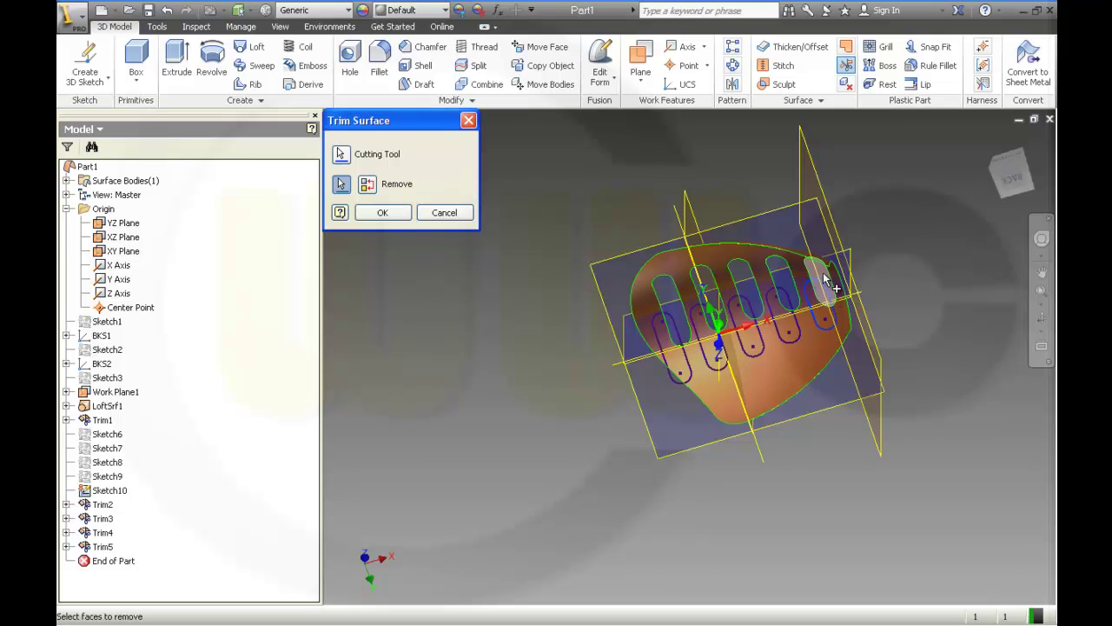
{"action": "left_click", "coordinate": [389, 214]}
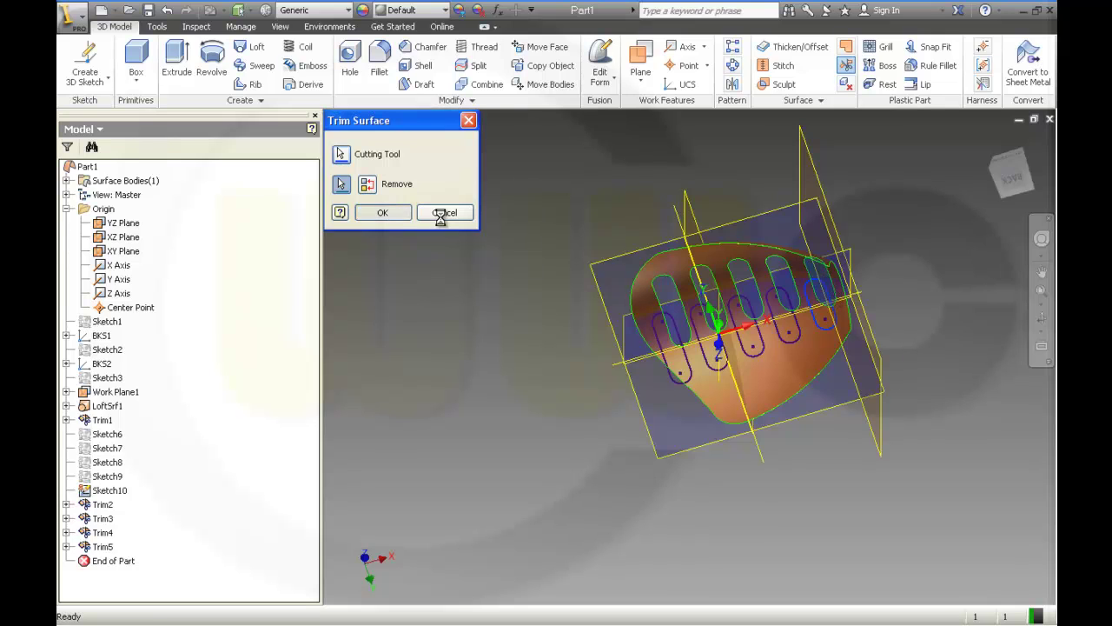
- Hide all origin planes, axes and the center point, and hide Work Plane1
{"action": "middle_click_drag", "start_coordinate": [620, 236], "coordinate": [634, 316], "text": "shift"}
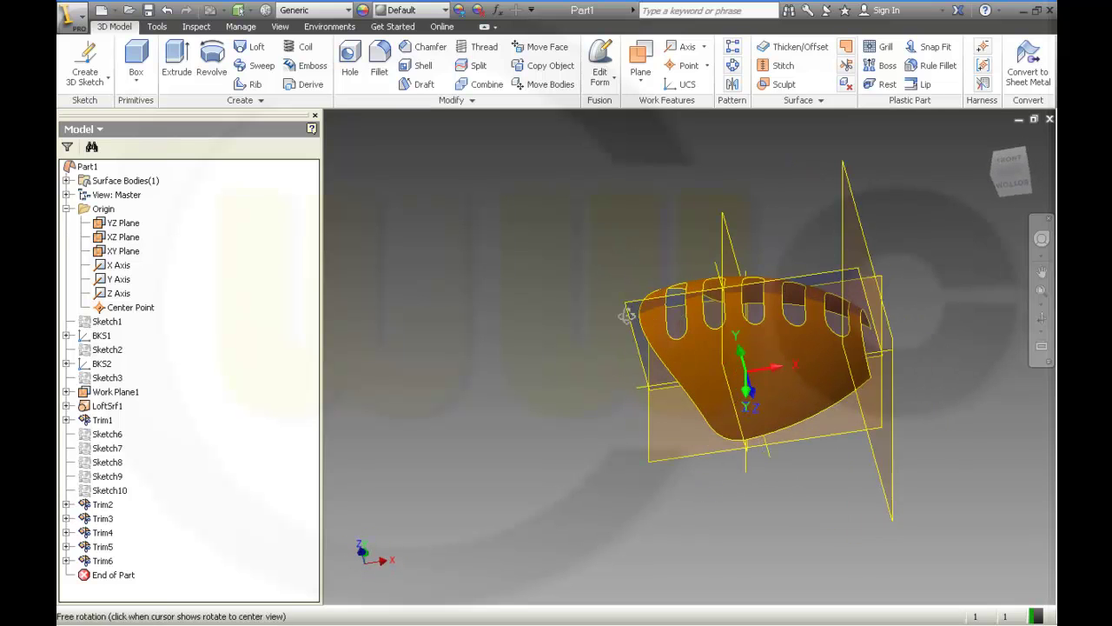
{"action": "left_click", "coordinate": [108, 222]}
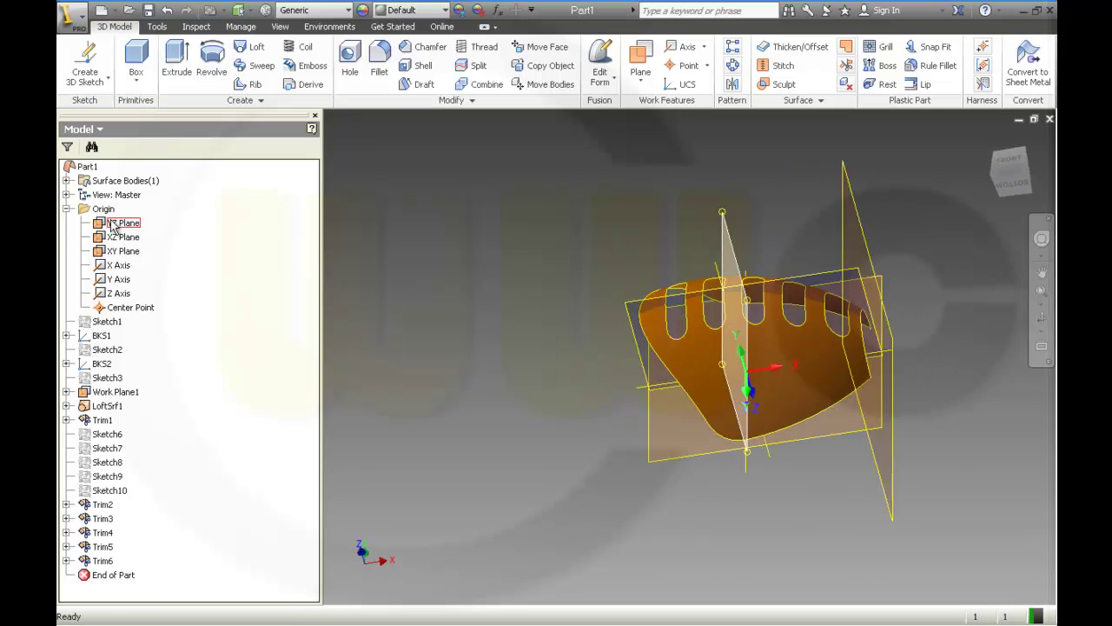
{"action": "left_click", "coordinate": [126, 308], "text": "shift"}
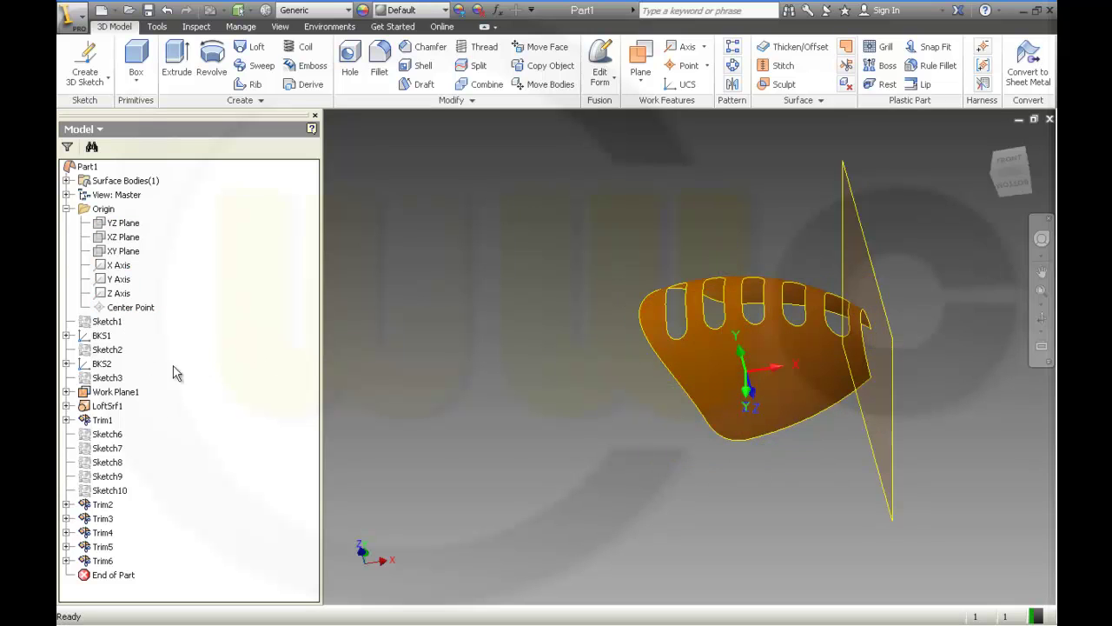
{"action": "left_click", "coordinate": [125, 394]}
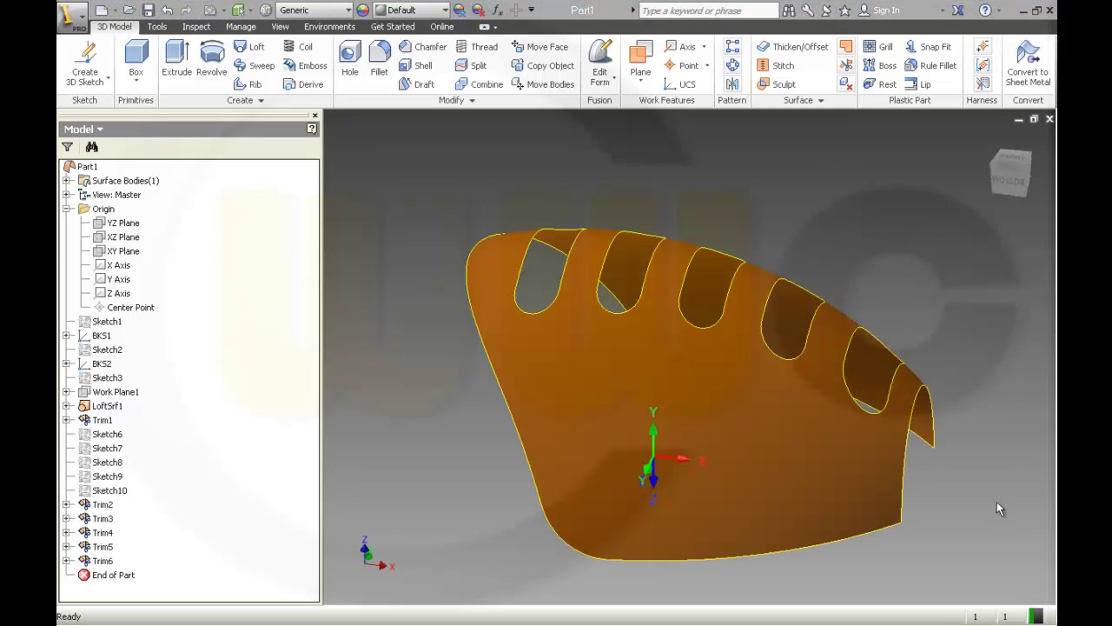
- Create a 3D sketch with a line joining the two lower corners of the surface's open arched end at positive X
{"action": "middle_click_drag", "start_coordinate": [941, 519], "coordinate": [904, 486]}
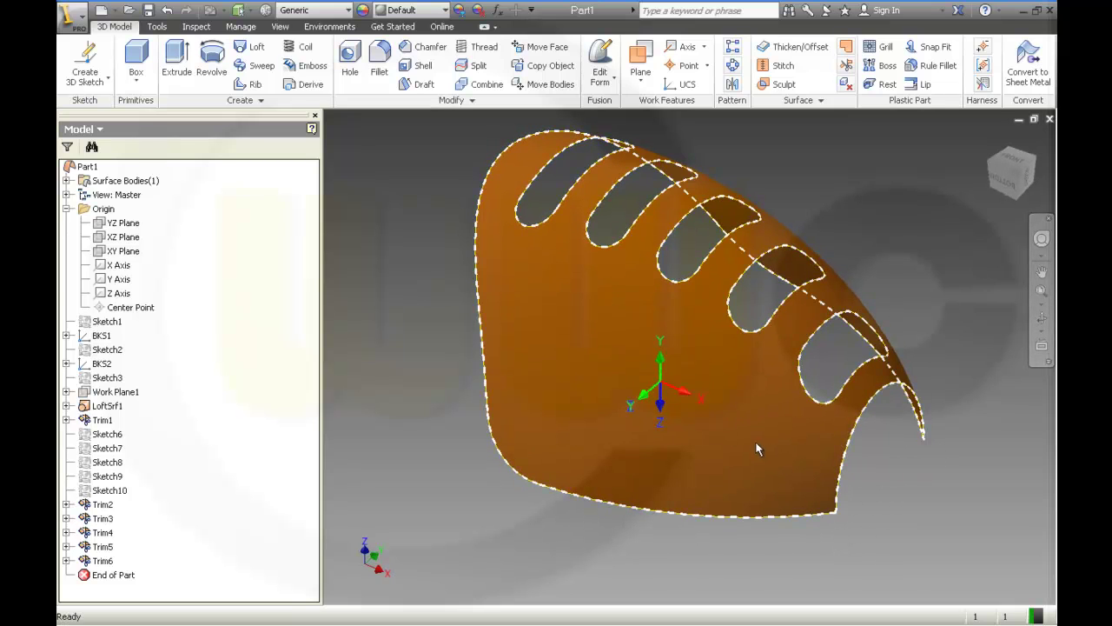
{"action": "left_click", "coordinate": [90, 59]}
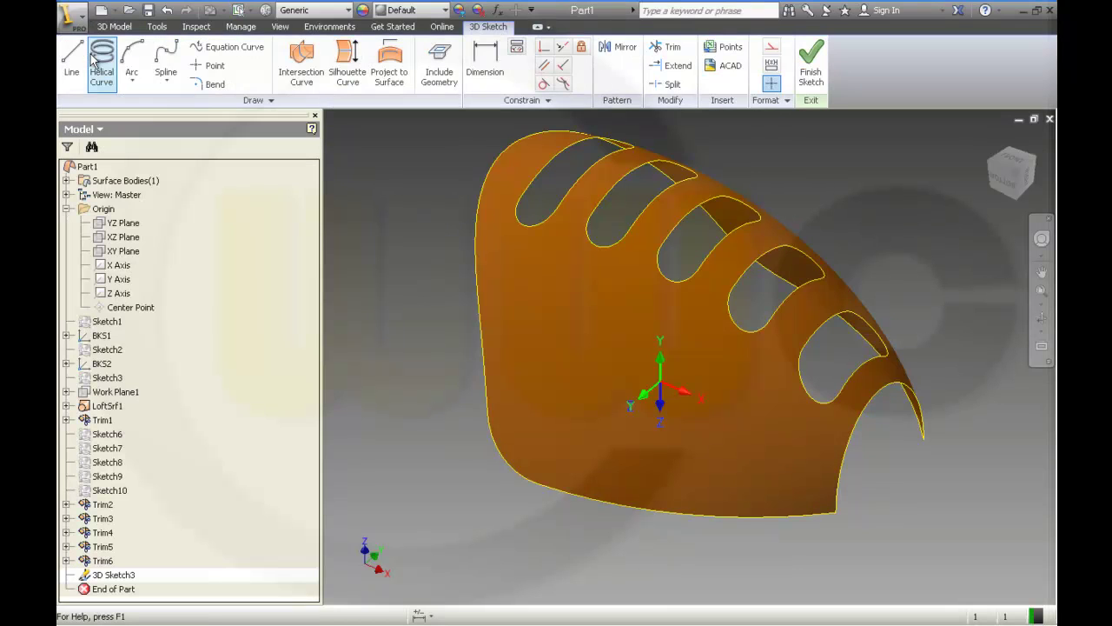
{"action": "left_click", "coordinate": [72, 61]}
{"action": "left_click", "coordinate": [923, 439]}
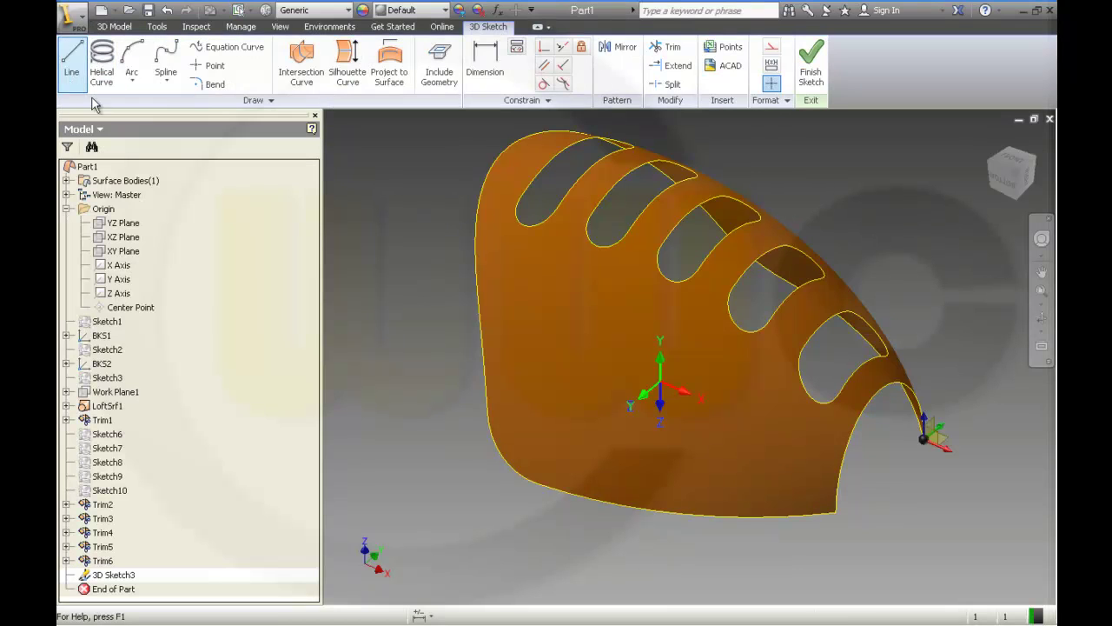
{"action": "left_click", "coordinate": [837, 514]}
{"action": "left_click", "coordinate": [923, 439]}
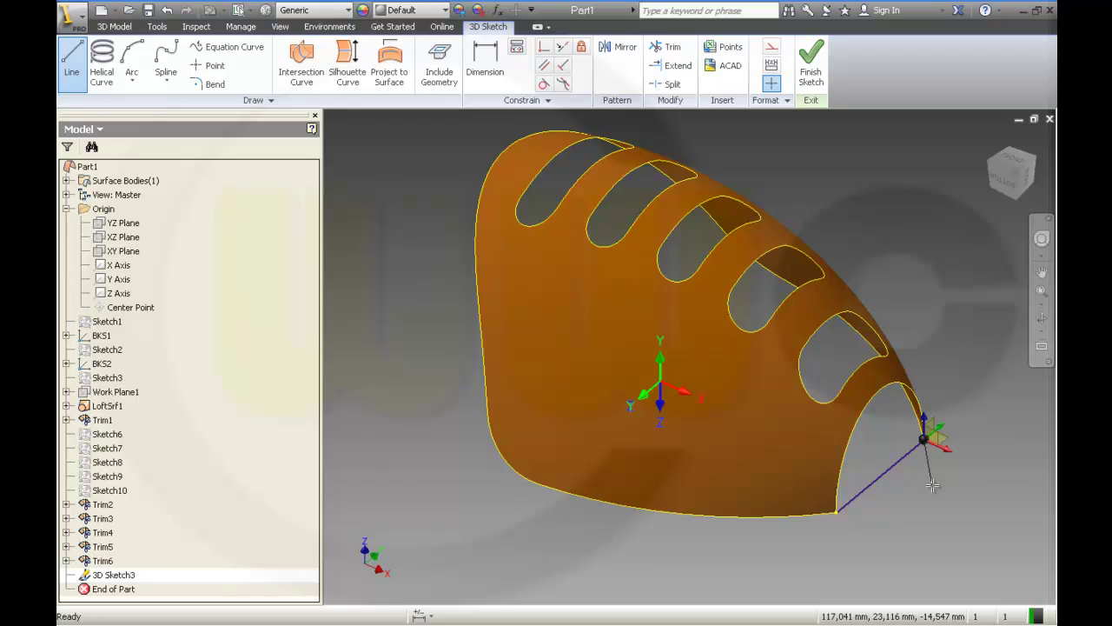
{"action": "key", "text": "Escape"}
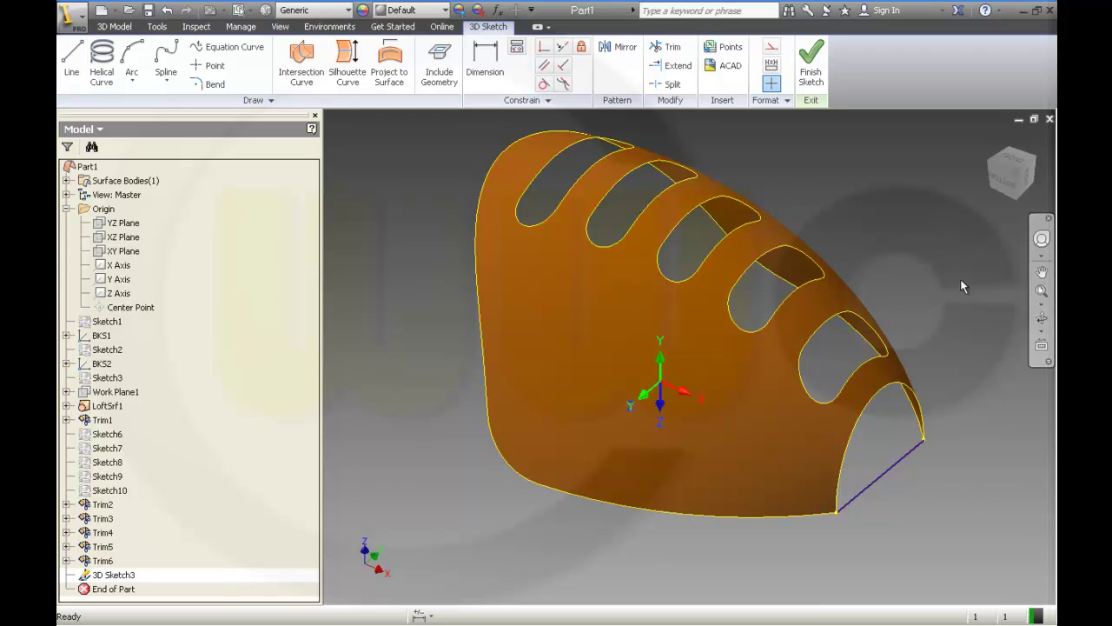
{"action": "left_click", "coordinate": [811, 65]}
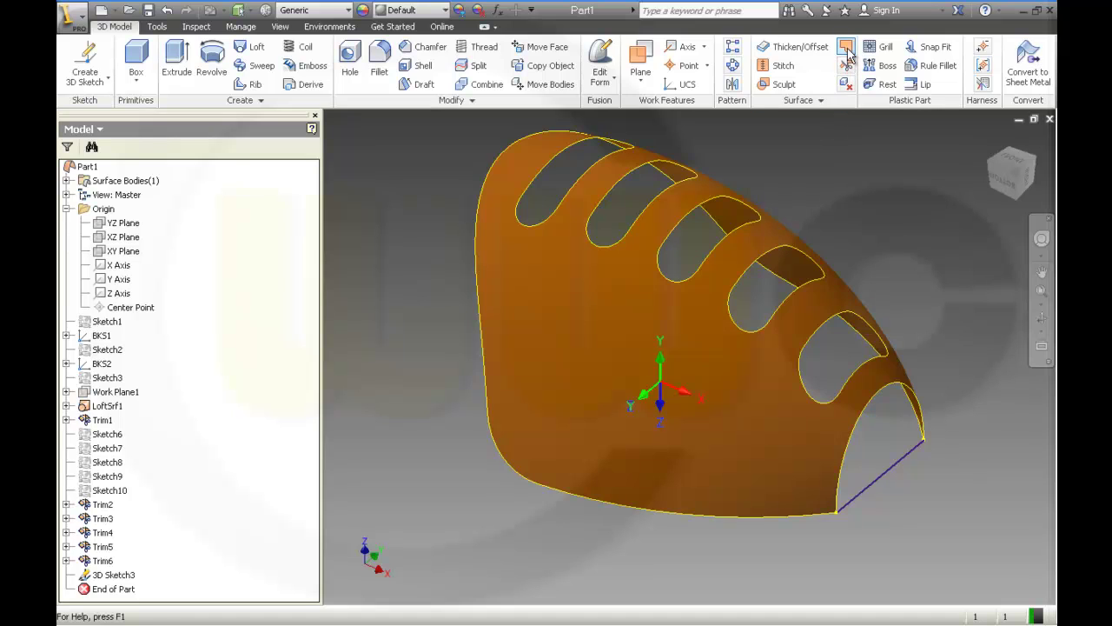
- Close the open arched end with a boundary patch bounded by the surface edge and the 3D sketch line
{"action": "left_click", "coordinate": [846, 48]}
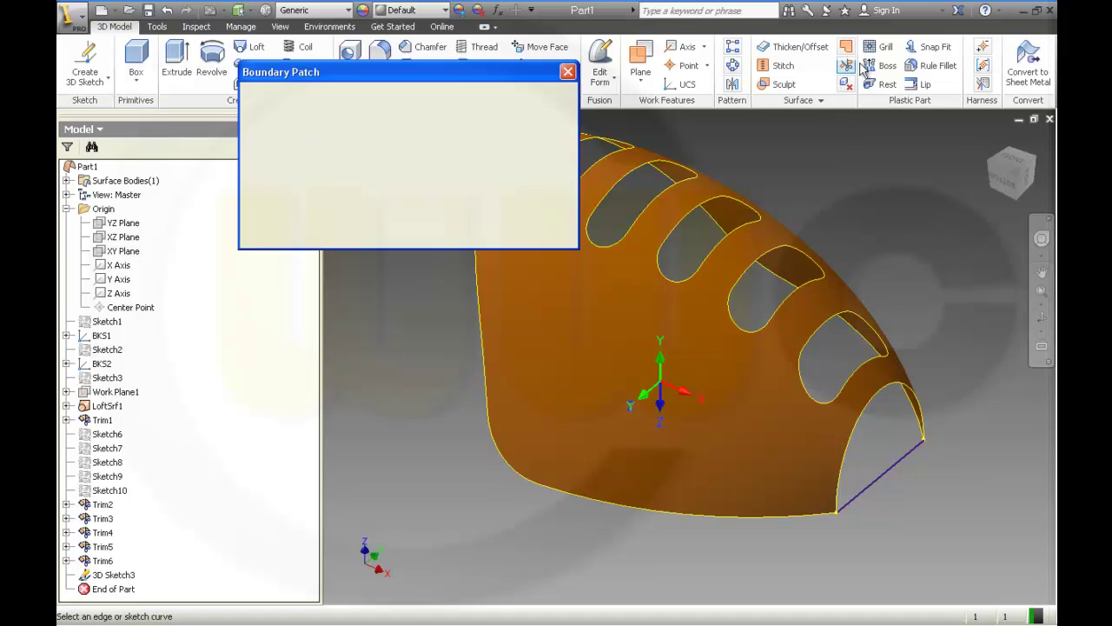
{"action": "left_click", "coordinate": [914, 398]}
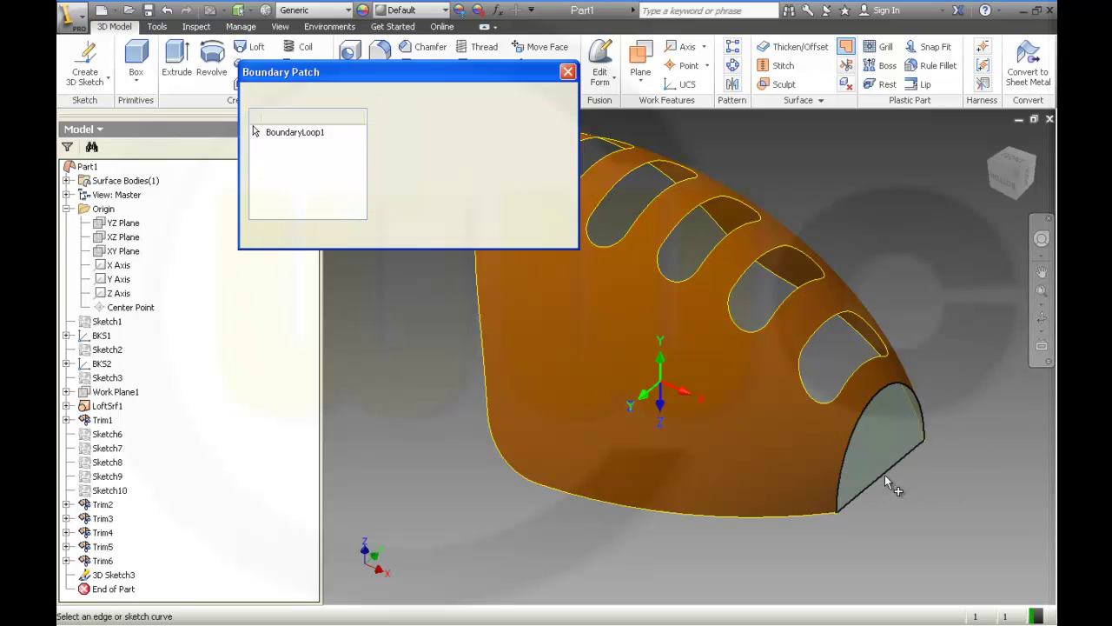
{"action": "left_click", "coordinate": [412, 236]}
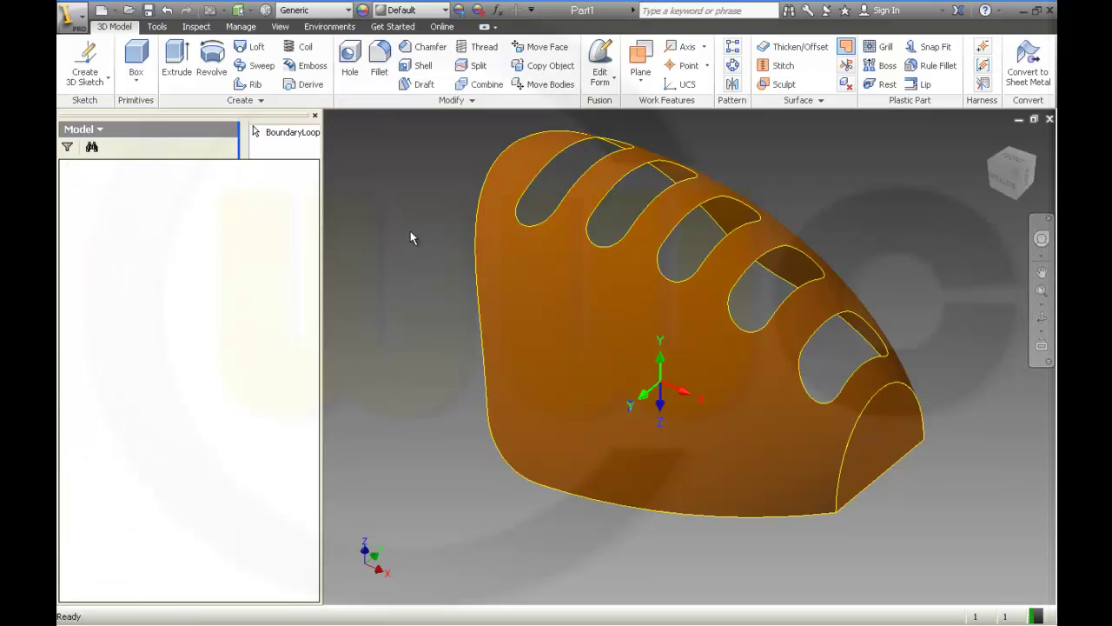
{"action": "key", "text": "F2"}
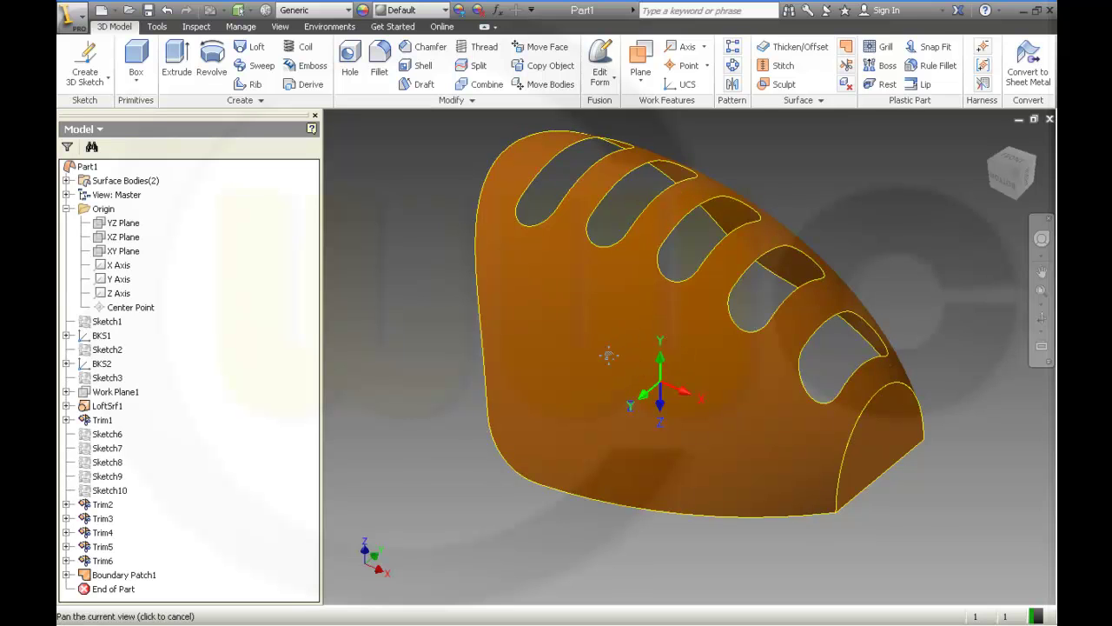
{"action": "left_click_drag", "start_coordinate": [608, 354], "coordinate": [622, 381]}
{"action": "key", "text": "F4"}
{"action": "key", "text": "Escape"}
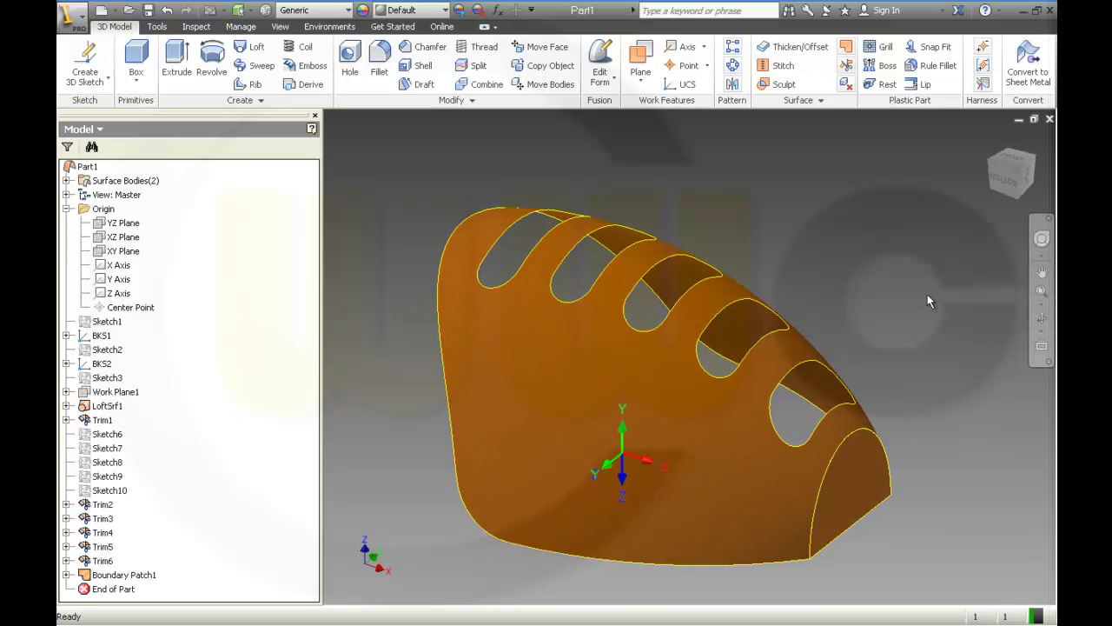